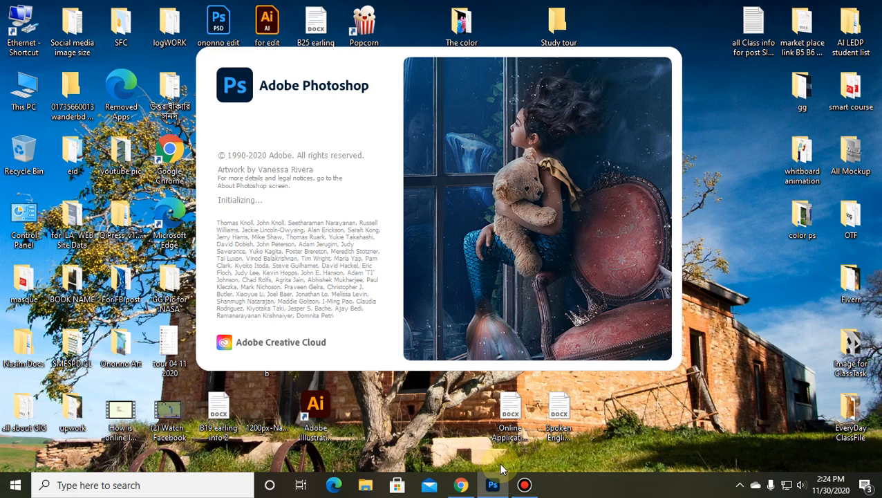
# Switch to the Google Meet call in Chrome and look through the list of participants.
pyautogui.click(462, 486)
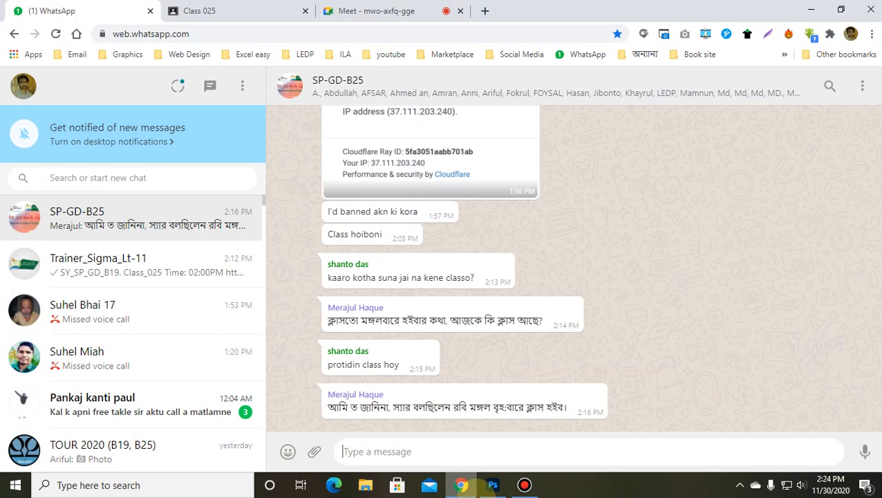
pyautogui.click(379, 9)
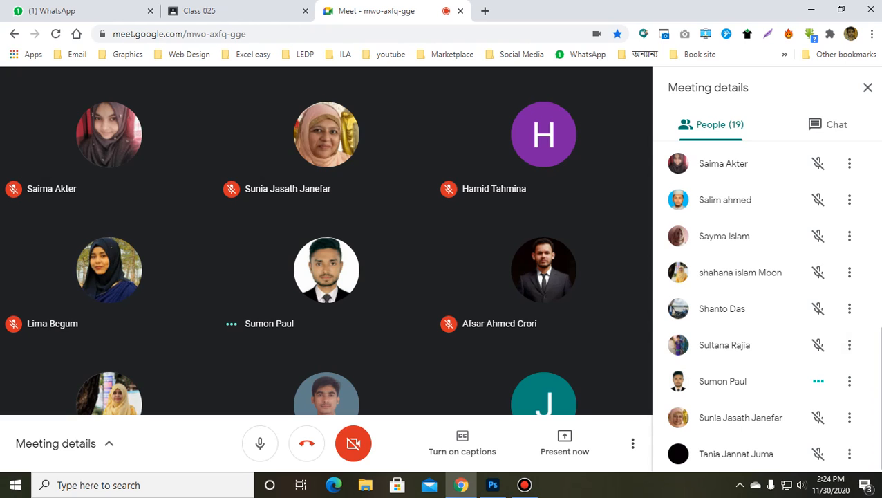
pyautogui.scroll(2, 872, 246)
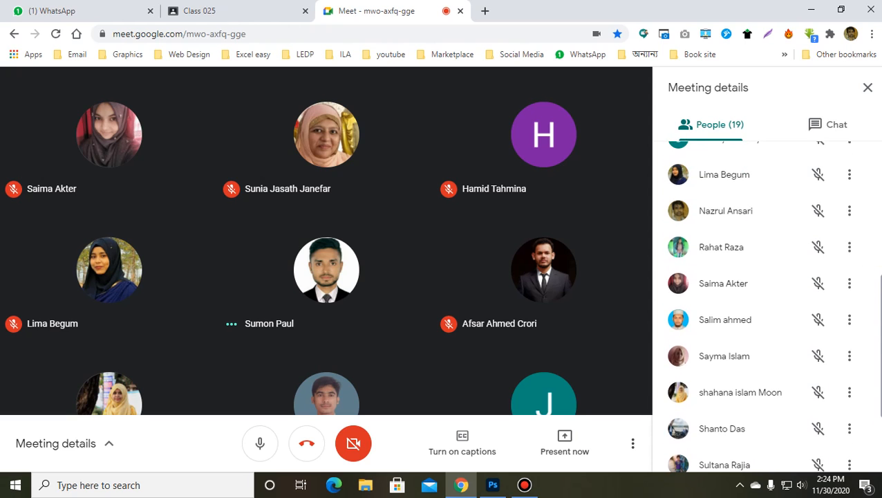
pyautogui.scroll(5, 872, 246)
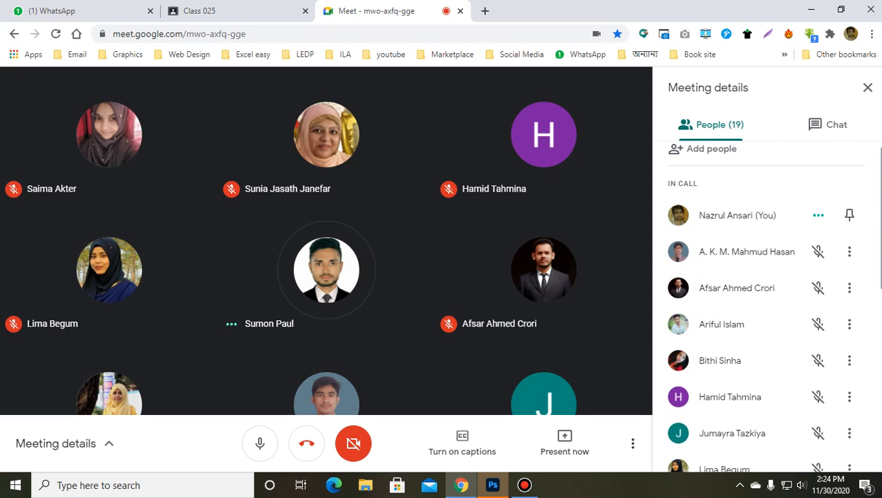
pyautogui.scroll(-6, 772, 305)
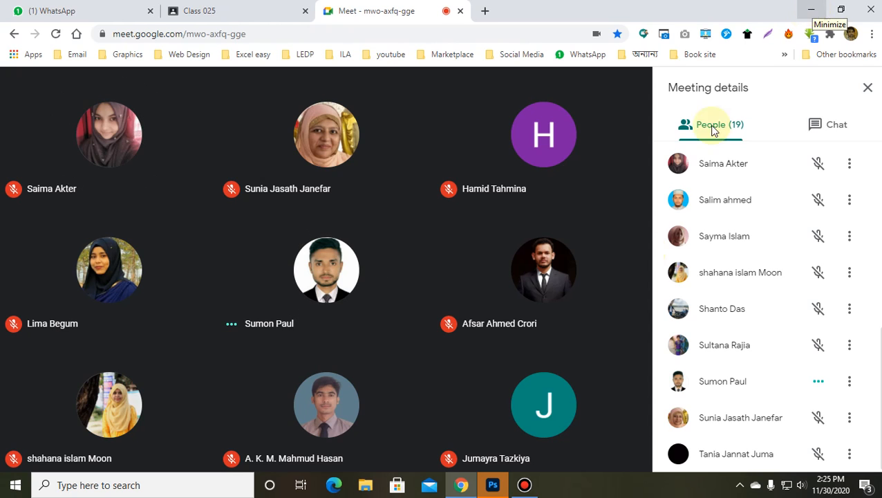
# Switch to Photoshop and open the recent photo of the pink five-petalled flower, dismissing the Clone Stamp warning.
pyautogui.click(494, 485)
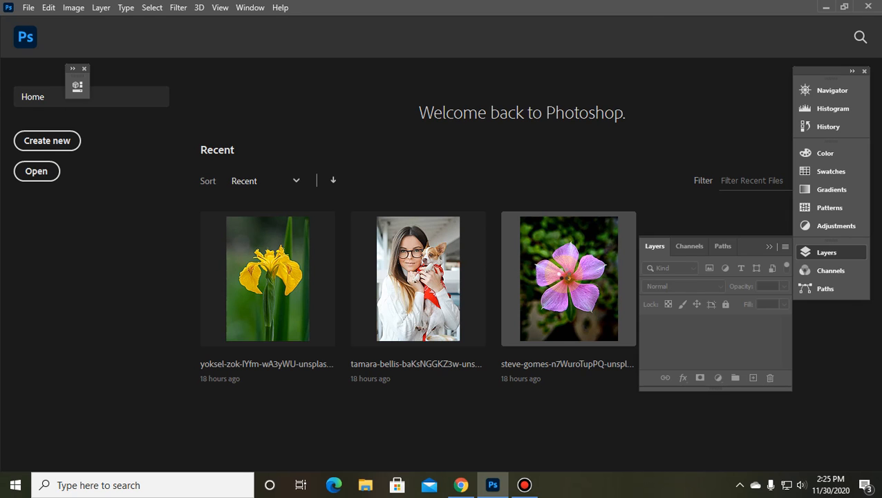
pyautogui.click(561, 275)
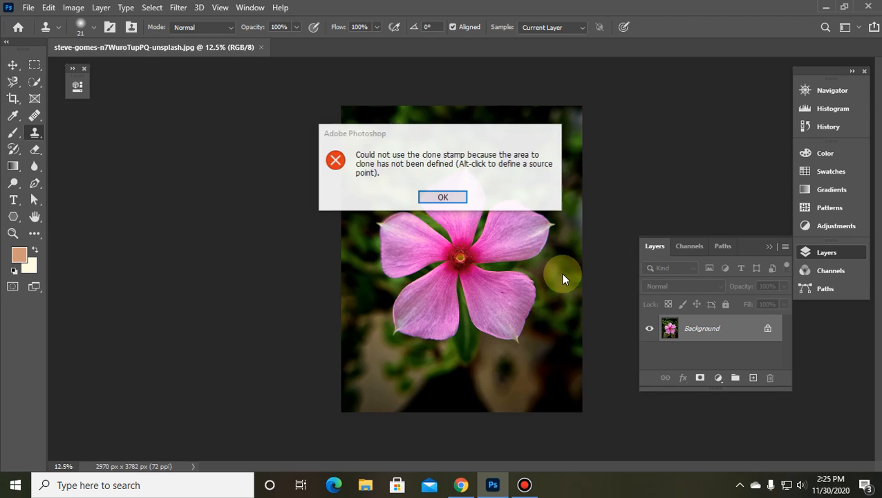
pyautogui.click(441, 197)
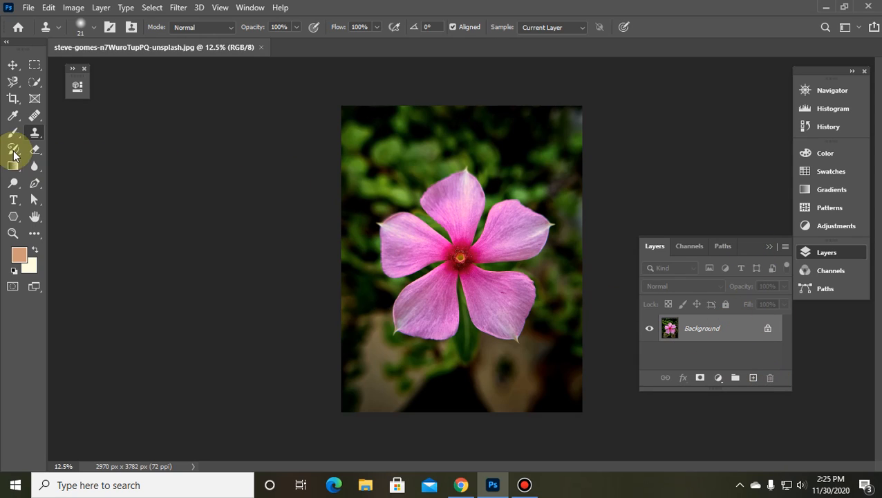
# Look at the Brush tool, return to the Clone Stamp tool and show the tools grouped with it.
pyautogui.click(15, 134)
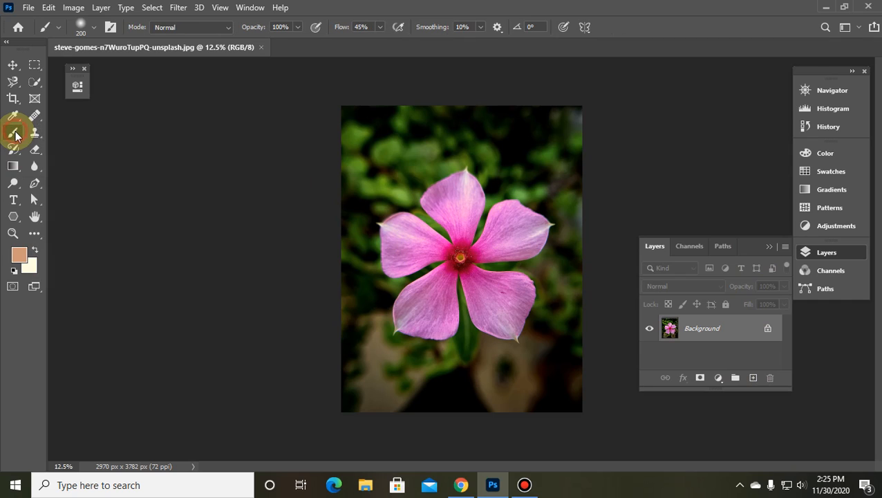
pyautogui.rightClick(15, 134)
pyautogui.click(15, 134)
pyautogui.click(33, 138)
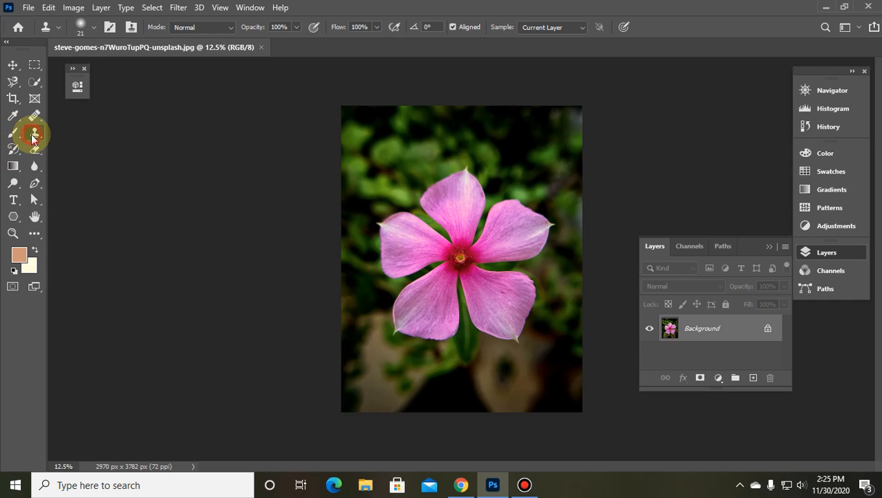
pyautogui.rightClick(33, 137)
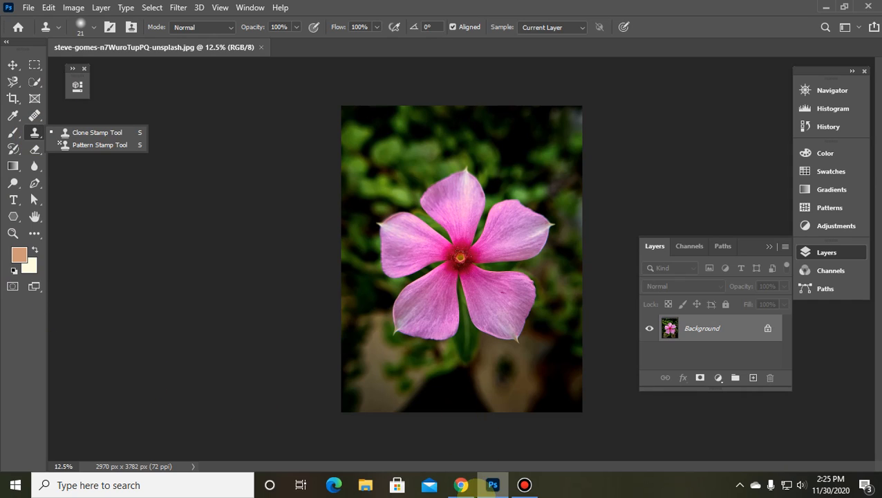
# Switch to the Google Meet call in Chrome and admit the two people asking to join.
pyautogui.click(461, 486)
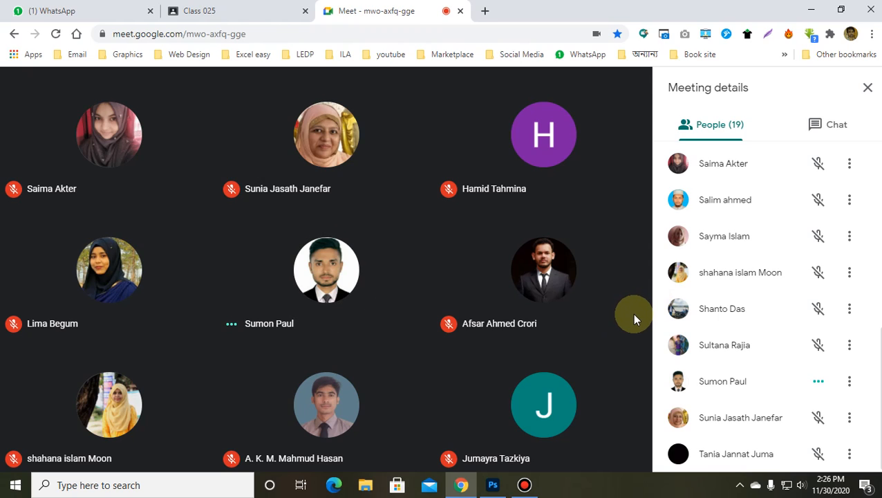
pyautogui.moveTo(616, 323)
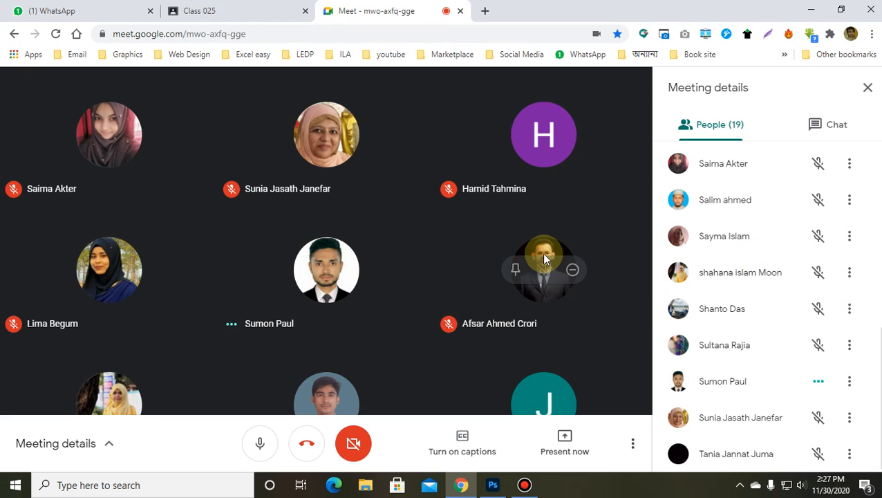
pyautogui.click(434, 247)
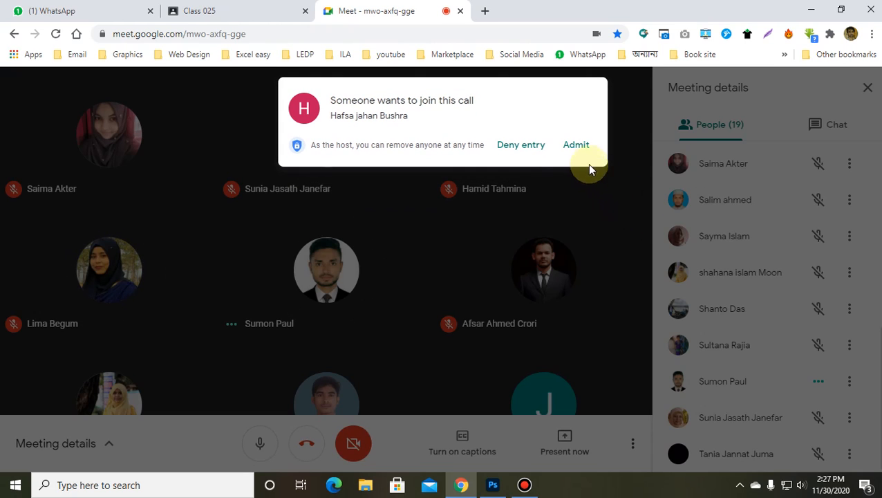
pyautogui.click(575, 146)
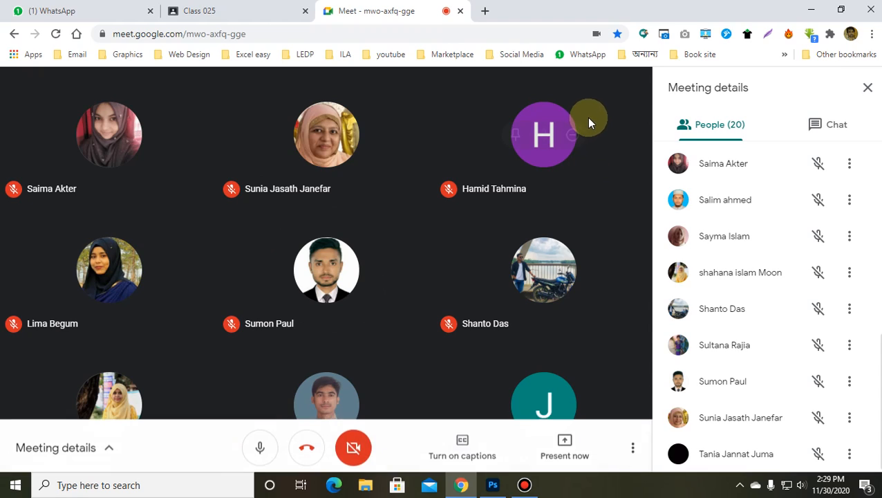
pyautogui.moveTo(582, 162)
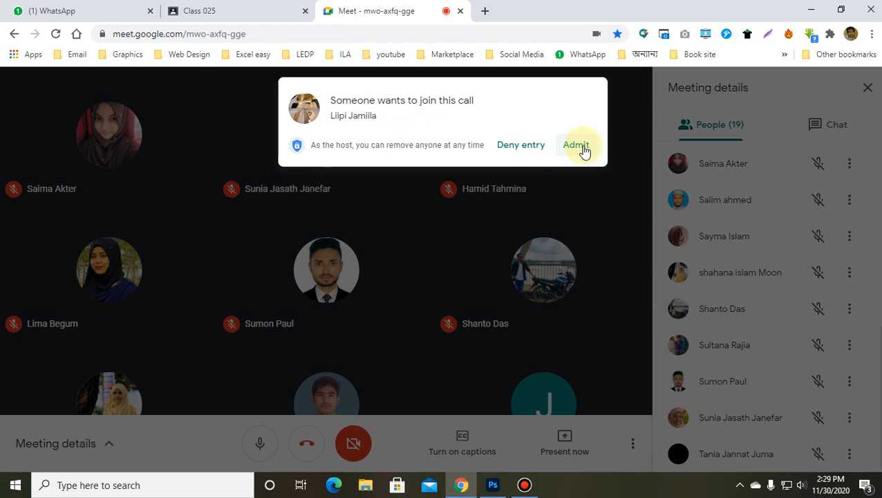
pyautogui.click(580, 145)
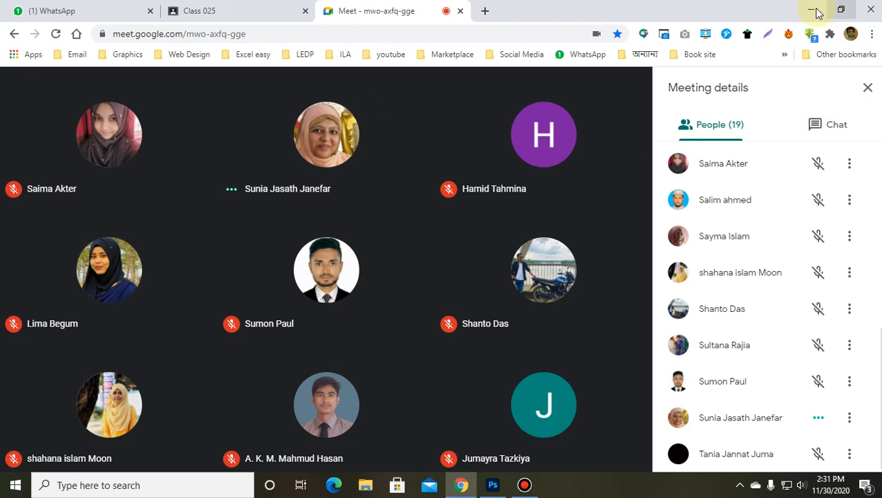
# Return to Photoshop, enlarge the flower photo to 16.67% and show the Clone Stamp tool's group.
pyautogui.click(810, 11)
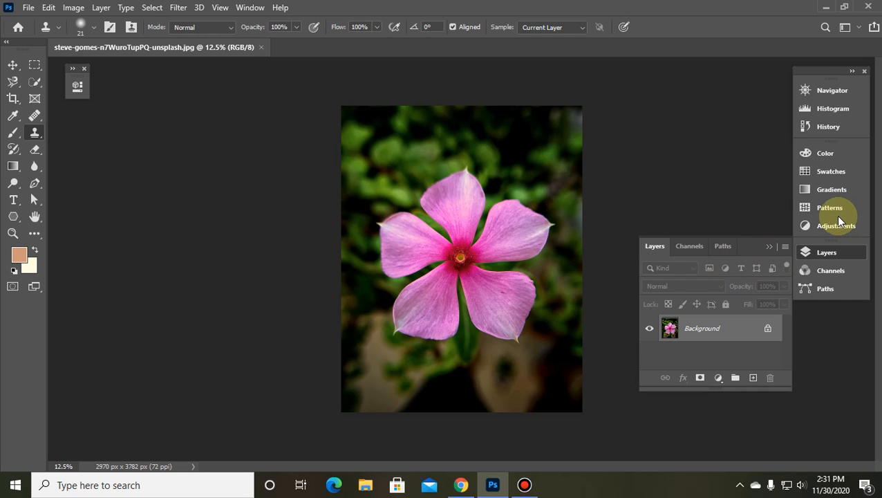
pyautogui.hotkey('ctrl', '+')
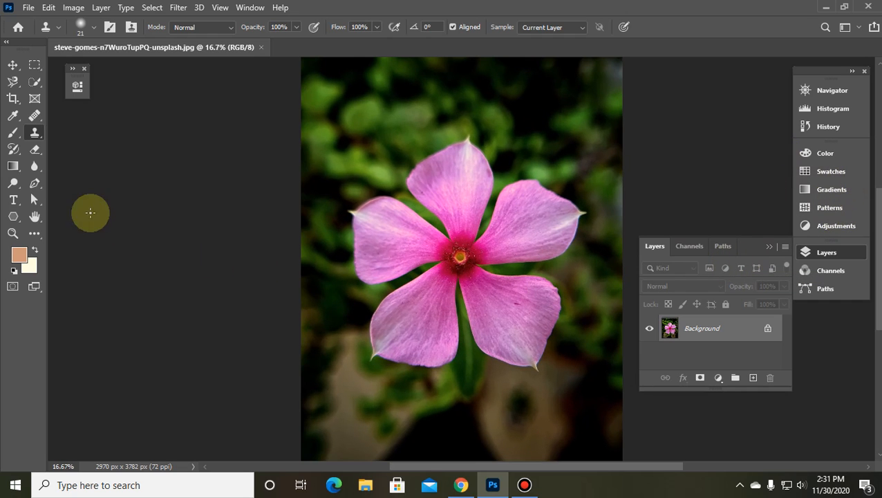
pyautogui.rightClick(34, 133)
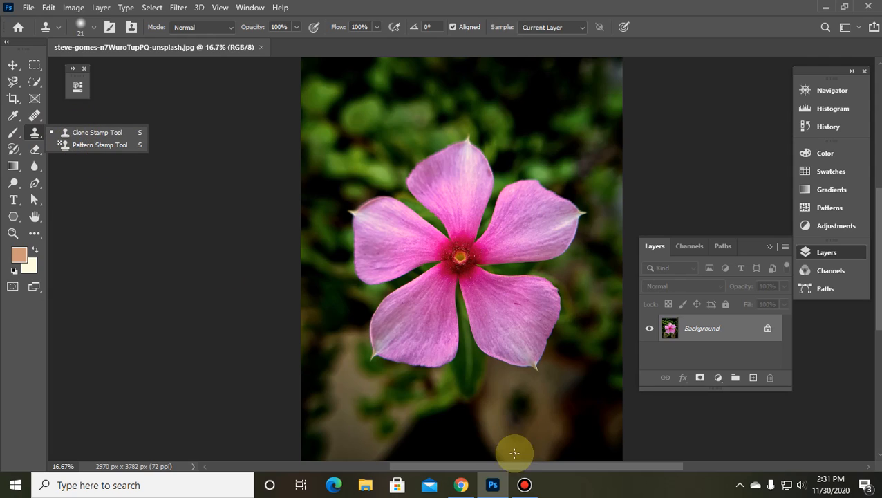
# Switch to the Google Meet call in Chrome and present the entire screen, dismissing the notification and hiding the sharing bar.
pyautogui.click(494, 486)
pyautogui.click(494, 486)
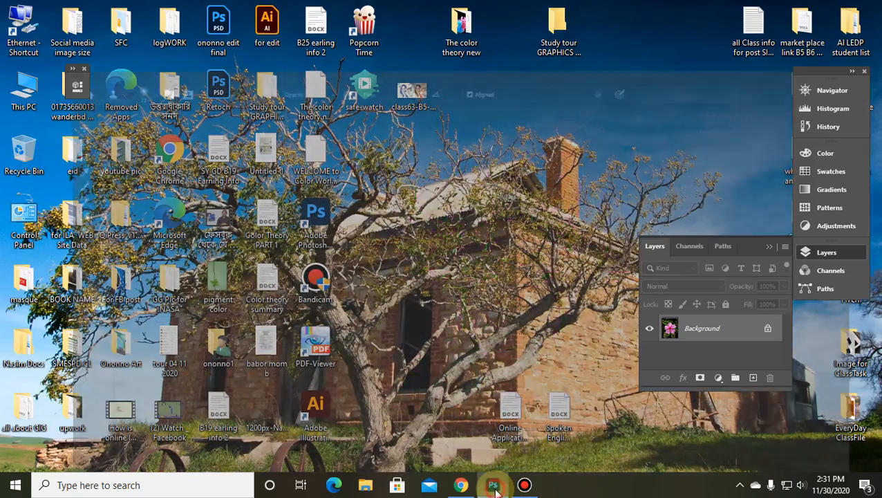
pyautogui.click(460, 486)
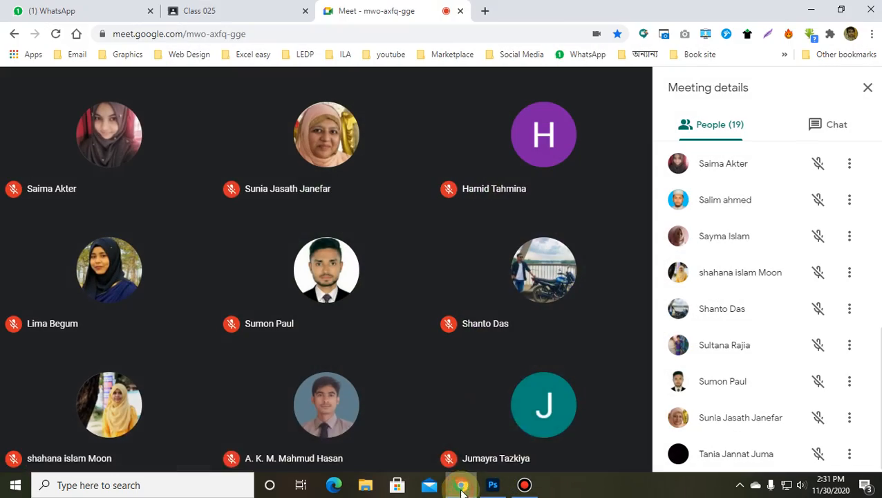
pyautogui.click(565, 454)
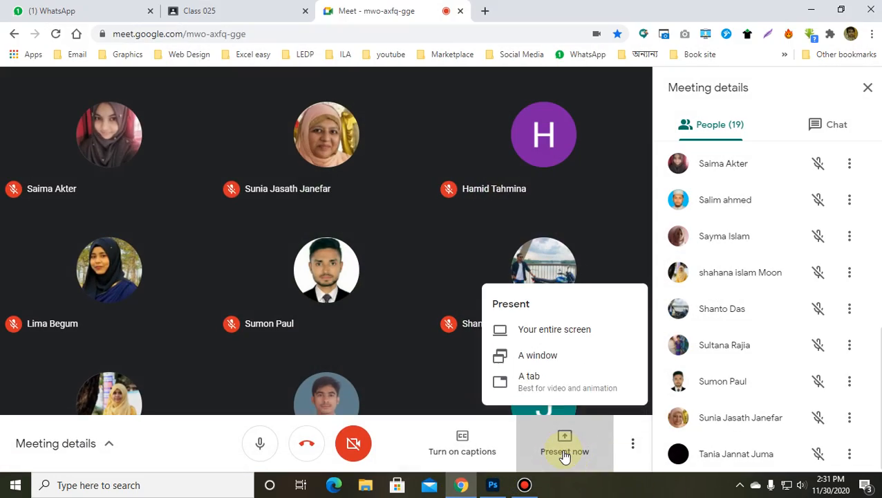
pyautogui.click(556, 334)
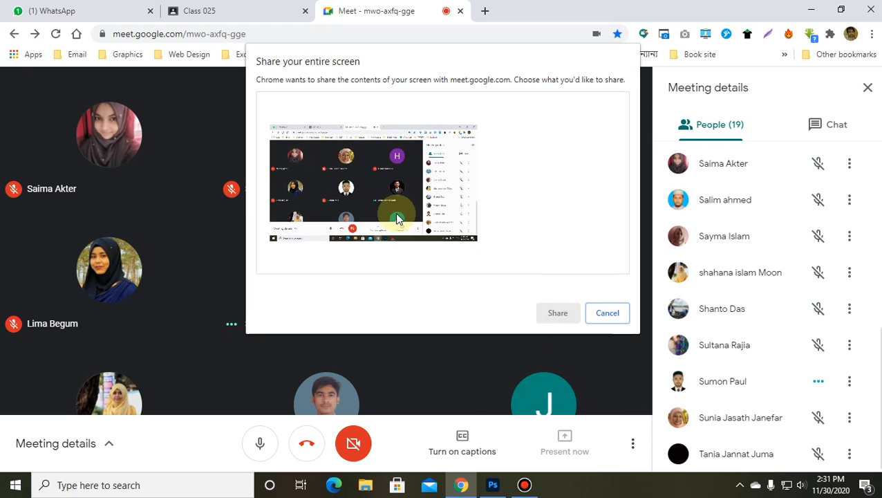
pyautogui.click(394, 216)
pyautogui.click(557, 314)
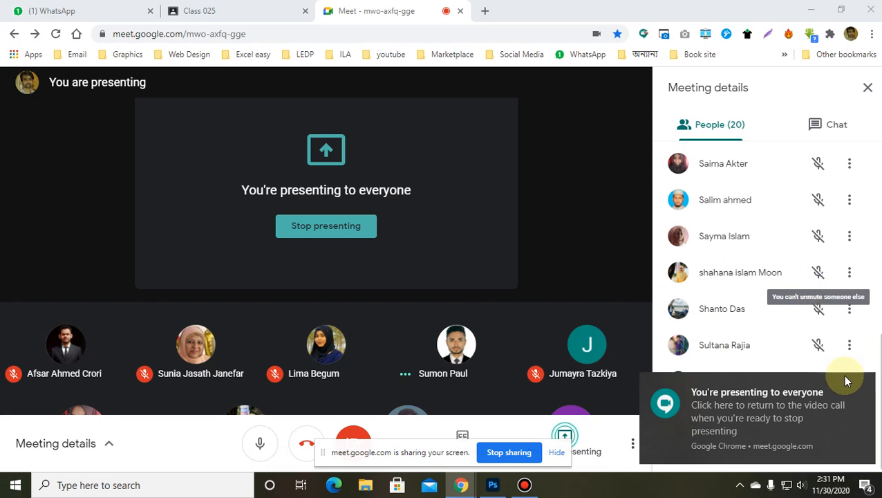
pyautogui.click(864, 385)
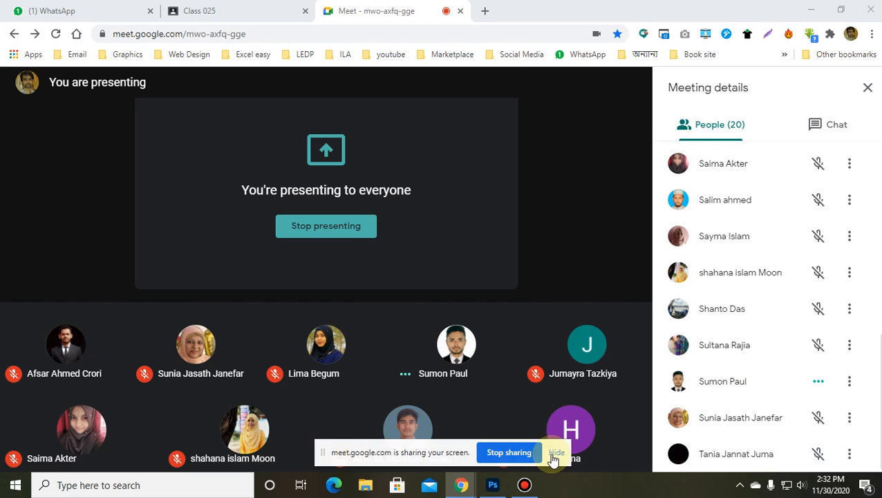
pyautogui.click(556, 453)
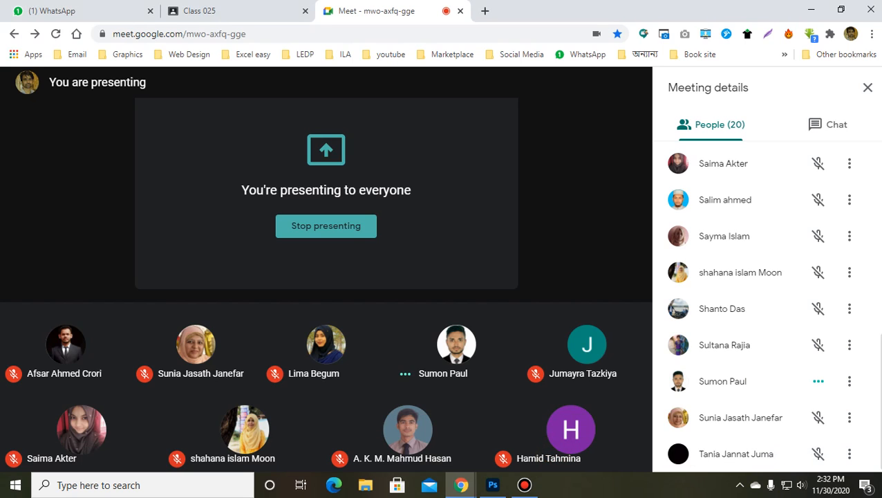
# Examine the call's participant list and microphone states from one end to the other.
pyautogui.scroll(4, 753, 338)
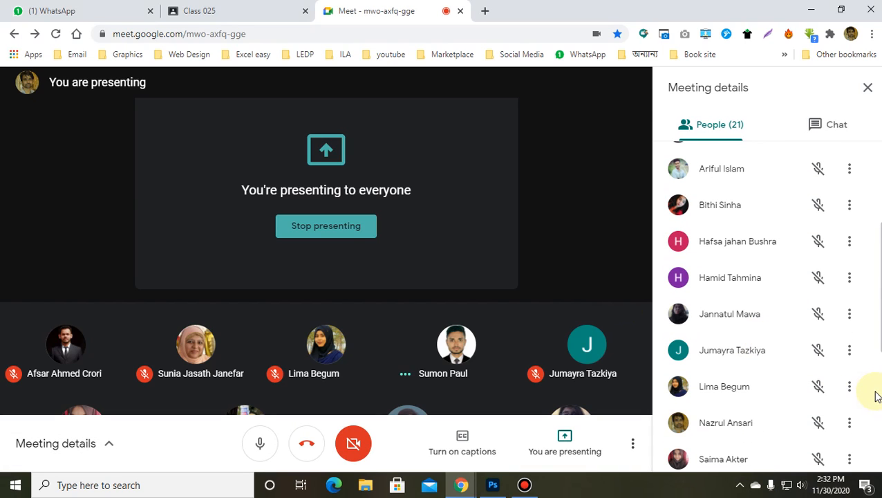
pyautogui.scroll(-4, 754, 338)
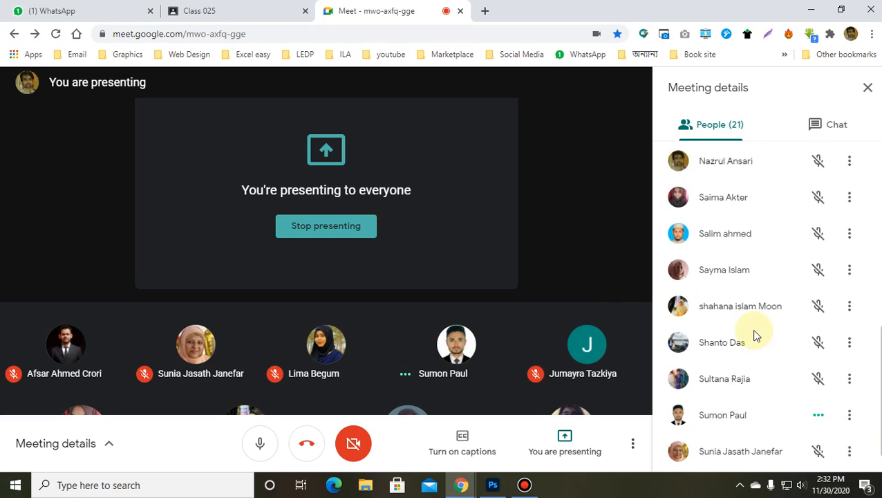
pyautogui.scroll(-1, 755, 336)
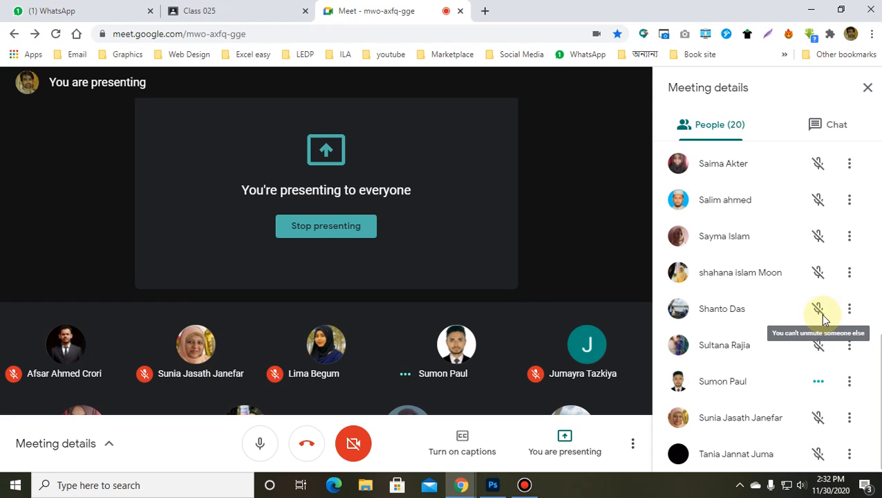
pyautogui.scroll(2, 822, 317)
pyautogui.scroll(3, 822, 318)
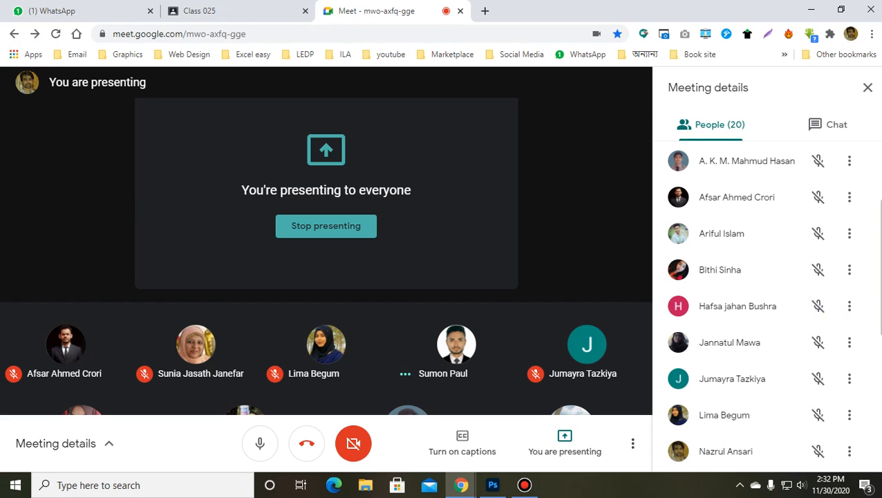
pyautogui.scroll(2, 781, 351)
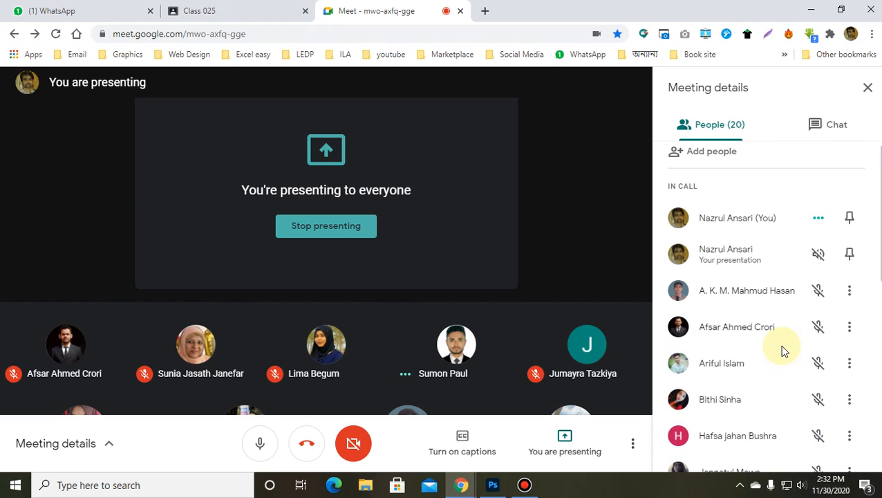
pyautogui.scroll(-6, 781, 351)
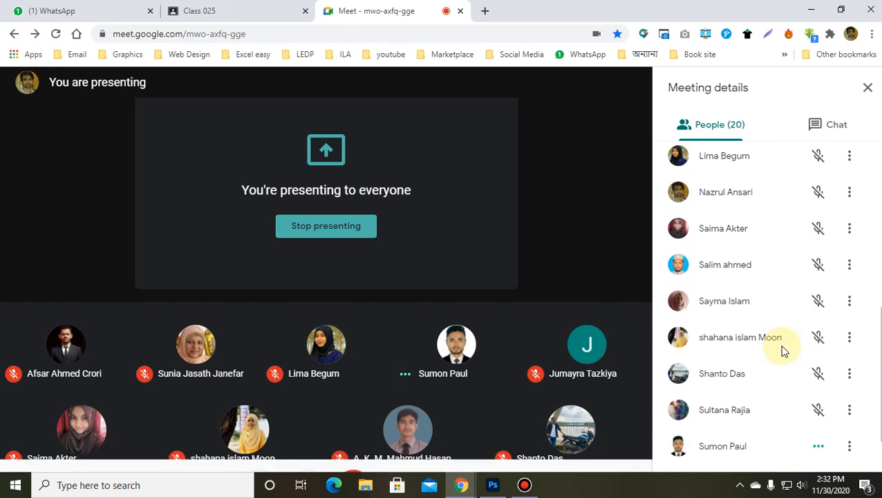
pyautogui.scroll(-1, 781, 351)
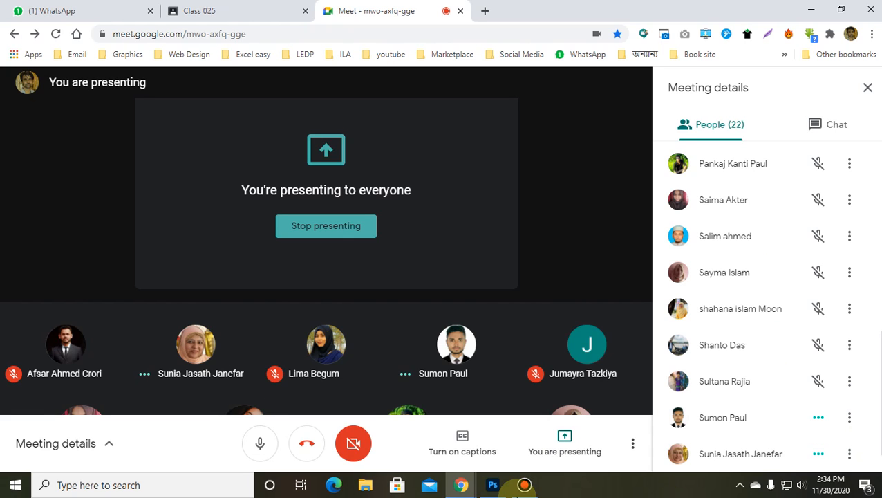
# Return to Photoshop, show the Clone Stamp tool's group and hide the screen-sharing bar.
pyautogui.click(493, 486)
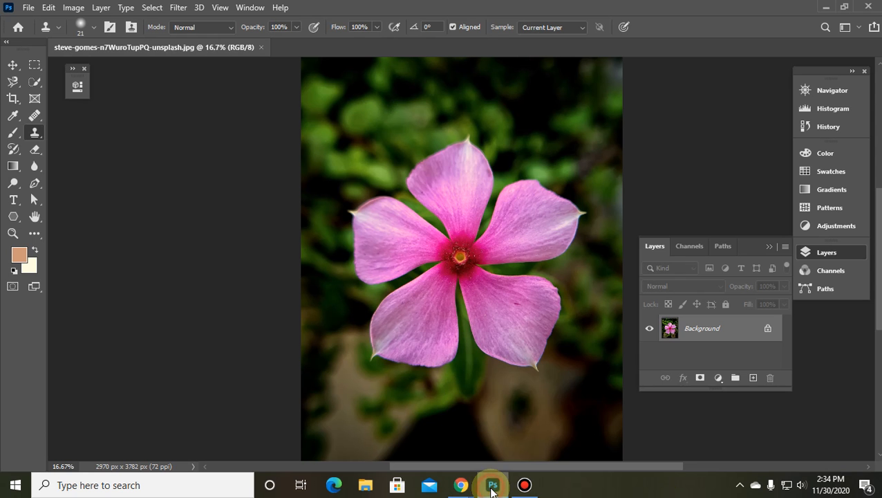
pyautogui.click(34, 133)
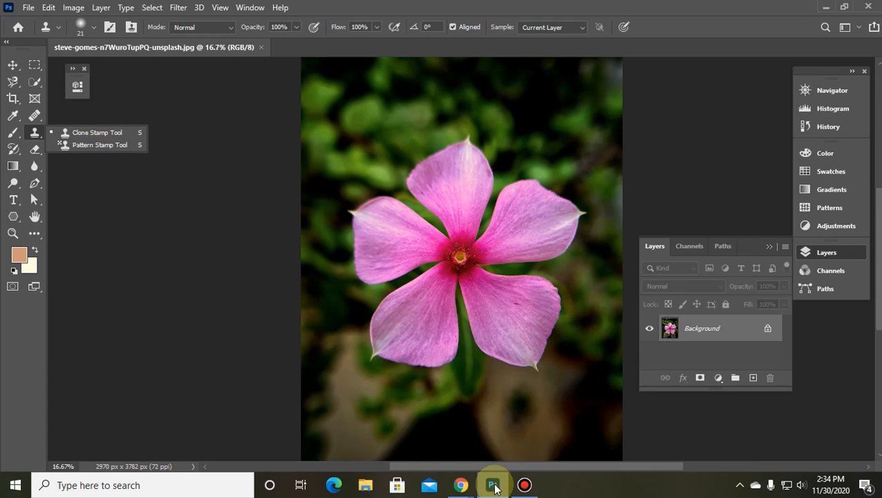
pyautogui.click(462, 492)
pyautogui.click(516, 419)
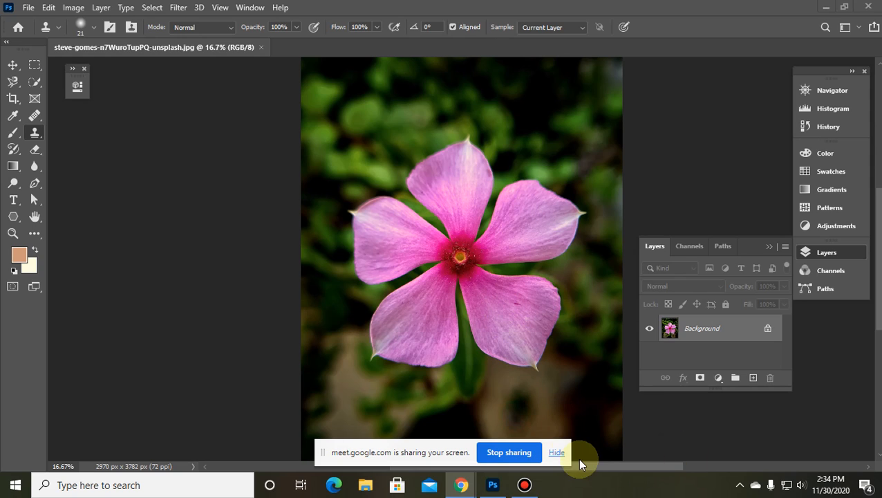
pyautogui.click(558, 453)
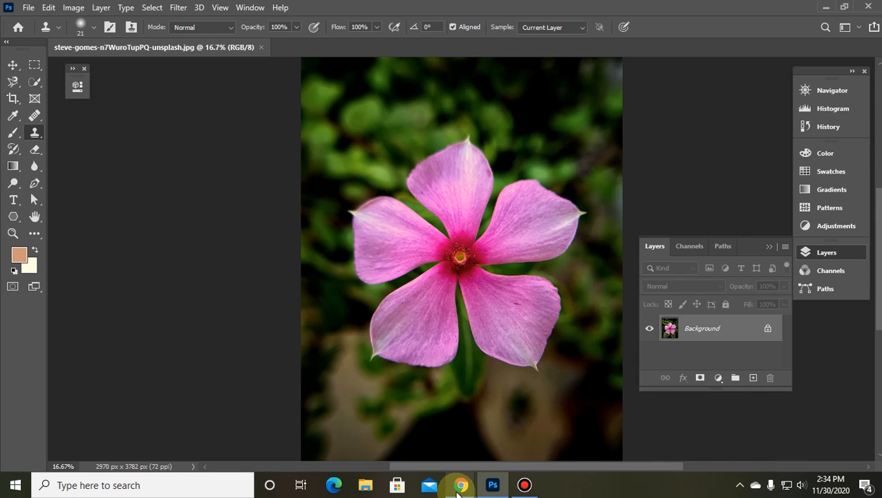
# Switch to the Google Meet call in Chrome to check on the participants.
pyautogui.moveTo(457, 491)
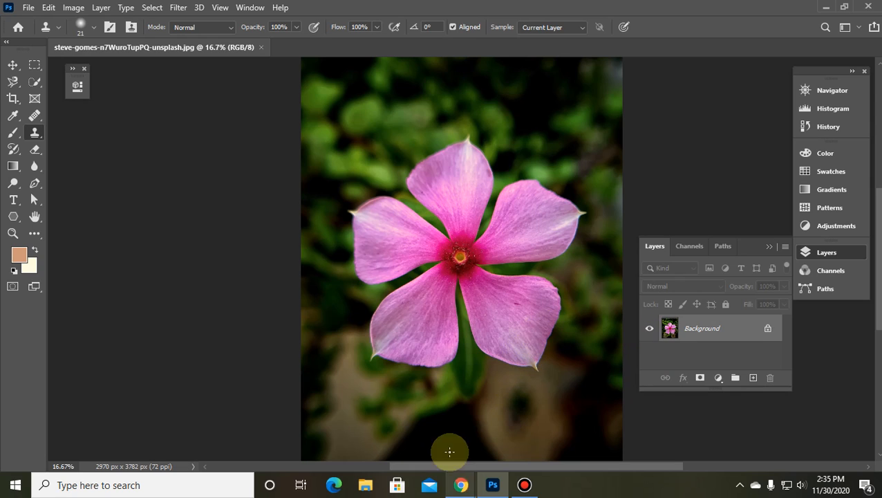
pyautogui.moveTo(459, 484)
pyautogui.click(391, 425)
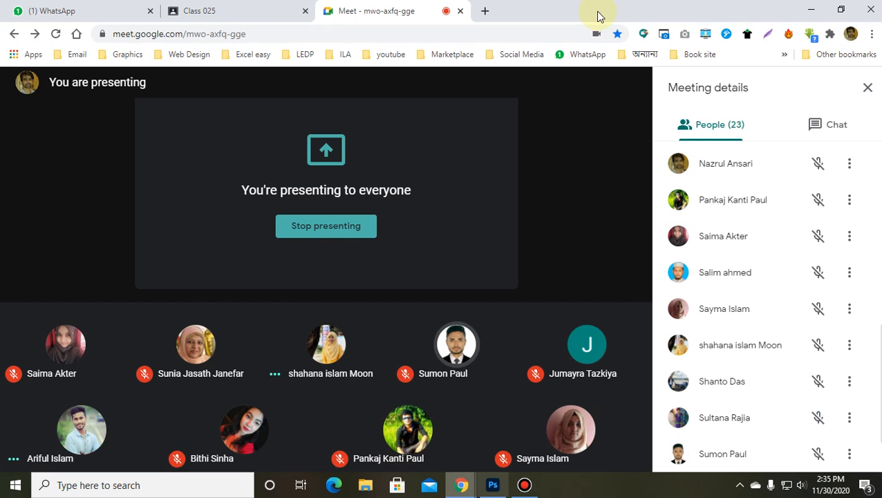
pyautogui.click(485, 10)
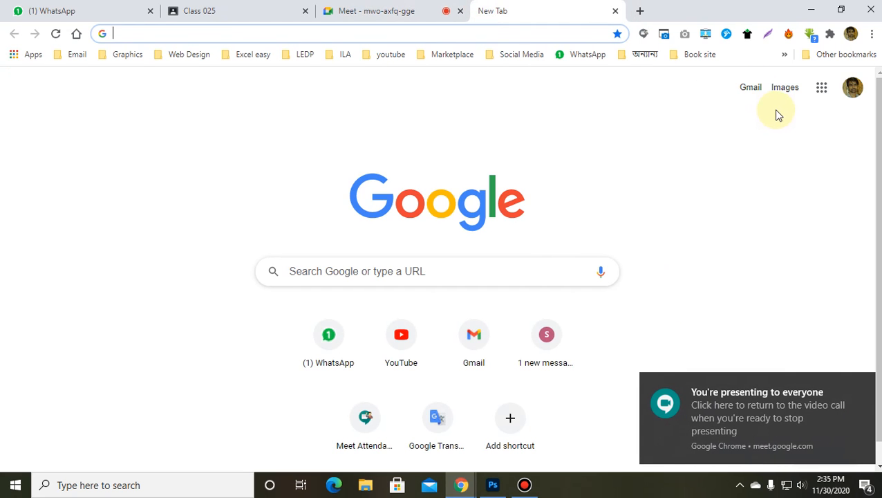
pyautogui.write('mfb')
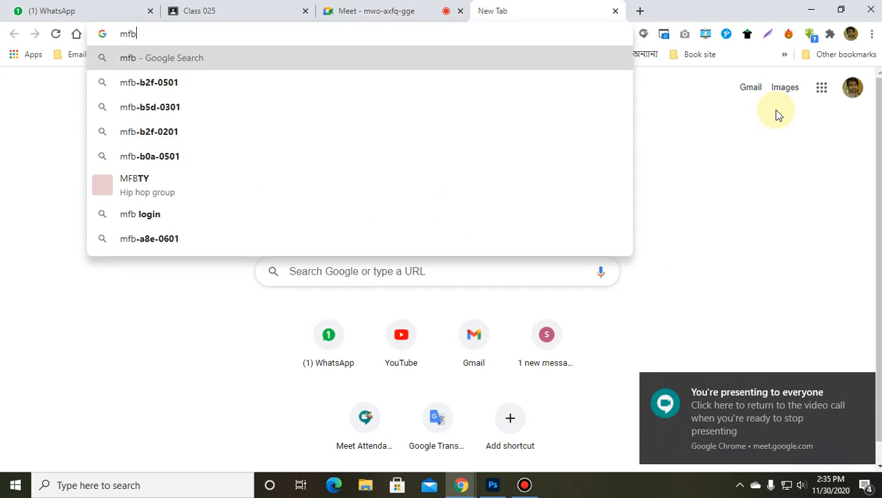
pyautogui.press('BackSpace')
pyautogui.press('BackSpace')
pyautogui.press('BackSpace')
pyautogui.press('Escape')
pyautogui.write('mf')
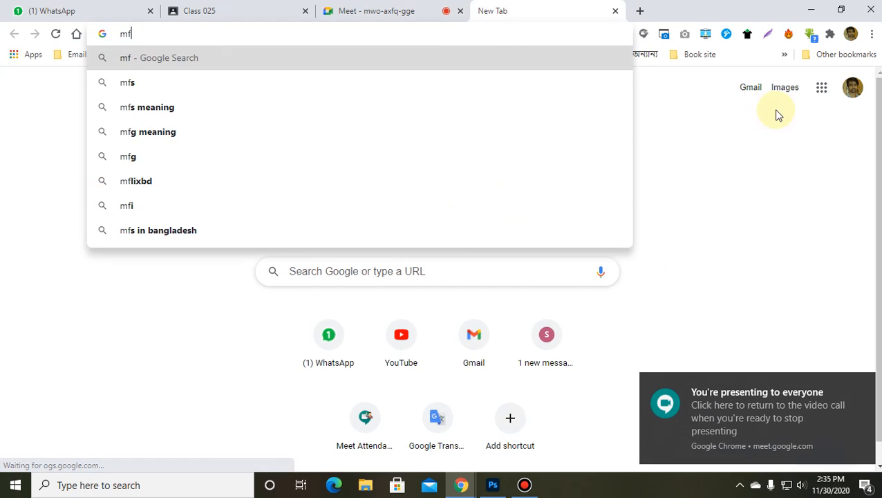
pyautogui.press('BackSpace')
pyautogui.press('BackSpace')
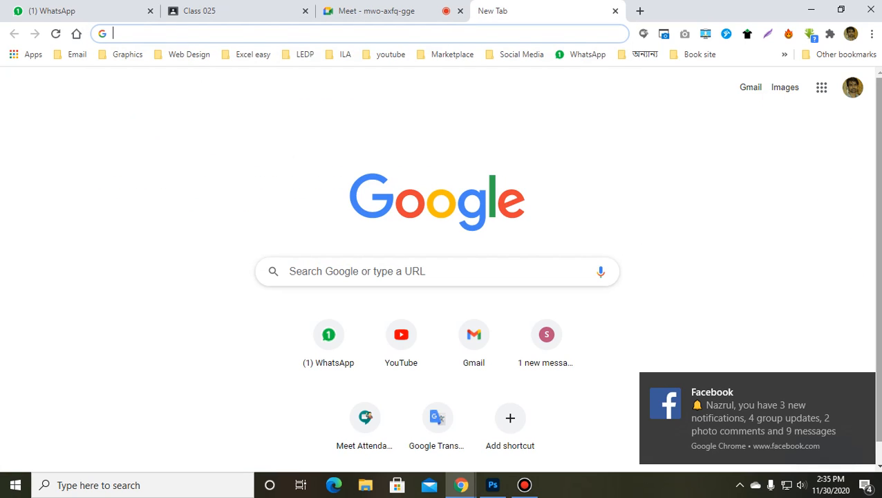
pyautogui.click(811, 10)
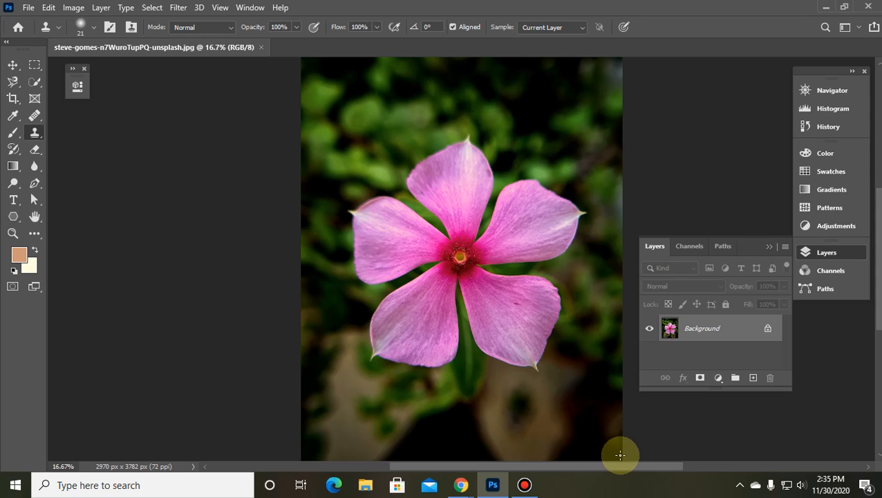
# Activate the Healing Brush, show its tool group, and open the photo of several pink petunias from the Flower folder.
pyautogui.click(35, 115)
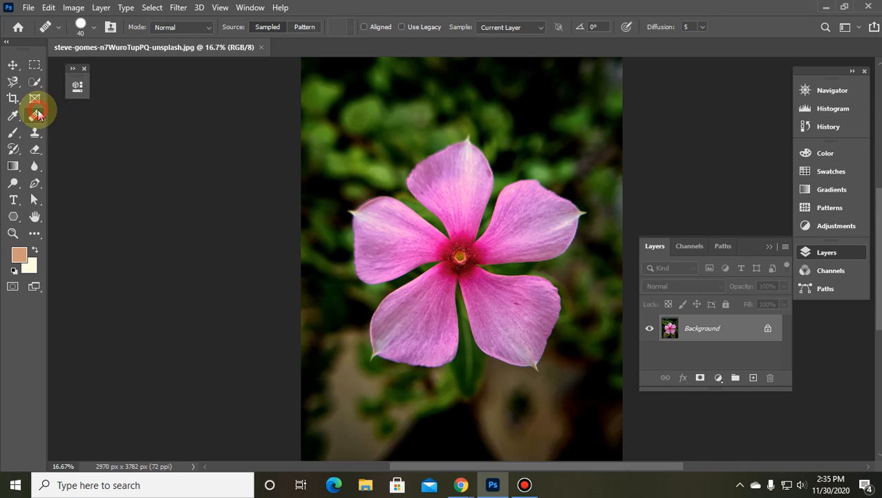
pyautogui.rightClick(36, 110)
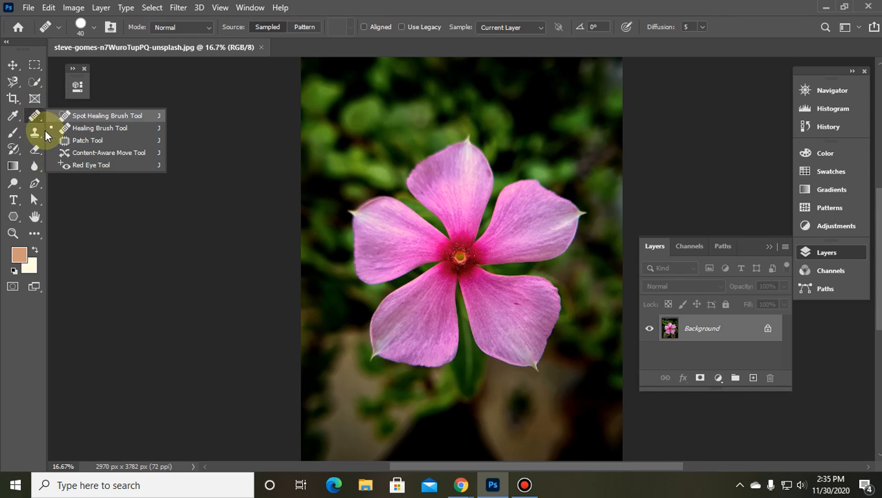
pyautogui.click(29, 7)
pyautogui.click(42, 32)
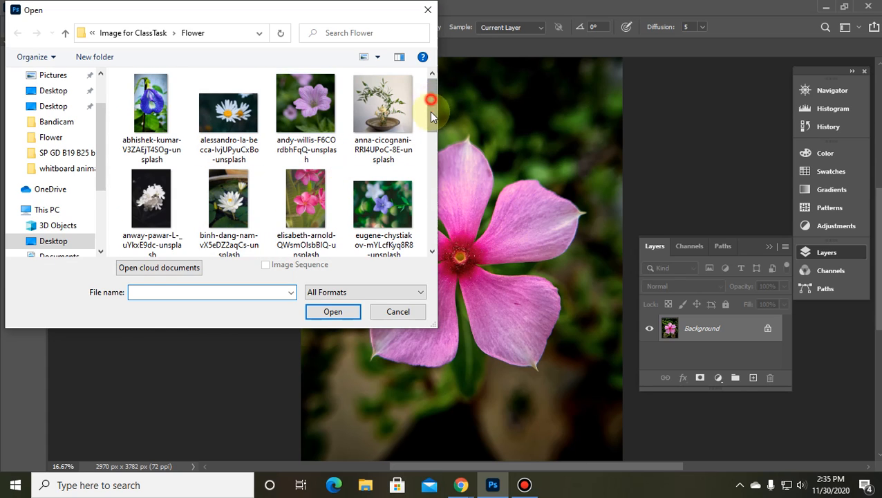
pyautogui.moveTo(429, 111); pyautogui.dragTo(430, 134)
pyautogui.doubleClick(380, 169)
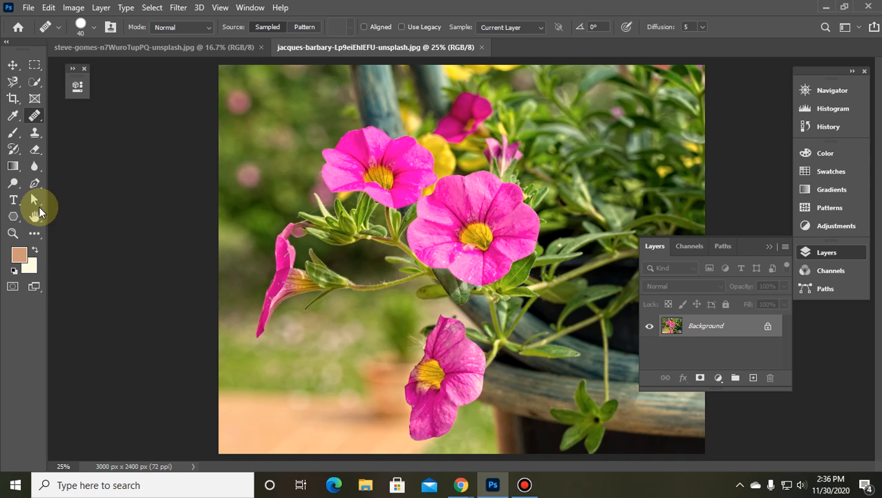
# Select the large central pink flower with the Quick Selection tool.
pyautogui.rightClick(35, 116)
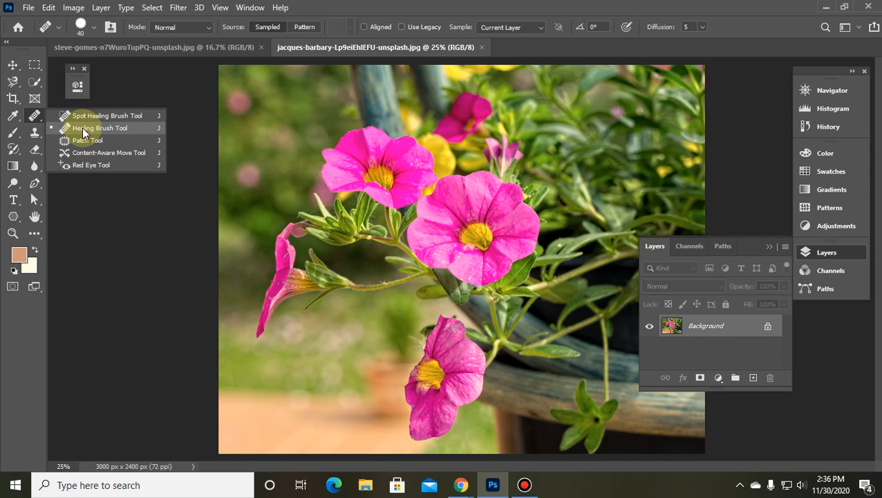
pyautogui.click(35, 120)
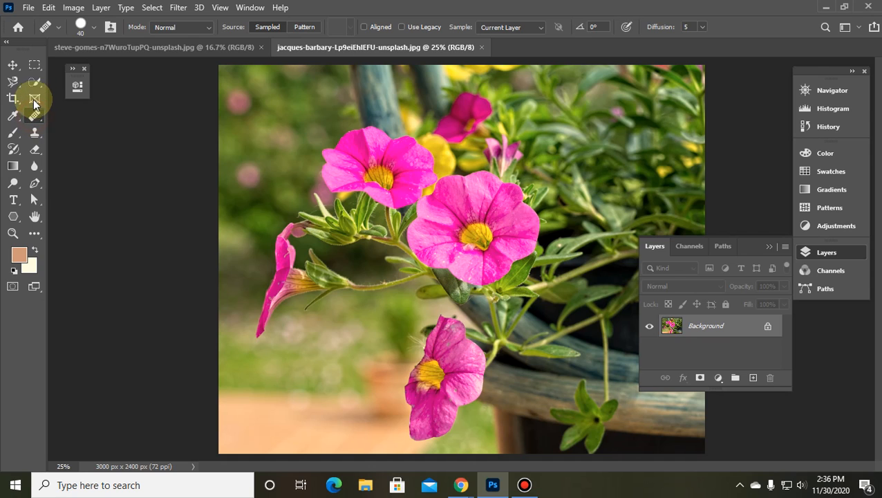
pyautogui.click(35, 86)
pyautogui.rightClick(35, 87)
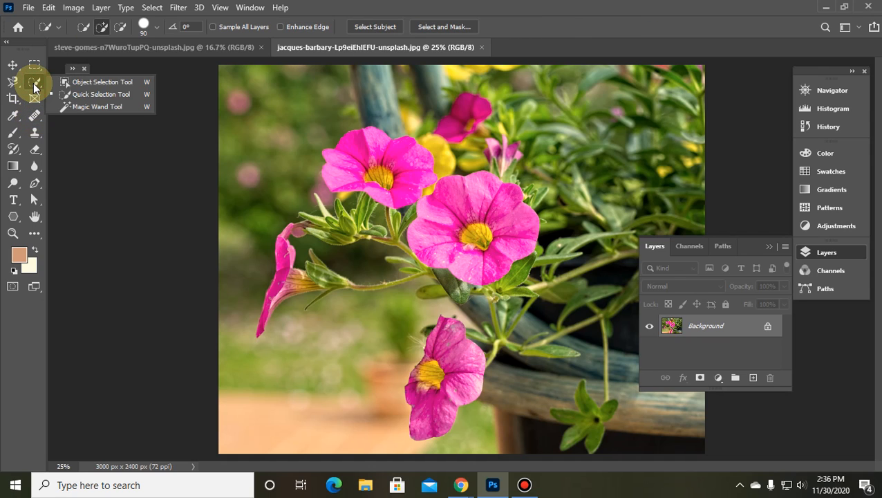
pyautogui.click(87, 94)
pyautogui.moveTo(472, 183)
pyautogui.mouseDown()
pyautogui.moveTo(520, 209)
pyautogui.moveTo(484, 271)
pyautogui.moveTo(421, 224)
pyautogui.moveTo(460, 207)
pyautogui.moveTo(471, 191)
pyautogui.mouseUp()
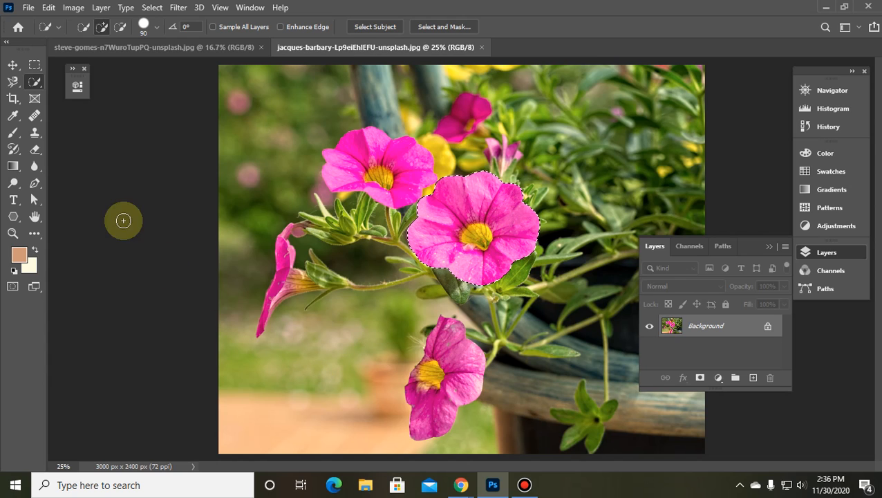
# Set the Healing Brush size to 300 px and try painting outside the selection, on the blurred background at the photo's lower left.
pyautogui.click(35, 119)
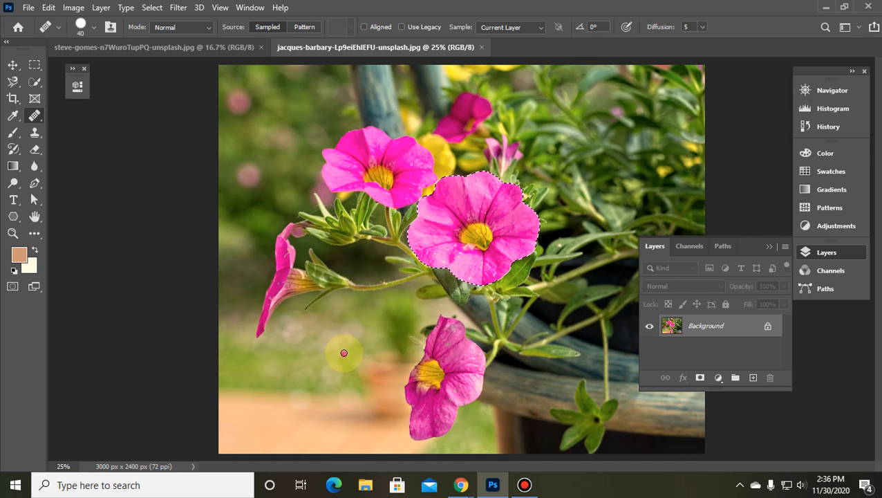
pyautogui.press(']')
pyautogui.press(']')
pyautogui.press(']')
pyautogui.press(']')
pyautogui.press(']')
pyautogui.press(']')
pyautogui.press(']')
pyautogui.press(']')
pyautogui.press(']')
pyautogui.press(']')
pyautogui.press(']')
pyautogui.press(']')
pyautogui.press(']')
pyautogui.press(']')
pyautogui.press(']')
pyautogui.press(']')
pyautogui.press(']')
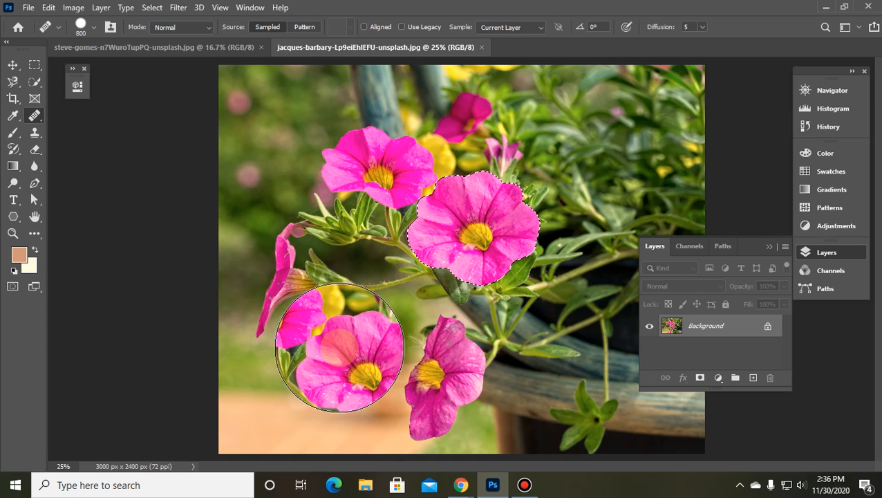
pyautogui.press('[')
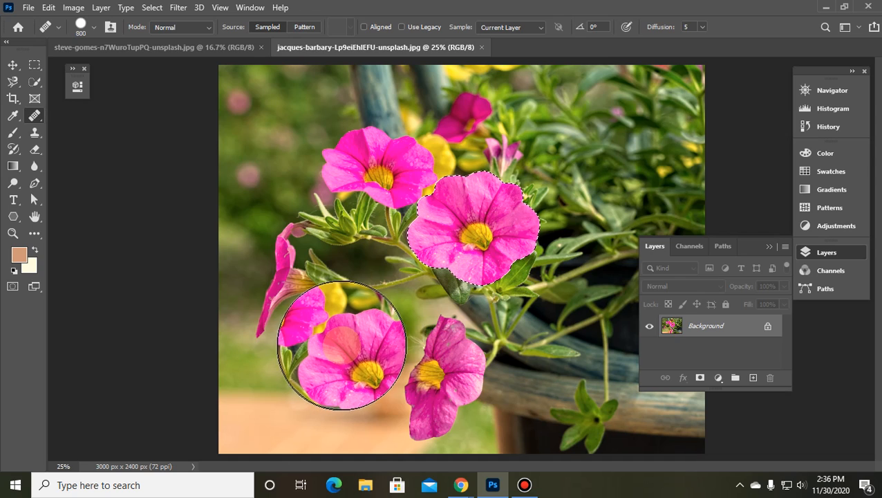
pyautogui.press('[')
pyautogui.press('[')
pyautogui.press('[')
pyautogui.press('[')
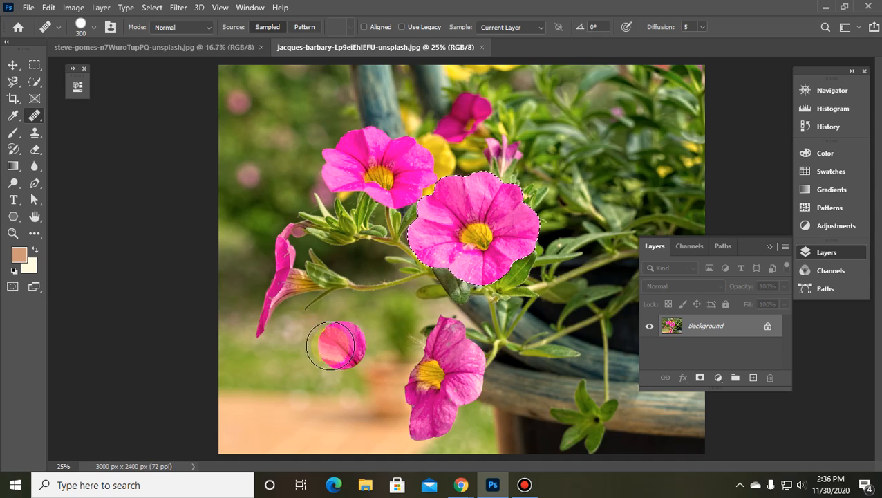
pyautogui.moveTo(377, 360)
pyautogui.mouseDown()
pyautogui.moveTo(355, 364)
pyautogui.moveTo(323, 341)
pyautogui.moveTo(314, 372)
pyautogui.mouseUp()
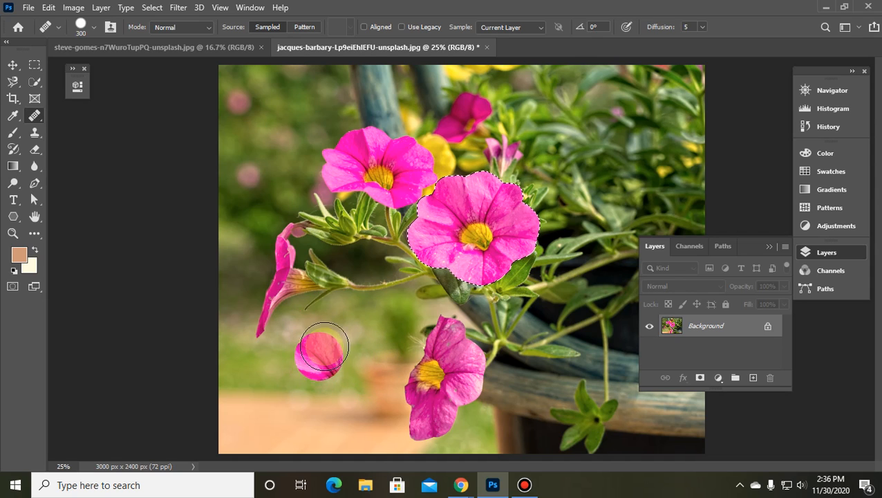
pyautogui.click(331, 337)
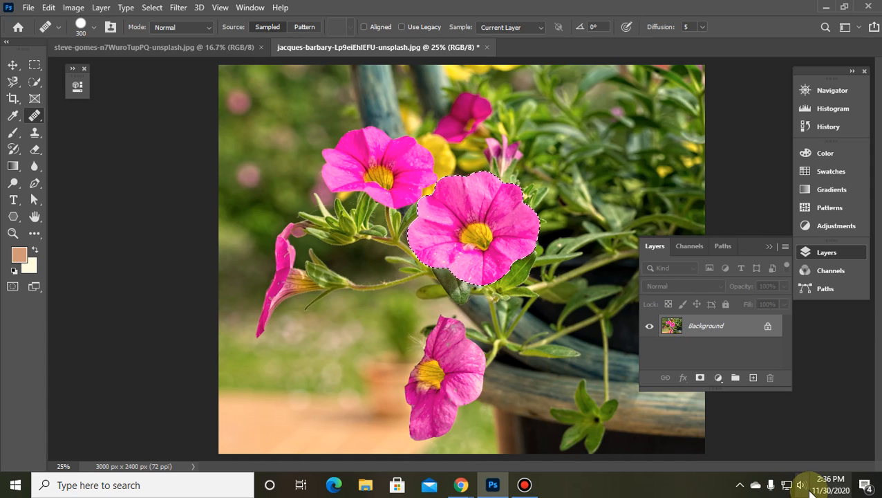
# Copy the selected flower to a new layer, sample it with the Healing Brush and paint a duplicate at the photo's lower left.
pyautogui.hotkey('ctrl', 'j')
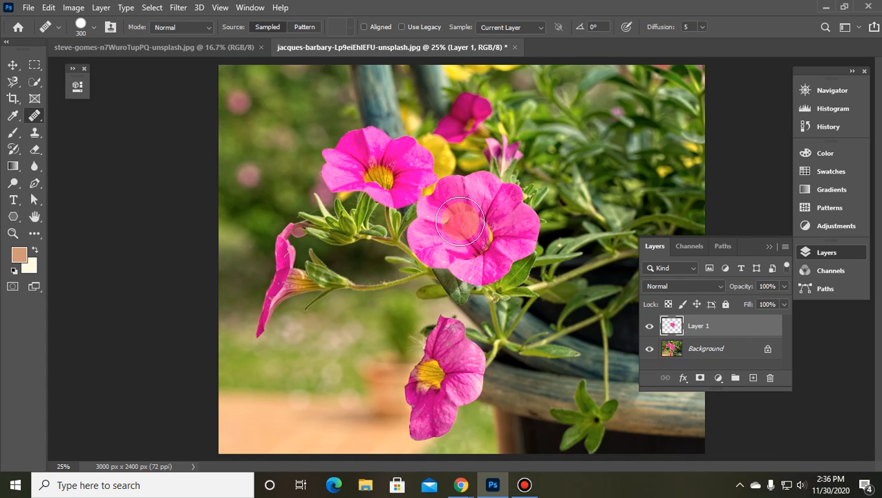
pyautogui.keyDown('alt'); pyautogui.click(462, 222); pyautogui.keyUp('alt')
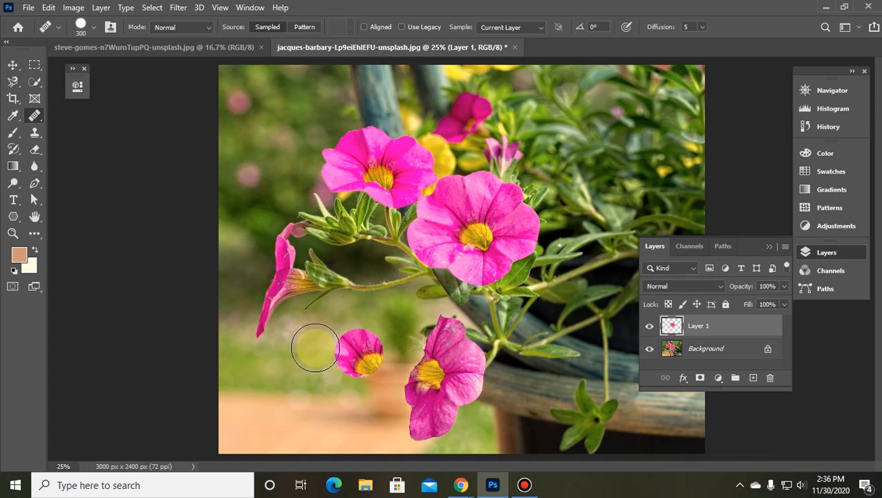
pyautogui.moveTo(315, 345)
pyautogui.mouseDown()
pyautogui.moveTo(339, 383)
pyautogui.moveTo(310, 378)
pyautogui.moveTo(297, 337)
pyautogui.moveTo(321, 320)
pyautogui.moveTo(363, 327)
pyautogui.moveTo(381, 353)
pyautogui.moveTo(372, 401)
pyautogui.moveTo(292, 400)
pyautogui.moveTo(308, 313)
pyautogui.moveTo(385, 404)
pyautogui.moveTo(276, 366)
pyautogui.moveTo(305, 439)
pyautogui.moveTo(276, 368)
pyautogui.moveTo(333, 367)
pyautogui.moveTo(361, 313)
pyautogui.moveTo(392, 309)
pyautogui.moveTo(418, 271)
pyautogui.moveTo(392, 313)
pyautogui.moveTo(411, 300)
pyautogui.moveTo(370, 263)
pyautogui.moveTo(316, 282)
pyautogui.moveTo(268, 318)
pyautogui.moveTo(324, 341)
pyautogui.mouseUp()
pyautogui.click(320, 339)
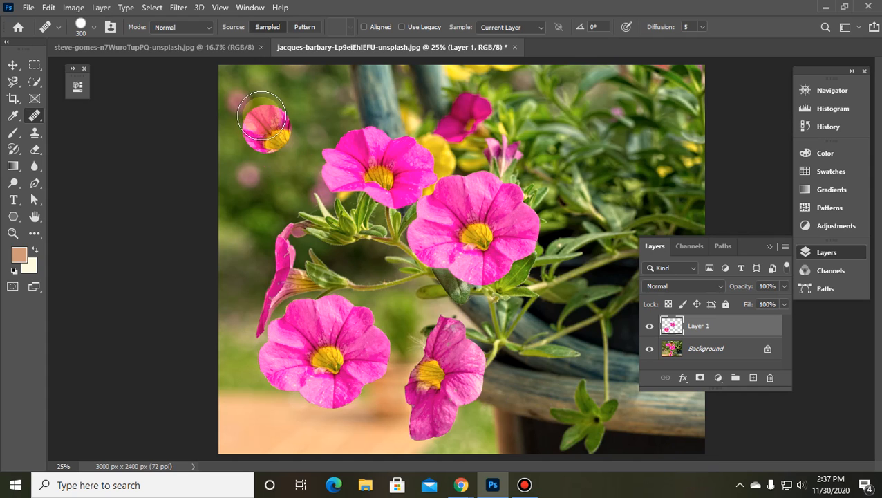
# Try painting flower duplicates on Layer 1 at the photo's upper left and upper right with the Healing Brush, undoing each.
pyautogui.moveTo(260, 111)
pyautogui.mouseDown()
pyautogui.moveTo(281, 140)
pyautogui.moveTo(244, 131)
pyautogui.mouseUp()
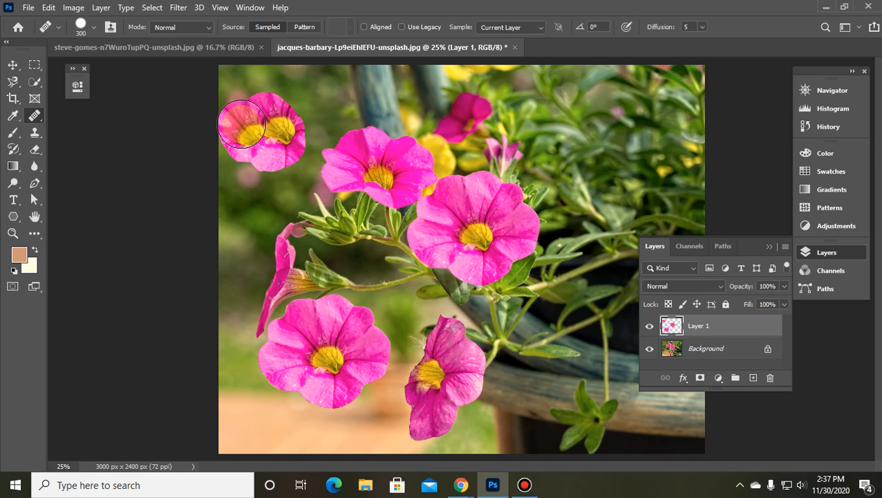
pyautogui.hotkey('ctrl', 'z')
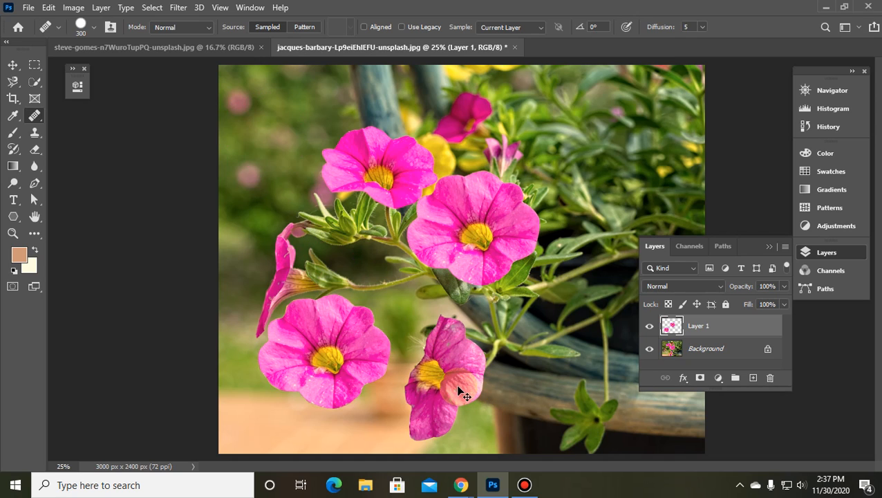
pyautogui.rightClick(31, 120)
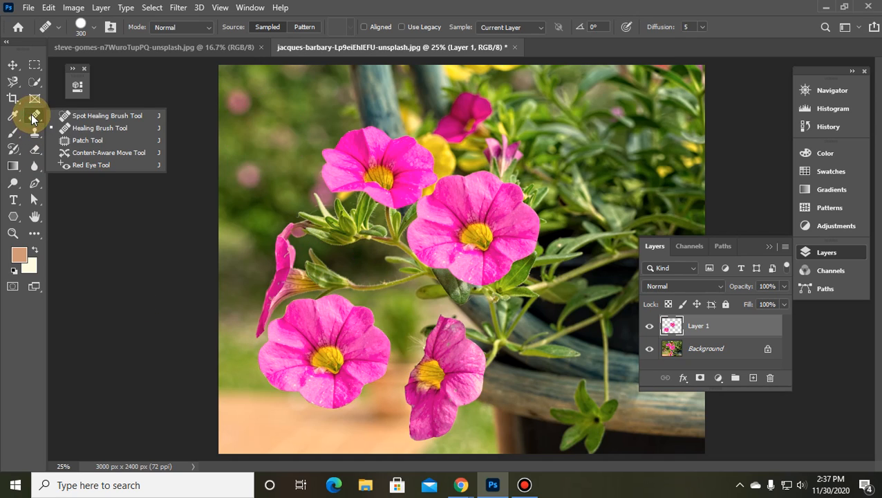
pyautogui.click(97, 128)
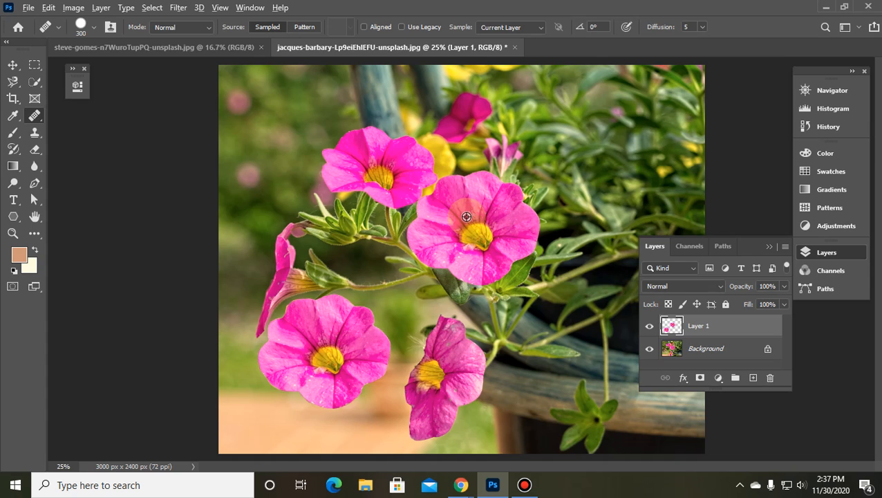
pyautogui.keyDown('alt'); pyautogui.click(465, 216); pyautogui.keyUp('alt')
pyautogui.moveTo(628, 113); pyautogui.dragTo(608, 141)
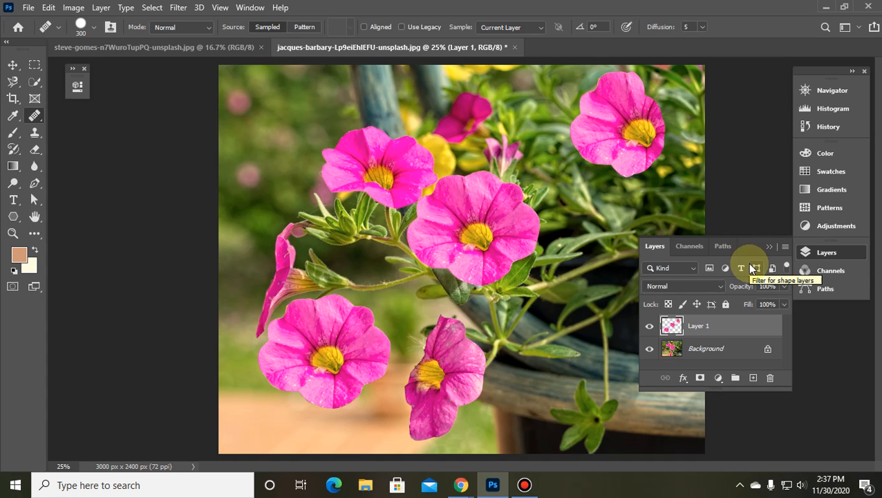
pyautogui.hotkey('ctrl', 'z')
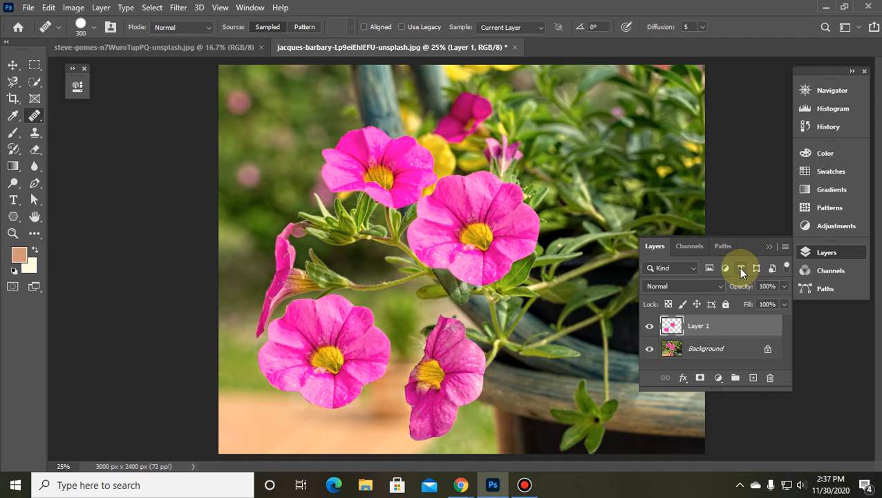
# Paint a duplicate of the central flower onto the Background layer at the photo's upper right with the Healing Brush.
pyautogui.click(713, 346)
pyautogui.moveTo(620, 161)
pyautogui.mouseDown()
pyautogui.moveTo(618, 138)
pyautogui.moveTo(648, 142)
pyautogui.moveTo(599, 110)
pyautogui.moveTo(646, 126)
pyautogui.moveTo(585, 104)
pyautogui.mouseUp()
pyautogui.moveTo(642, 102)
pyautogui.mouseDown()
pyautogui.moveTo(660, 140)
pyautogui.moveTo(639, 166)
pyautogui.moveTo(614, 172)
pyautogui.moveTo(571, 133)
pyautogui.moveTo(600, 178)
pyautogui.moveTo(652, 186)
pyautogui.moveTo(680, 145)
pyautogui.moveTo(647, 93)
pyautogui.moveTo(584, 89)
pyautogui.moveTo(571, 152)
pyautogui.mouseUp()
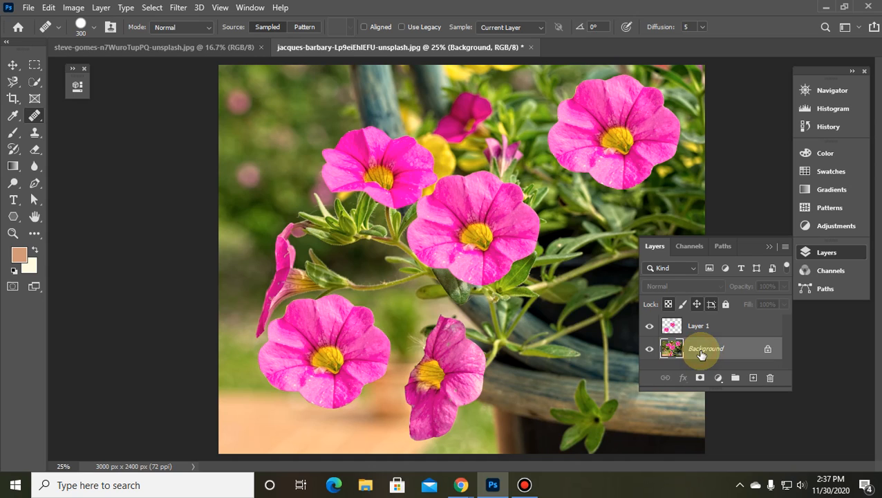
# Try painting another flower duplicate on the Background layer over the dark foliage at the photo's lower right with the Healing Brush.
pyautogui.click(578, 312)
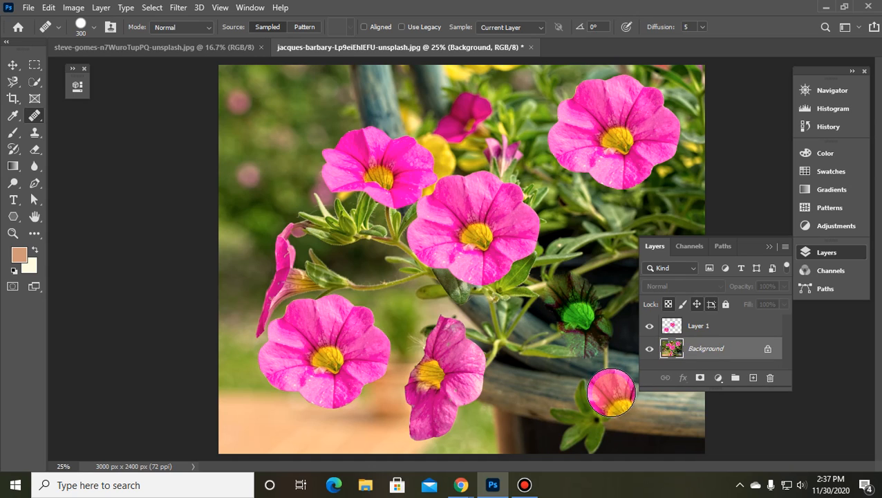
pyautogui.moveTo(568, 294)
pyautogui.mouseDown()
pyautogui.moveTo(548, 308)
pyautogui.moveTo(569, 345)
pyautogui.moveTo(583, 335)
pyautogui.moveTo(578, 293)
pyautogui.moveTo(600, 305)
pyautogui.moveTo(582, 272)
pyautogui.moveTo(547, 274)
pyautogui.moveTo(574, 283)
pyautogui.moveTo(580, 333)
pyautogui.mouseUp()
# Undo the painted flower duplicates back to the central flower's selection and copy the selected flower to a new layer.
pyautogui.hotkey('ctrl', 'z')
pyautogui.hotkey('ctrl', 'z')
pyautogui.hotkey('ctrl', 'z')
pyautogui.hotkey('ctrl', 'z')
pyautogui.hotkey('ctrl', 'z')
pyautogui.hotkey('ctrl', 'z')
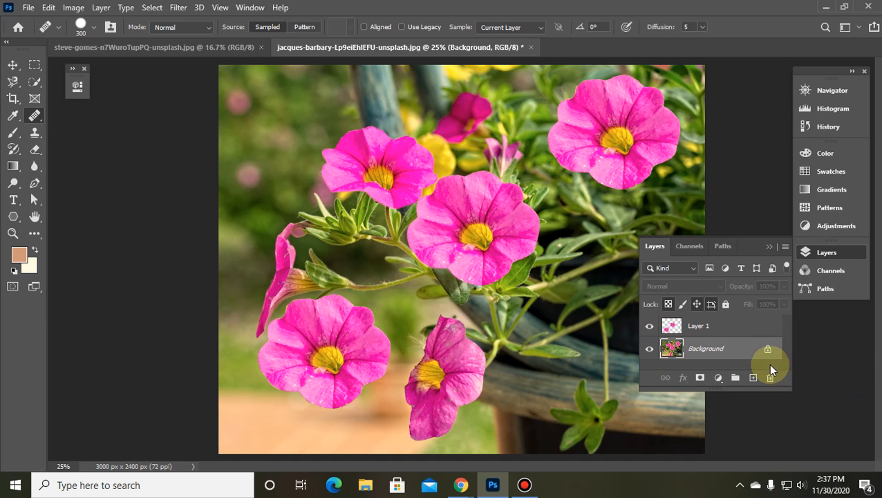
pyautogui.hotkey('ctrl', 'd')
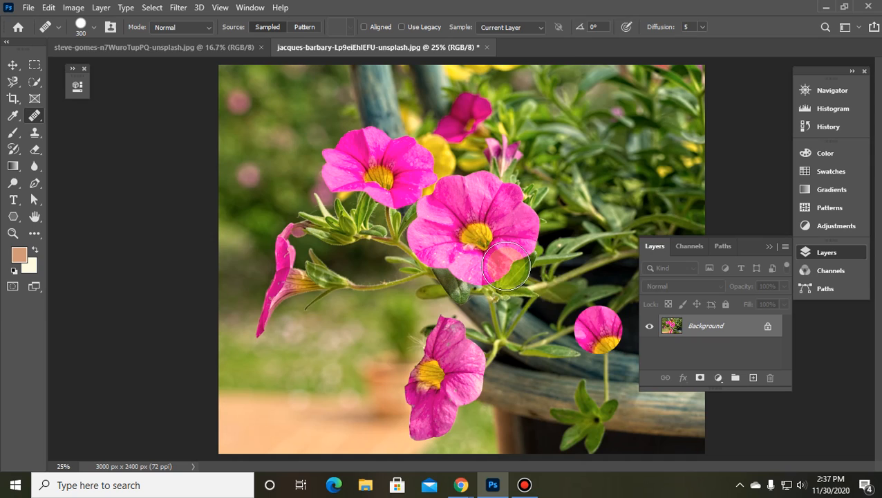
pyautogui.hotkey('ctrl', 'z')
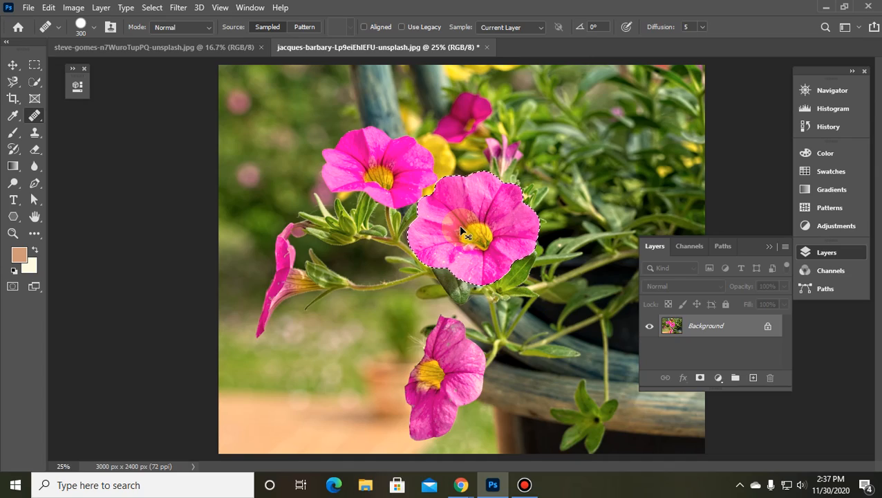
pyautogui.hotkey('ctrl', 'j')
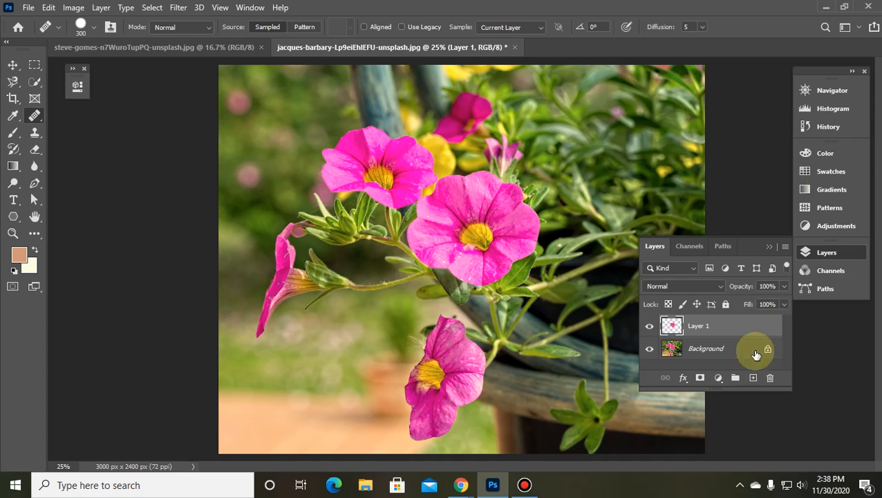
# Launch QiPress from the QiPress_v1.073 desktop folder, close the folder and switch back to Photoshop.
pyautogui.click(825, 7)
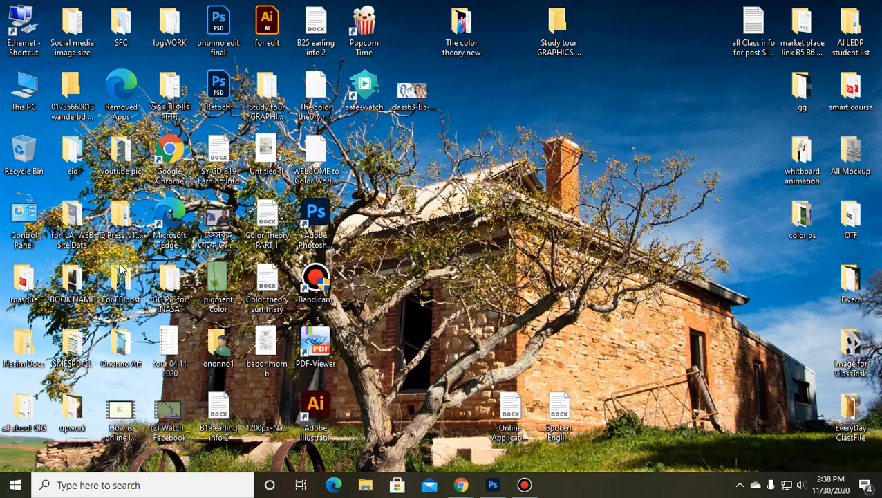
pyautogui.doubleClick(123, 234)
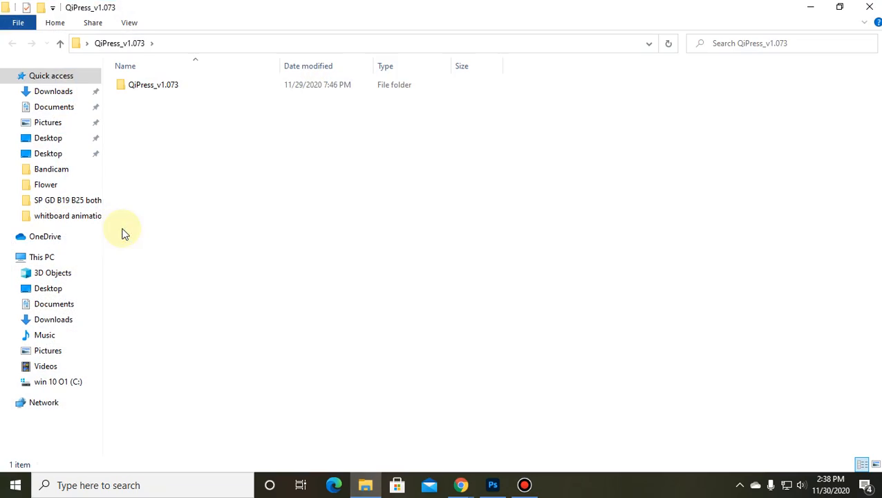
pyautogui.doubleClick(148, 84)
pyautogui.click(151, 113)
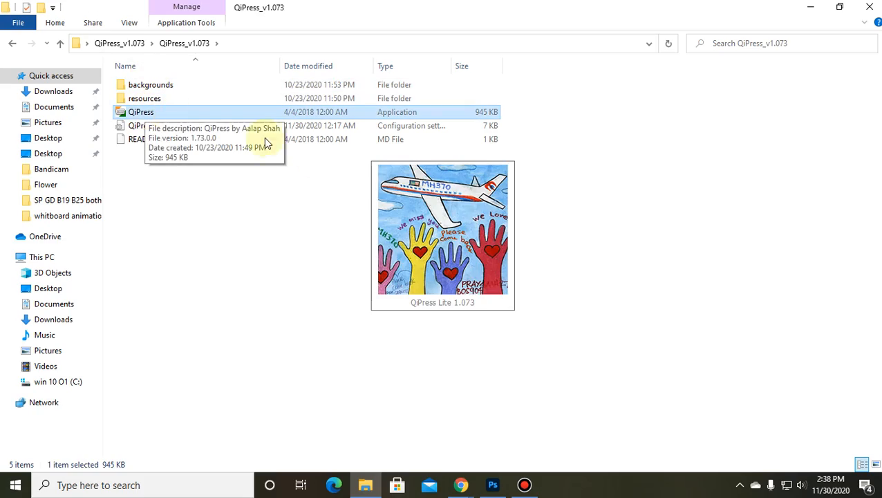
pyautogui.click(870, 6)
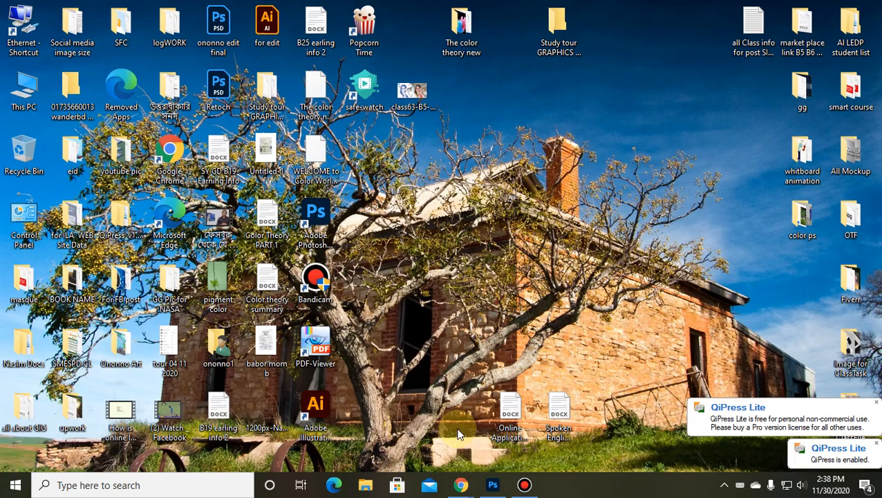
pyautogui.click(493, 485)
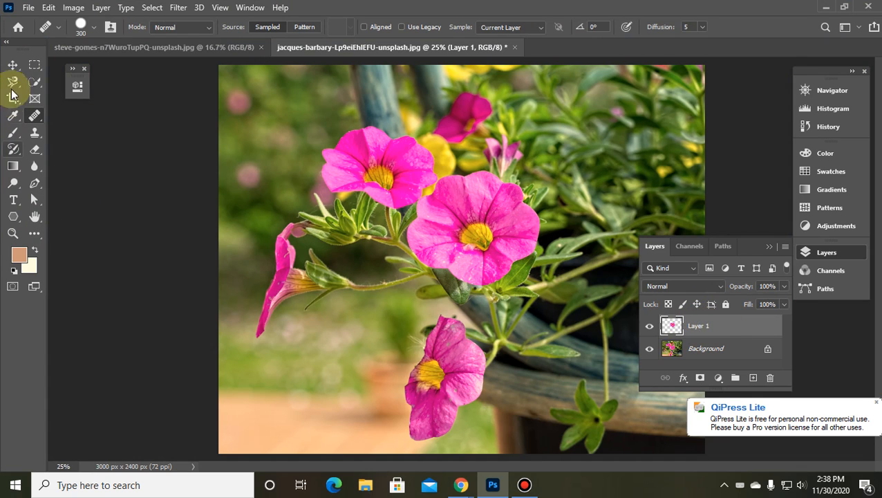
# Try moving the copied flower on Layer 1 to the photo's lower left with the Move tool, and undo the move.
pyautogui.click(14, 65)
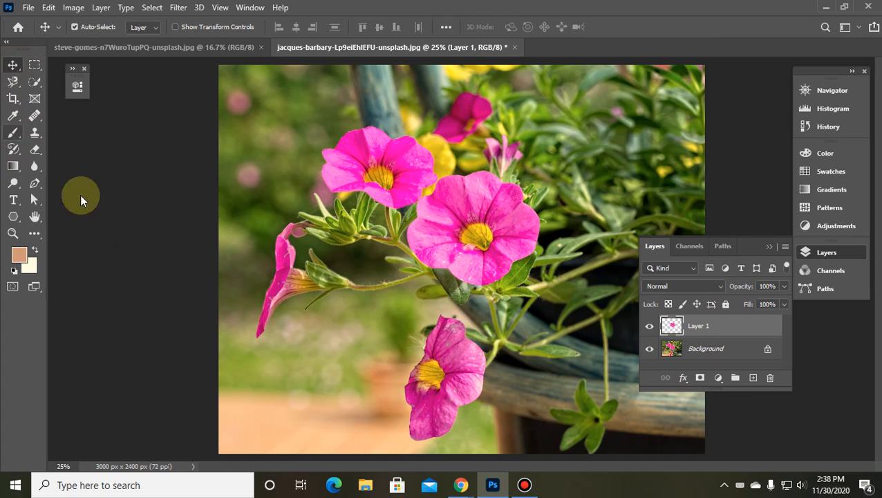
pyautogui.click(13, 65)
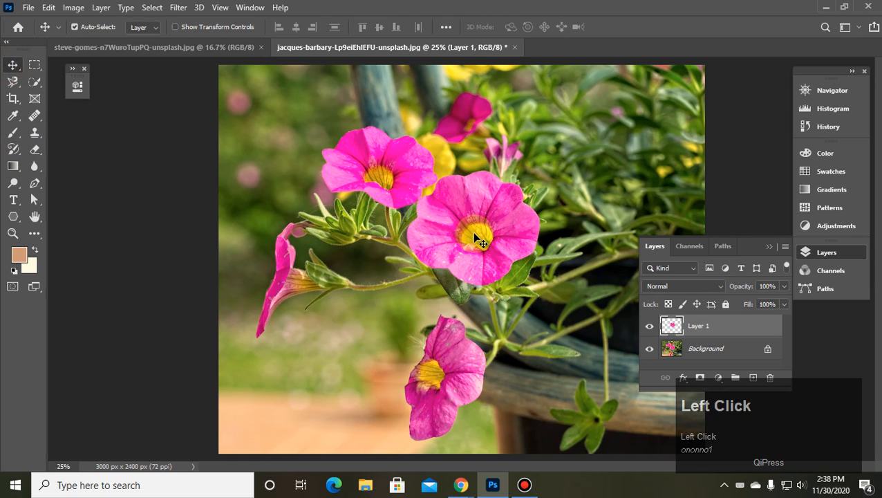
pyautogui.moveTo(450, 249); pyautogui.dragTo(319, 362)
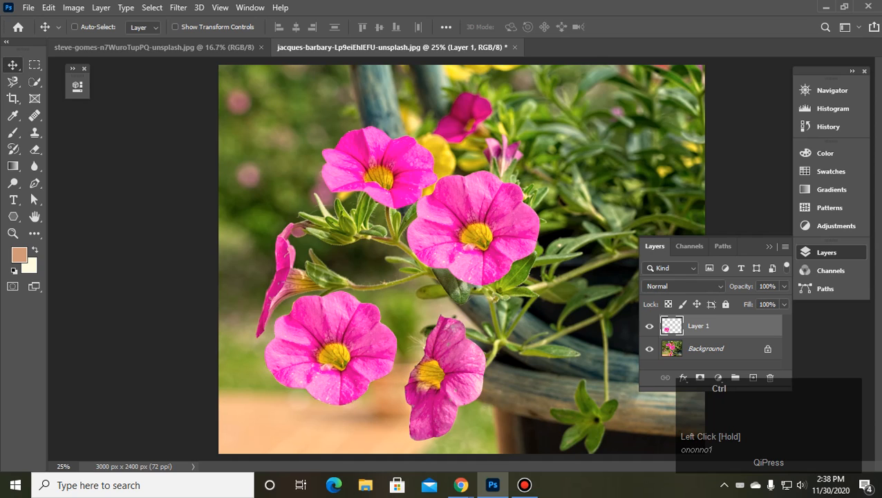
pyautogui.hotkey('ctrl', 'z')
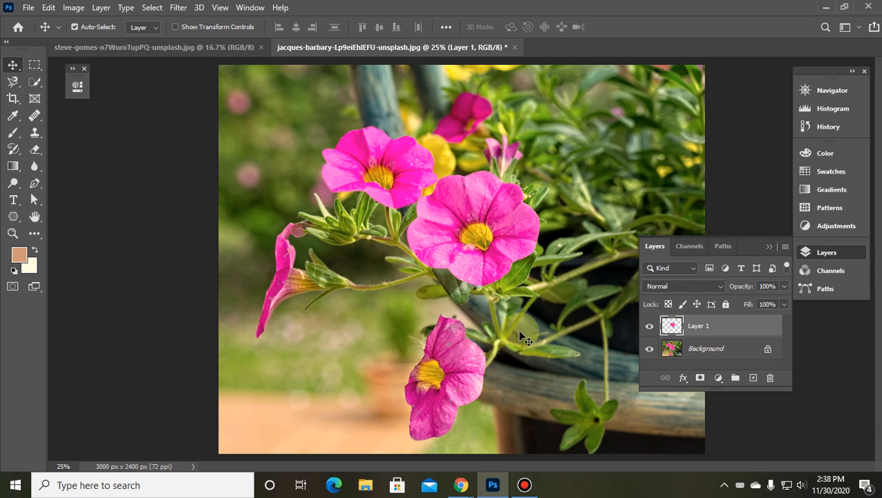
pyautogui.press('alt')
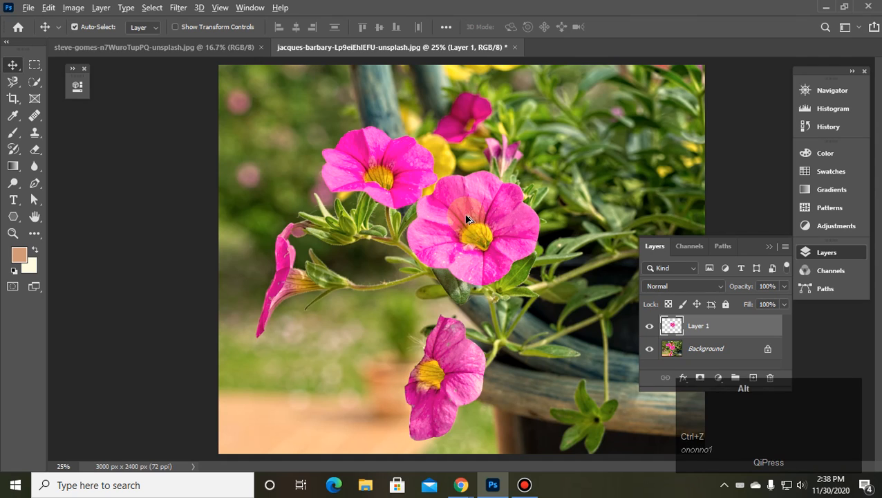
# Sample the central flower on Layer 1 with the Healing Brush and paint a duplicate onto the Background layer at the photo's upper right.
pyautogui.click(34, 119)
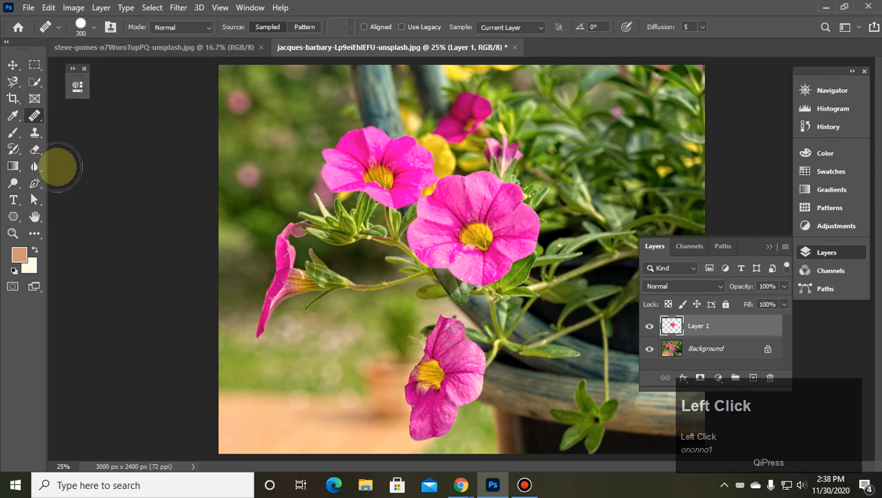
pyautogui.moveTo(33, 119); pyautogui.dragTo(103, 117)
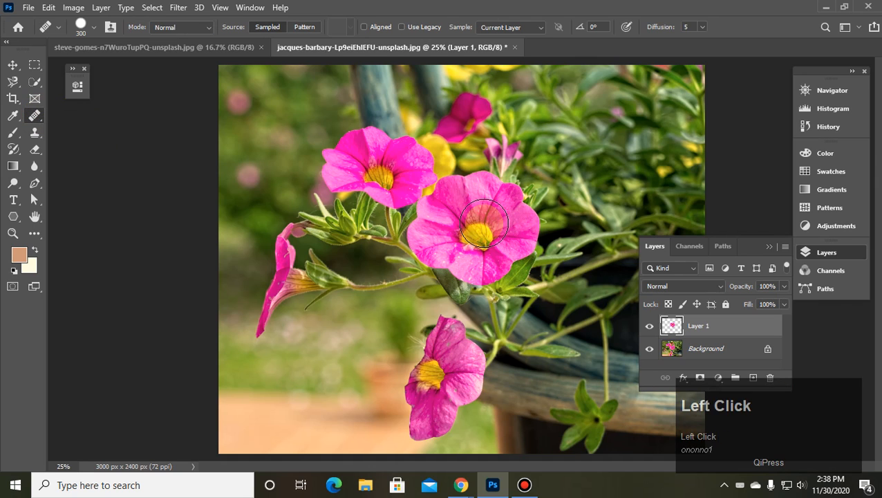
pyautogui.keyDown('alt'); pyautogui.click(460, 214); pyautogui.keyUp('alt')
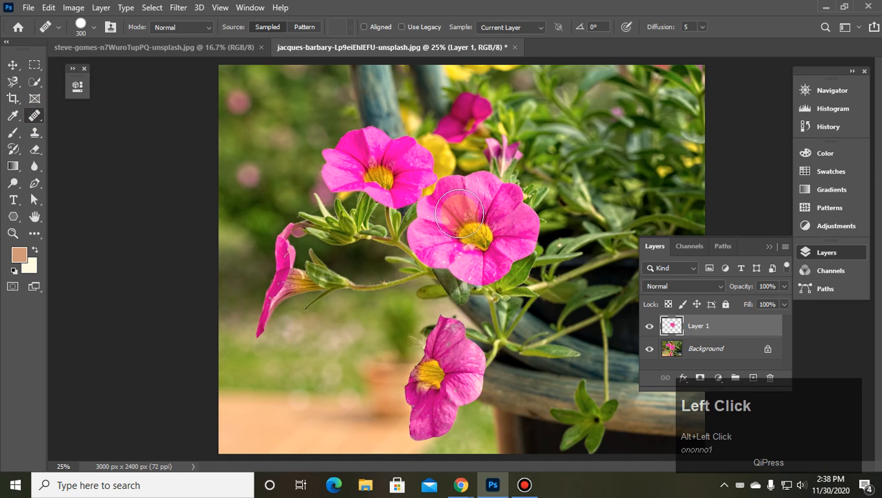
pyautogui.click(729, 349)
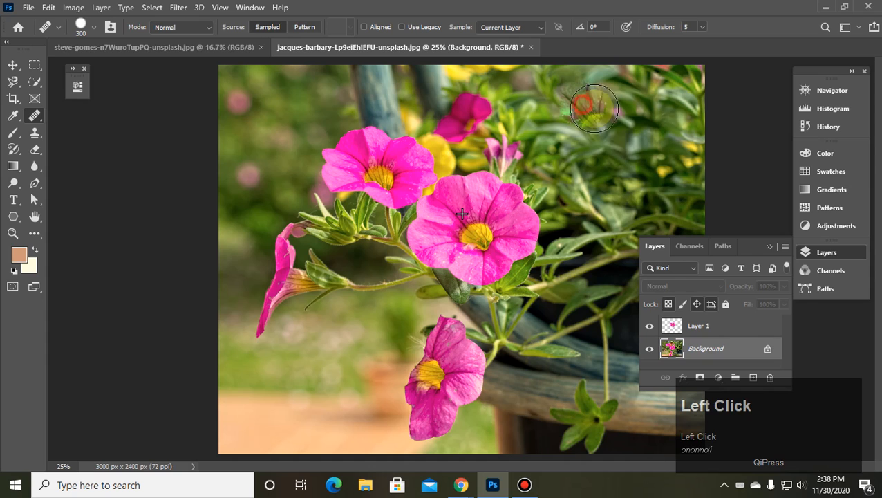
pyautogui.moveTo(594, 109)
pyautogui.mouseDown()
pyautogui.moveTo(605, 116)
pyautogui.moveTo(604, 143)
pyautogui.moveTo(567, 145)
pyautogui.moveTo(546, 137)
pyautogui.moveTo(531, 104)
pyautogui.moveTo(578, 75)
pyautogui.moveTo(632, 69)
pyautogui.moveTo(660, 81)
pyautogui.moveTo(669, 124)
pyautogui.moveTo(652, 166)
pyautogui.mouseUp()
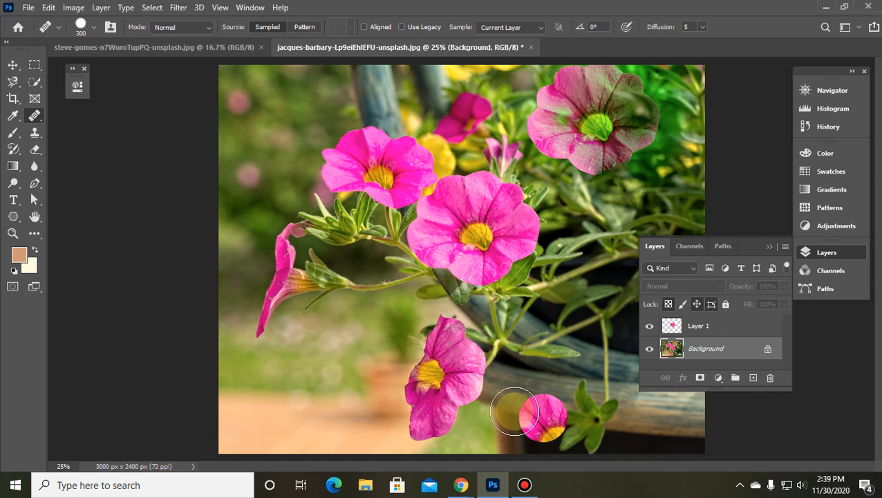
# Sample the upper-left flower on the Background layer with the Healing Brush and paint a duplicate at the photo's lower left.
pyautogui.click(692, 347)
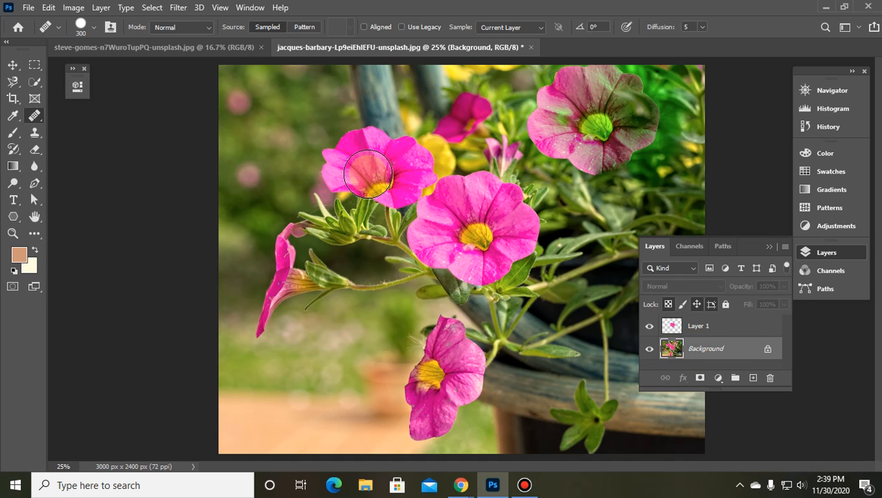
pyautogui.keyDown('alt'); pyautogui.click(377, 174); pyautogui.keyUp('alt')
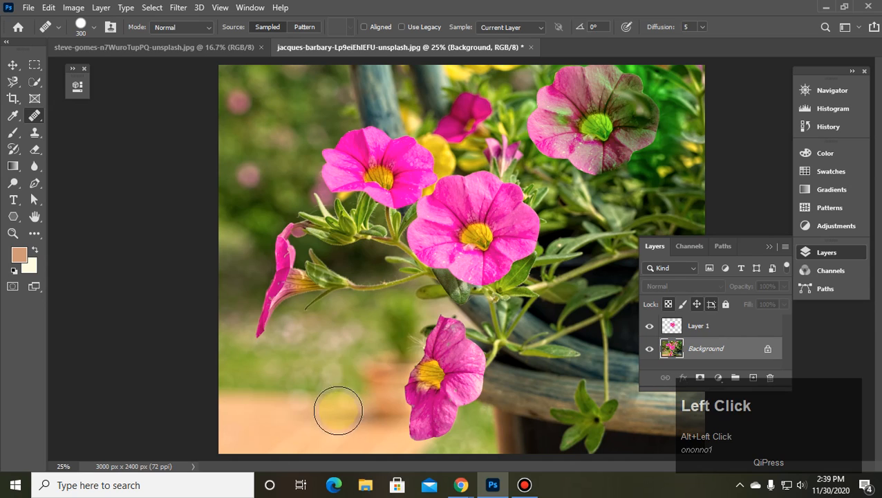
pyautogui.moveTo(338, 410)
pyautogui.mouseDown()
pyautogui.moveTo(272, 411)
pyautogui.moveTo(288, 405)
pyautogui.moveTo(302, 432)
pyautogui.moveTo(262, 407)
pyautogui.moveTo(288, 383)
pyautogui.moveTo(326, 402)
pyautogui.moveTo(331, 423)
pyautogui.moveTo(314, 440)
pyautogui.moveTo(287, 442)
pyautogui.moveTo(245, 418)
pyautogui.moveTo(290, 442)
pyautogui.moveTo(330, 448)
pyautogui.mouseUp()
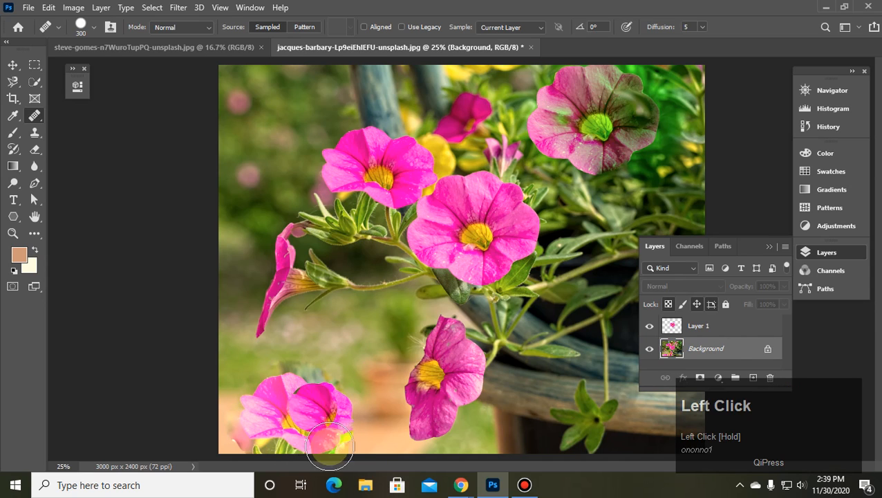
# Clone the flower left of the central one into the photo's upper-left corner with the Clone Stamp, enlarging the brush to 200 px.
pyautogui.click(38, 133)
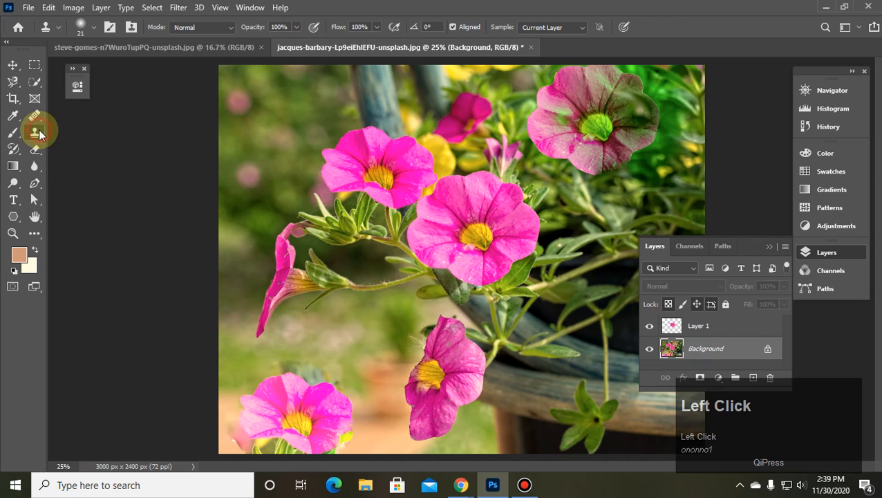
pyautogui.keyDown('alt'); pyautogui.click(398, 165); pyautogui.keyUp('alt')
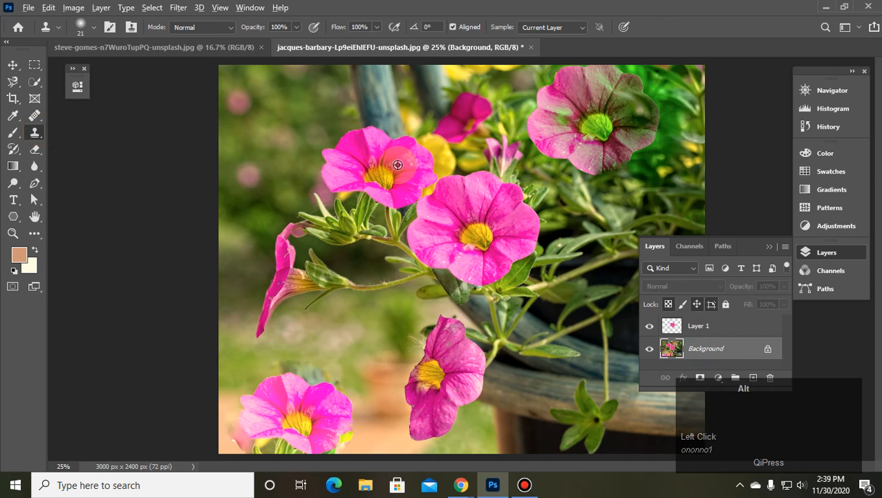
pyautogui.moveTo(252, 103)
pyautogui.mouseDown()
pyautogui.moveTo(247, 90)
pyautogui.moveTo(265, 87)
pyautogui.mouseUp()
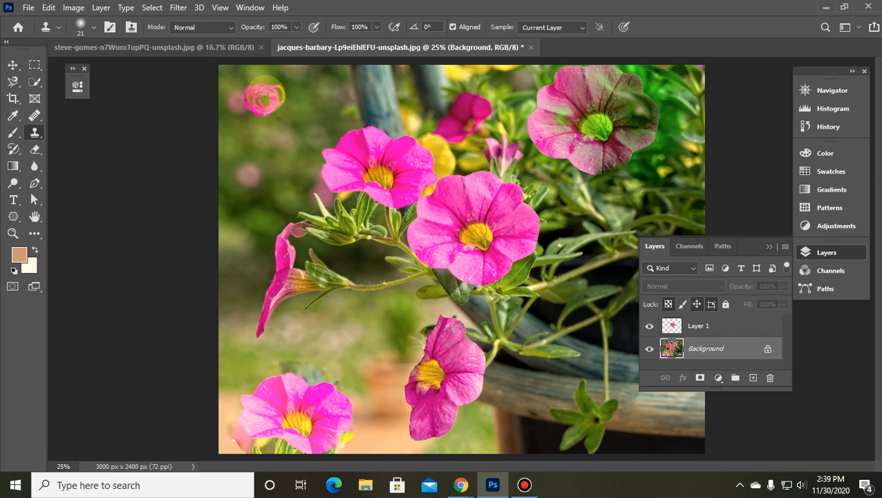
pyautogui.press(']')
pyautogui.press(']')
pyautogui.press(']')
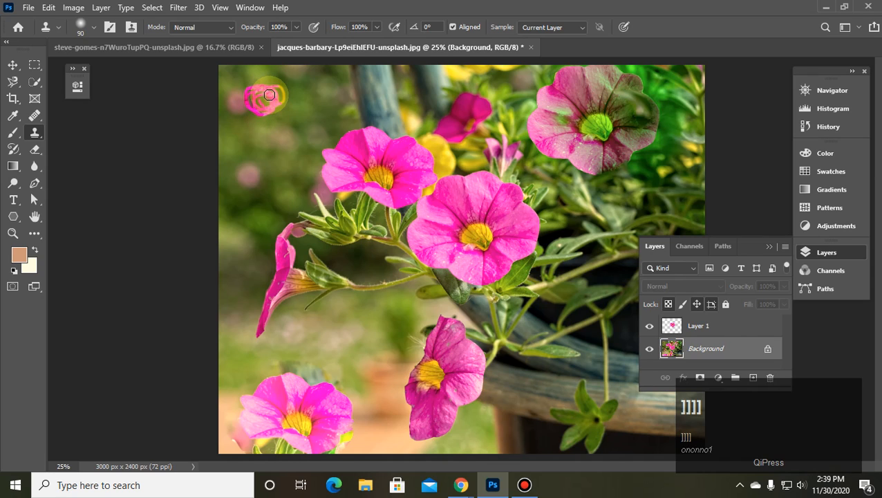
pyautogui.moveTo(270, 95)
pyautogui.mouseDown()
pyautogui.moveTo(237, 95)
pyautogui.moveTo(284, 92)
pyautogui.moveTo(240, 104)
pyautogui.moveTo(261, 122)
pyautogui.moveTo(294, 83)
pyautogui.moveTo(251, 114)
pyautogui.moveTo(280, 144)
pyautogui.moveTo(284, 126)
pyautogui.moveTo(224, 116)
pyautogui.moveTo(250, 136)
pyautogui.moveTo(229, 75)
pyautogui.moveTo(219, 119)
pyautogui.moveTo(225, 181)
pyautogui.moveTo(256, 167)
pyautogui.moveTo(284, 123)
pyautogui.moveTo(298, 73)
pyautogui.moveTo(309, 105)
pyautogui.moveTo(299, 138)
pyautogui.moveTo(269, 169)
pyautogui.moveTo(238, 176)
pyautogui.mouseUp()
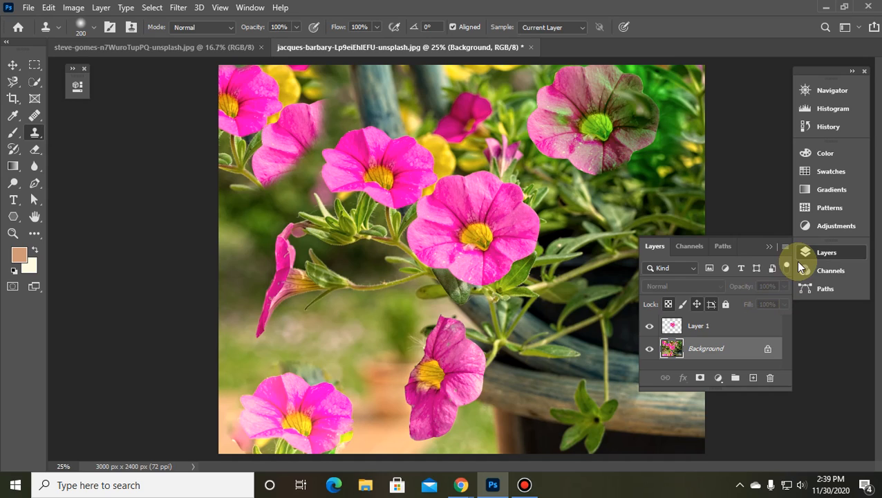
# Close the edited flower photo without saving and open the mallard duck photo from the Animal folder in Image for ClassTask.
pyautogui.click(531, 46)
pyautogui.click(439, 188)
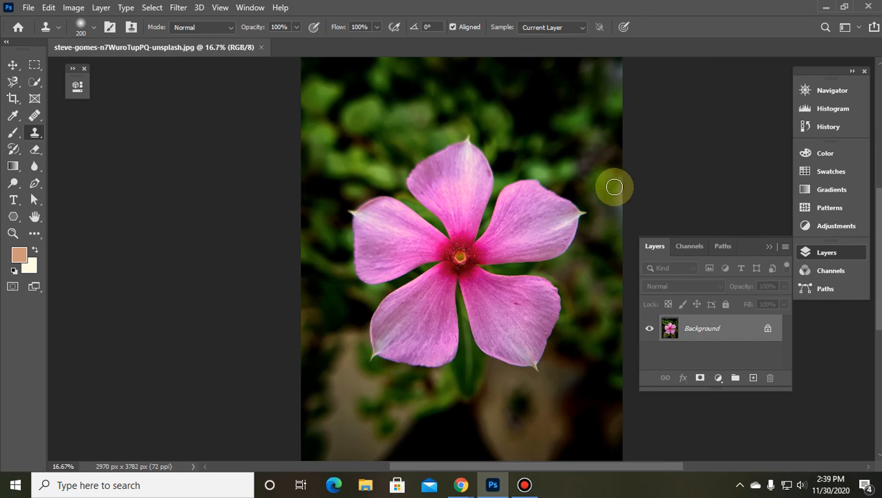
pyautogui.click(28, 8)
pyautogui.click(45, 32)
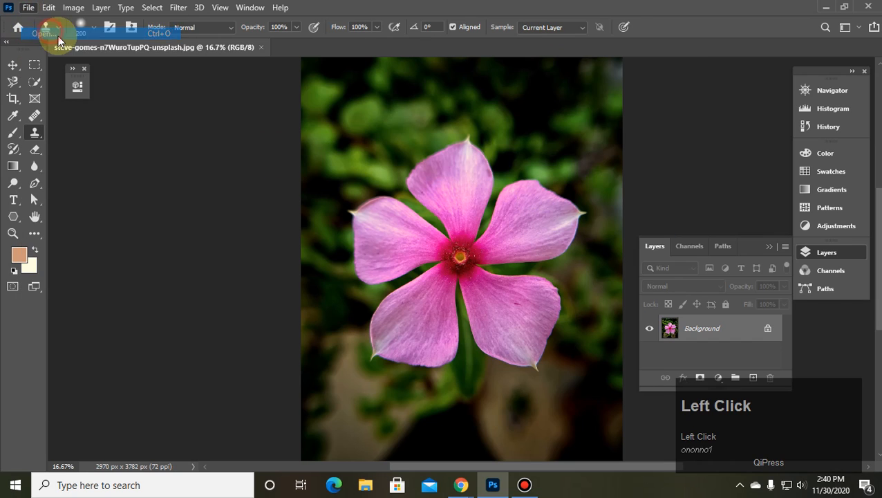
pyautogui.moveTo(429, 87); pyautogui.dragTo(404, 83)
pyautogui.click(149, 33)
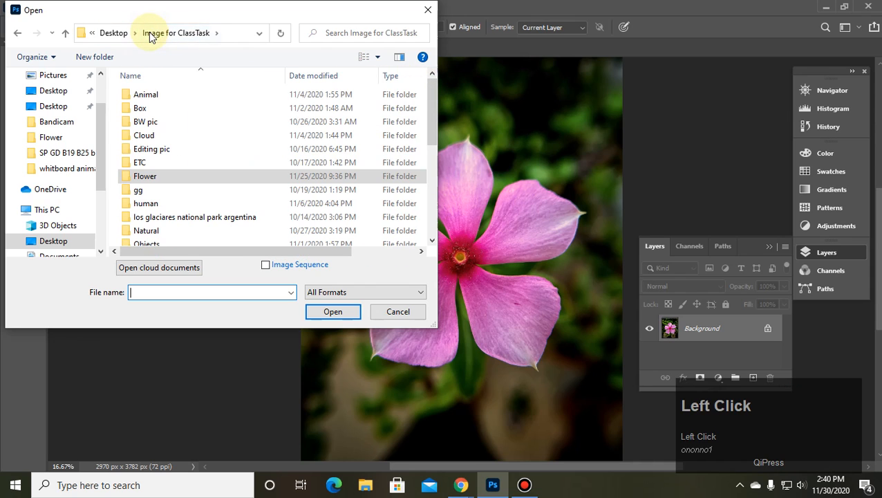
pyautogui.doubleClick(155, 101)
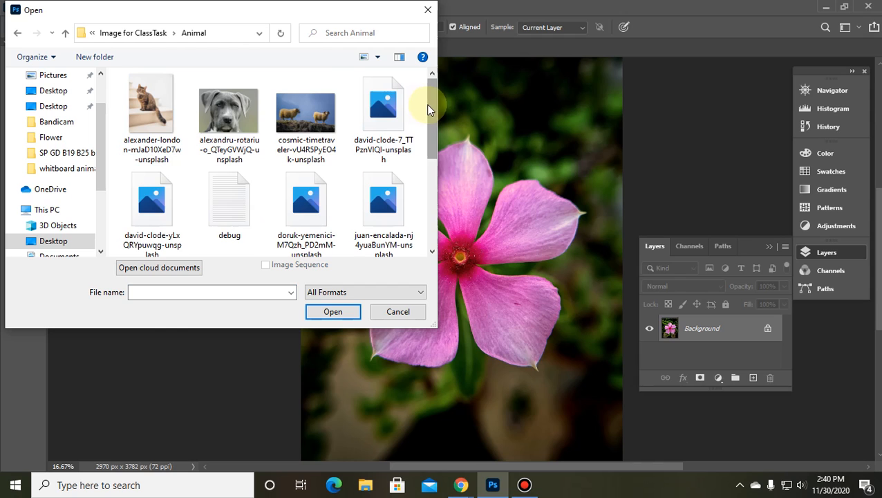
pyautogui.moveTo(429, 107); pyautogui.dragTo(435, 200)
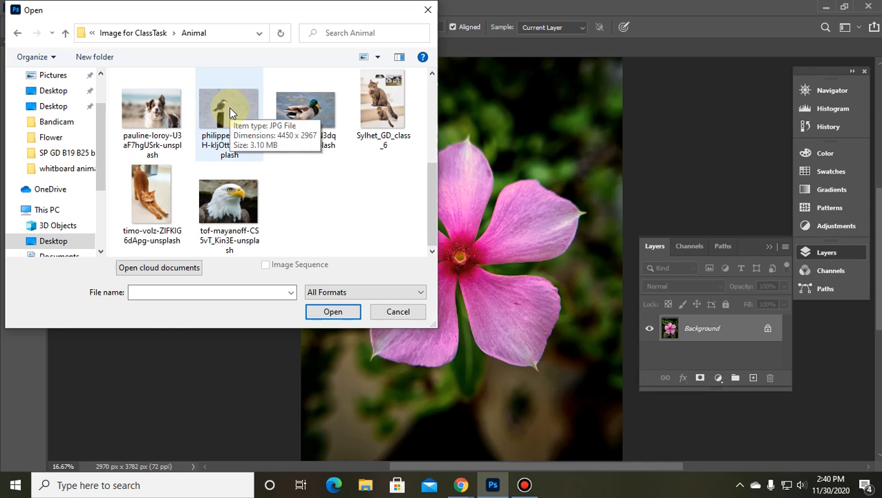
pyautogui.click(313, 108)
pyautogui.doubleClick(312, 109)
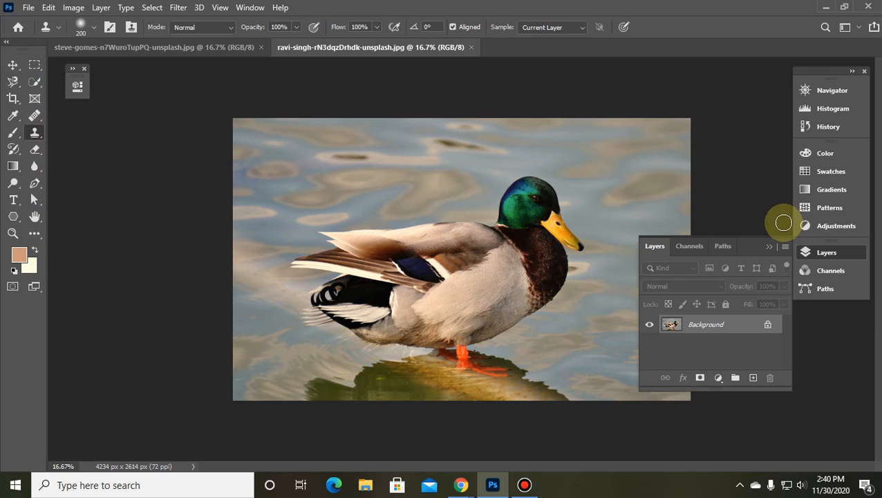
# Try cloning the duck's body into the photo's upper-left corner with the Clone Stamp, and undo the stroke.
pyautogui.keyDown('alt'); pyautogui.click(473, 247); pyautogui.keyUp('alt')
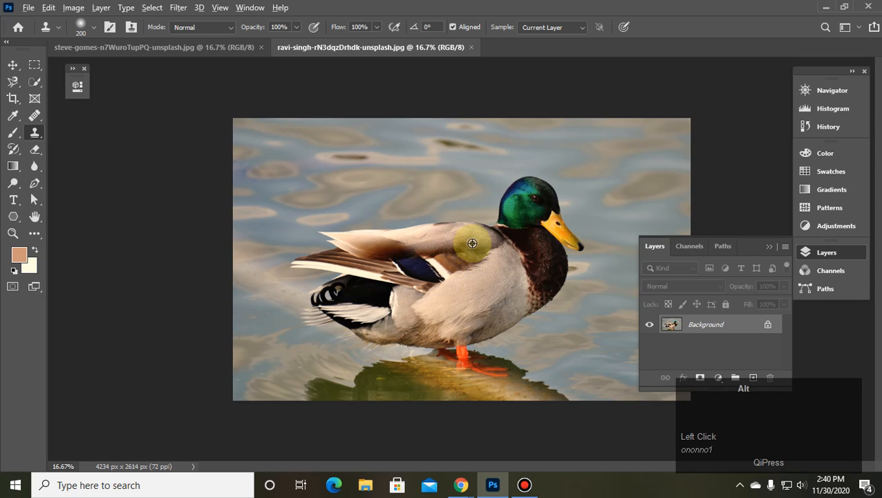
pyautogui.moveTo(290, 141)
pyautogui.mouseDown()
pyautogui.moveTo(313, 169)
pyautogui.moveTo(328, 140)
pyautogui.moveTo(308, 146)
pyautogui.moveTo(311, 136)
pyautogui.moveTo(330, 153)
pyautogui.moveTo(375, 123)
pyautogui.moveTo(352, 141)
pyautogui.moveTo(378, 106)
pyautogui.moveTo(193, 140)
pyautogui.moveTo(202, 176)
pyautogui.moveTo(366, 154)
pyautogui.moveTo(376, 174)
pyautogui.moveTo(295, 199)
pyautogui.moveTo(327, 206)
pyautogui.moveTo(275, 213)
pyautogui.moveTo(366, 113)
pyautogui.moveTo(395, 112)
pyautogui.moveTo(255, 143)
pyautogui.mouseUp()
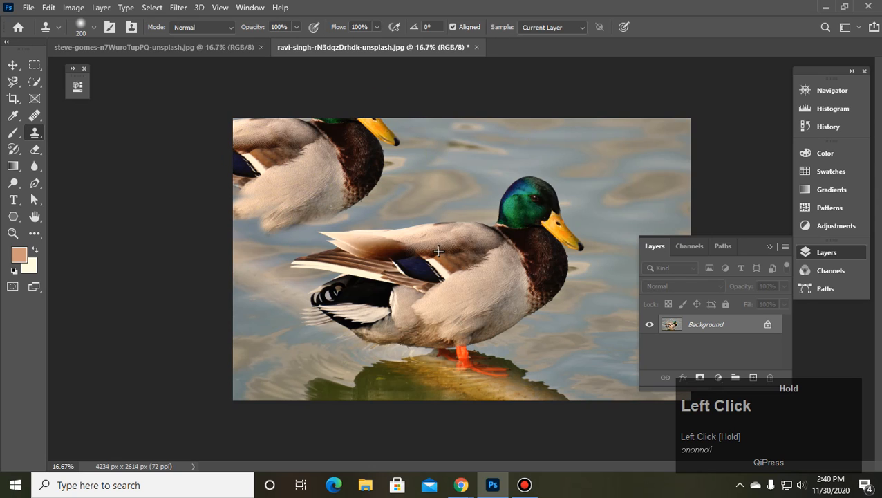
pyautogui.hotkey('ctrl', 'z')
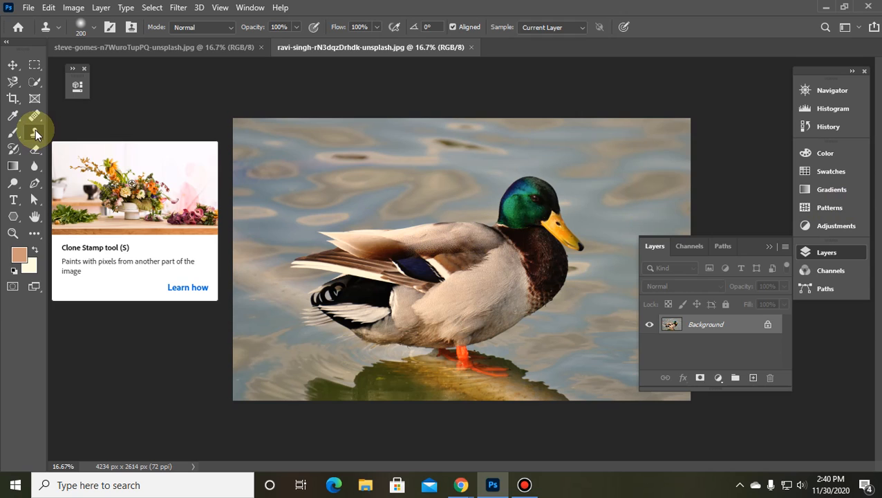
# Show the Clone Source settings and place them beside the duck, clear of its body.
pyautogui.click(249, 7)
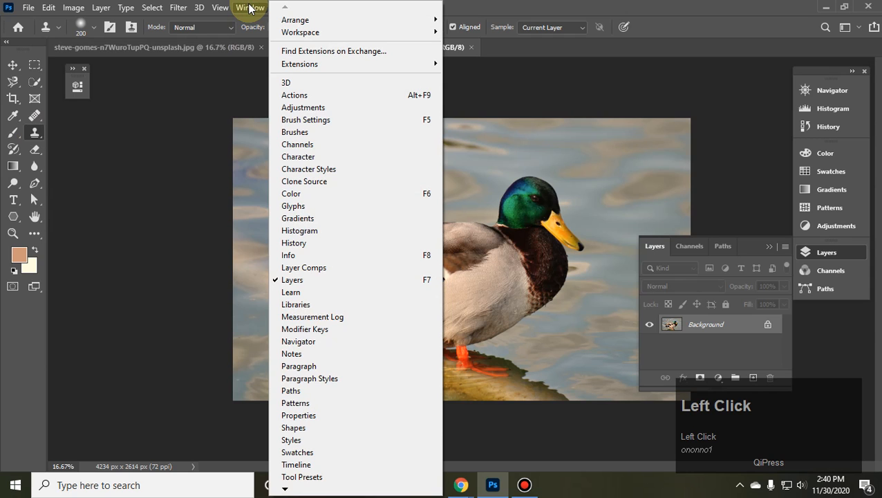
pyautogui.click(334, 181)
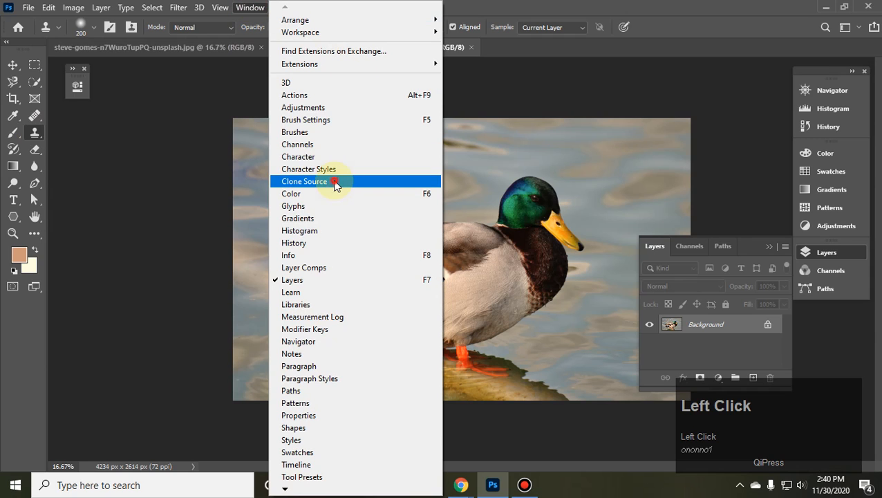
pyautogui.moveTo(699, 77)
pyautogui.mouseDown()
pyautogui.moveTo(328, 127)
pyautogui.moveTo(204, 76)
pyautogui.moveTo(194, 81)
pyautogui.moveTo(202, 88)
pyautogui.mouseUp()
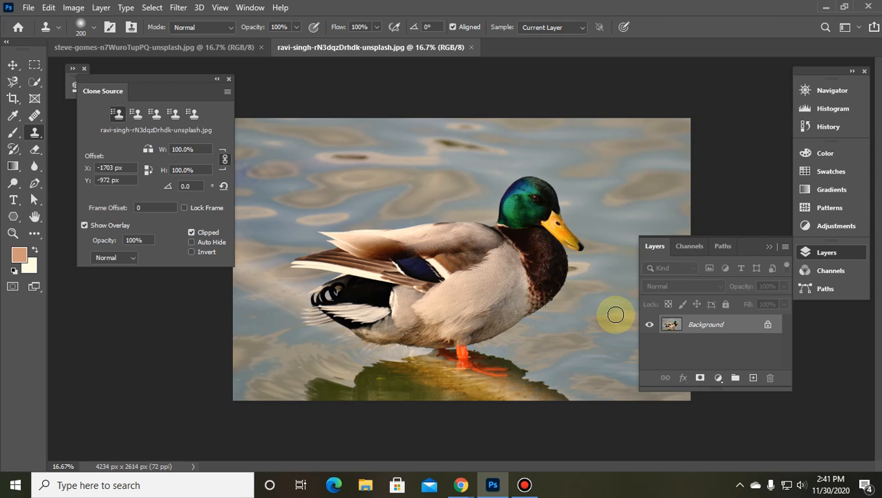
# Close the pink flower photo, open the kangaroo photo from the Animal folder, and collapse the layer list.
pyautogui.click(181, 44)
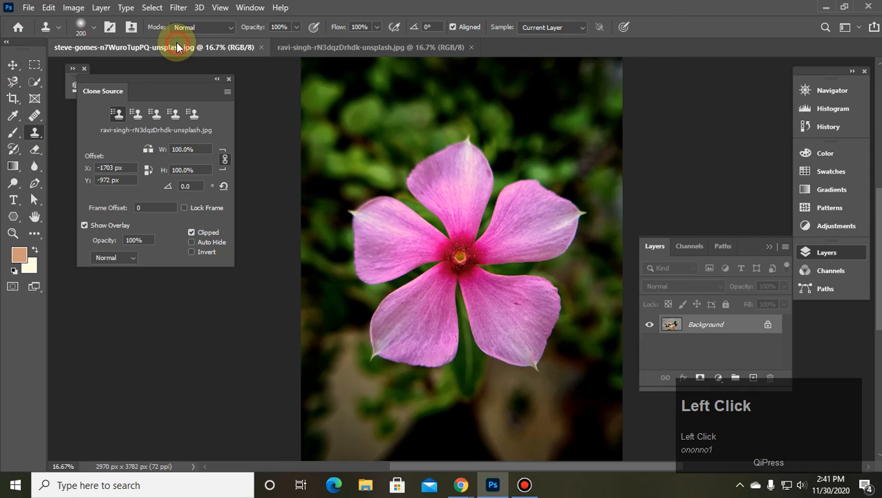
pyautogui.click(262, 48)
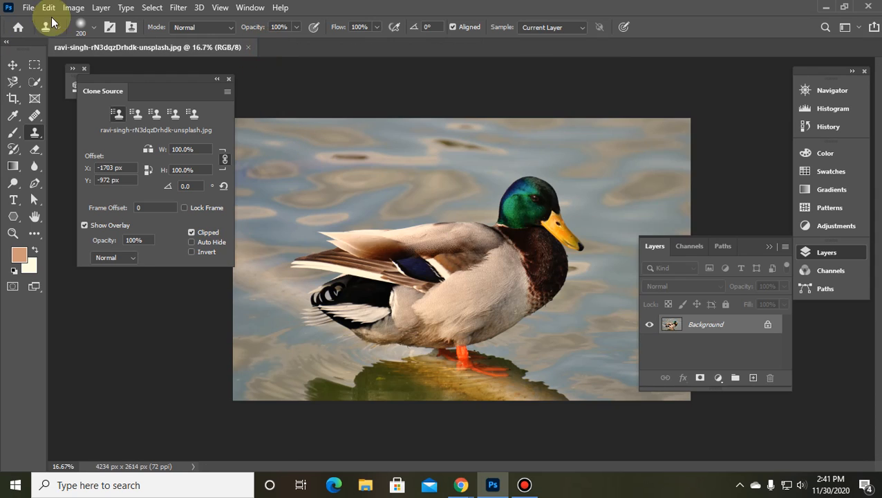
pyautogui.click(29, 7)
pyautogui.click(43, 34)
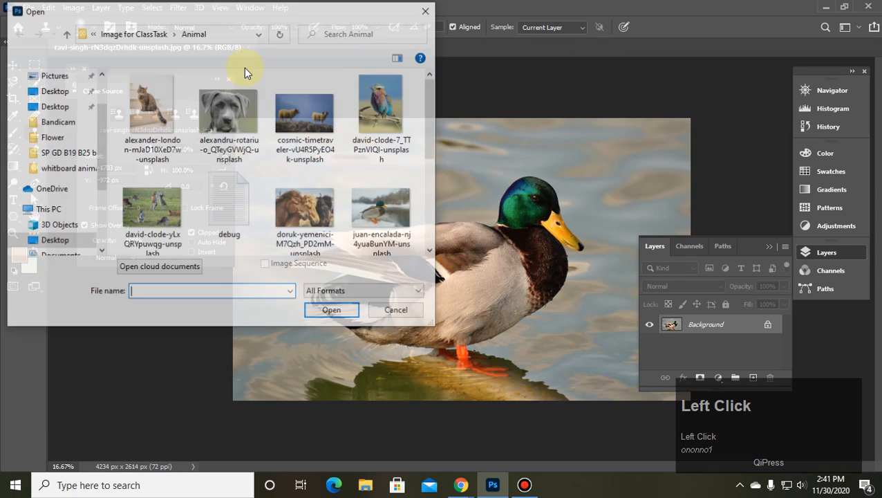
pyautogui.moveTo(436, 119); pyautogui.dragTo(419, 138)
pyautogui.doubleClick(153, 166)
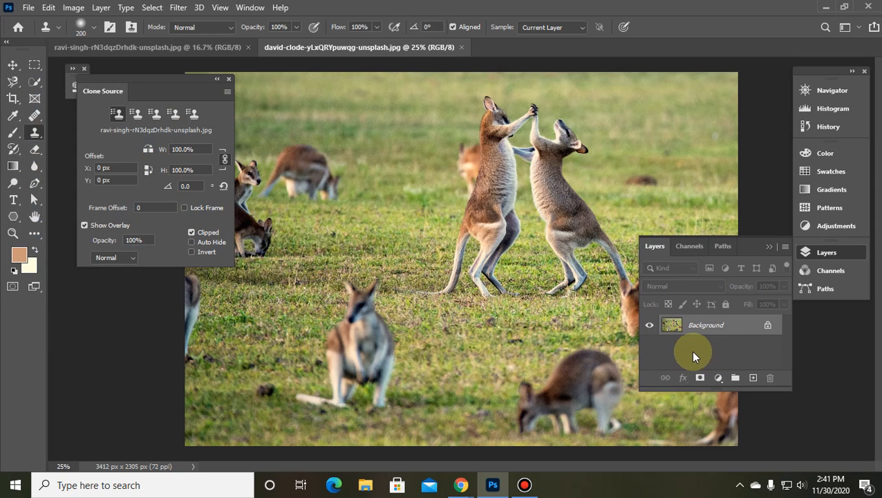
pyautogui.click(769, 247)
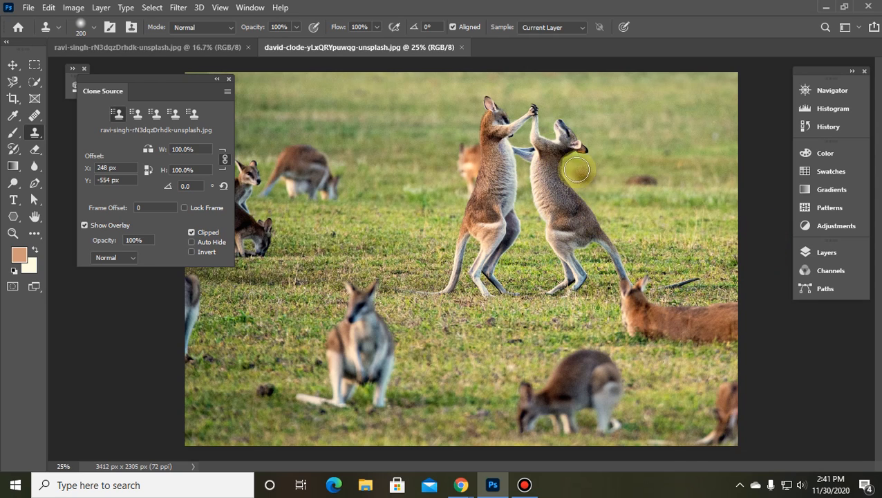
# Sample the right boxing kangaroo's head into the first clone source and paint a copy on the grass left of the pair.
pyautogui.keyDown('alt'); pyautogui.click(558, 151); pyautogui.keyUp('alt')
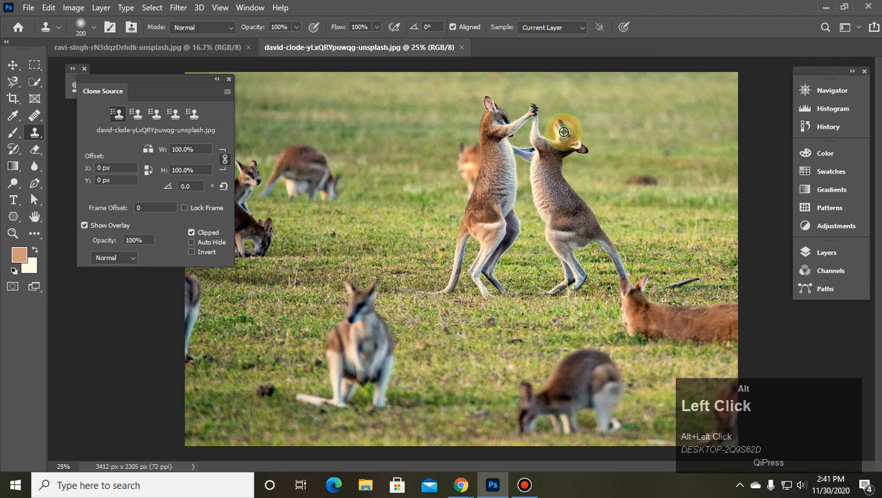
pyautogui.keyDown('alt'); pyautogui.click(563, 132); pyautogui.keyUp('alt')
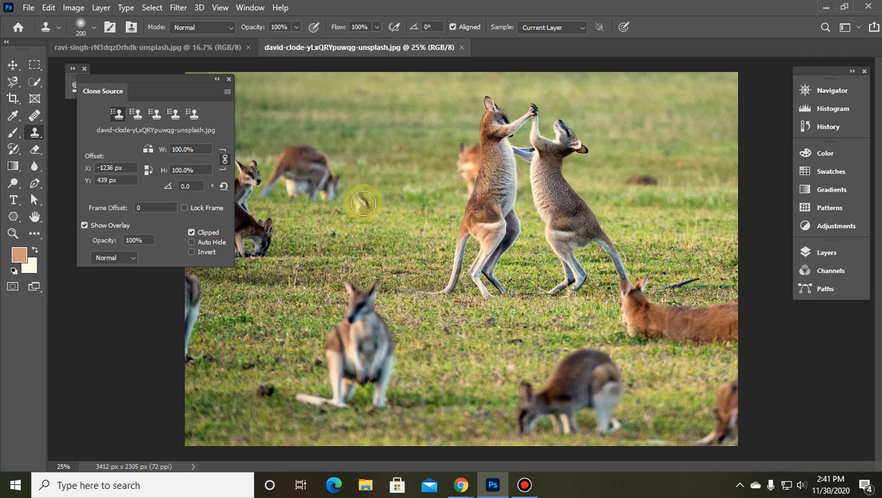
pyautogui.moveTo(370, 194)
pyautogui.mouseDown()
pyautogui.moveTo(395, 235)
pyautogui.moveTo(369, 212)
pyautogui.moveTo(370, 178)
pyautogui.moveTo(363, 215)
pyautogui.mouseUp()
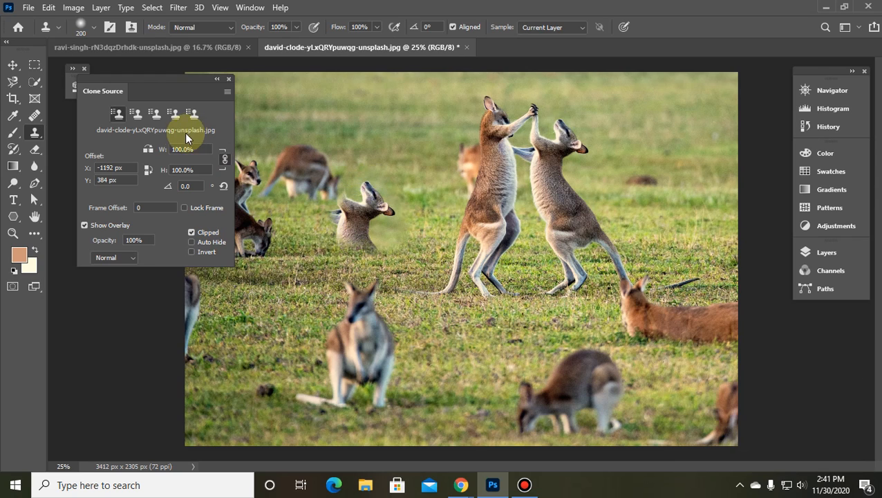
# Sample the lower-right grazing kangaroo into the second clone source and paint a copy near the photo's upper edge, left of the boxing pair.
pyautogui.click(135, 116)
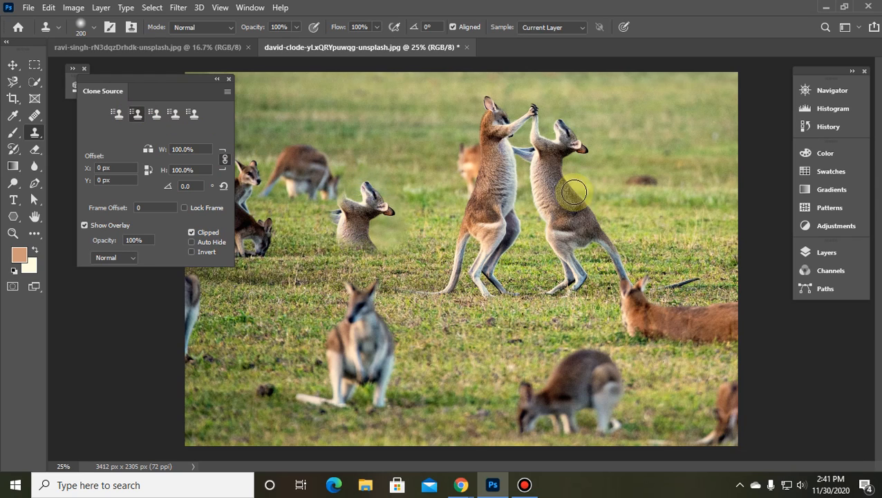
pyautogui.keyDown('alt'); pyautogui.click(532, 409); pyautogui.keyUp('alt')
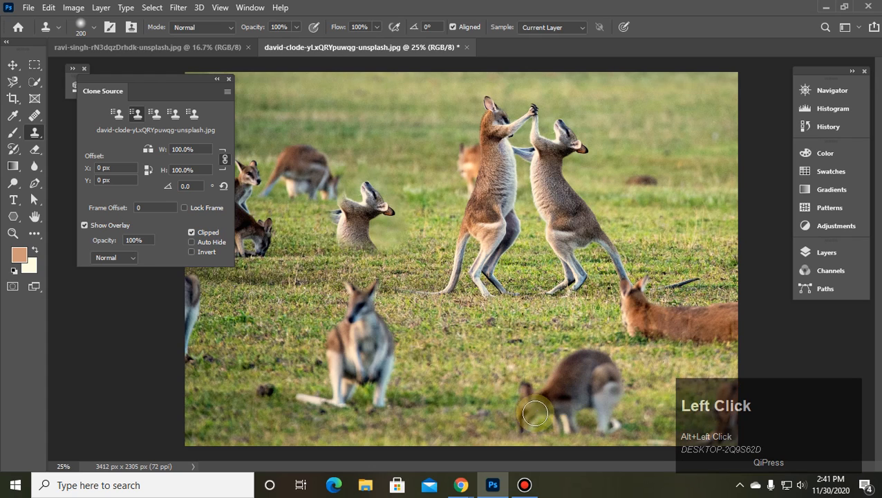
pyautogui.moveTo(387, 128)
pyautogui.mouseDown()
pyautogui.moveTo(371, 103)
pyautogui.moveTo(401, 122)
pyautogui.moveTo(360, 117)
pyautogui.moveTo(411, 127)
pyautogui.moveTo(365, 112)
pyautogui.moveTo(401, 105)
pyautogui.moveTo(341, 106)
pyautogui.moveTo(378, 104)
pyautogui.moveTo(342, 117)
pyautogui.mouseUp()
# Extend the cloned boxing pair using the first clone source and the cloned grazing kangaroo using the second.
pyautogui.click(117, 114)
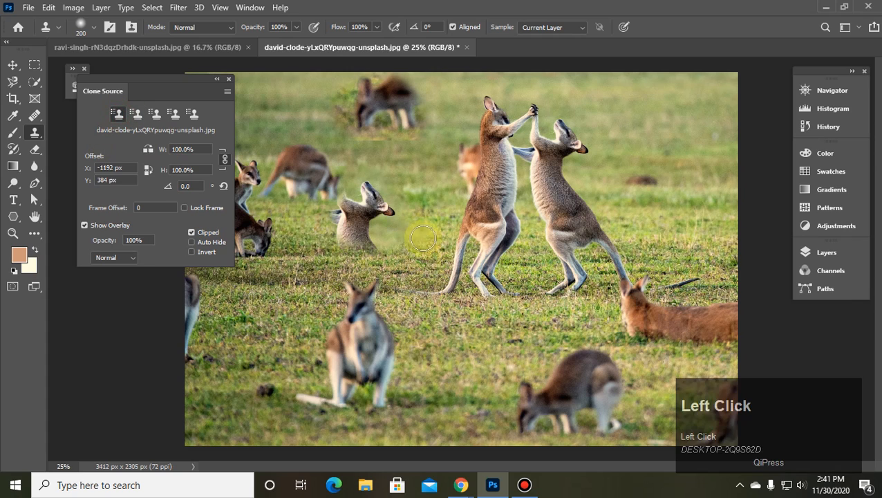
pyautogui.moveTo(423, 239)
pyautogui.mouseDown()
pyautogui.moveTo(417, 270)
pyautogui.moveTo(434, 271)
pyautogui.moveTo(370, 252)
pyautogui.moveTo(306, 264)
pyautogui.moveTo(291, 203)
pyautogui.moveTo(326, 181)
pyautogui.moveTo(297, 166)
pyautogui.moveTo(266, 204)
pyautogui.moveTo(297, 296)
pyautogui.moveTo(297, 273)
pyautogui.moveTo(184, 173)
pyautogui.mouseUp()
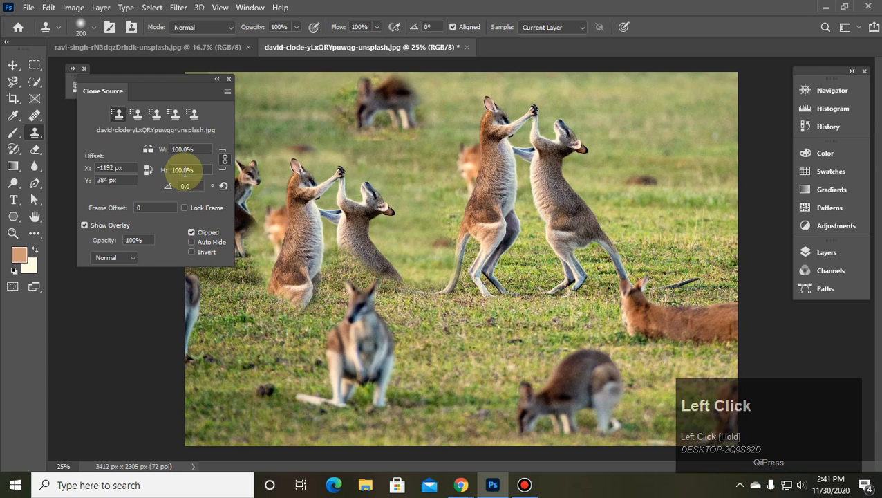
pyautogui.click(136, 113)
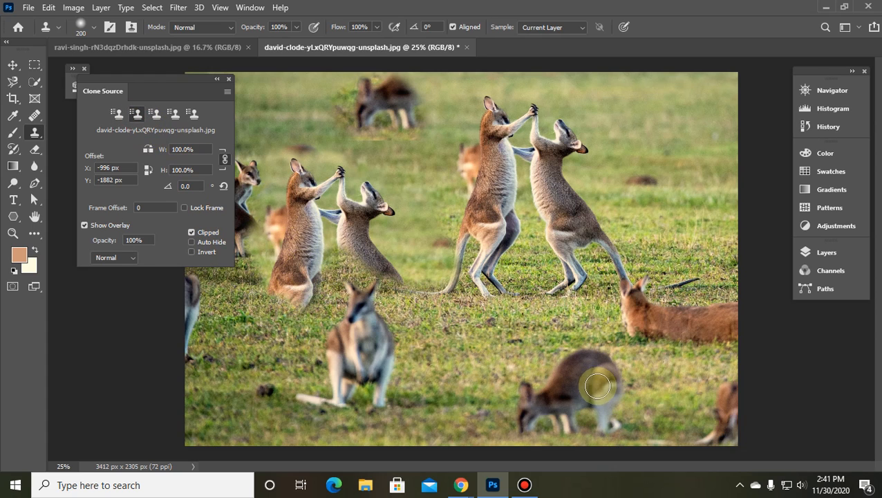
pyautogui.moveTo(671, 125)
pyautogui.mouseDown()
pyautogui.moveTo(667, 190)
pyautogui.moveTo(681, 179)
pyautogui.moveTo(652, 153)
pyautogui.moveTo(689, 168)
pyautogui.moveTo(614, 168)
pyautogui.moveTo(631, 183)
pyautogui.mouseUp()
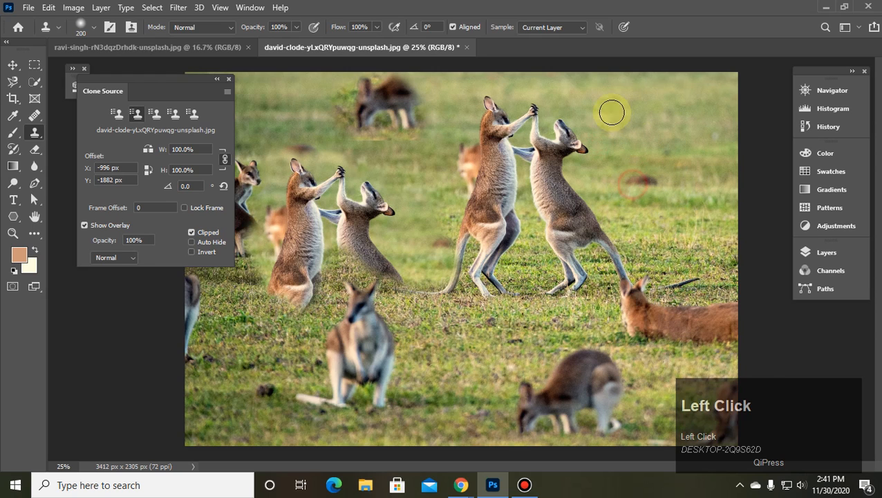
pyautogui.moveTo(459, 149)
pyautogui.mouseDown()
pyautogui.moveTo(421, 105)
pyautogui.moveTo(405, 109)
pyautogui.moveTo(432, 130)
pyautogui.moveTo(417, 112)
pyautogui.moveTo(370, 111)
pyautogui.mouseUp()
# Sample the standing kangaroo in the lower foreground into the third clone source and paint a copy in the photo's upper-right area.
pyautogui.click(156, 113)
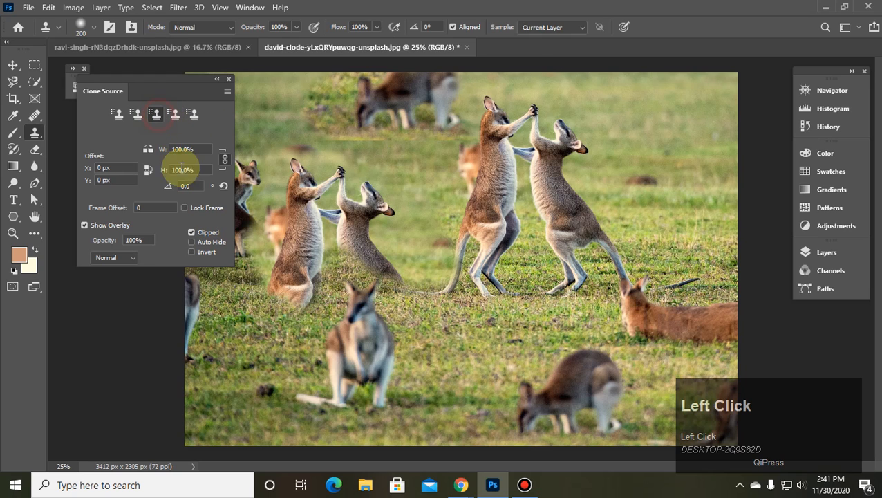
pyautogui.keyDown('alt'); pyautogui.click(368, 315); pyautogui.keyUp('alt')
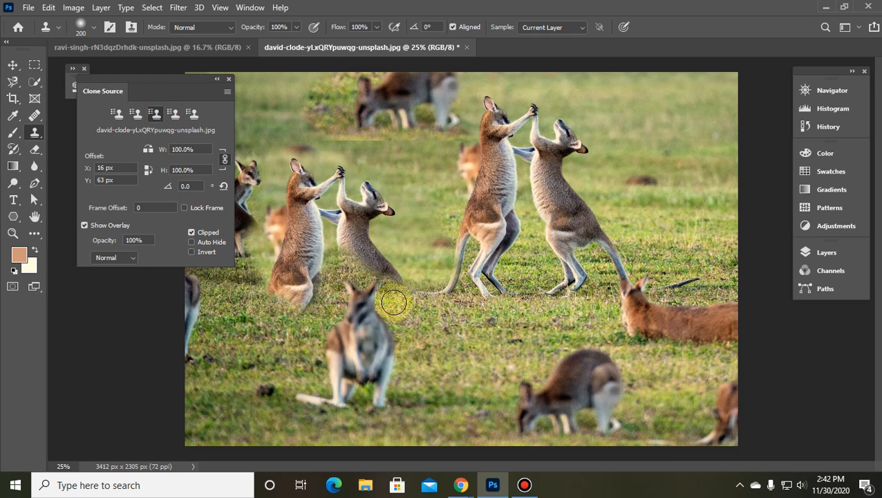
pyautogui.moveTo(661, 112)
pyautogui.mouseDown()
pyautogui.moveTo(651, 164)
pyautogui.moveTo(679, 154)
pyautogui.moveTo(658, 106)
pyautogui.moveTo(634, 108)
pyautogui.moveTo(658, 161)
pyautogui.moveTo(653, 104)
pyautogui.moveTo(611, 121)
pyautogui.mouseUp()
pyautogui.click(109, 114)
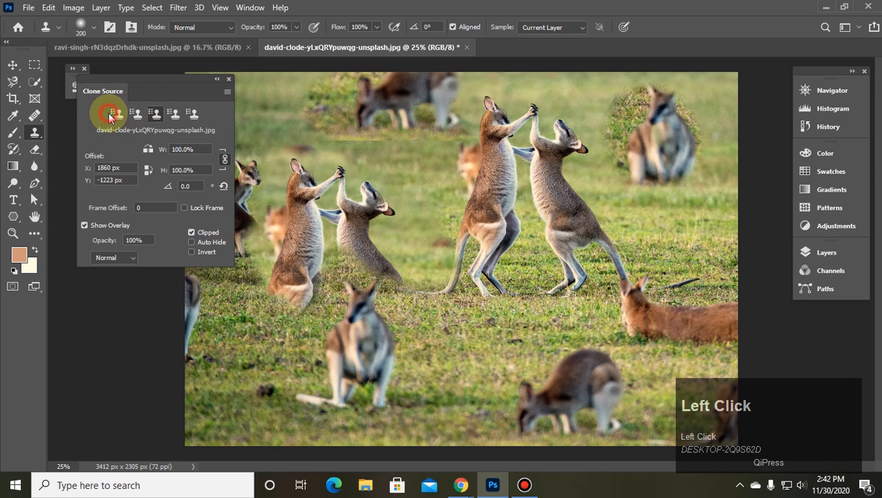
pyautogui.moveTo(423, 210)
pyautogui.mouseDown()
pyautogui.moveTo(437, 235)
pyautogui.moveTo(410, 211)
pyautogui.moveTo(421, 194)
pyautogui.moveTo(403, 120)
pyautogui.mouseUp()
pyautogui.moveTo(306, 186)
pyautogui.mouseDown()
pyautogui.moveTo(317, 212)
pyautogui.moveTo(275, 227)
pyautogui.moveTo(286, 316)
pyautogui.moveTo(265, 269)
pyautogui.moveTo(277, 304)
pyautogui.mouseUp()
pyautogui.click(138, 116)
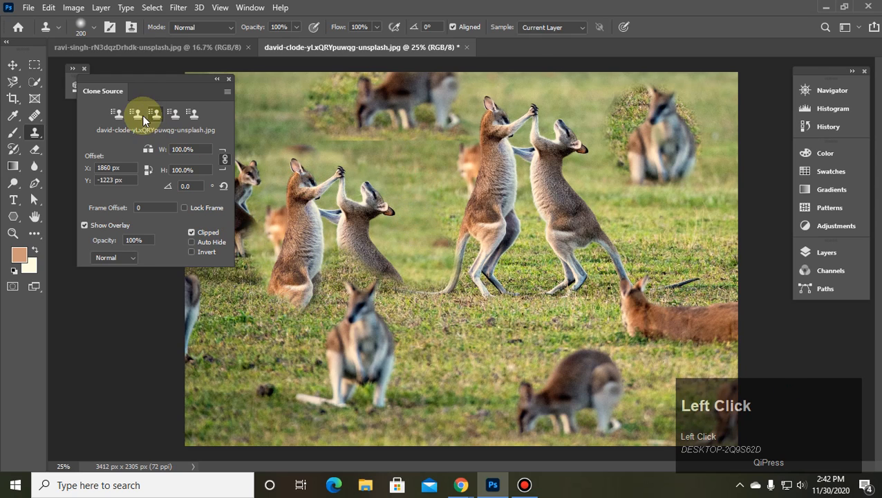
pyautogui.moveTo(622, 103)
pyautogui.mouseDown()
pyautogui.moveTo(703, 179)
pyautogui.moveTo(670, 106)
pyautogui.moveTo(642, 136)
pyautogui.moveTo(688, 136)
pyautogui.moveTo(668, 97)
pyautogui.moveTo(605, 103)
pyautogui.moveTo(616, 166)
pyautogui.moveTo(644, 203)
pyautogui.moveTo(679, 206)
pyautogui.moveTo(649, 222)
pyautogui.mouseUp()
# Clone the left boxing kangaroo's legs and tail with the first source and the standing kangaroo's tail with the third.
pyautogui.click(116, 113)
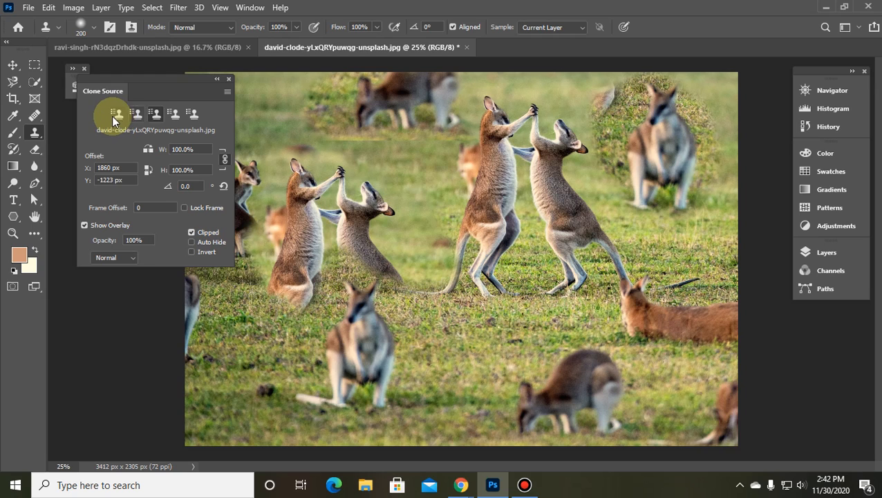
pyautogui.moveTo(304, 194)
pyautogui.mouseDown()
pyautogui.moveTo(284, 306)
pyautogui.moveTo(234, 360)
pyautogui.moveTo(278, 331)
pyautogui.moveTo(241, 332)
pyautogui.mouseUp()
pyautogui.click(155, 114)
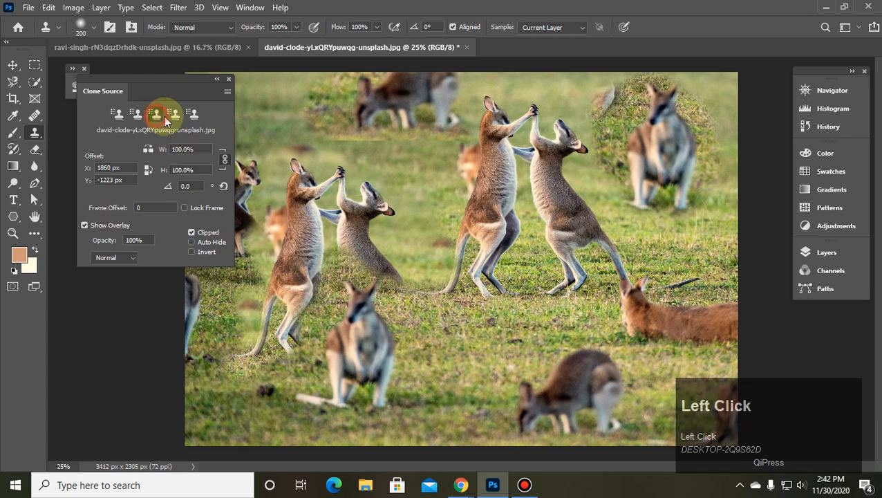
pyautogui.moveTo(396, 345); pyautogui.dragTo(378, 422)
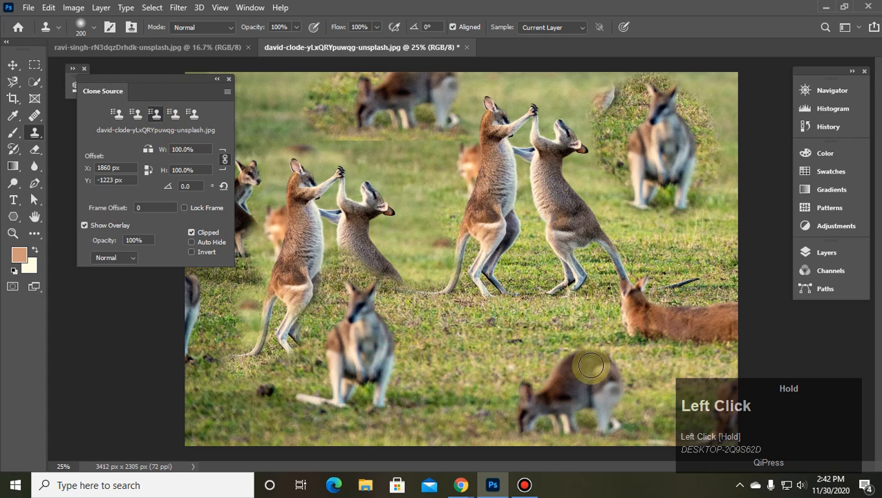
pyautogui.moveTo(415, 175)
pyautogui.mouseDown()
pyautogui.moveTo(395, 121)
pyautogui.moveTo(469, 121)
pyautogui.mouseUp()
pyautogui.moveTo(667, 144)
pyautogui.mouseDown()
pyautogui.moveTo(700, 140)
pyautogui.moveTo(624, 204)
pyautogui.moveTo(693, 184)
pyautogui.moveTo(712, 221)
pyautogui.mouseUp()
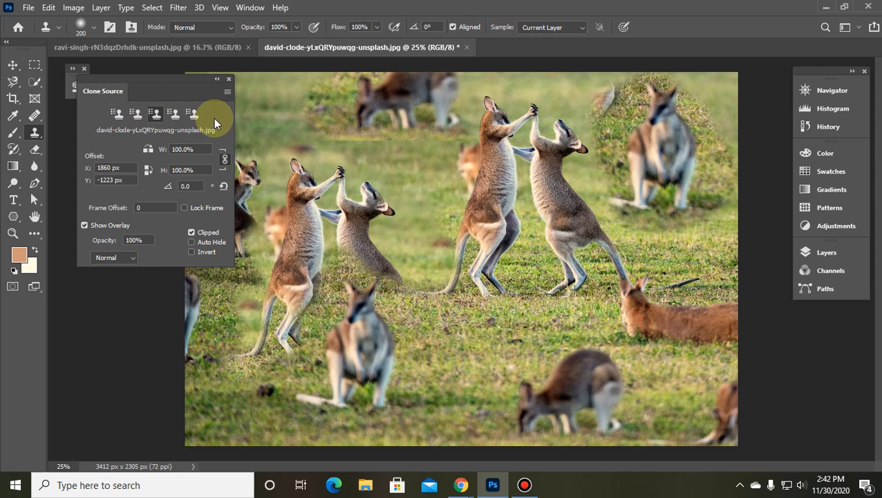
# Undo all the clone strokes on the kangaroo photo.
pyautogui.hotkey('ctrl', 'z')
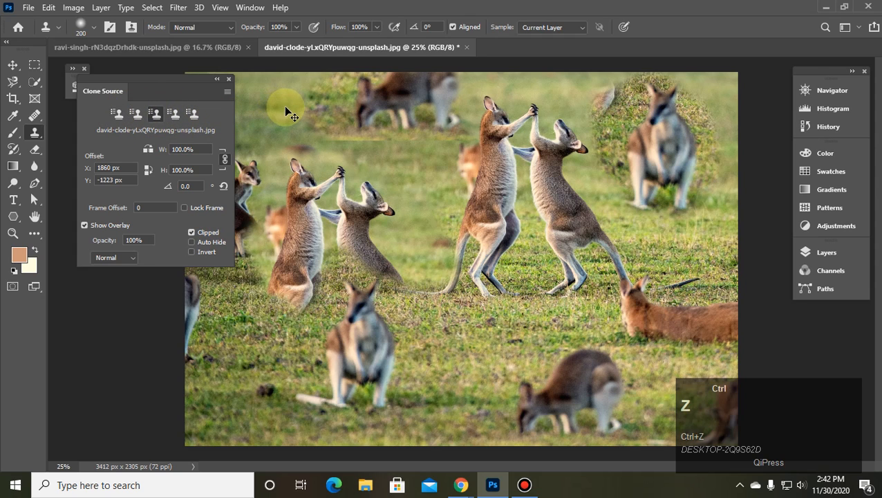
pyautogui.hotkey('ctrl', 'z')
pyautogui.hotkey('ctrl', 'z')
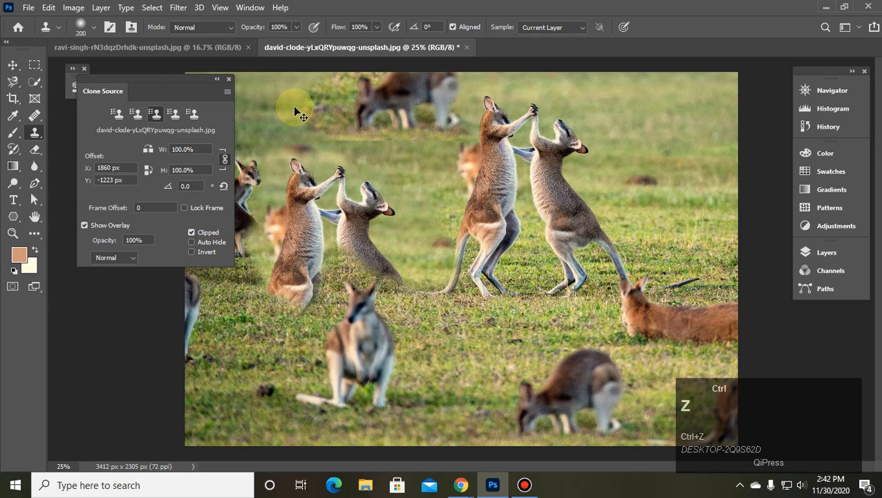
pyautogui.hotkey('ctrl', 'z')
pyautogui.hotkey('ctrl', 'z')
pyautogui.hotkey('ctrl', 'z')
pyautogui.hotkey('ctrl', 'z')
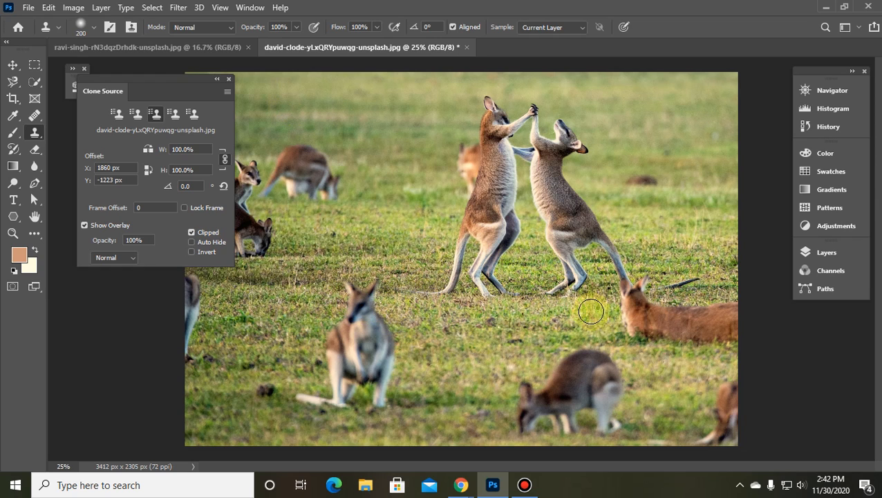
# Move the Clone Source settings off the photo, resample the first source on the upper-left kangaroo's head, and clone it at the photo's upper right.
pyautogui.moveTo(156, 80)
pyautogui.mouseDown()
pyautogui.moveTo(109, 208)
pyautogui.moveTo(99, 210)
pyautogui.mouseUp()
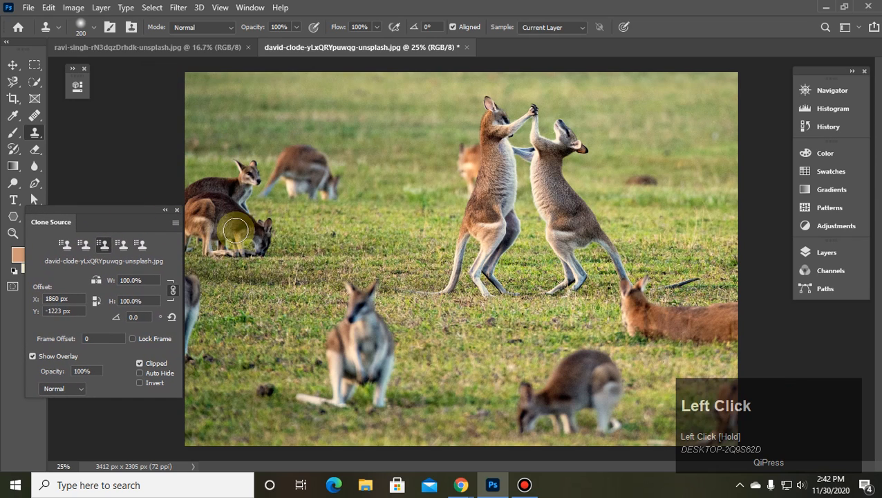
pyautogui.click(64, 245)
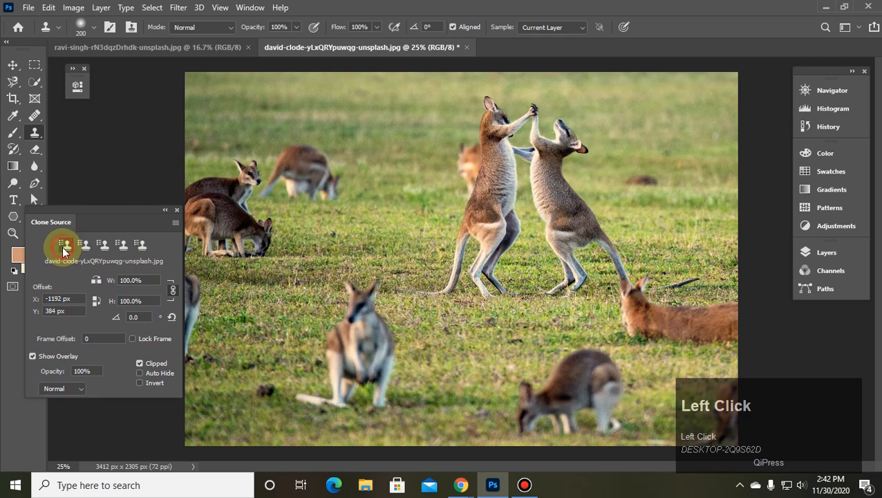
pyautogui.keyDown('alt'); pyautogui.click(250, 176); pyautogui.keyUp('alt')
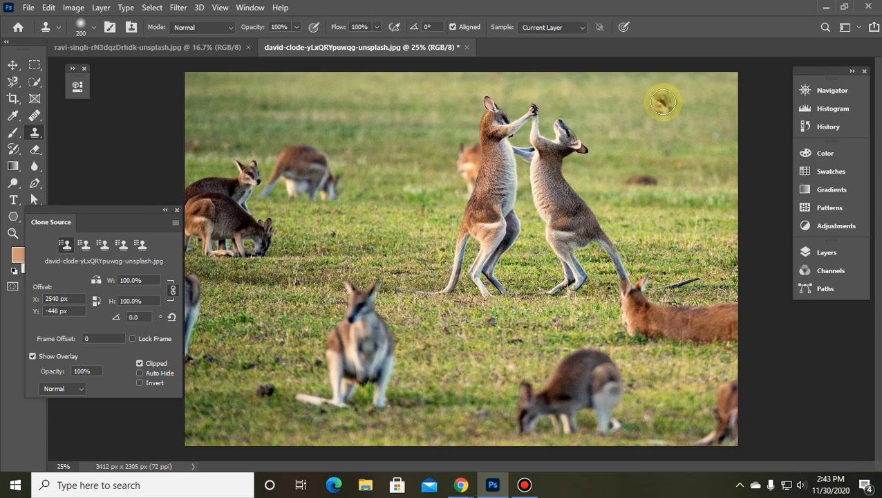
pyautogui.moveTo(660, 100)
pyautogui.mouseDown()
pyautogui.moveTo(666, 108)
pyautogui.moveTo(653, 101)
pyautogui.moveTo(654, 118)
pyautogui.mouseUp()
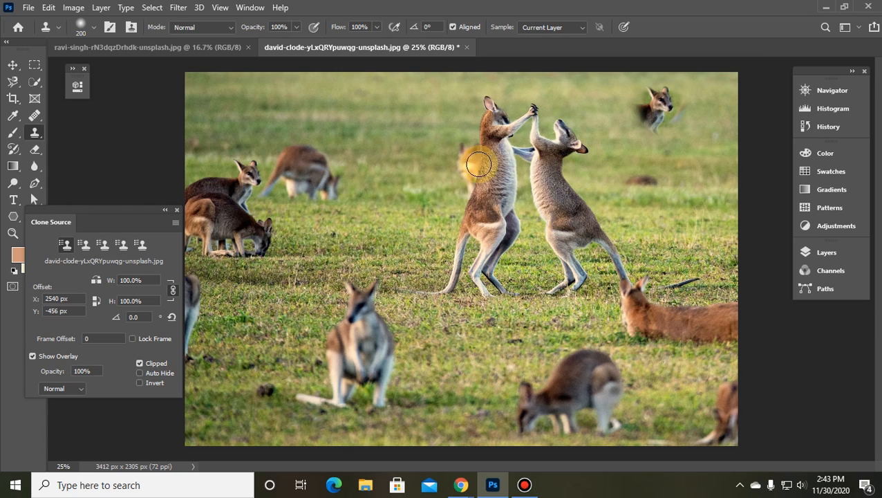
# Sample the right boxing kangaroo's head into the second clone source and clone it beside the grazing kangaroo in the photo's upper left.
pyautogui.click(84, 245)
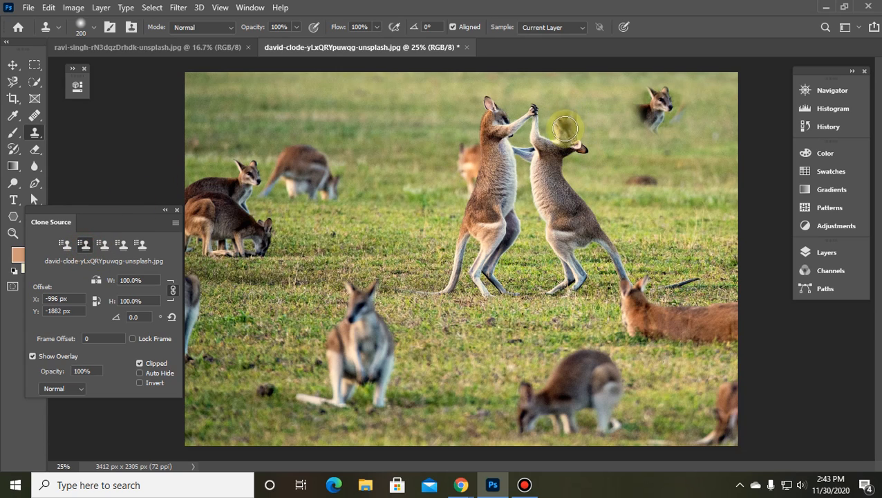
pyautogui.keyDown('alt'); pyautogui.click(561, 129); pyautogui.keyUp('alt')
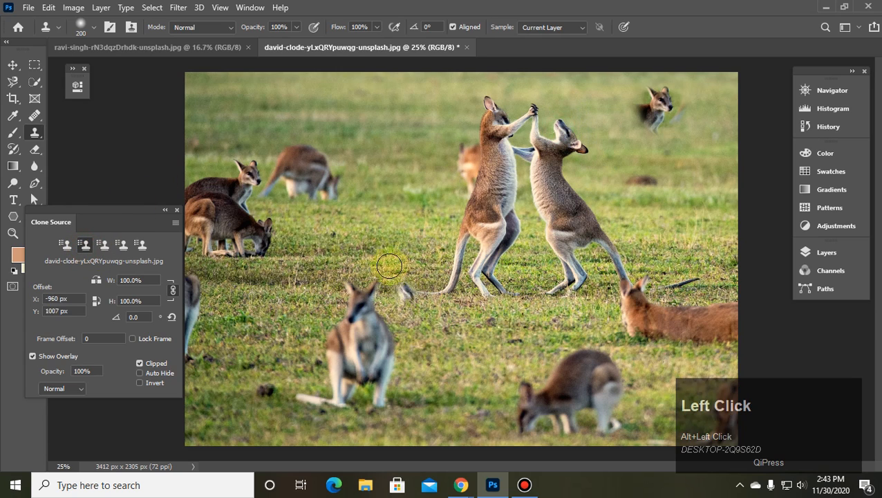
pyautogui.moveTo(359, 152)
pyautogui.mouseDown()
pyautogui.moveTo(367, 177)
pyautogui.moveTo(351, 160)
pyautogui.mouseUp()
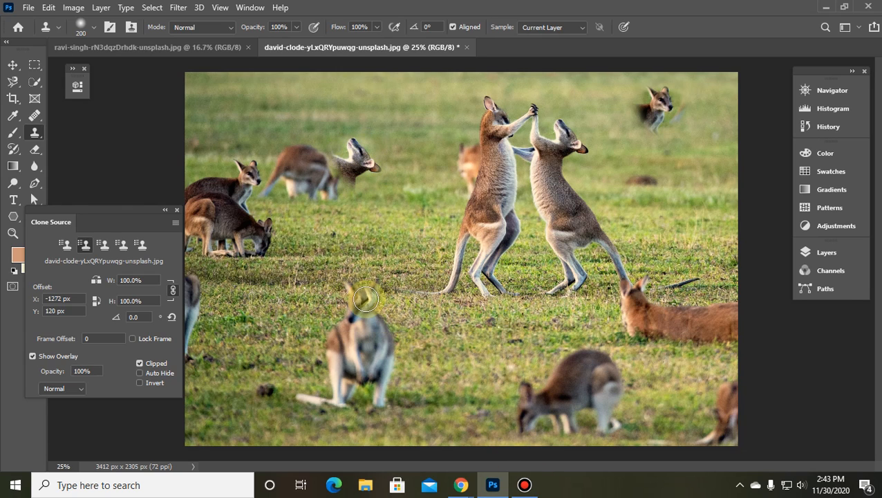
# Sample the standing kangaroo's head into the third clone source and clone its head and body over the grazing kangaroo at lower right.
pyautogui.click(102, 244)
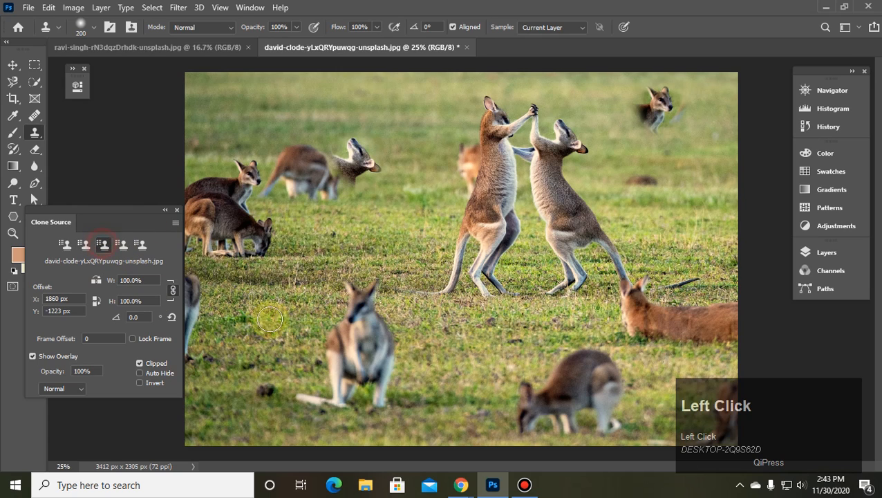
pyautogui.keyDown('alt'); pyautogui.click(364, 309); pyautogui.keyUp('alt')
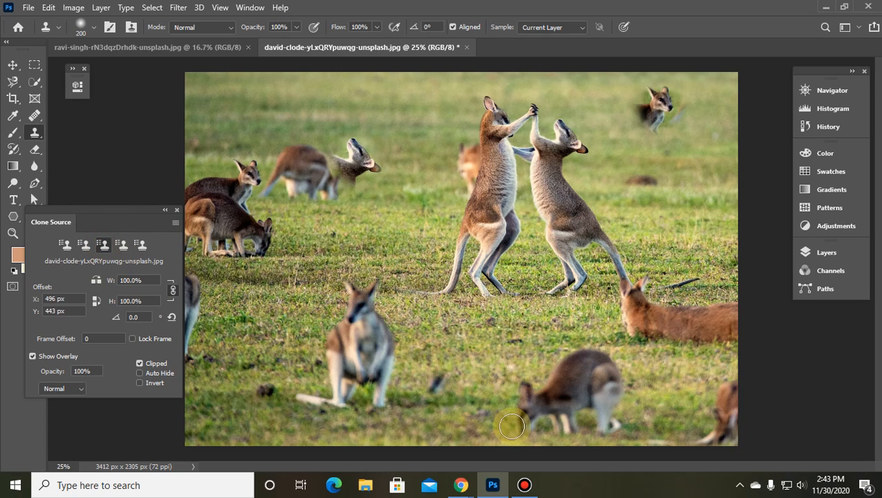
pyautogui.click(554, 346)
pyautogui.moveTo(554, 346)
pyautogui.mouseDown()
pyautogui.moveTo(548, 372)
pyautogui.moveTo(552, 353)
pyautogui.mouseUp()
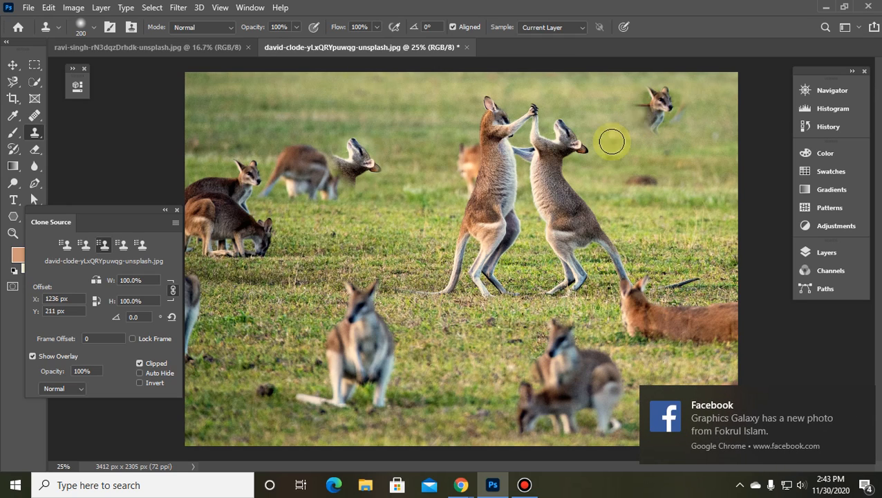
# Extend the upper-right kangaroo copy with the first source and the upper-left boxing kangaroo's arms and body with the second.
pyautogui.click(64, 244)
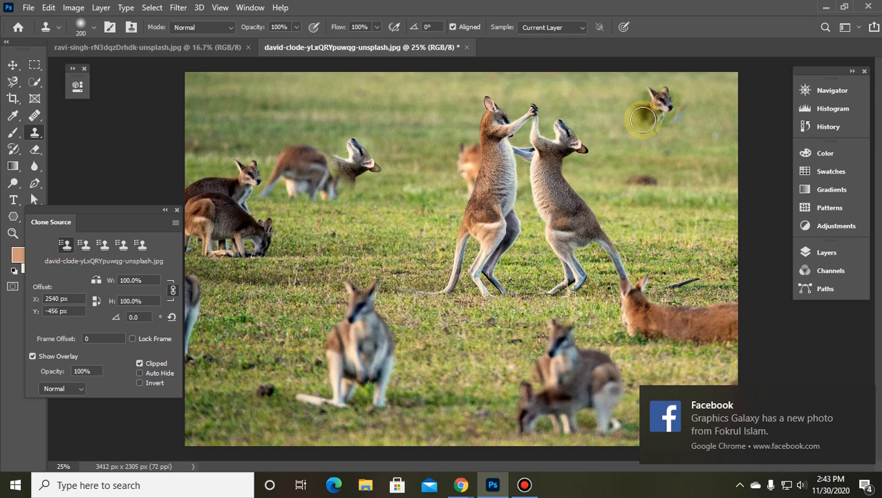
pyautogui.moveTo(636, 110)
pyautogui.mouseDown()
pyautogui.moveTo(616, 138)
pyautogui.moveTo(615, 118)
pyautogui.moveTo(625, 114)
pyautogui.moveTo(633, 140)
pyautogui.moveTo(634, 102)
pyautogui.moveTo(654, 95)
pyautogui.moveTo(663, 101)
pyautogui.moveTo(656, 128)
pyautogui.moveTo(625, 137)
pyautogui.moveTo(613, 130)
pyautogui.moveTo(638, 114)
pyautogui.moveTo(642, 138)
pyautogui.mouseUp()
pyautogui.click(82, 244)
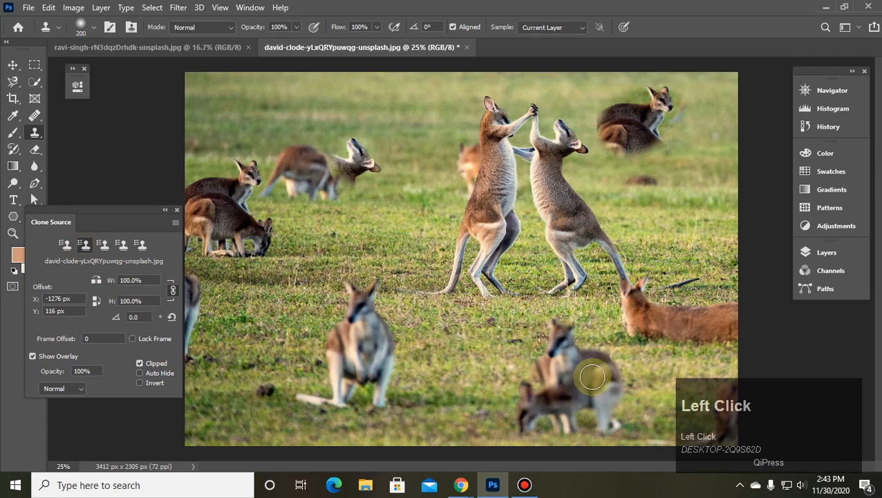
pyautogui.moveTo(349, 147)
pyautogui.mouseDown()
pyautogui.moveTo(337, 194)
pyautogui.moveTo(329, 163)
pyautogui.moveTo(324, 190)
pyautogui.moveTo(341, 227)
pyautogui.mouseUp()
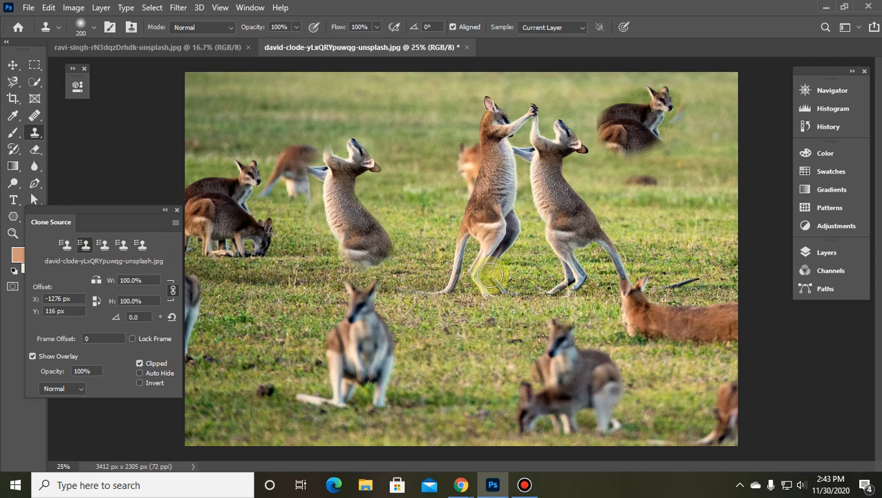
pyautogui.moveTo(327, 148); pyautogui.dragTo(324, 136)
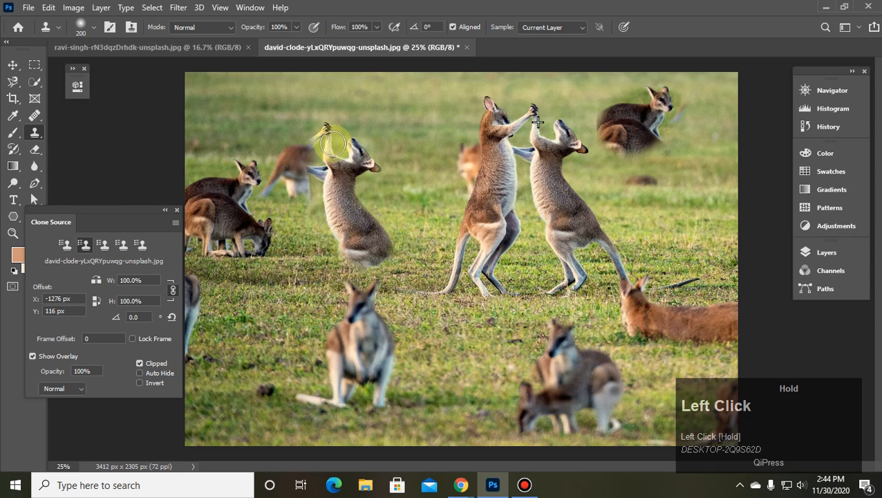
pyautogui.moveTo(357, 171)
pyautogui.mouseDown()
pyautogui.moveTo(339, 202)
pyautogui.moveTo(339, 234)
pyautogui.mouseUp()
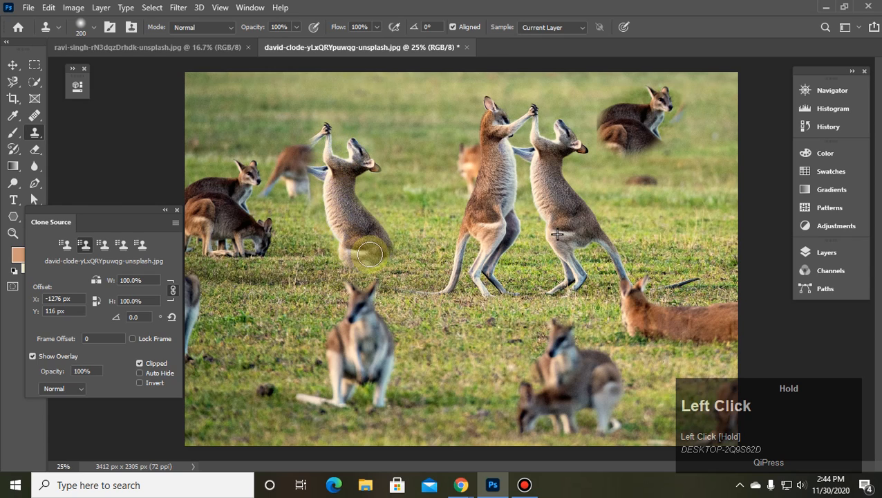
pyautogui.moveTo(381, 254); pyautogui.dragTo(415, 258)
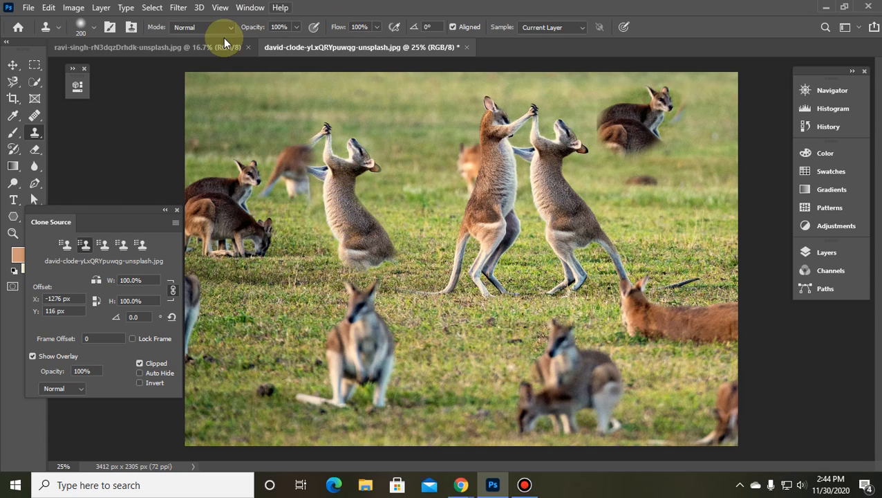
# Switch to the duck photo, resample the second clone source on the duck's head, and undo a trial copy painted at upper left.
pyautogui.click(195, 47)
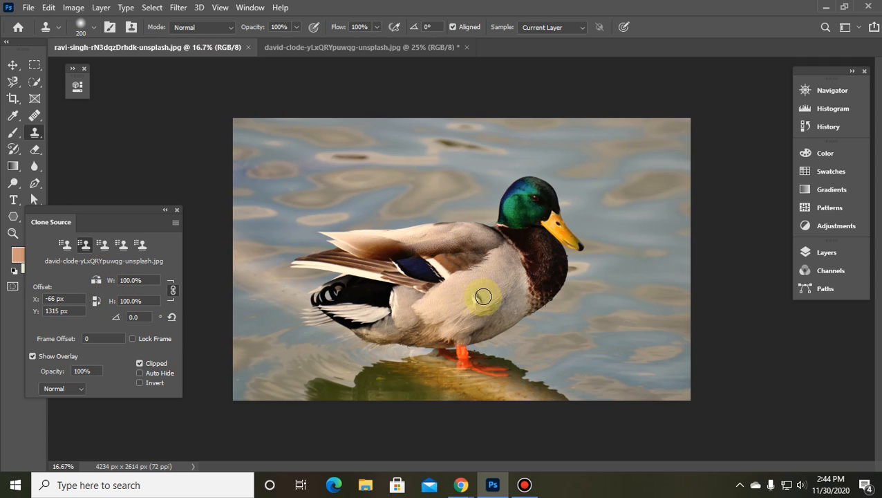
pyautogui.press('alt')
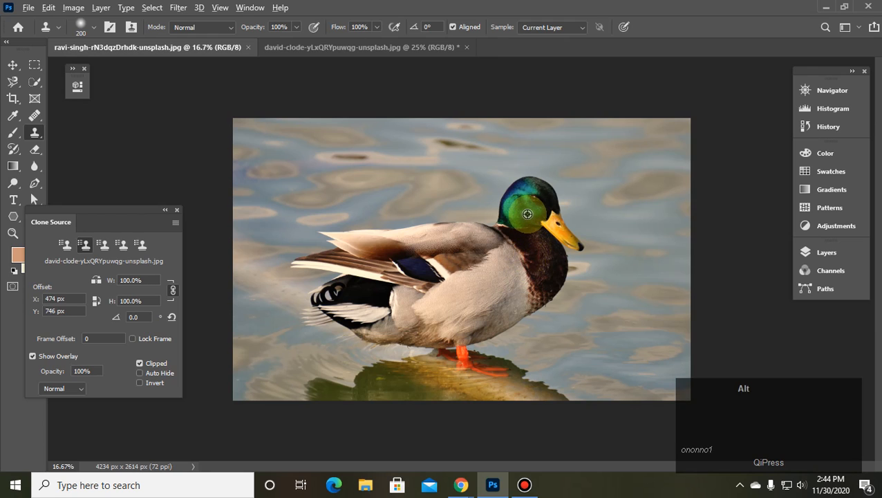
pyautogui.keyDown('alt'); pyautogui.click(527, 215); pyautogui.keyUp('alt')
pyautogui.moveTo(386, 142)
pyautogui.mouseDown()
pyautogui.moveTo(375, 173)
pyautogui.moveTo(346, 180)
pyautogui.moveTo(390, 140)
pyautogui.moveTo(357, 163)
pyautogui.moveTo(390, 179)
pyautogui.moveTo(407, 161)
pyautogui.moveTo(403, 143)
pyautogui.moveTo(448, 185)
pyautogui.moveTo(343, 189)
pyautogui.moveTo(347, 144)
pyautogui.moveTo(366, 161)
pyautogui.mouseUp()
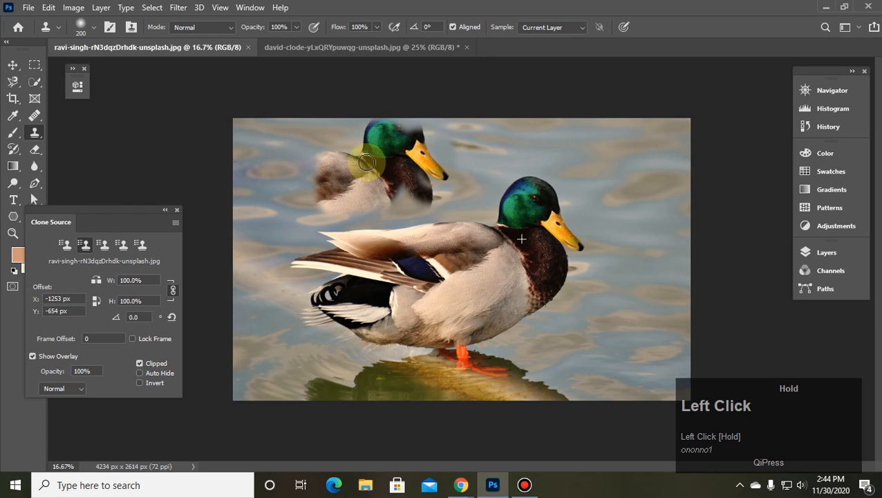
pyautogui.hotkey('ctrl', 'z')
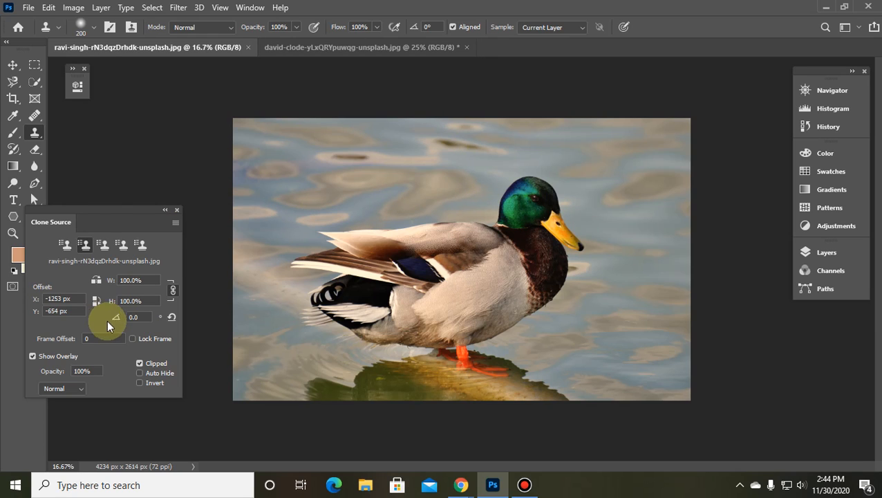
# Flip the clone source horizontally, paint a mirrored copy behind the duck, and undo that copy.
pyautogui.click(97, 280)
pyautogui.moveTo(299, 170)
pyautogui.mouseDown()
pyautogui.moveTo(305, 152)
pyautogui.moveTo(345, 166)
pyautogui.moveTo(339, 149)
pyautogui.moveTo(393, 185)
pyautogui.moveTo(378, 134)
pyautogui.moveTo(441, 168)
pyautogui.moveTo(463, 139)
pyautogui.moveTo(401, 190)
pyautogui.moveTo(454, 205)
pyautogui.moveTo(496, 158)
pyautogui.moveTo(488, 195)
pyautogui.moveTo(421, 210)
pyautogui.moveTo(374, 173)
pyautogui.moveTo(380, 132)
pyautogui.moveTo(774, 220)
pyautogui.mouseUp()
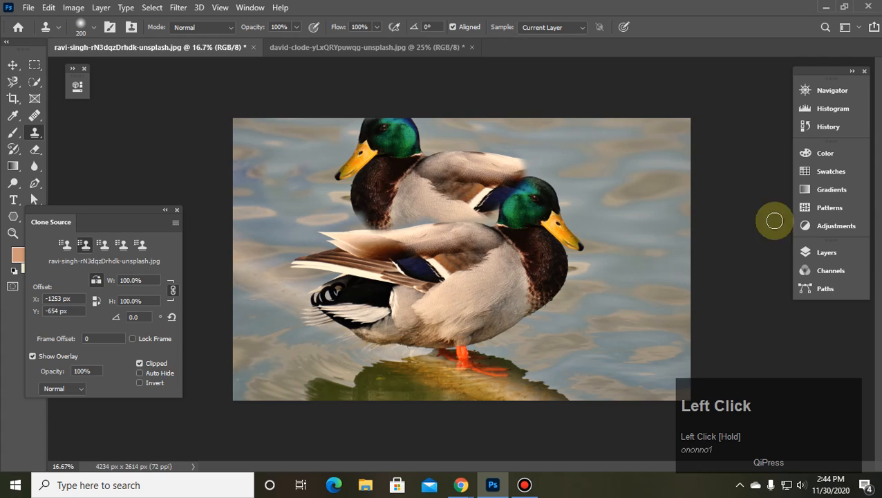
pyautogui.press('ctrl')
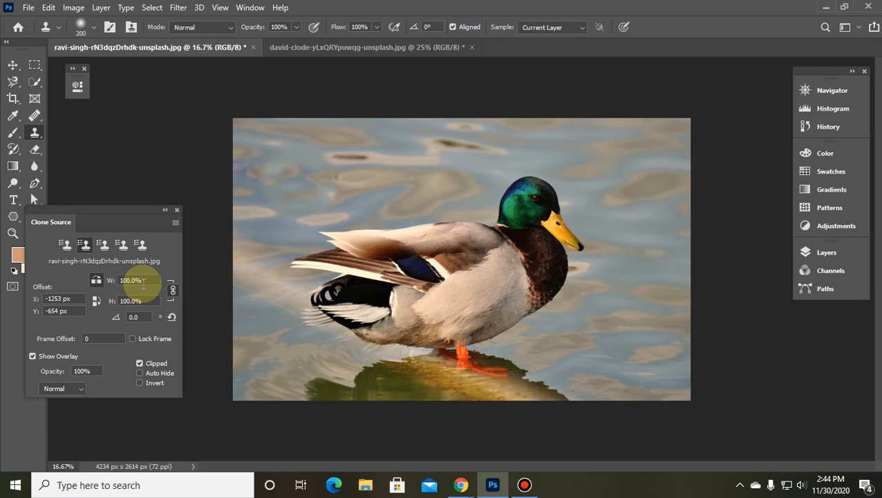
# Set the clone source's linked width and height to 50%, paint a small mirrored duck above the original, and undo it.
pyautogui.moveTo(152, 282); pyautogui.dragTo(104, 281)
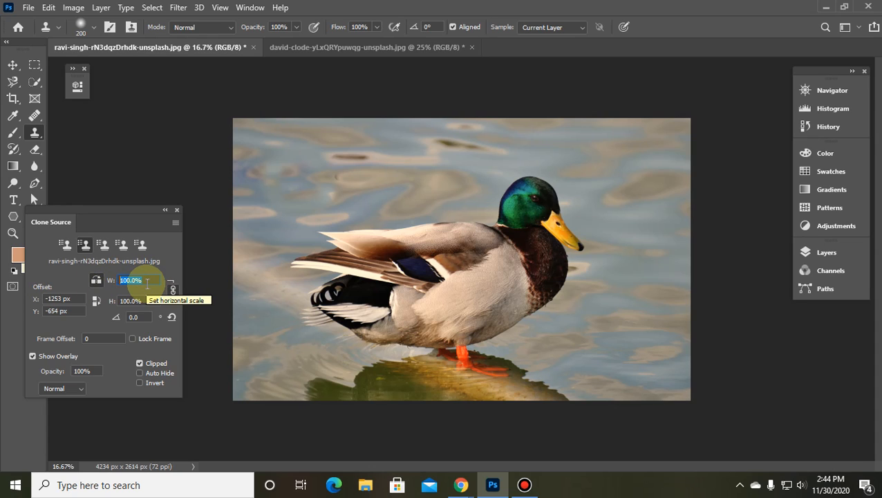
pyautogui.press('Num_Lock')
pyautogui.write('50')
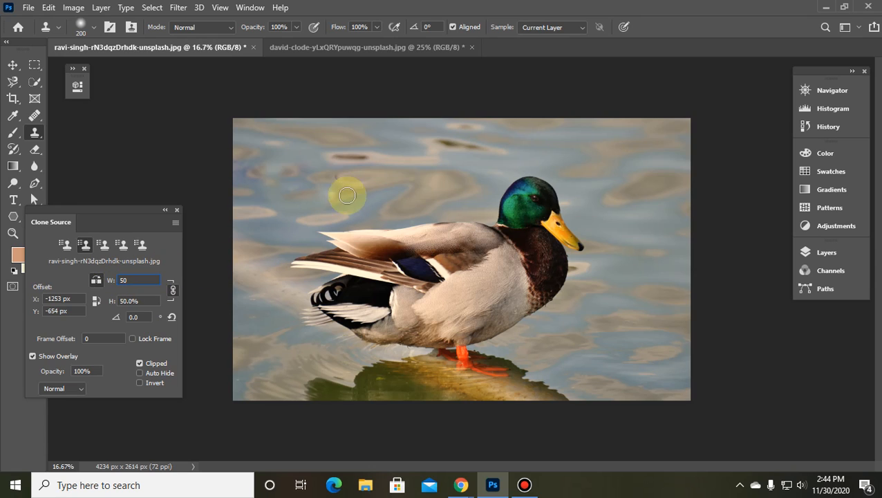
pyautogui.moveTo(300, 152)
pyautogui.mouseDown()
pyautogui.moveTo(349, 187)
pyautogui.moveTo(394, 162)
pyautogui.moveTo(372, 155)
pyautogui.moveTo(393, 178)
pyautogui.moveTo(423, 154)
pyautogui.moveTo(397, 150)
pyautogui.moveTo(409, 212)
pyautogui.moveTo(446, 195)
pyautogui.moveTo(464, 168)
pyautogui.moveTo(454, 195)
pyautogui.moveTo(463, 199)
pyautogui.moveTo(496, 165)
pyautogui.moveTo(498, 178)
pyautogui.moveTo(525, 168)
pyautogui.moveTo(452, 139)
pyautogui.moveTo(430, 150)
pyautogui.moveTo(396, 137)
pyautogui.moveTo(406, 183)
pyautogui.moveTo(466, 191)
pyautogui.moveTo(456, 203)
pyautogui.moveTo(424, 202)
pyautogui.moveTo(423, 215)
pyautogui.moveTo(400, 221)
pyautogui.moveTo(395, 213)
pyautogui.moveTo(436, 210)
pyautogui.mouseUp()
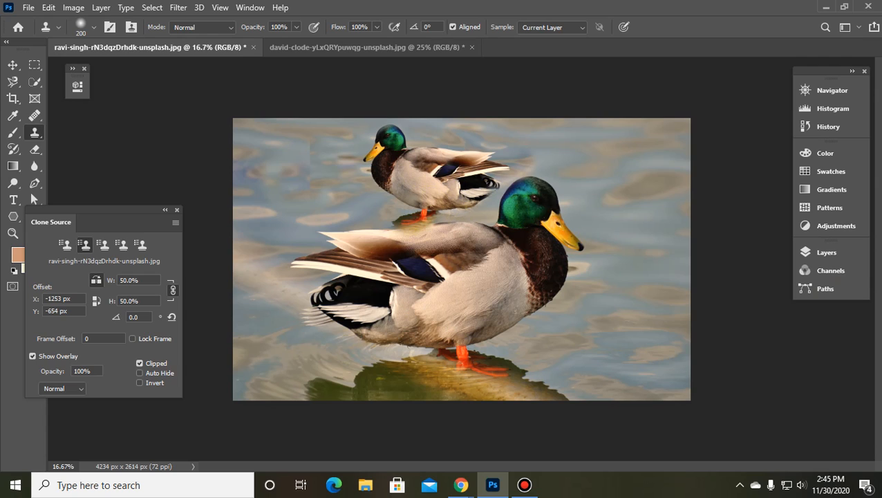
pyautogui.hotkey('ctrl', 'z')
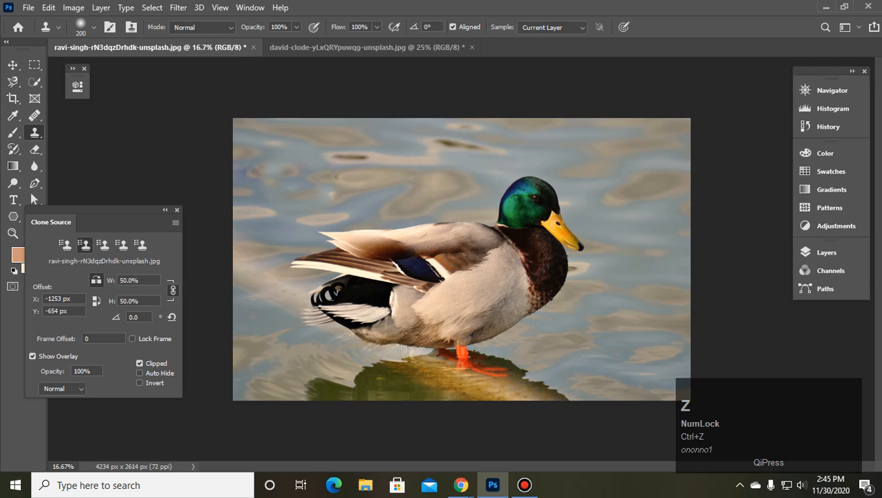
# Resample the duck's head and clone a half-size mirrored duck in the water at the photo's lower right.
pyautogui.moveTo(633, 329)
pyautogui.mouseDown()
pyautogui.moveTo(624, 318)
pyautogui.moveTo(507, 348)
pyautogui.mouseUp()
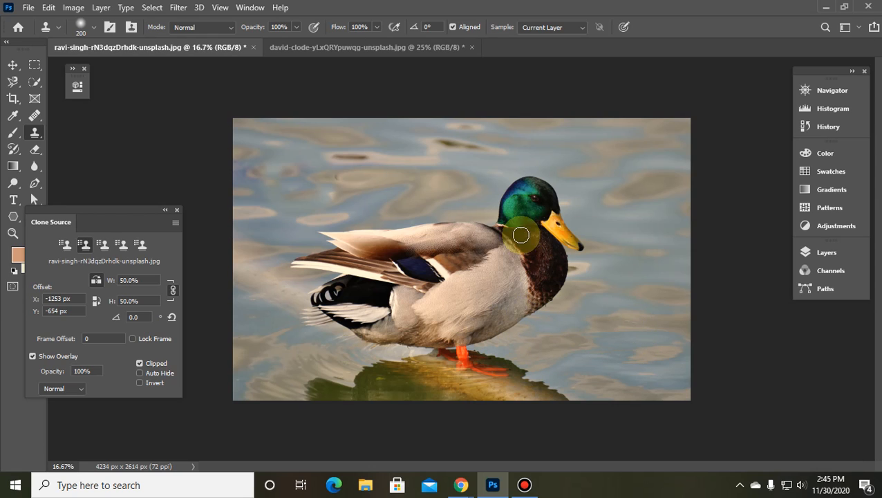
pyautogui.keyDown('alt'); pyautogui.click(530, 210); pyautogui.keyUp('alt')
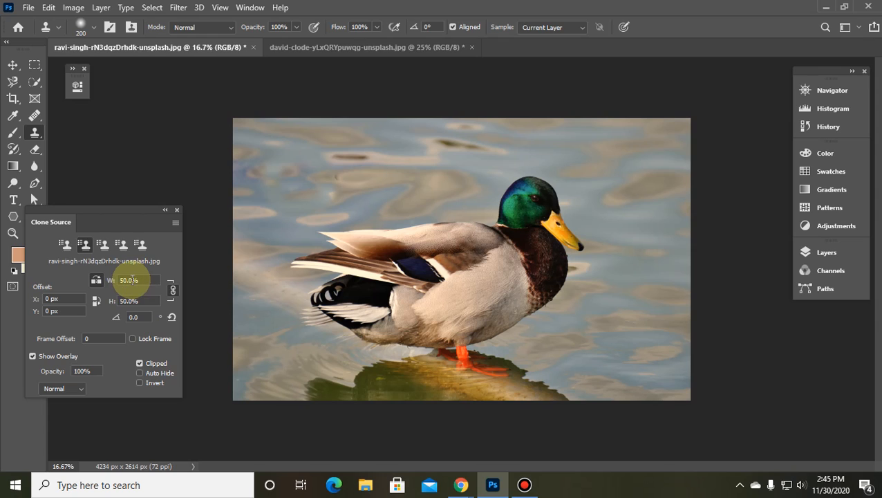
pyautogui.moveTo(604, 309)
pyautogui.mouseDown()
pyautogui.moveTo(576, 326)
pyautogui.moveTo(601, 300)
pyautogui.moveTo(598, 330)
pyautogui.moveTo(629, 307)
pyautogui.moveTo(608, 320)
pyautogui.moveTo(620, 346)
pyautogui.moveTo(629, 339)
pyautogui.moveTo(609, 338)
pyautogui.moveTo(601, 349)
pyautogui.moveTo(656, 361)
pyautogui.moveTo(650, 329)
pyautogui.moveTo(672, 353)
pyautogui.moveTo(681, 348)
pyautogui.moveTo(639, 320)
pyautogui.moveTo(623, 323)
pyautogui.moveTo(665, 370)
pyautogui.moveTo(641, 384)
pyautogui.moveTo(647, 391)
pyautogui.moveTo(635, 386)
pyautogui.moveTo(651, 378)
pyautogui.moveTo(660, 390)
pyautogui.moveTo(628, 391)
pyautogui.mouseUp()
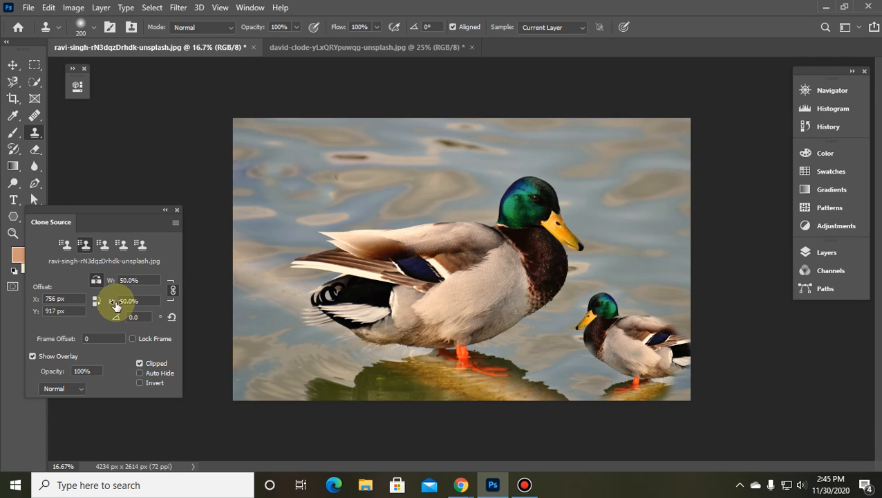
# Toggle the link between the clone source's width and height off and back on.
pyautogui.click(148, 316)
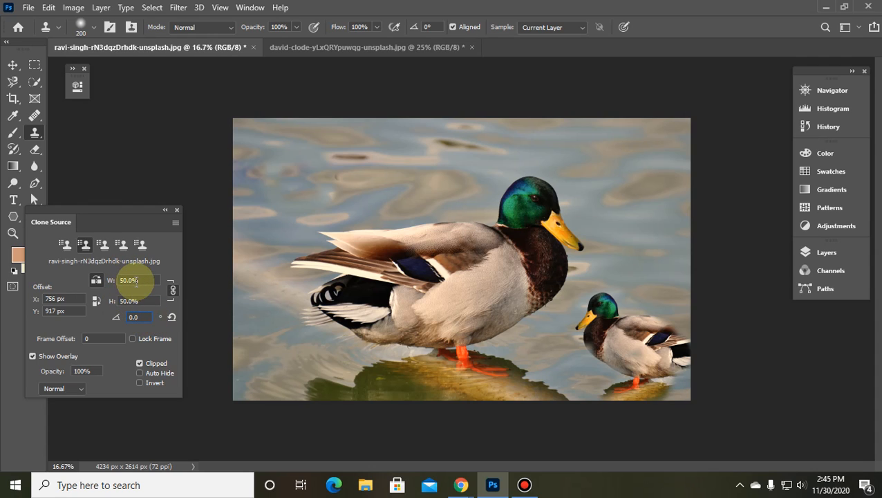
pyautogui.click(174, 291)
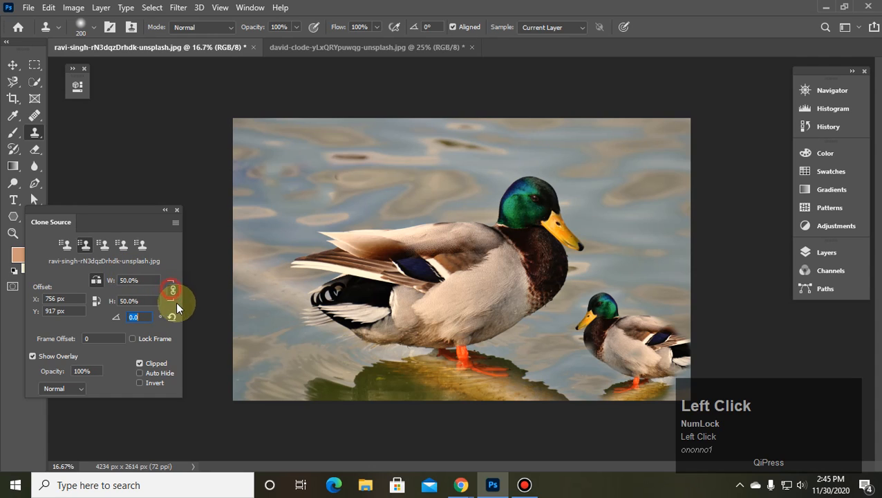
pyautogui.click(173, 290)
pyautogui.click(173, 289)
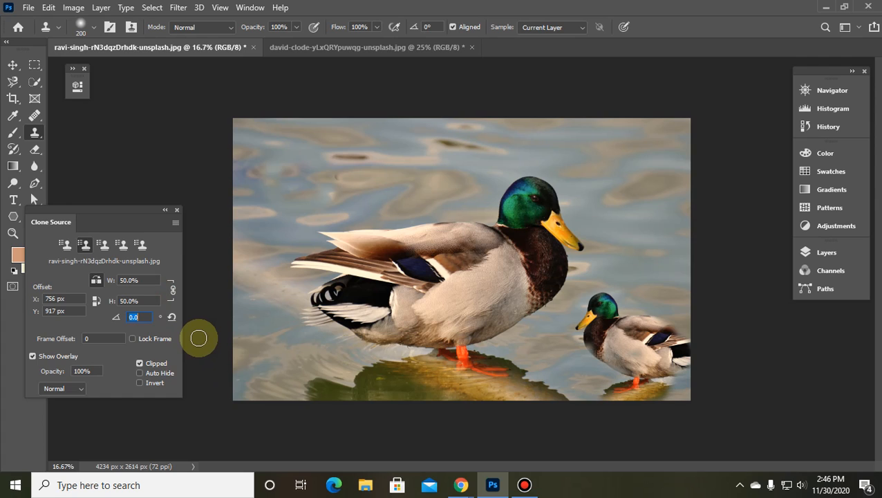
pyautogui.click(173, 289)
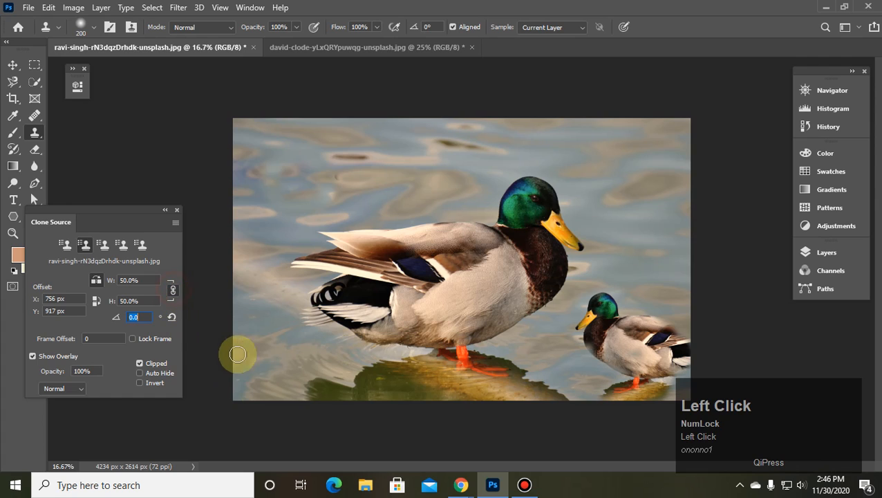
pyautogui.click(147, 280)
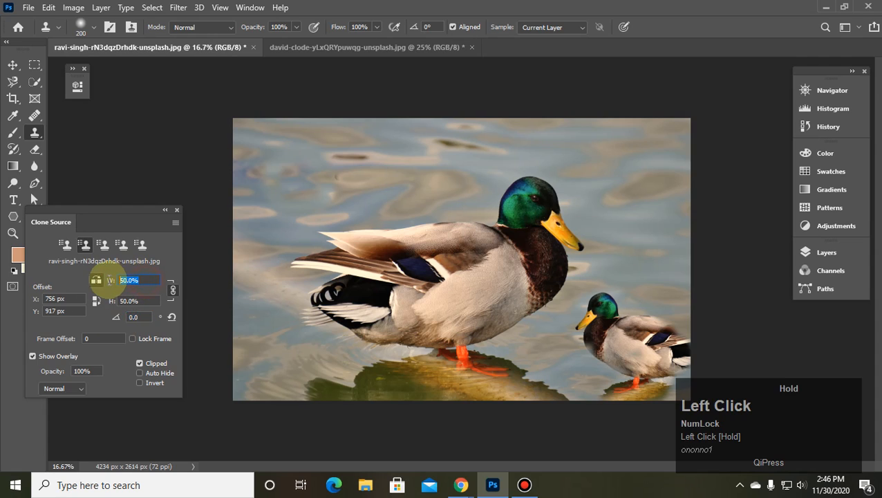
pyautogui.click(133, 300)
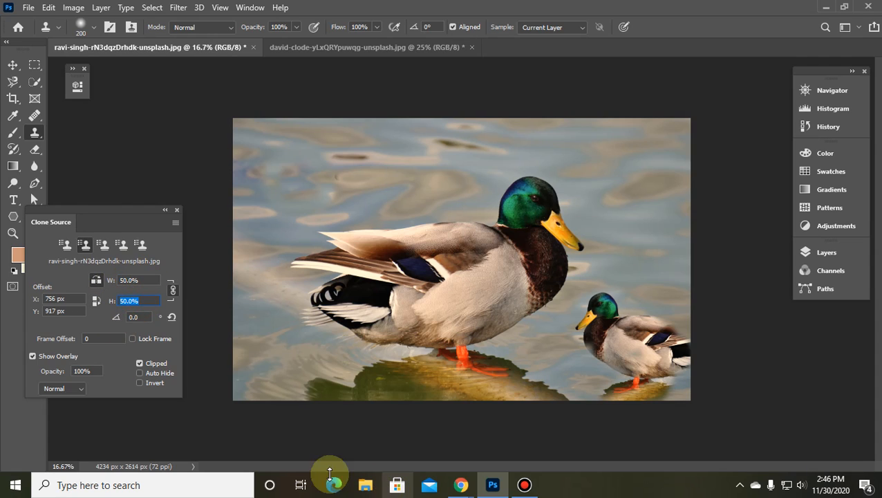
# Set only the clone source's width to 25%, unlinked from height, and clone a narrowed duck from the resampled head at the photo's upper left.
pyautogui.click(173, 289)
pyautogui.click(135, 281)
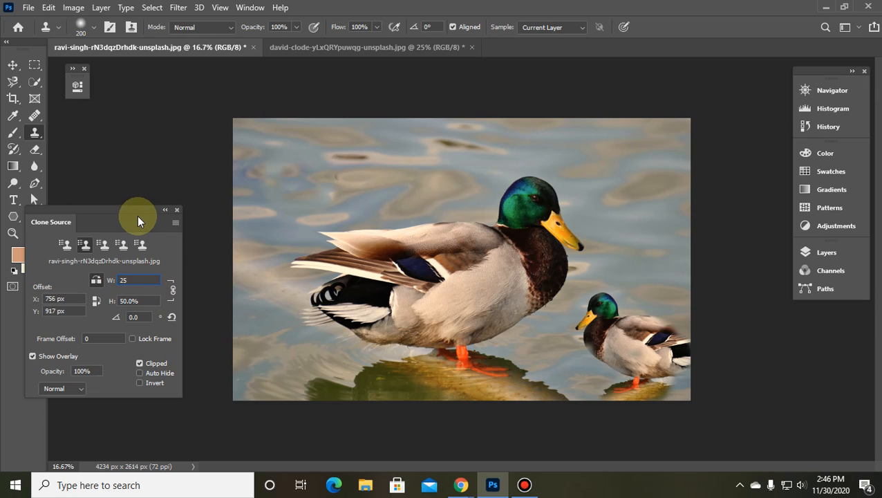
pyautogui.click(322, 179)
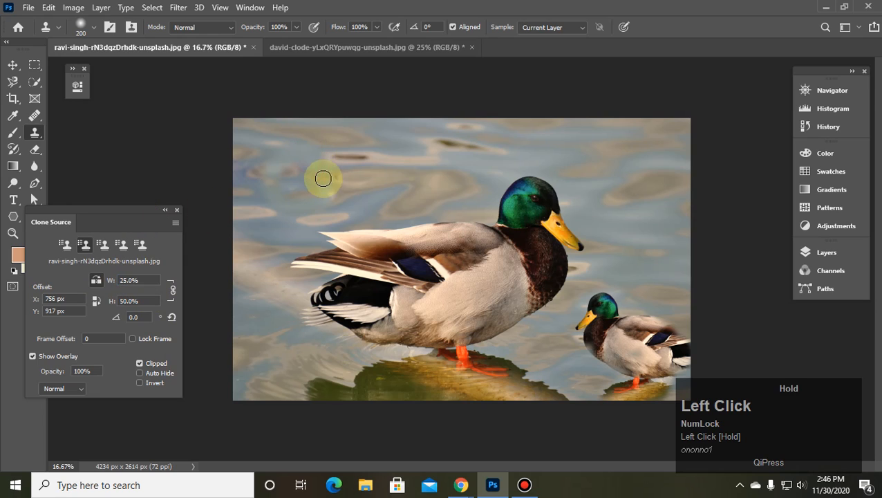
pyautogui.keyDown('alt'); pyautogui.click(536, 226); pyautogui.keyUp('alt')
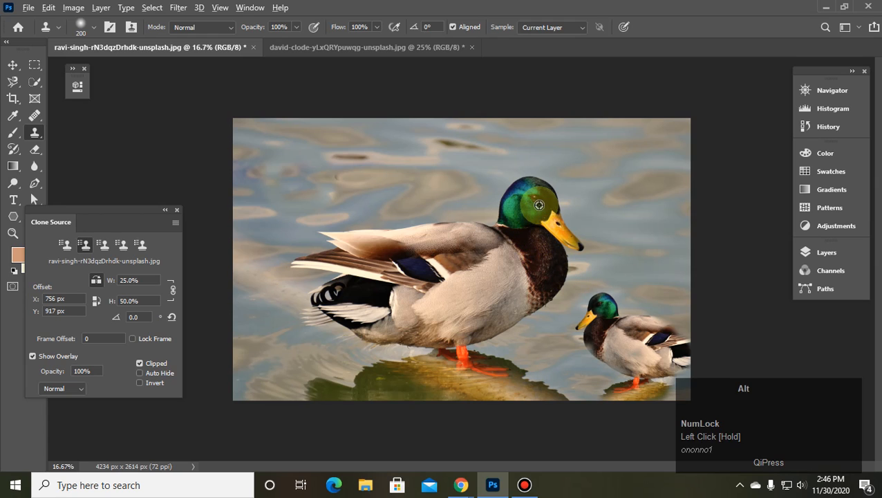
pyautogui.moveTo(315, 139)
pyautogui.mouseDown()
pyautogui.moveTo(327, 158)
pyautogui.moveTo(302, 174)
pyautogui.moveTo(312, 137)
pyautogui.moveTo(331, 171)
pyautogui.moveTo(337, 136)
pyautogui.moveTo(319, 170)
pyautogui.moveTo(370, 173)
pyautogui.moveTo(369, 160)
pyautogui.moveTo(333, 181)
pyautogui.moveTo(322, 204)
pyautogui.moveTo(353, 203)
pyautogui.moveTo(366, 185)
pyautogui.moveTo(360, 157)
pyautogui.moveTo(325, 136)
pyautogui.moveTo(305, 143)
pyautogui.moveTo(324, 192)
pyautogui.moveTo(363, 196)
pyautogui.moveTo(374, 164)
pyautogui.moveTo(353, 198)
pyautogui.moveTo(356, 209)
pyautogui.moveTo(333, 201)
pyautogui.mouseUp()
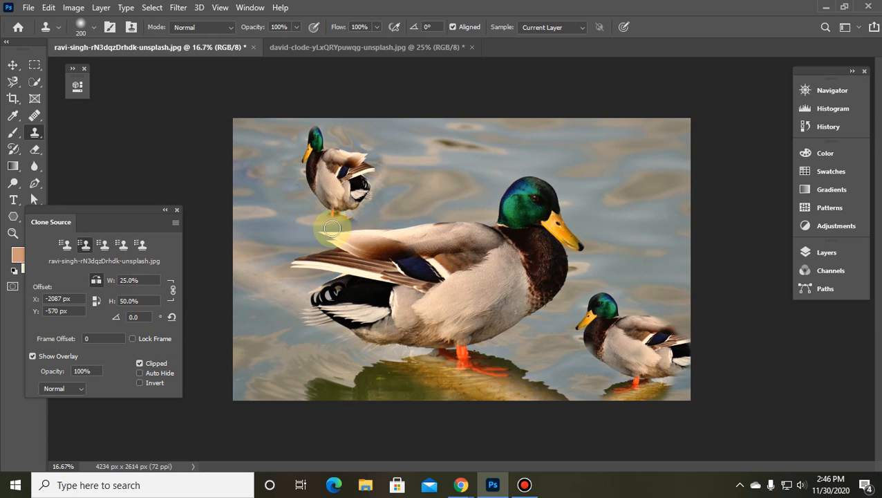
# Replace the narrowed duck with a flattened clone from the resampled head at 50% width and 25% height, and undo that clone too.
pyautogui.hotkey('ctrl', 'z')
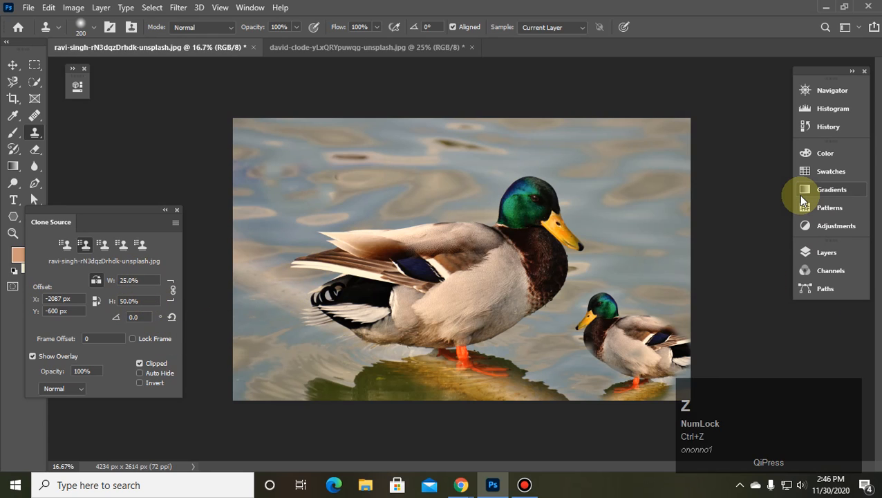
pyautogui.click(147, 279)
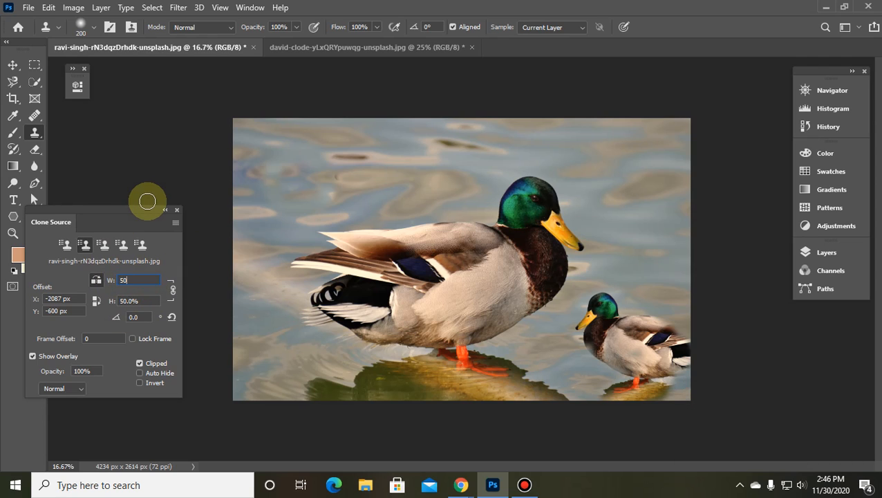
pyautogui.press('Tab')
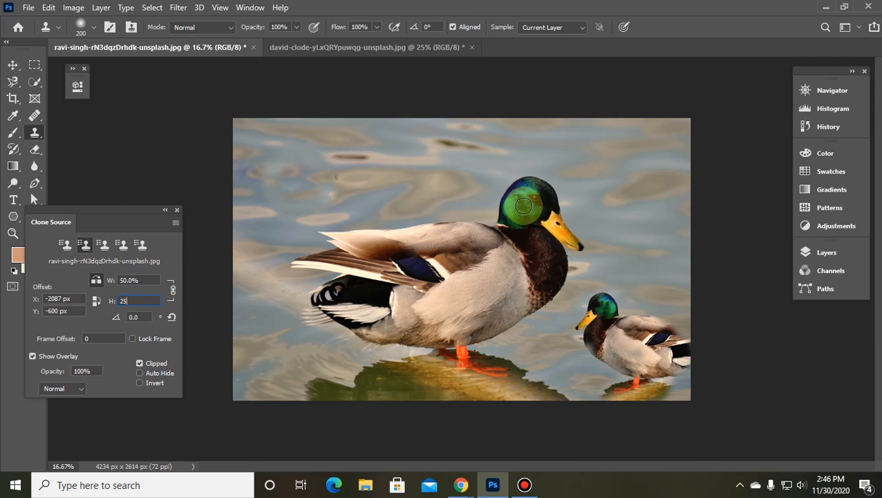
pyautogui.press('alt')
pyautogui.keyDown('alt'); pyautogui.click(572, 219); pyautogui.keyUp('alt')
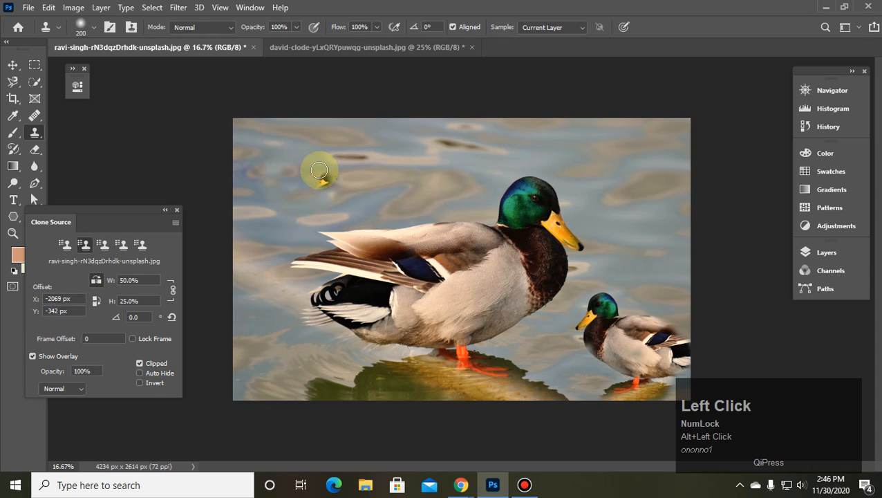
pyautogui.moveTo(315, 171)
pyautogui.mouseDown()
pyautogui.moveTo(331, 197)
pyautogui.moveTo(302, 186)
pyautogui.moveTo(354, 168)
pyautogui.moveTo(320, 188)
pyautogui.moveTo(444, 168)
pyautogui.moveTo(423, 192)
pyautogui.moveTo(333, 212)
pyautogui.moveTo(365, 195)
pyautogui.moveTo(340, 167)
pyautogui.moveTo(432, 171)
pyautogui.moveTo(410, 197)
pyautogui.moveTo(380, 205)
pyautogui.moveTo(337, 170)
pyautogui.mouseUp()
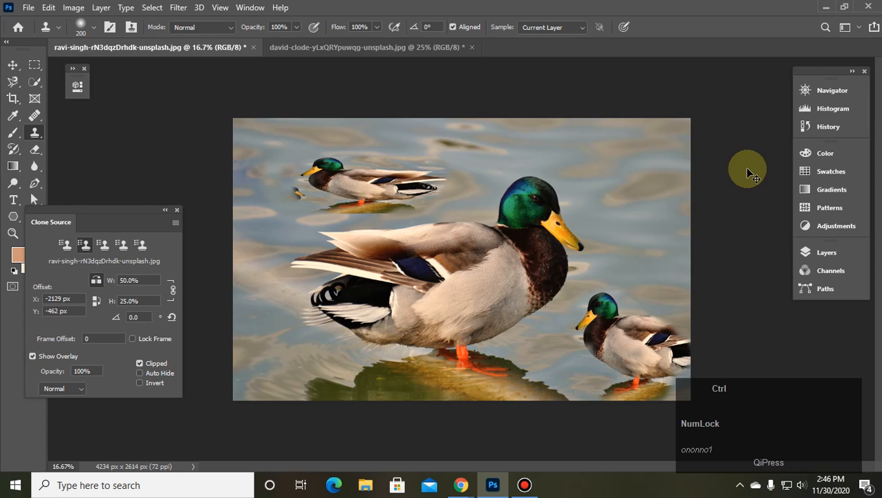
pyautogui.hotkey('ctrl', 'z')
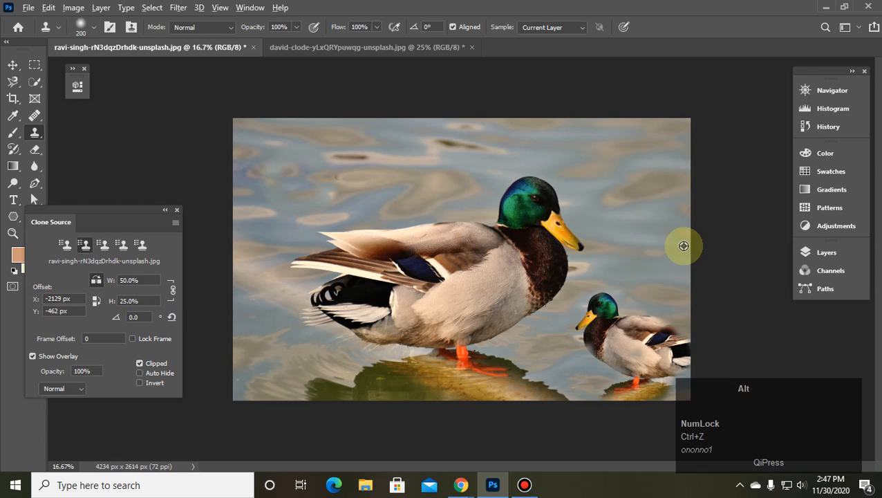
# Resample the original duck's head and set the clone source's height to 50%.
pyautogui.keyDown('alt'); pyautogui.click(534, 217); pyautogui.keyUp('alt')
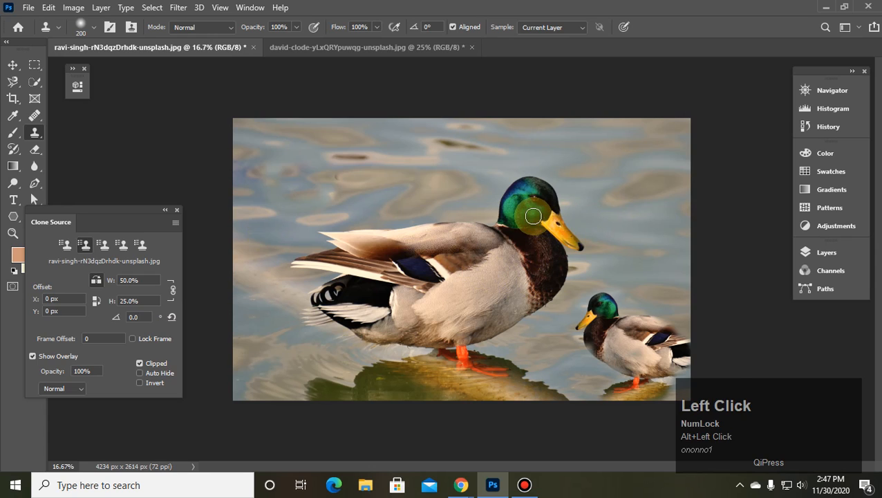
pyautogui.click(148, 302)
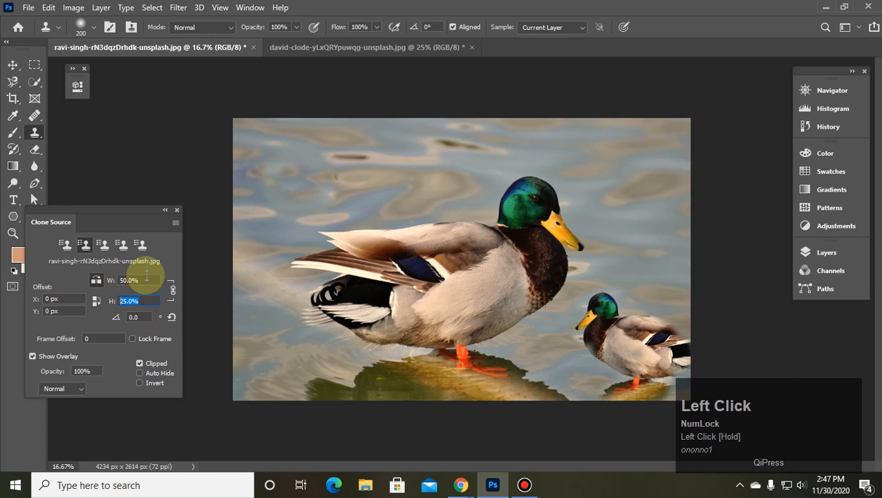
pyautogui.write('50')
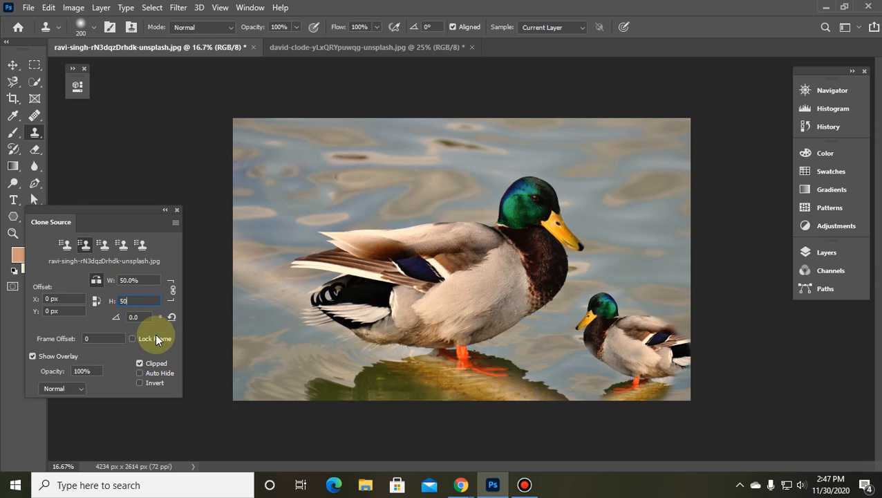
pyautogui.moveTo(144, 317); pyautogui.dragTo(96, 320)
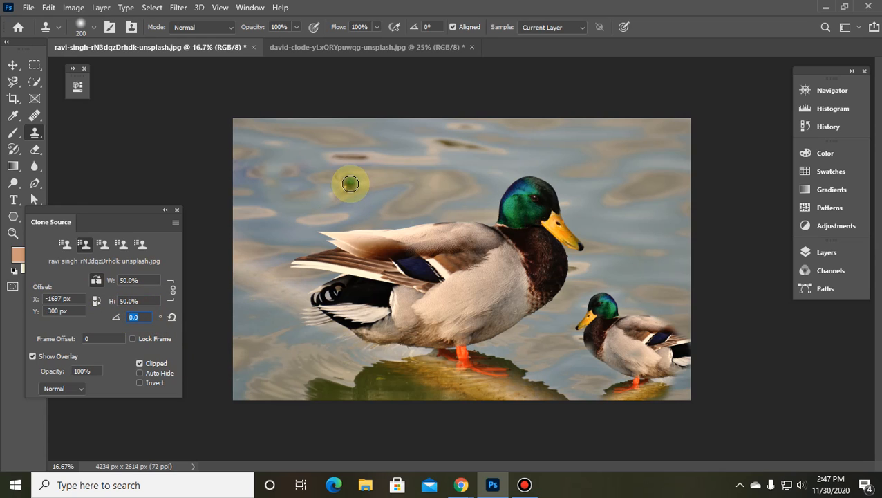
pyautogui.write(']]]]]]')
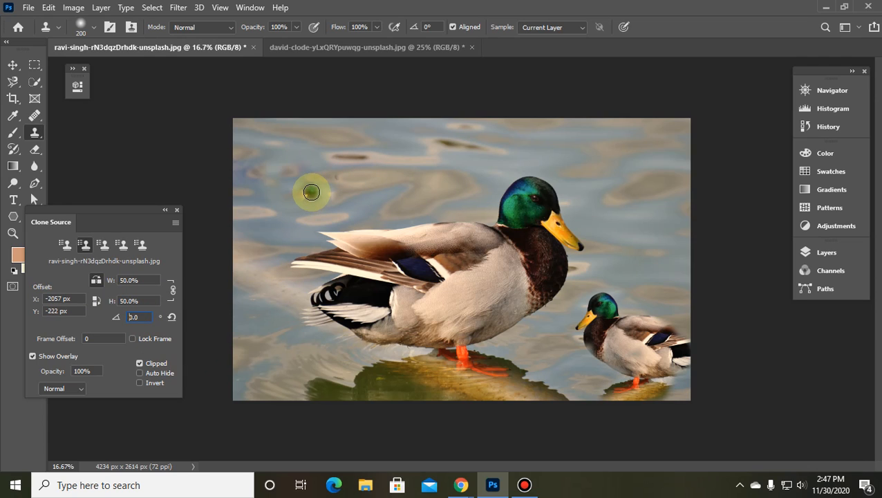
pyautogui.write(']]]]]]]')
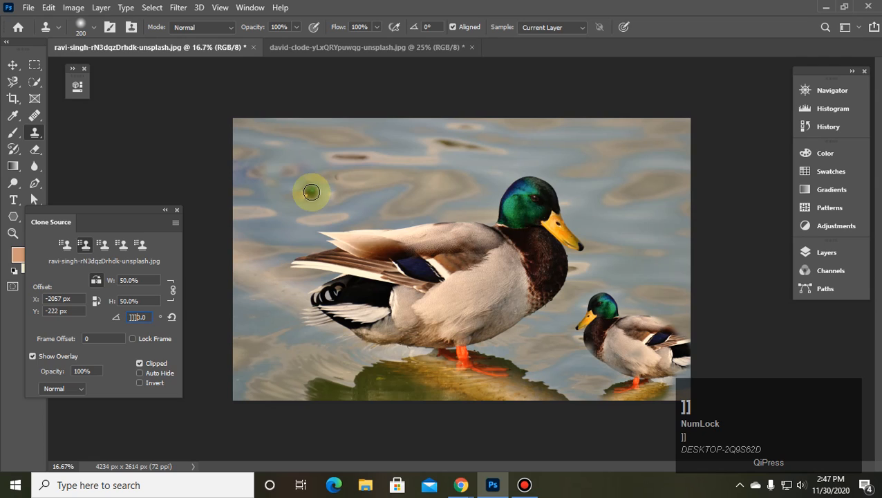
pyautogui.hotkey('ctrl', 'z')
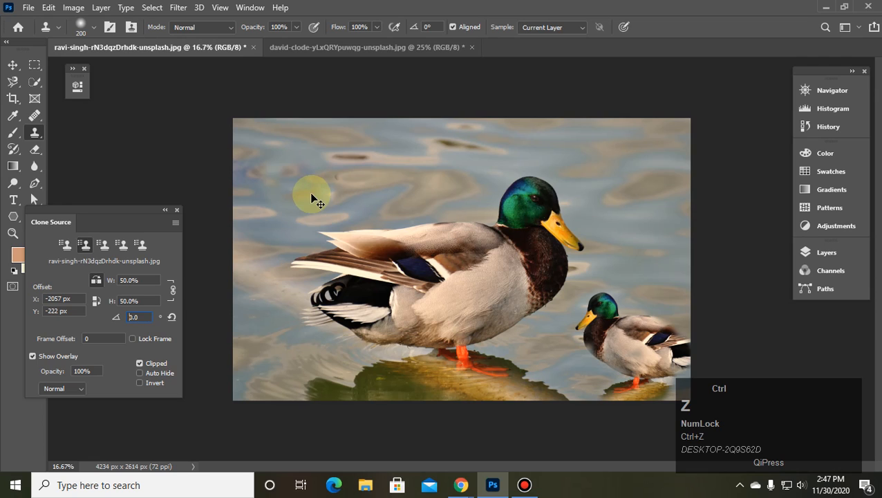
# Clone a dab of the duck's head at the photo's upper left, enlarge the brush to 600 px, and undo the dab.
pyautogui.click(329, 201)
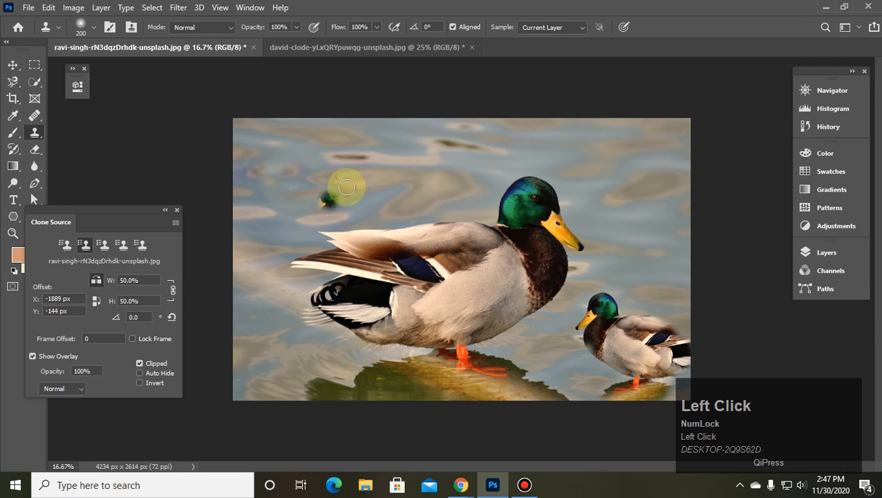
pyautogui.press(']')
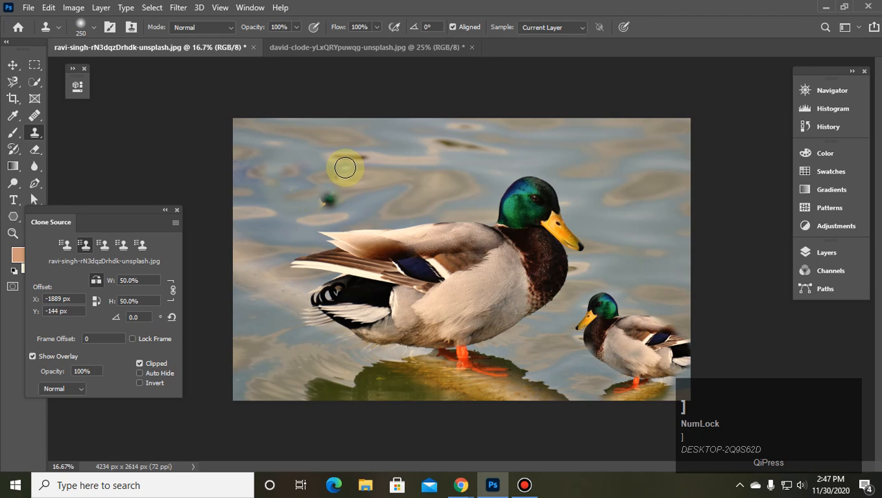
pyautogui.press(']')
pyautogui.press(']')
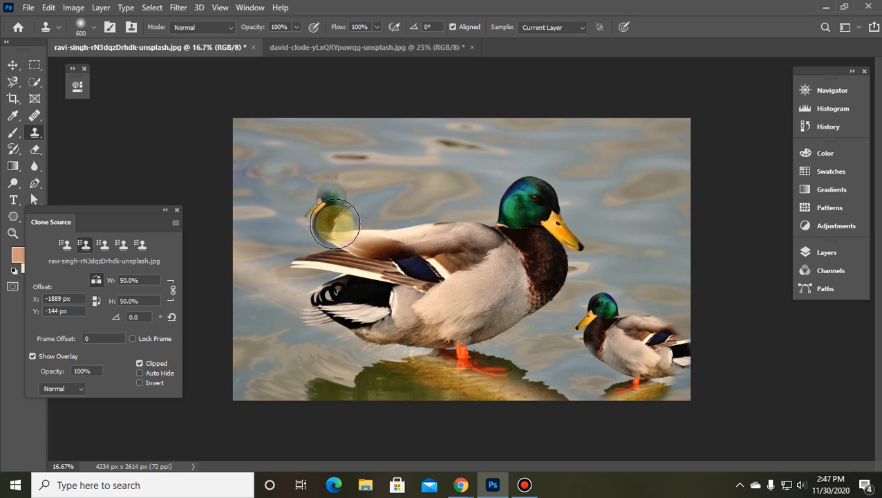
pyautogui.moveTo(403, 205); pyautogui.dragTo(321, 217)
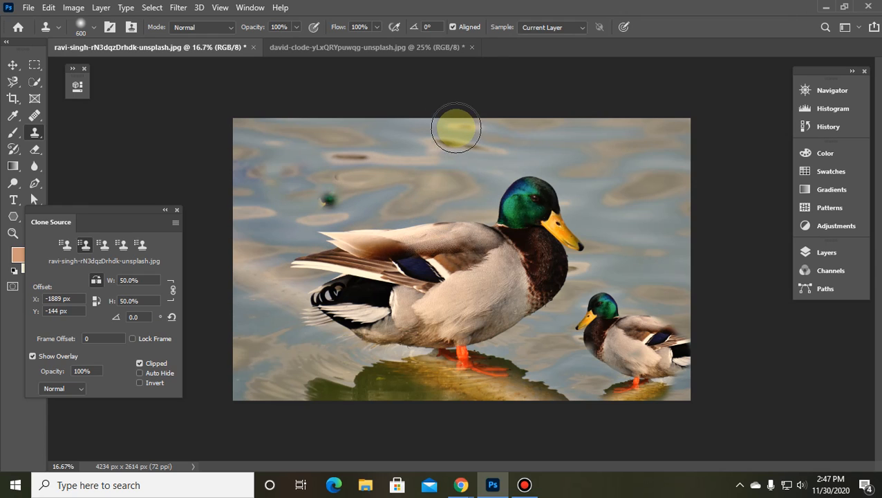
pyautogui.hotkey('ctrl', 'z')
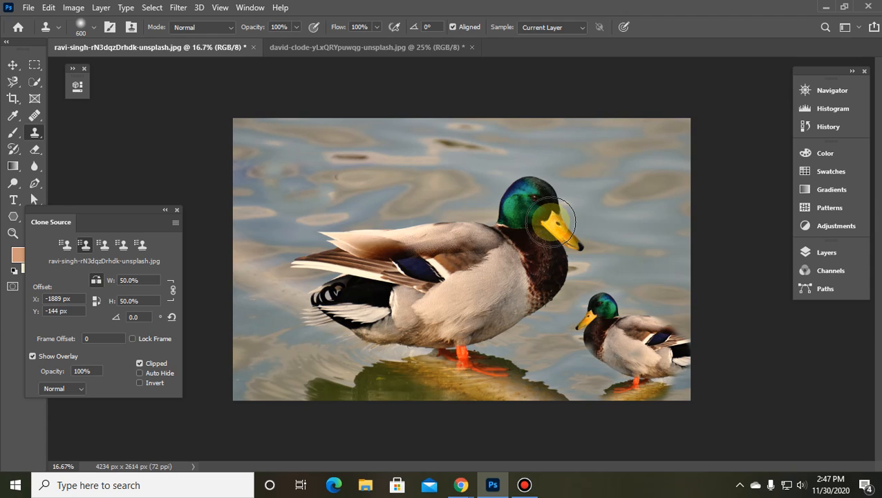
# Resample the duck at the base of its bill and enlarge the brush to 1500 px to preview more of the clone overlay.
pyautogui.keyDown('alt'); pyautogui.click(554, 221); pyautogui.keyUp('alt')
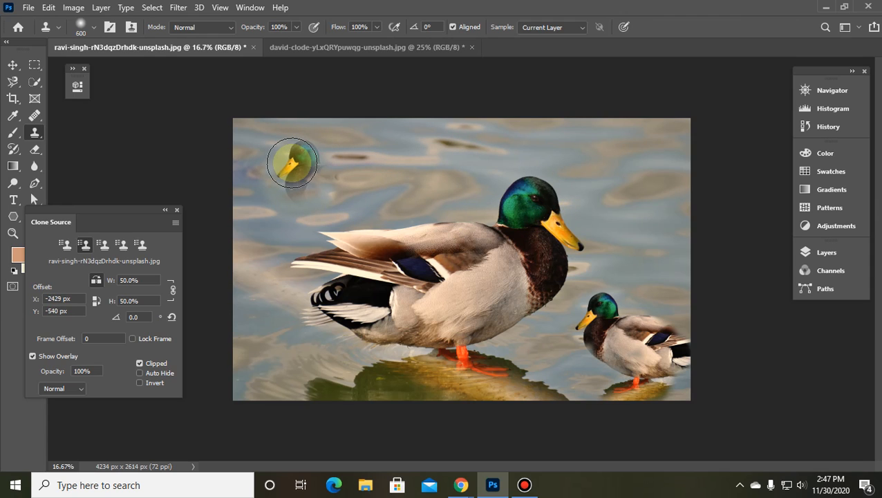
pyautogui.press(']')
pyautogui.press(']')
pyautogui.press(']')
pyautogui.press(']')
pyautogui.press(']')
pyautogui.press(']')
pyautogui.press(']')
pyautogui.press(']')
pyautogui.press(']')
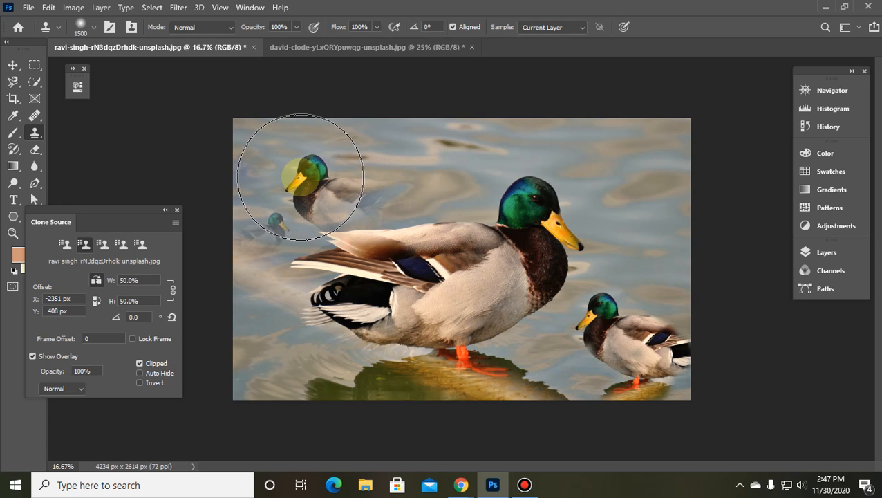
# Reduce the clone brush size to 600 px.
pyautogui.press('[')
pyautogui.press('[')
pyautogui.press('[')
pyautogui.press('[')
pyautogui.press('[')
pyautogui.press('[')
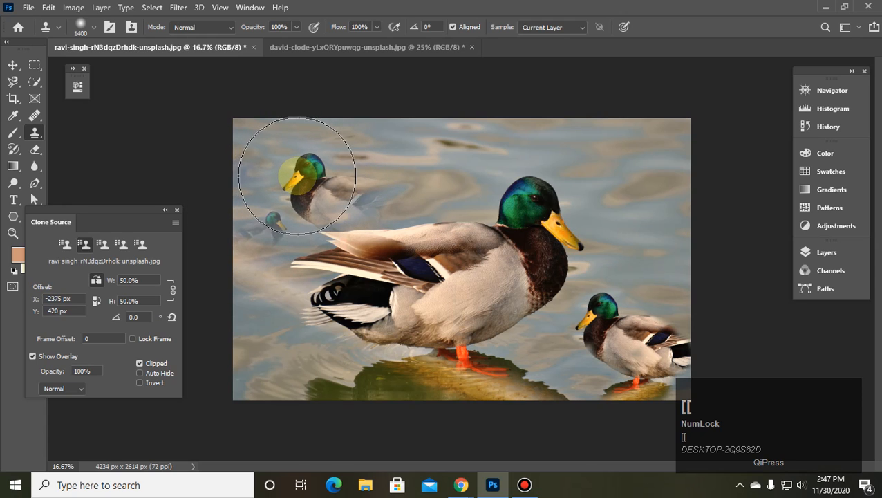
pyautogui.press('[')
pyautogui.press('[')
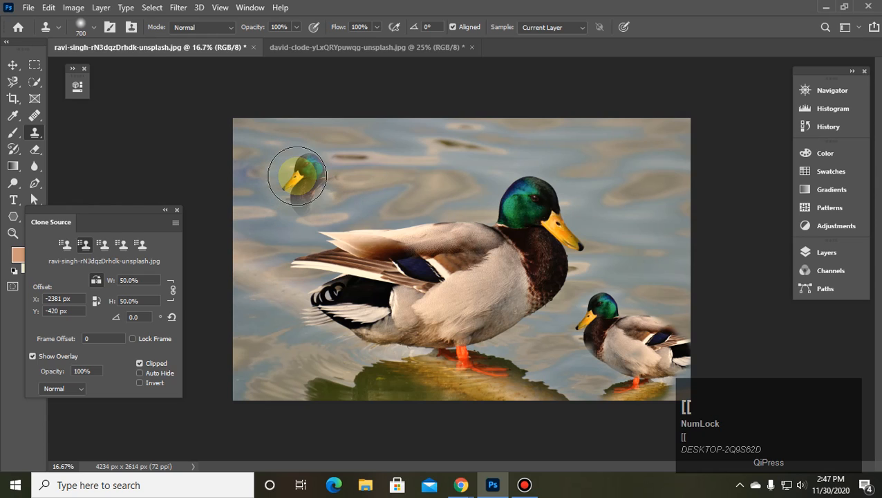
pyautogui.press('[')
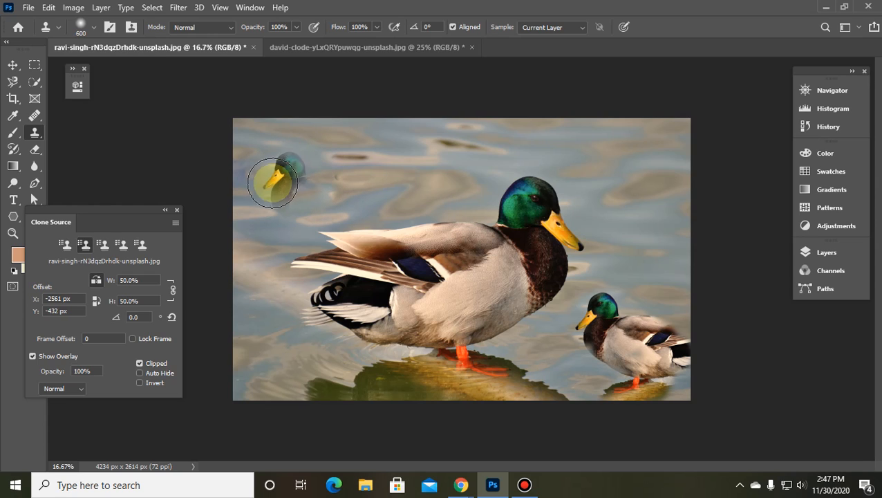
# Rotate the clone source slightly to 3.7° and on to 90° to preview the turned overlay.
pyautogui.click(135, 317)
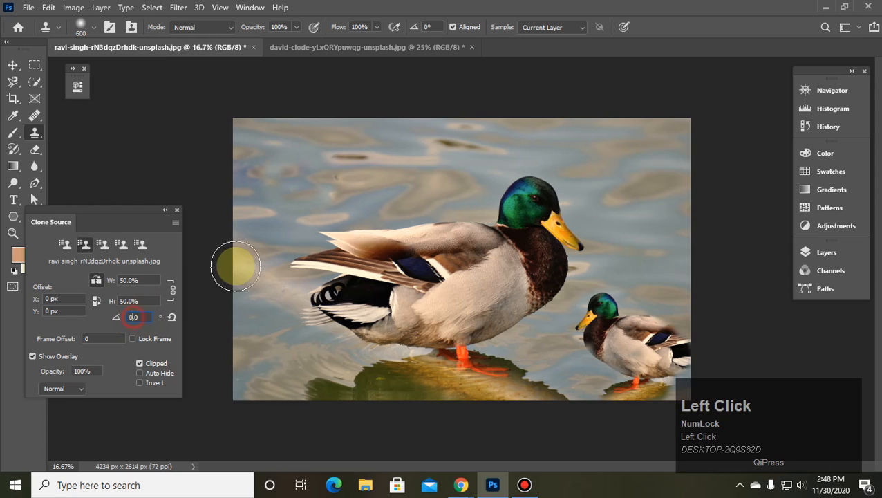
pyautogui.press('Up')
pyautogui.press('Up')
pyautogui.press('Up')
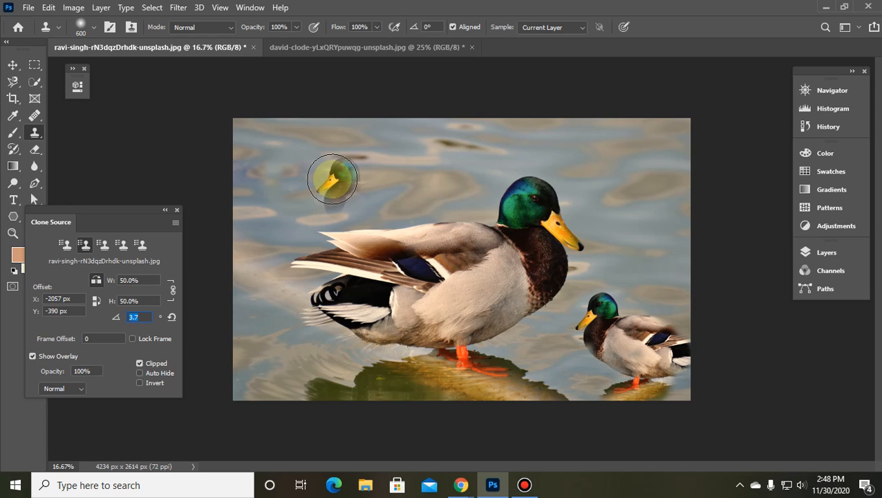
pyautogui.write('90')
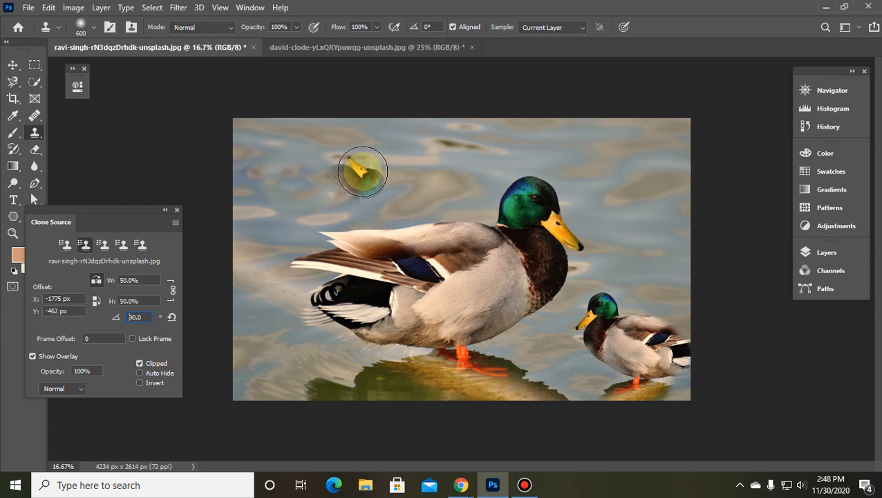
# Set the clone source's rotation to 40° and clone a tilted half-size mirrored duck at the photo's upper left.
pyautogui.press('Delete')
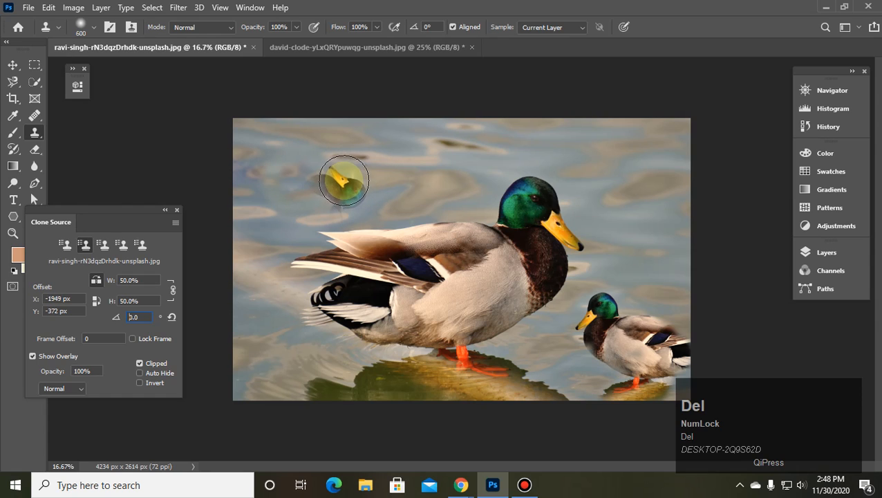
pyautogui.write('45')
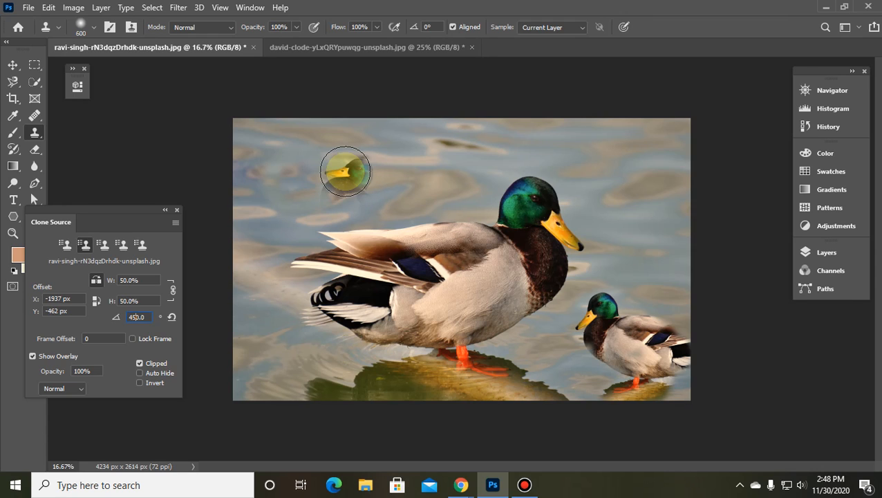
pyautogui.press('BackSpace')
pyautogui.moveTo(279, 154)
pyautogui.mouseDown()
pyautogui.moveTo(291, 213)
pyautogui.moveTo(267, 212)
pyautogui.moveTo(279, 233)
pyautogui.moveTo(261, 253)
pyautogui.moveTo(281, 192)
pyautogui.moveTo(293, 183)
pyautogui.moveTo(311, 214)
pyautogui.moveTo(302, 233)
pyautogui.moveTo(299, 209)
pyautogui.moveTo(273, 170)
pyautogui.moveTo(283, 161)
pyautogui.moveTo(289, 220)
pyautogui.mouseUp()
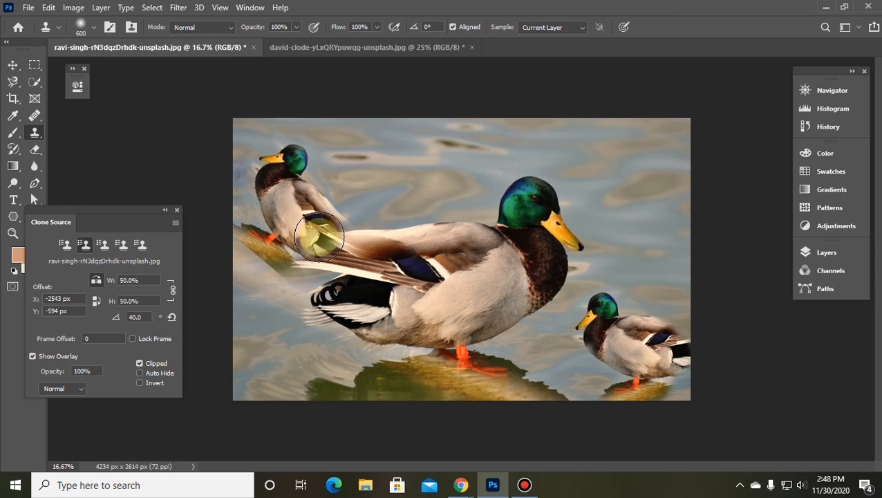
pyautogui.moveTo(266, 151)
pyautogui.mouseDown()
pyautogui.moveTo(322, 188)
pyautogui.moveTo(318, 223)
pyautogui.moveTo(334, 231)
pyautogui.moveTo(329, 278)
pyautogui.moveTo(314, 290)
pyautogui.moveTo(288, 247)
pyautogui.mouseUp()
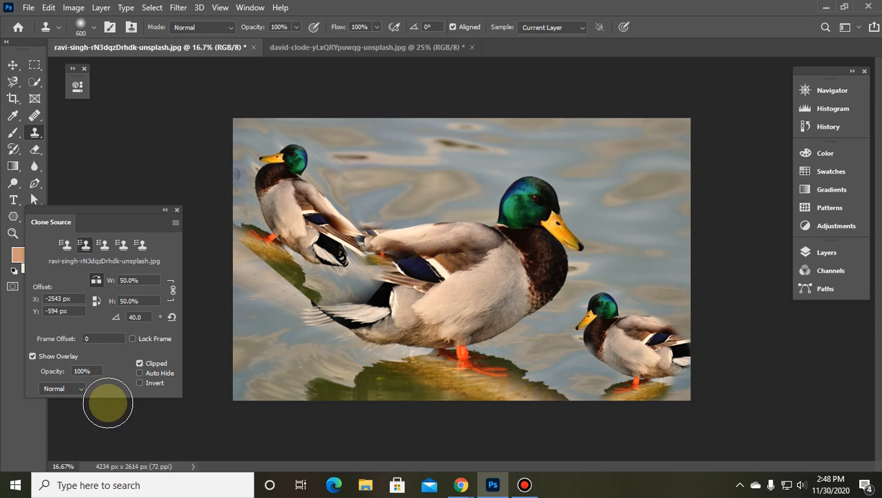
# Clone over the large duck's back and tail area with the overlay's Invert option on, and again with it off.
pyautogui.click(139, 382)
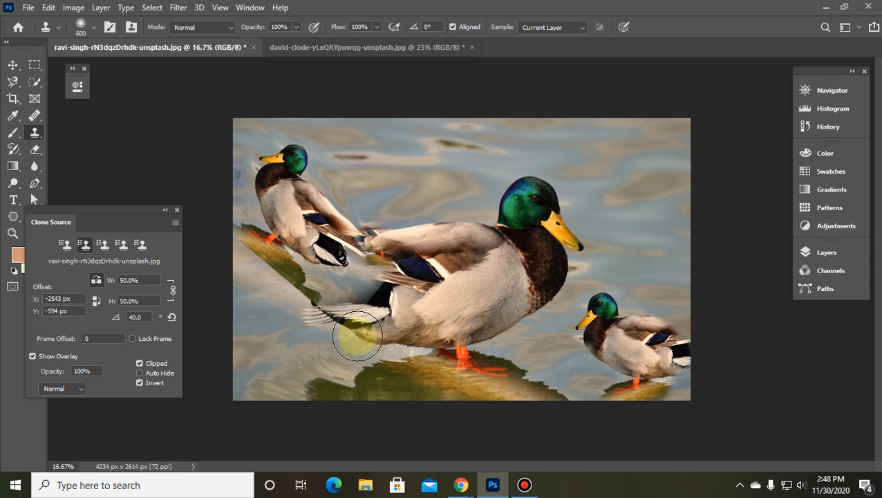
pyautogui.moveTo(394, 221)
pyautogui.mouseDown()
pyautogui.moveTo(424, 242)
pyautogui.moveTo(371, 194)
pyautogui.moveTo(402, 190)
pyautogui.moveTo(303, 245)
pyautogui.moveTo(373, 240)
pyautogui.moveTo(340, 221)
pyautogui.moveTo(402, 242)
pyautogui.moveTo(389, 186)
pyautogui.moveTo(317, 191)
pyautogui.moveTo(391, 203)
pyautogui.moveTo(392, 237)
pyautogui.moveTo(349, 240)
pyautogui.mouseUp()
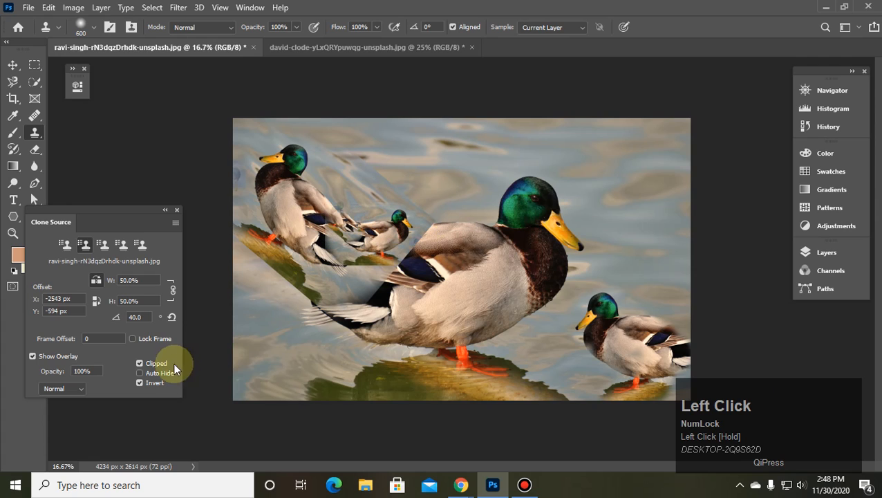
pyautogui.click(139, 383)
pyautogui.moveTo(414, 173)
pyautogui.mouseDown()
pyautogui.moveTo(349, 197)
pyautogui.moveTo(347, 246)
pyautogui.moveTo(399, 257)
pyautogui.moveTo(372, 277)
pyautogui.moveTo(386, 237)
pyautogui.moveTo(459, 203)
pyautogui.moveTo(423, 226)
pyautogui.moveTo(372, 232)
pyautogui.moveTo(349, 211)
pyautogui.moveTo(350, 191)
pyautogui.moveTo(359, 250)
pyautogui.moveTo(351, 189)
pyautogui.moveTo(393, 198)
pyautogui.moveTo(378, 249)
pyautogui.moveTo(339, 292)
pyautogui.moveTo(361, 261)
pyautogui.moveTo(351, 201)
pyautogui.moveTo(368, 224)
pyautogui.mouseUp()
# Resample the original duck's head and clone a tilted mirrored duck in the water at the photo's upper right.
pyautogui.keyDown('alt'); pyautogui.click(533, 210); pyautogui.keyUp('alt')
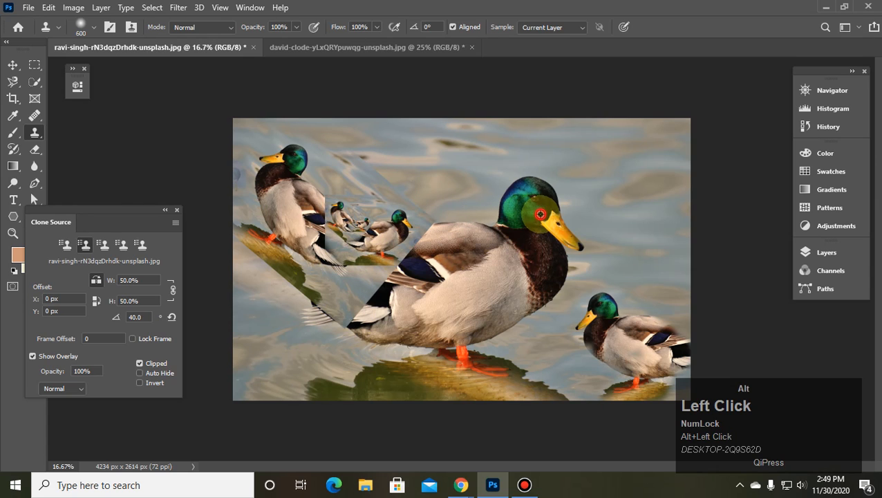
pyautogui.moveTo(611, 186)
pyautogui.mouseDown()
pyautogui.moveTo(636, 203)
pyautogui.moveTo(652, 272)
pyautogui.moveTo(667, 240)
pyautogui.moveTo(638, 244)
pyautogui.moveTo(651, 219)
pyautogui.moveTo(737, 240)
pyautogui.mouseUp()
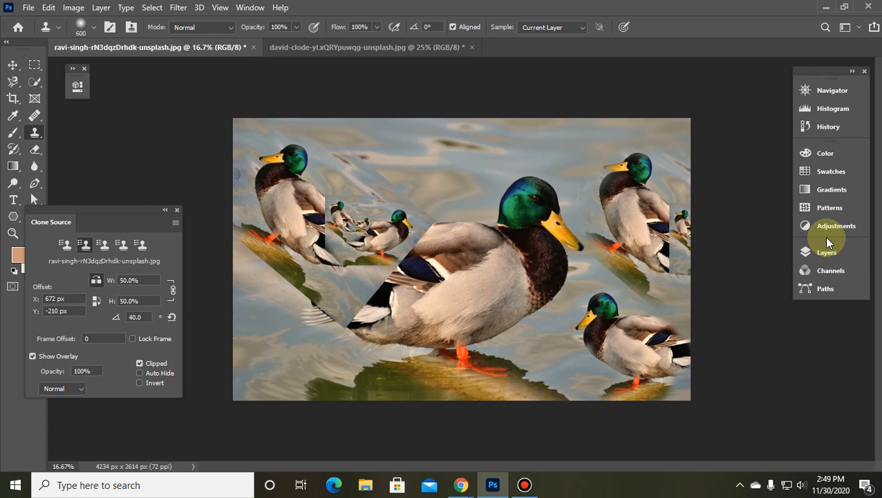
# Undo all the clone strokes, including the small duck at the lower right, so only the original duck remains.
pyautogui.hotkey('ctrl', 'z')
pyautogui.hotkey('ctrl', 'z')
pyautogui.hotkey('ctrl', 'z')
pyautogui.hotkey('ctrl', 'z')
pyautogui.hotkey('ctrl', 'z')
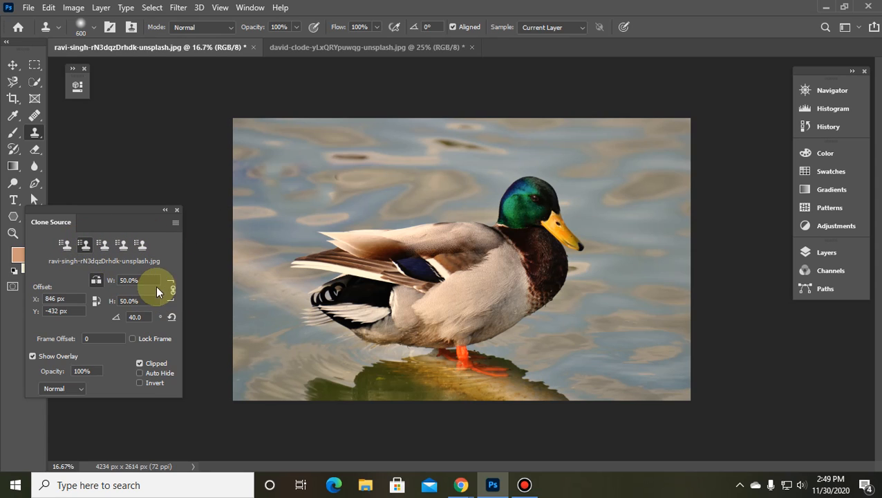
# Switch the clone source from horizontal to vertical flip, resample the duck's head and clone an upside-down duck at the photo's upper left.
pyautogui.click(95, 303)
pyautogui.click(95, 283)
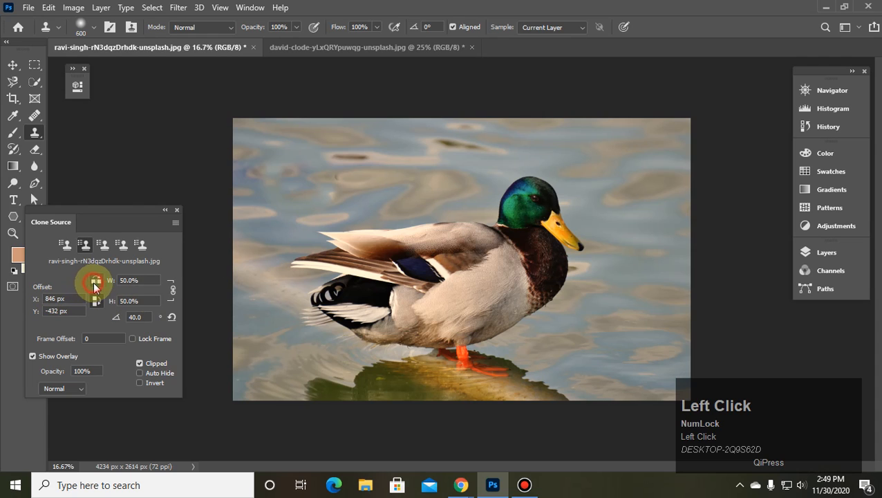
pyautogui.moveTo(293, 167)
pyautogui.mouseDown()
pyautogui.moveTo(298, 267)
pyautogui.moveTo(341, 252)
pyautogui.moveTo(511, 247)
pyautogui.mouseUp()
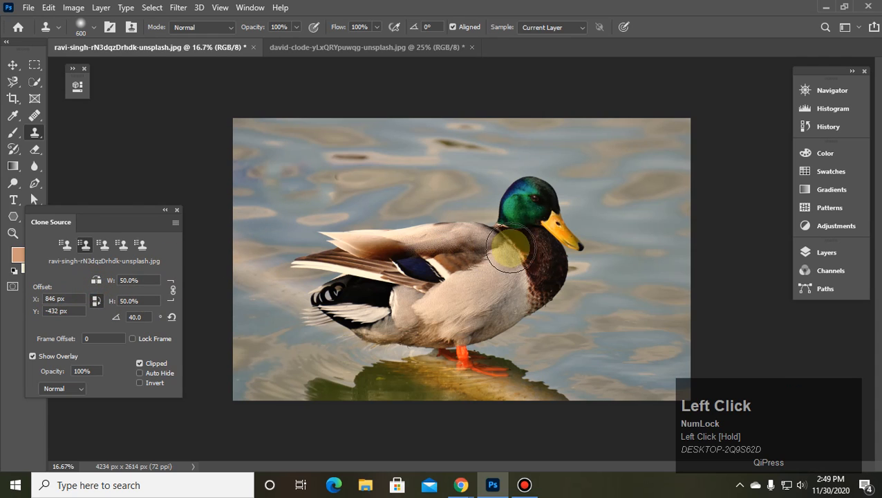
pyautogui.keyDown('alt'); pyautogui.click(549, 220); pyautogui.keyUp('alt')
pyautogui.moveTo(294, 181)
pyautogui.mouseDown()
pyautogui.moveTo(267, 202)
pyautogui.moveTo(291, 159)
pyautogui.moveTo(285, 134)
pyautogui.moveTo(334, 131)
pyautogui.moveTo(255, 113)
pyautogui.moveTo(246, 138)
pyautogui.mouseUp()
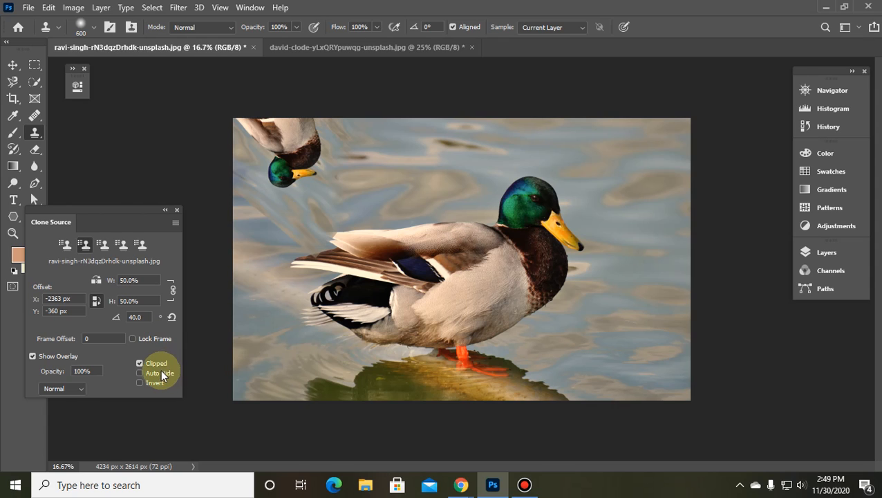
# Turn on the overlay's Auto Hide option, resample the duck's head, try a clone stroke over its chest and undo it.
pyautogui.click(154, 377)
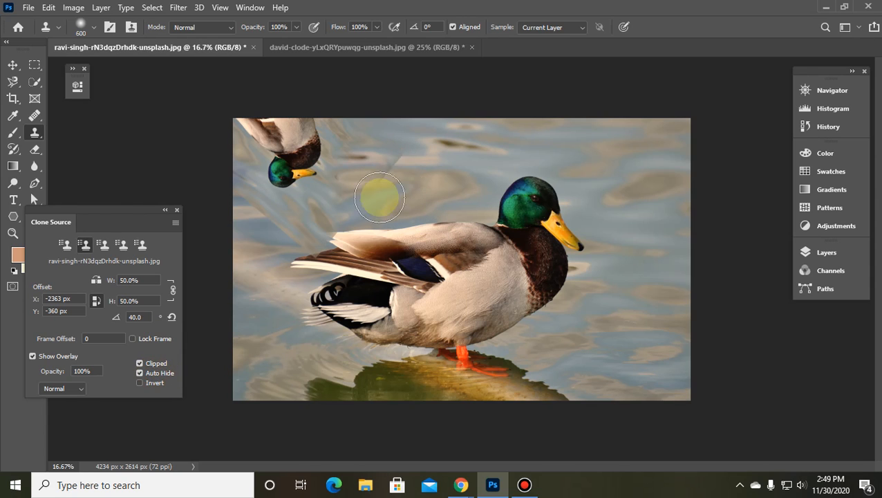
pyautogui.hotkey('alt', 'space')
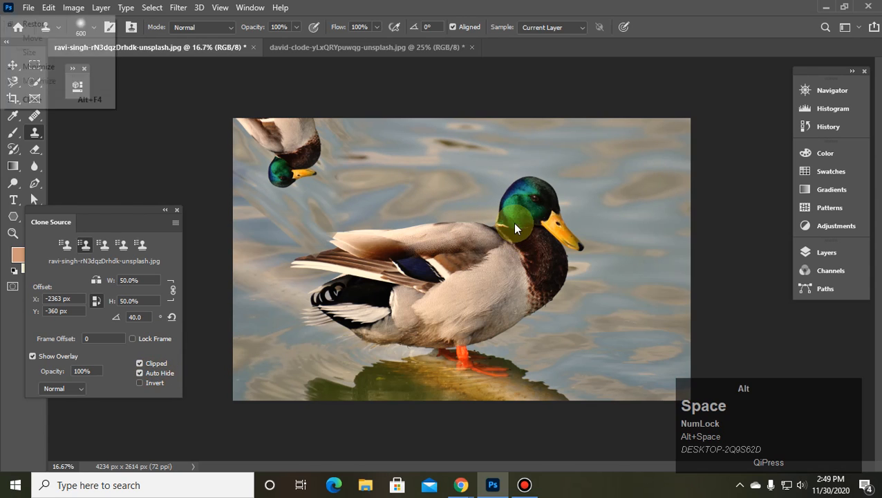
pyautogui.click(523, 213)
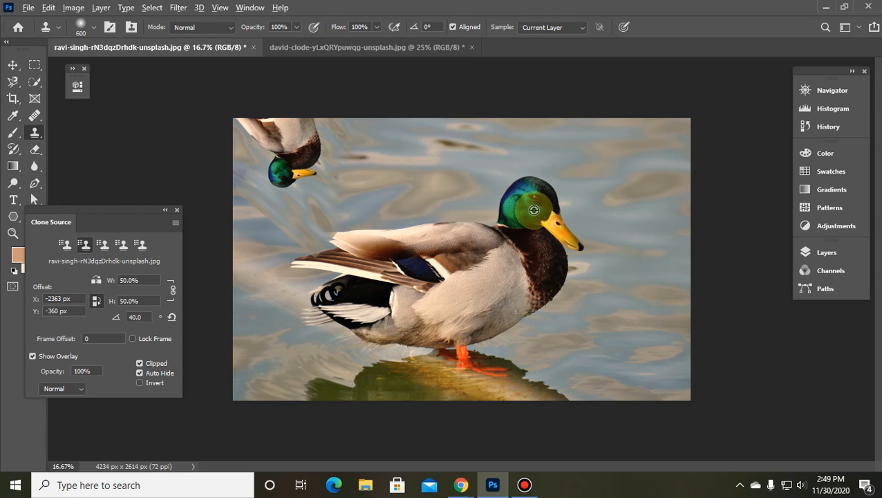
pyautogui.keyDown('alt'); pyautogui.click(529, 207); pyautogui.keyUp('alt')
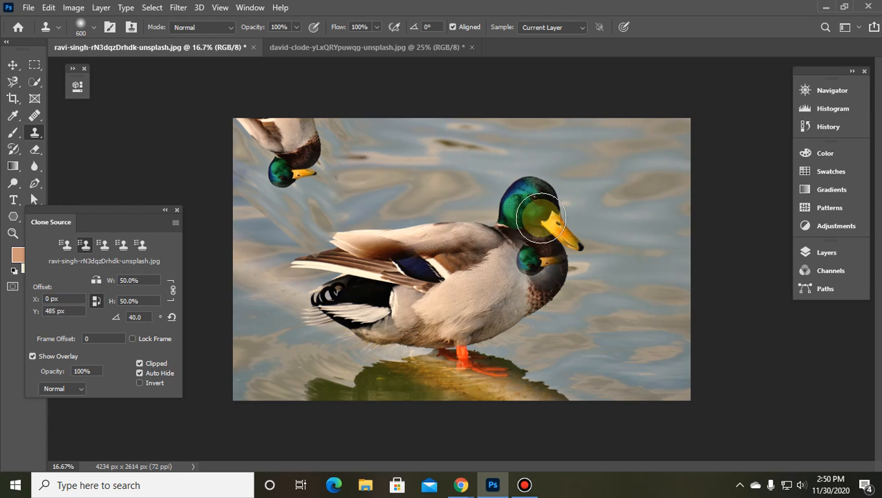
pyautogui.click(351, 278)
pyautogui.hotkey('ctrl', 'z')
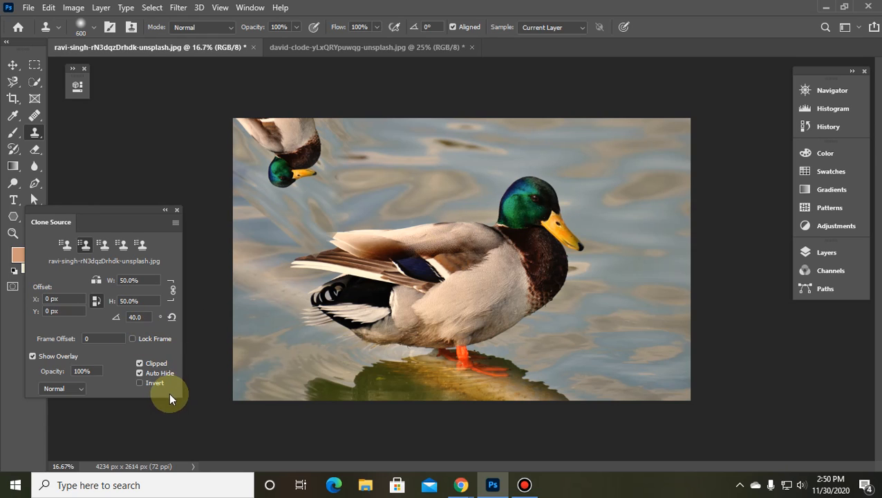
# Clone an upside-down duck at the photo's upper right with Auto Hide on, and paint below it with Auto Hide off.
pyautogui.click(141, 374)
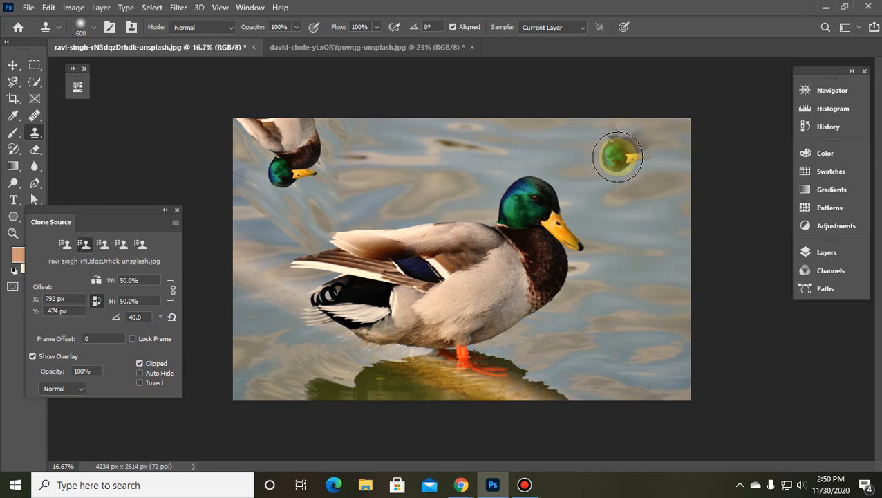
pyautogui.click(153, 373)
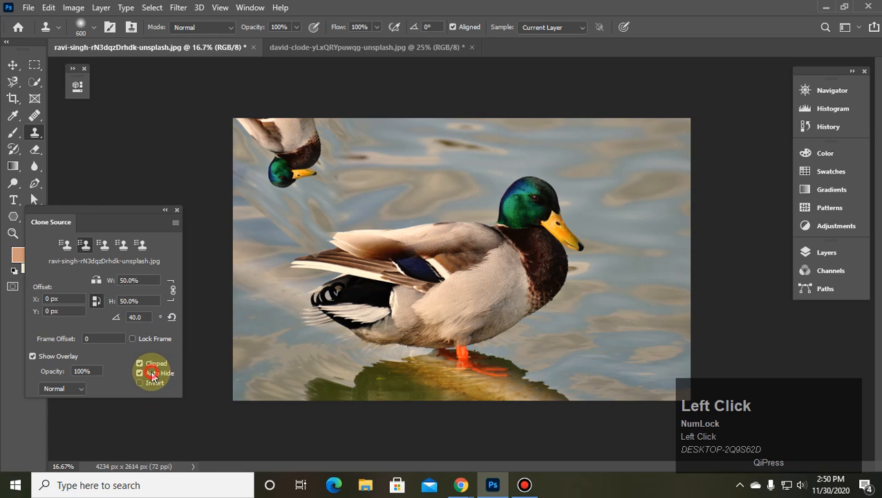
pyautogui.moveTo(573, 153); pyautogui.dragTo(648, 149)
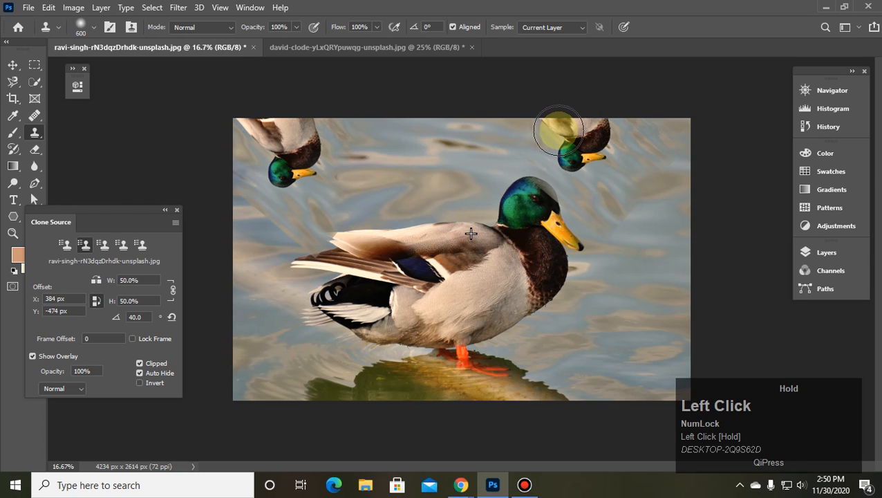
pyautogui.click(144, 374)
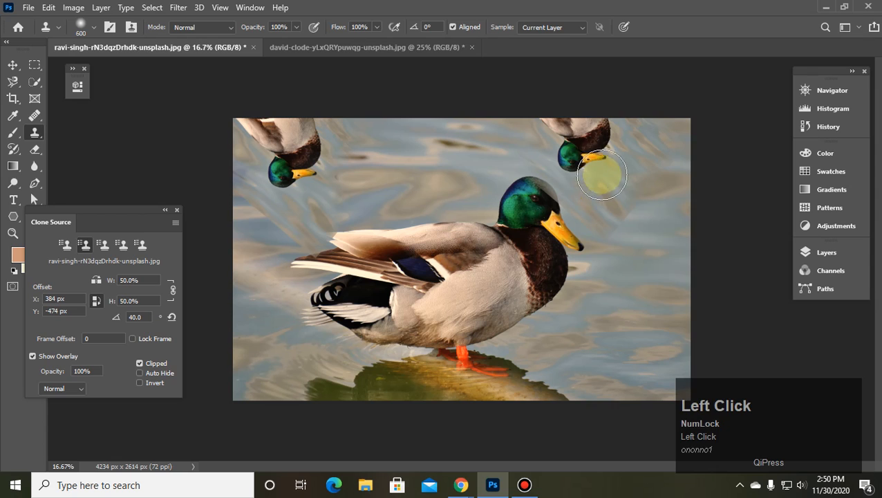
pyautogui.moveTo(616, 173)
pyautogui.mouseDown()
pyautogui.moveTo(650, 216)
pyautogui.moveTo(627, 181)
pyautogui.moveTo(597, 168)
pyautogui.moveTo(498, 163)
pyautogui.moveTo(387, 183)
pyautogui.moveTo(584, 199)
pyautogui.moveTo(516, 228)
pyautogui.moveTo(580, 197)
pyautogui.moveTo(619, 298)
pyautogui.moveTo(604, 165)
pyautogui.moveTo(571, 203)
pyautogui.moveTo(648, 267)
pyautogui.mouseUp()
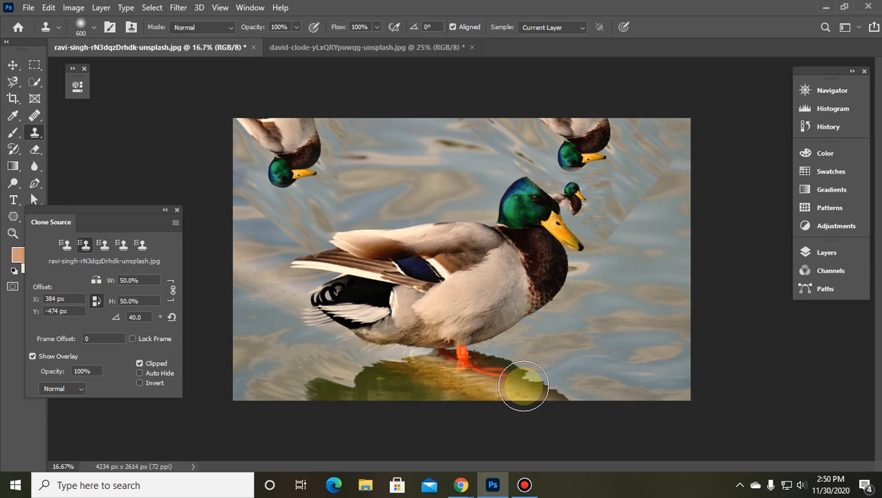
# Undo all the upside-down duck clones and close the clone source settings.
pyautogui.hotkey('ctrl', 'z')
pyautogui.hotkey('ctrl', 'z')
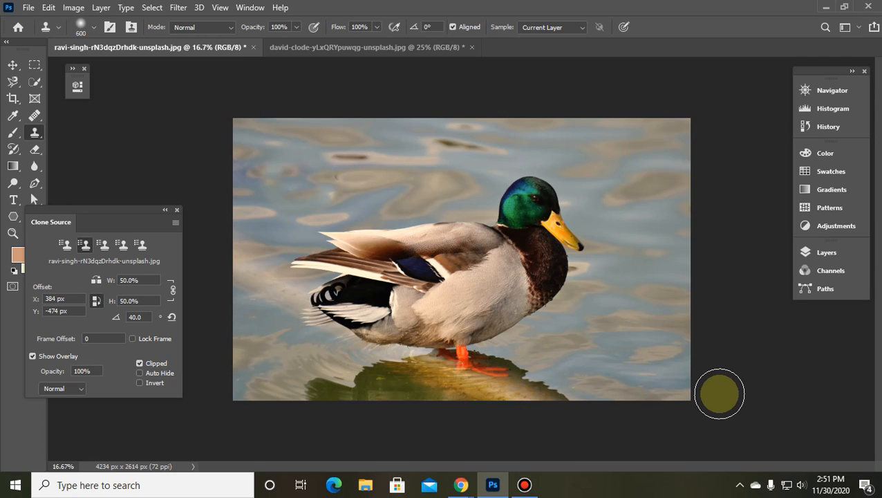
pyautogui.click(177, 210)
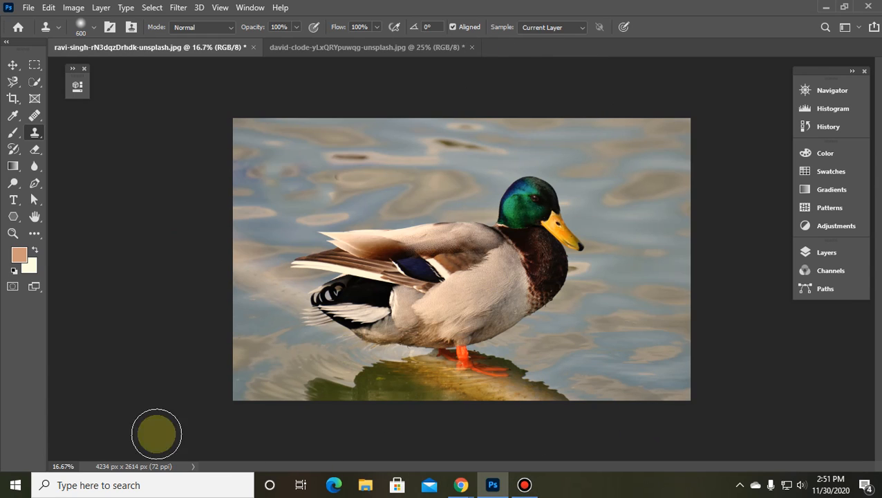
# Switch to the Pattern Stamp tool, expand the Trees, Grass and Water pattern groups and choose the first Trees pattern.
pyautogui.click(40, 133)
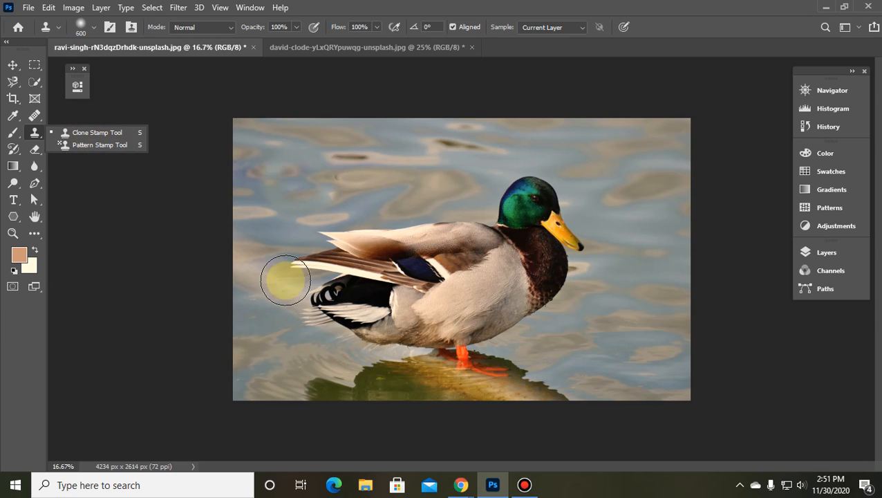
pyautogui.click(100, 147)
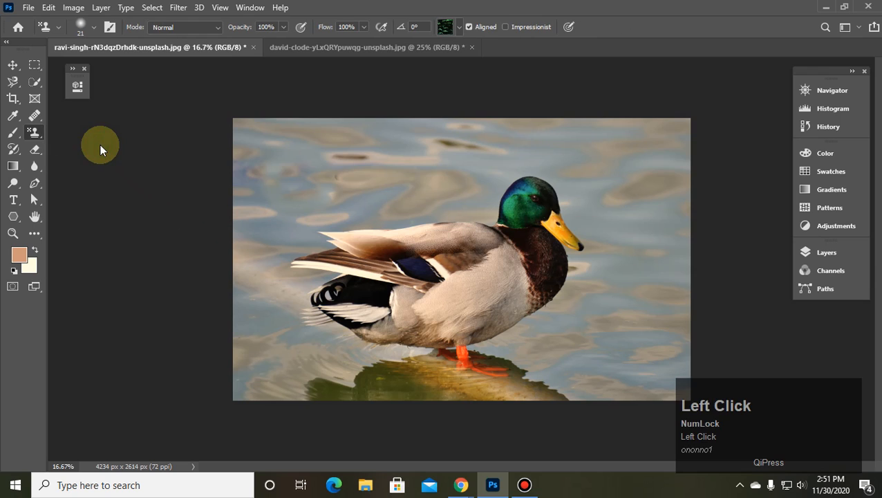
pyautogui.click(459, 26)
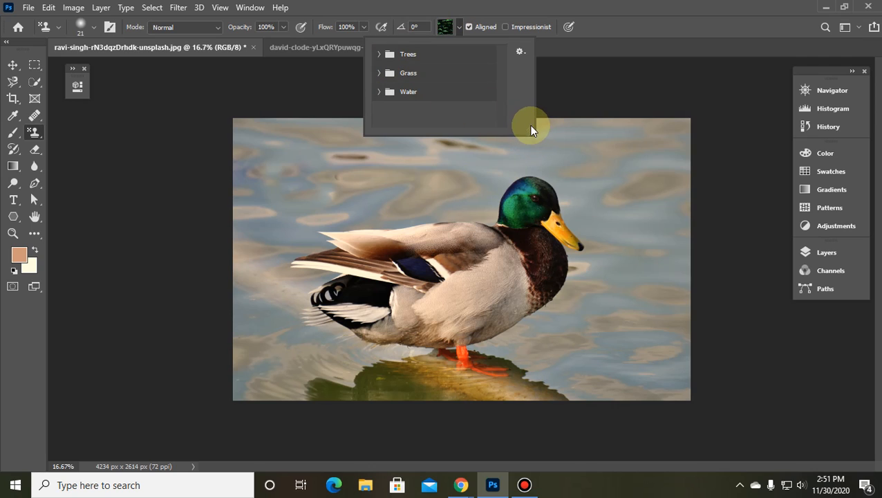
pyautogui.click(378, 55)
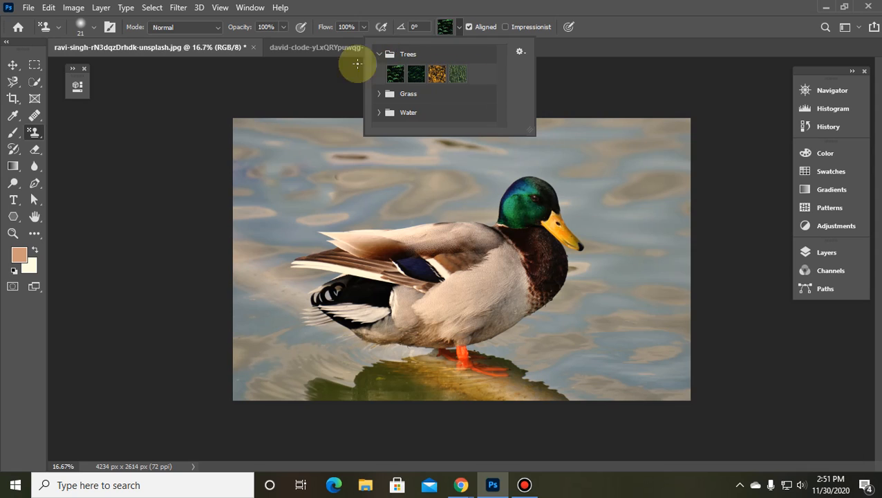
pyautogui.click(379, 93)
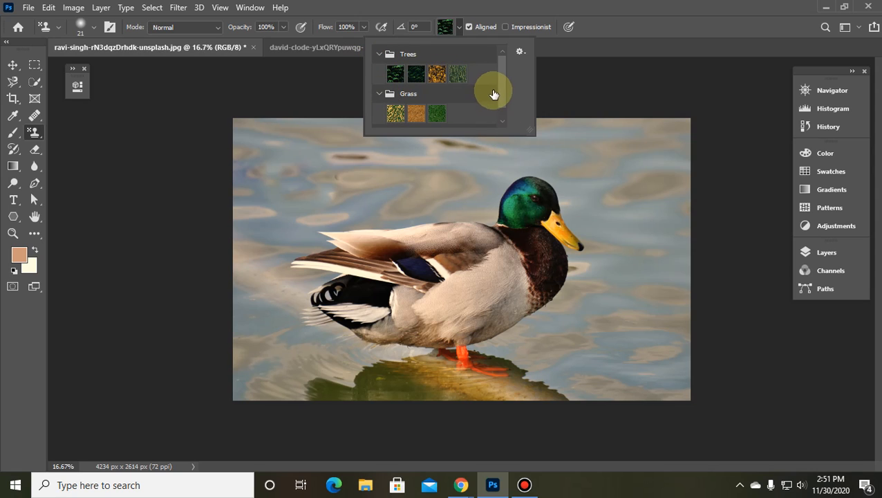
pyautogui.moveTo(504, 97); pyautogui.dragTo(504, 109)
pyautogui.click(379, 119)
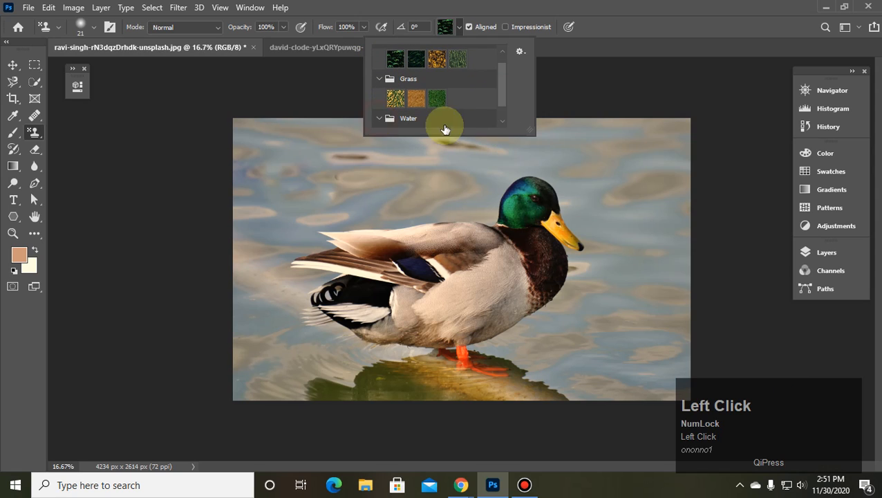
pyautogui.moveTo(499, 79)
pyautogui.mouseDown()
pyautogui.moveTo(493, 119)
pyautogui.moveTo(510, 75)
pyautogui.mouseUp()
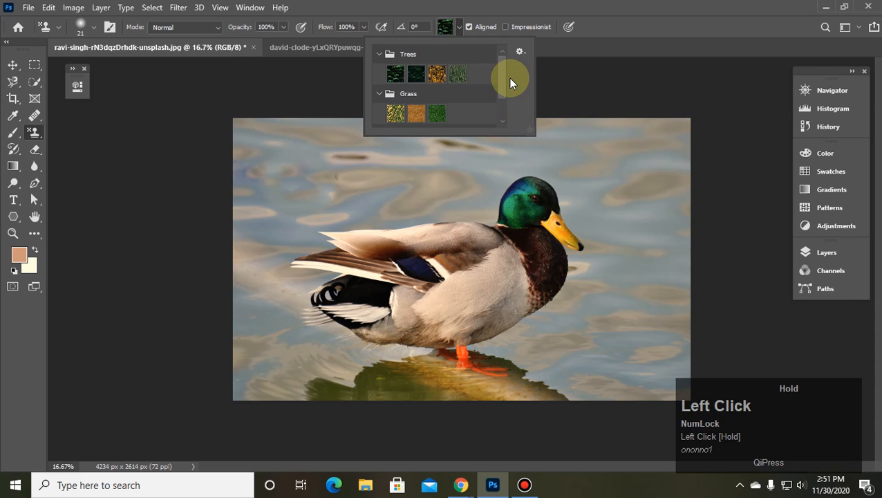
pyautogui.click(397, 73)
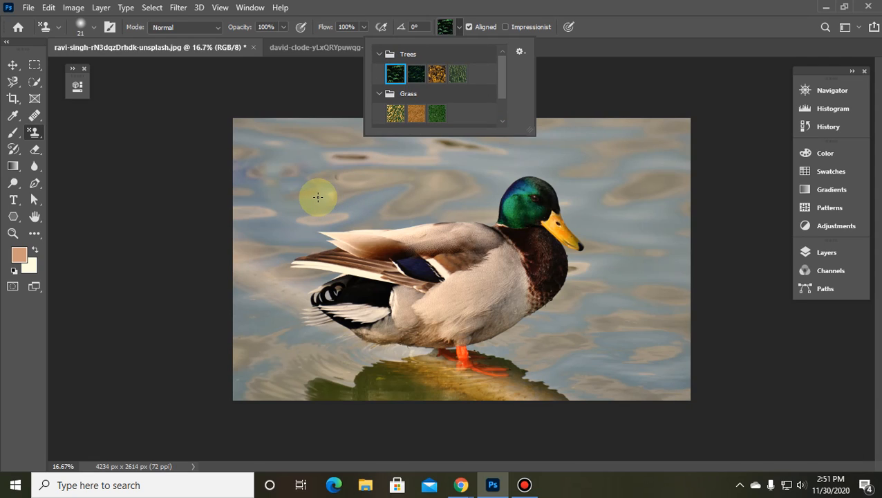
# Enlarge the Pattern Stamp brush to size 300.
pyautogui.press(']')
pyautogui.press(']')
pyautogui.press(']')
pyautogui.press(']')
pyautogui.press(']')
pyautogui.press(']')
pyautogui.press(']')
pyautogui.press(']')
pyautogui.press(']')
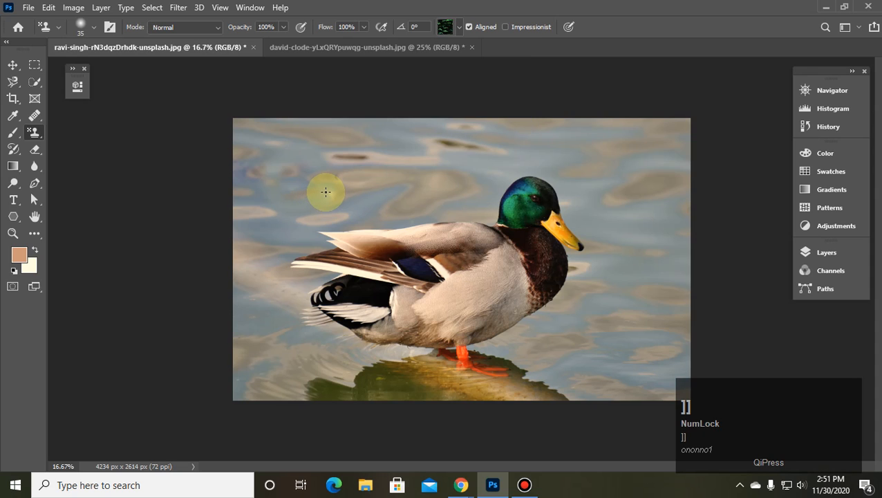
pyautogui.press(']')
pyautogui.press(']')
# Paint the dark leaf pattern across the water and the duck's back and head, and undo the strokes.
pyautogui.moveTo(321, 183)
pyautogui.mouseDown()
pyautogui.moveTo(301, 168)
pyautogui.moveTo(306, 187)
pyautogui.moveTo(281, 186)
pyautogui.moveTo(278, 158)
pyautogui.moveTo(297, 141)
pyautogui.moveTo(319, 149)
pyautogui.moveTo(316, 186)
pyautogui.moveTo(307, 204)
pyautogui.moveTo(275, 196)
pyautogui.moveTo(266, 143)
pyautogui.moveTo(304, 136)
pyautogui.mouseUp()
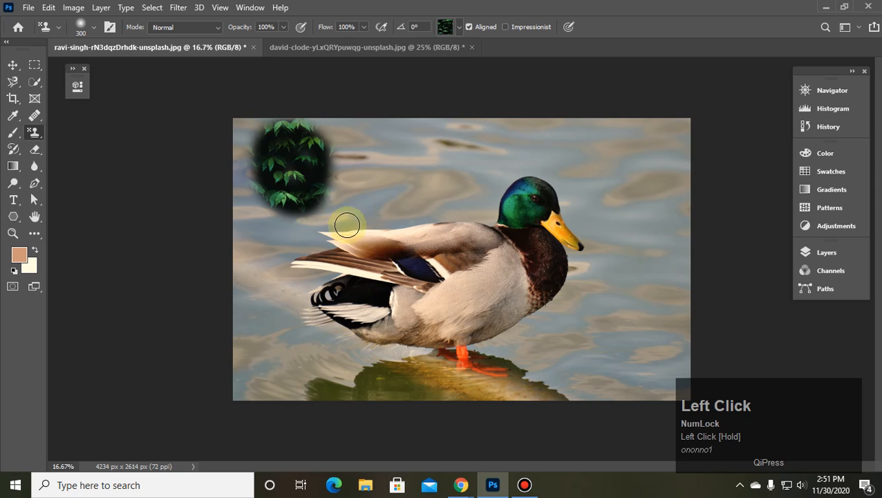
pyautogui.moveTo(426, 174)
pyautogui.mouseDown()
pyautogui.moveTo(469, 150)
pyautogui.moveTo(495, 220)
pyautogui.moveTo(456, 285)
pyautogui.moveTo(349, 226)
pyautogui.moveTo(341, 140)
pyautogui.mouseUp()
pyautogui.moveTo(494, 191)
pyautogui.mouseDown()
pyautogui.moveTo(622, 276)
pyautogui.moveTo(595, 233)
pyautogui.moveTo(557, 130)
pyautogui.moveTo(344, 174)
pyautogui.mouseUp()
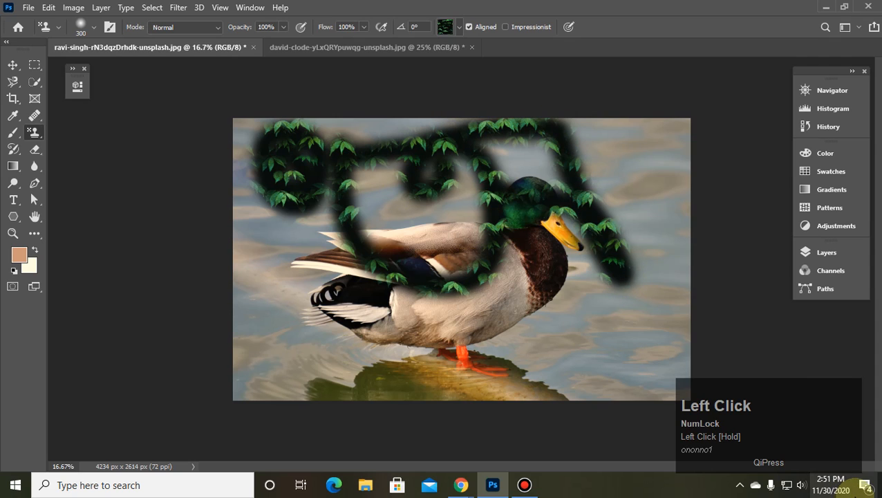
pyautogui.click(866, 488)
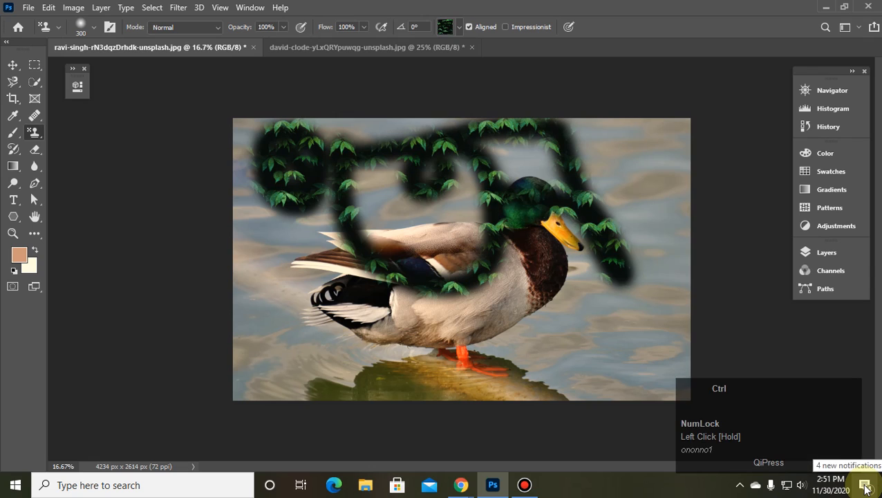
pyautogui.hotkey('ctrl', 'z')
pyautogui.hotkey('ctrl', 'z')
pyautogui.hotkey('ctrl', 'z')
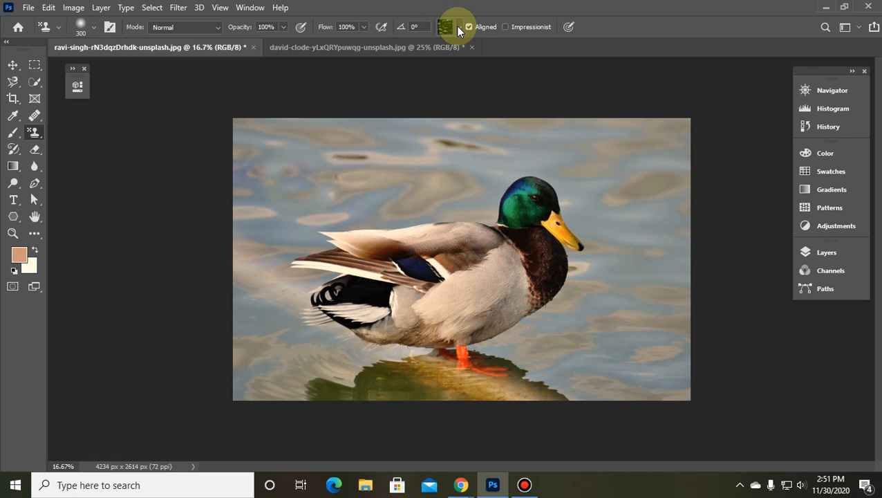
# Paint a large letter A over the duck's tail and body with the brown Grass pattern, and undo its crossbar.
pyautogui.click(456, 26)
pyautogui.click(416, 113)
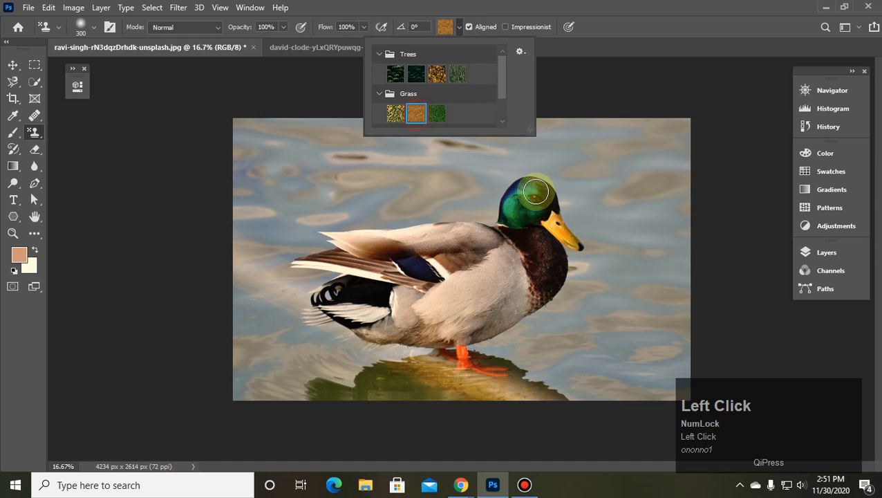
pyautogui.moveTo(283, 354)
pyautogui.mouseDown()
pyautogui.moveTo(365, 145)
pyautogui.moveTo(459, 321)
pyautogui.mouseUp()
pyautogui.moveTo(319, 267); pyautogui.dragTo(416, 258)
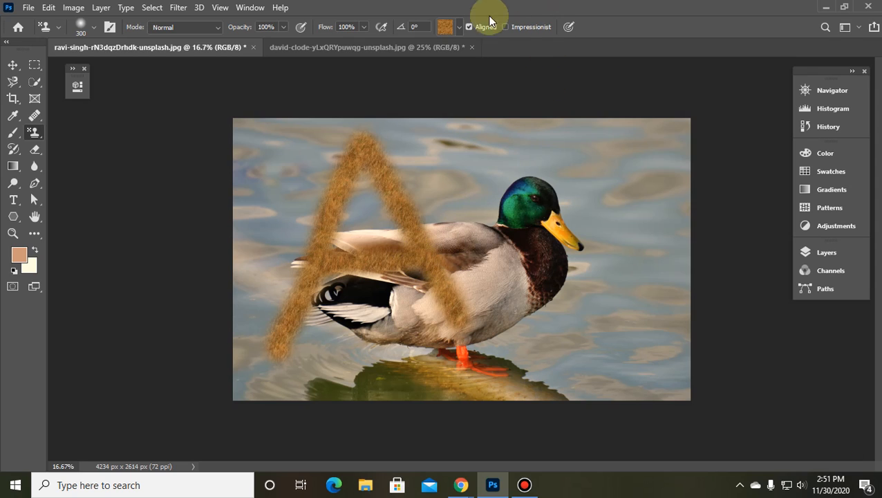
pyautogui.click(457, 28)
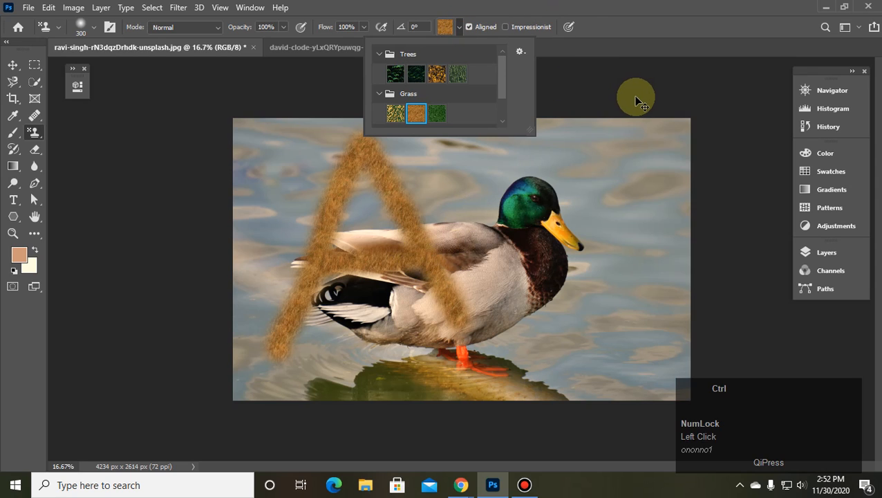
pyautogui.hotkey('ctrl', 'z')
# Choose the third Water pattern and paint a filled four-sided block over the duck's head and chest.
pyautogui.click(458, 26)
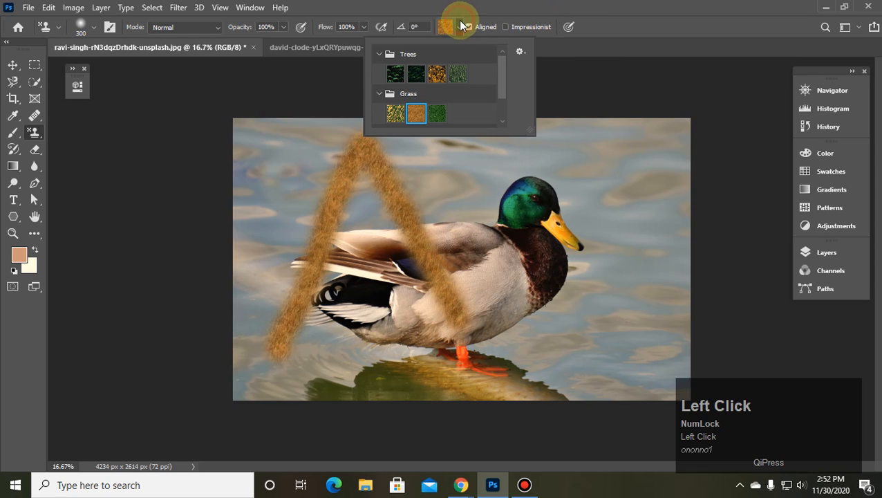
pyautogui.click(504, 93)
pyautogui.click(441, 119)
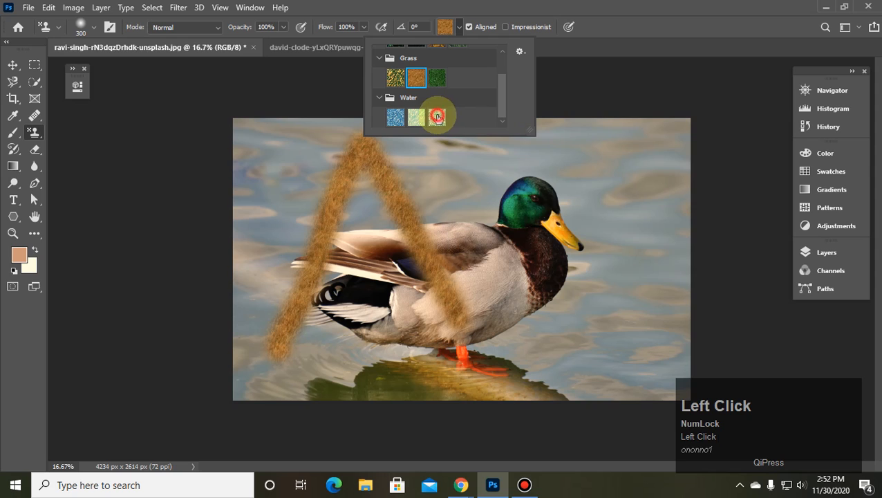
pyautogui.click(636, 220)
pyautogui.moveTo(625, 143)
pyautogui.mouseDown()
pyautogui.moveTo(650, 264)
pyautogui.moveTo(508, 296)
pyautogui.moveTo(469, 143)
pyautogui.moveTo(594, 122)
pyautogui.moveTo(654, 221)
pyautogui.mouseUp()
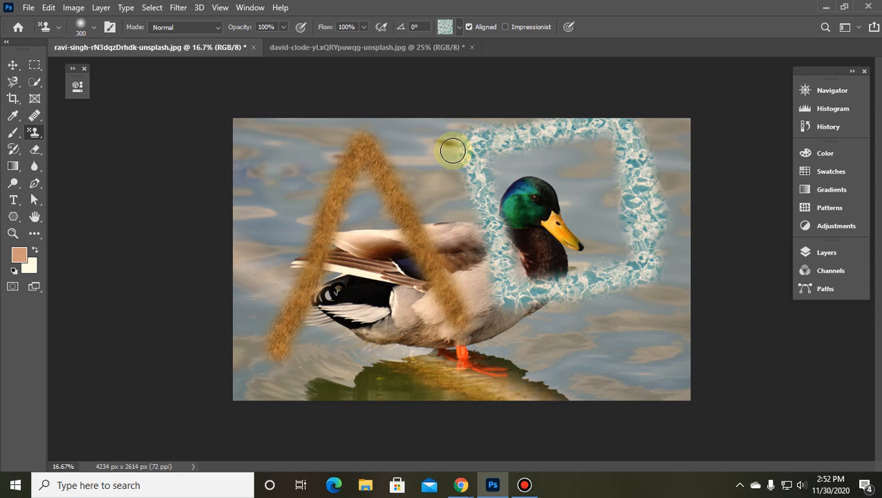
pyautogui.moveTo(615, 133)
pyautogui.mouseDown()
pyautogui.moveTo(605, 172)
pyautogui.moveTo(641, 238)
pyautogui.moveTo(582, 164)
pyautogui.moveTo(589, 145)
pyautogui.moveTo(612, 230)
pyautogui.moveTo(588, 250)
pyautogui.moveTo(570, 237)
pyautogui.moveTo(550, 243)
pyautogui.moveTo(513, 181)
pyautogui.moveTo(480, 154)
pyautogui.moveTo(499, 222)
pyautogui.moveTo(613, 269)
pyautogui.moveTo(568, 263)
pyautogui.mouseUp()
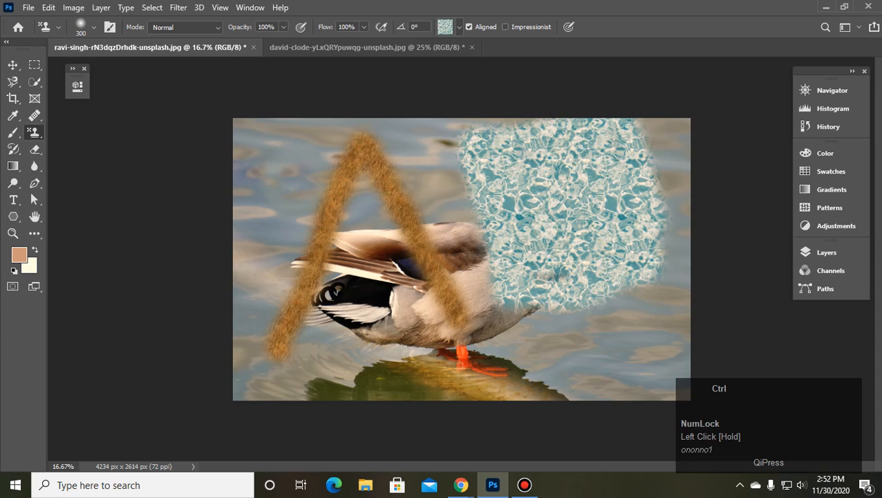
# Undo all the pattern strokes painted on the duck photo.
pyautogui.hotkey('ctrl', 'z')
pyautogui.hotkey('ctrl', 'z')
pyautogui.hotkey('ctrl', 'z')
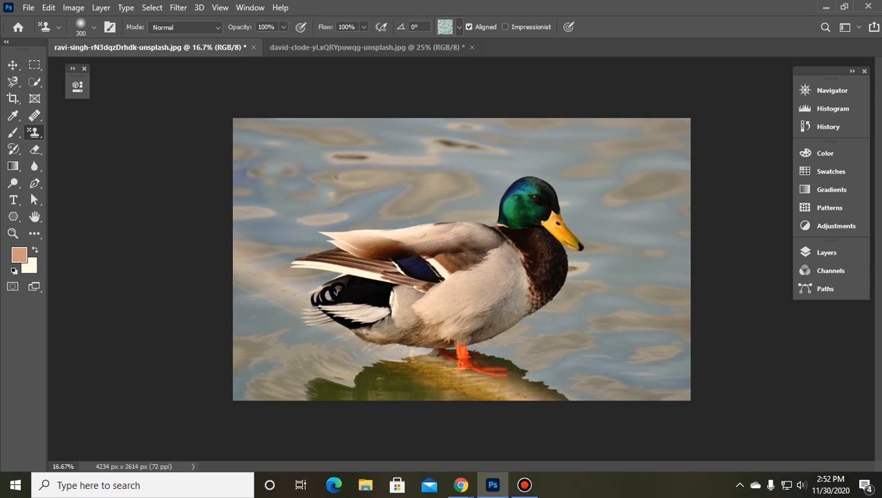
# Open the landscape photo with file ID KWTkd7mHqKE from the Cloud folder inside Image for ClassTask.
pyautogui.click(410, 49)
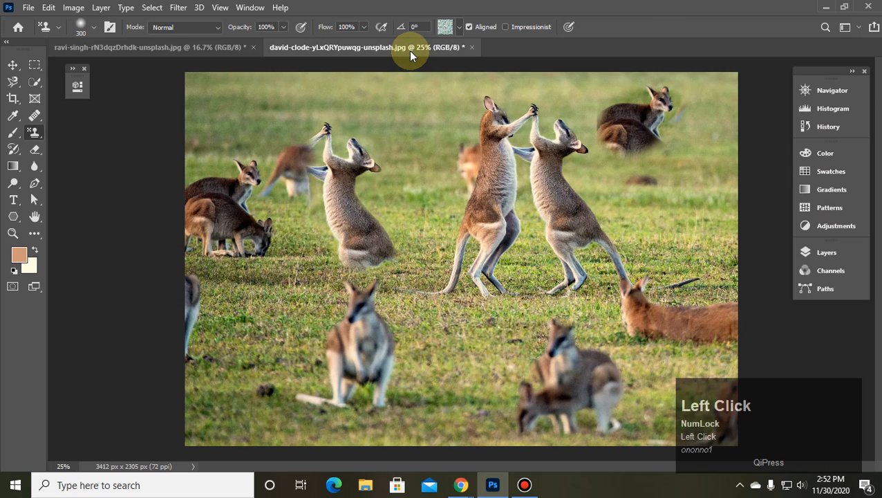
pyautogui.click(28, 8)
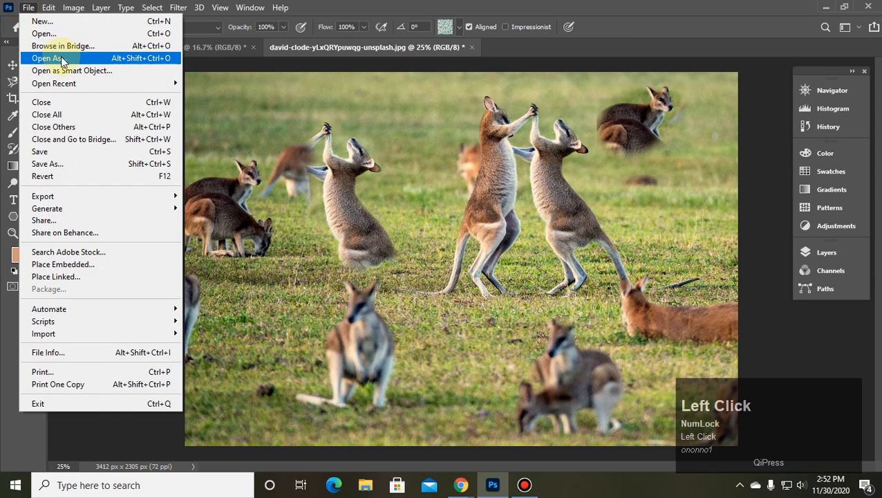
pyautogui.click(40, 33)
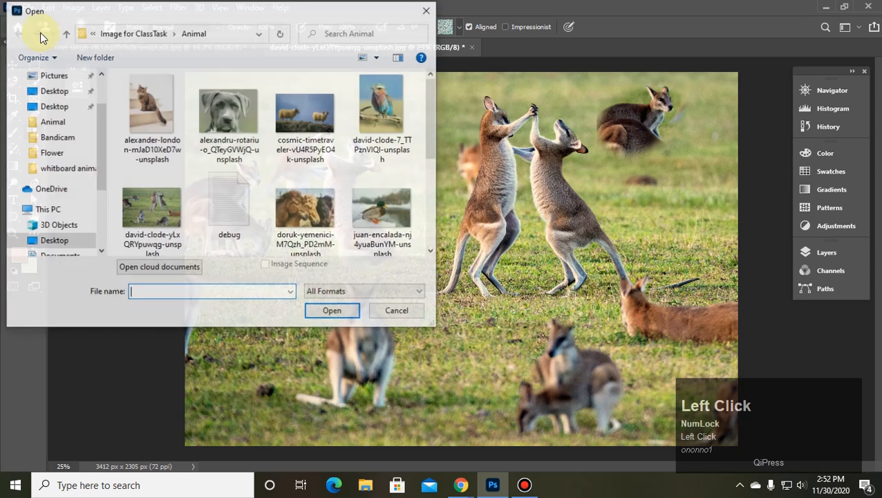
pyautogui.click(142, 33)
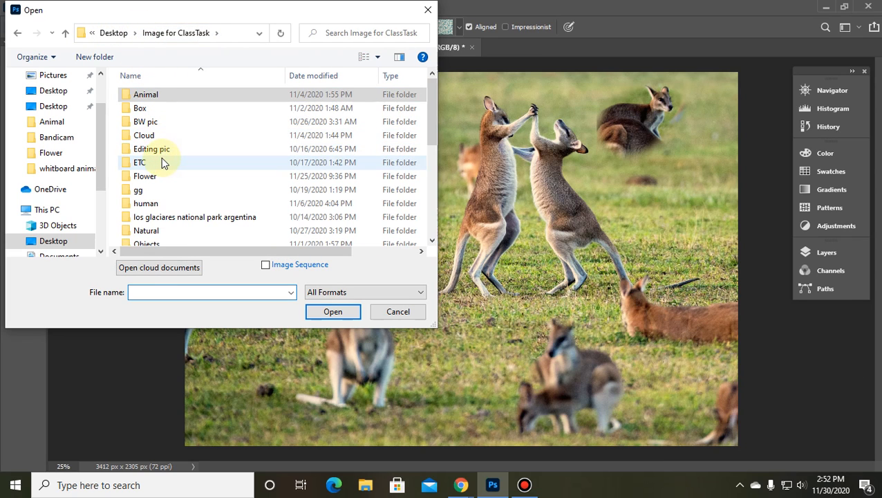
pyautogui.doubleClick(147, 136)
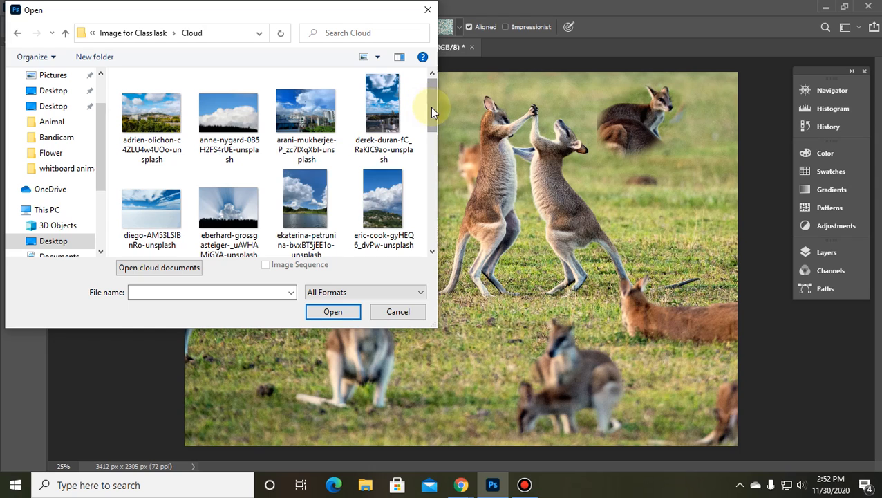
pyautogui.moveTo(430, 107); pyautogui.dragTo(424, 180)
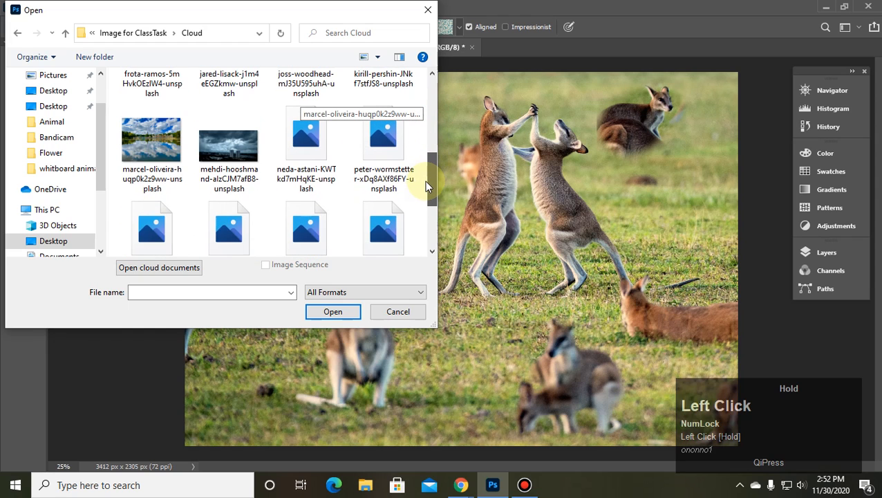
pyautogui.doubleClick(314, 137)
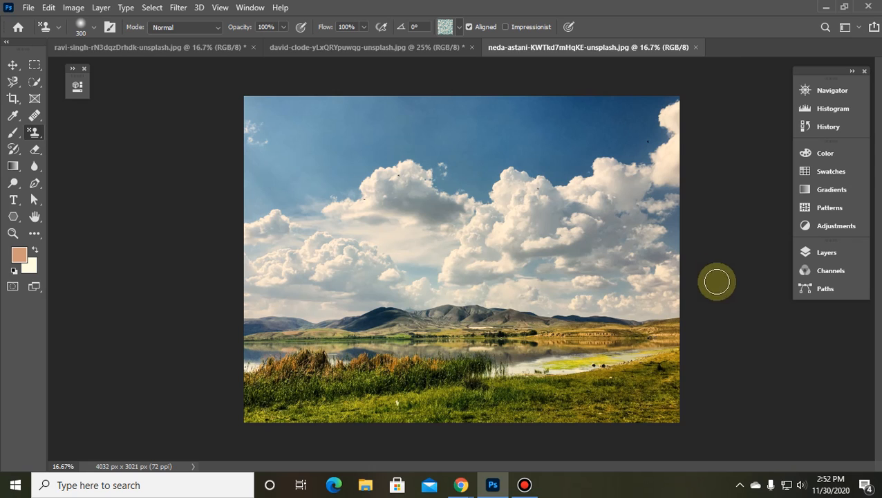
# Resize the landscape photo to a width of 20 inches, keeping its proportions and the 72 pixels/inch resolution.
pyautogui.click(74, 8)
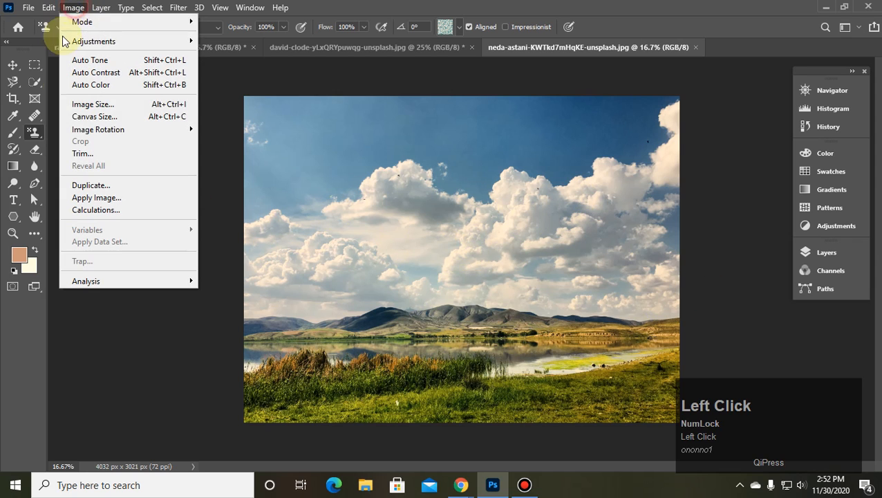
pyautogui.click(105, 105)
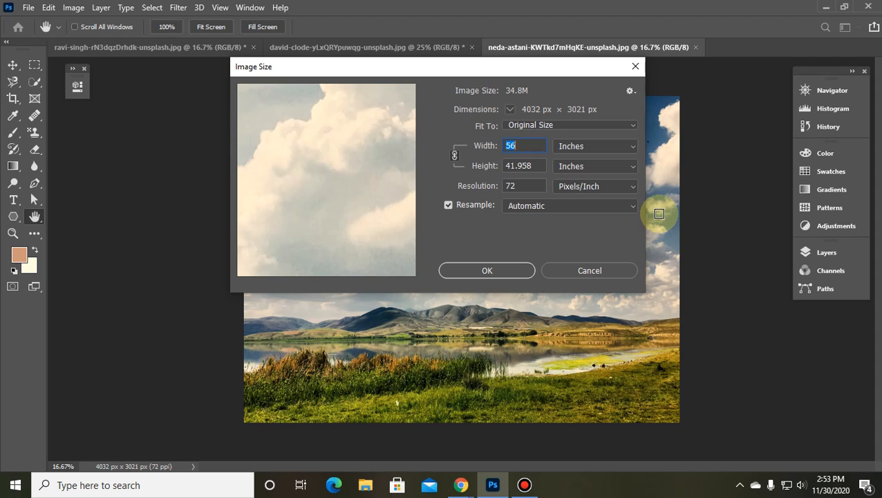
pyautogui.write('20')
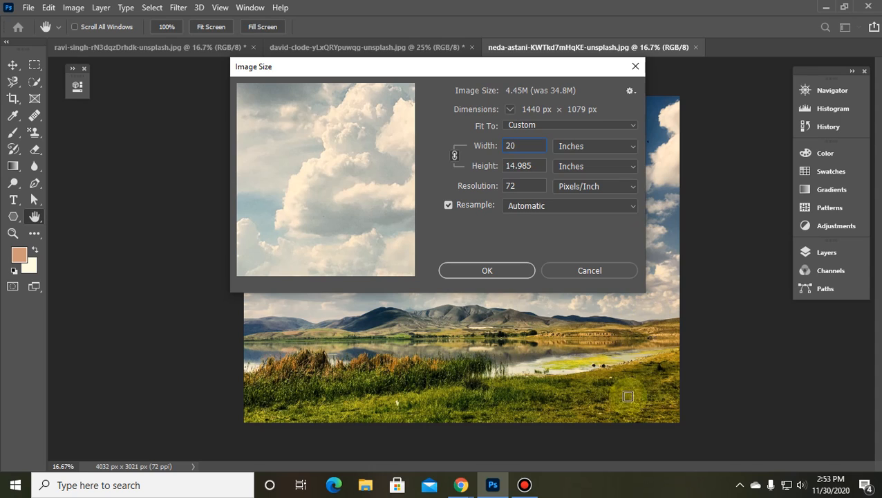
pyautogui.click(483, 275)
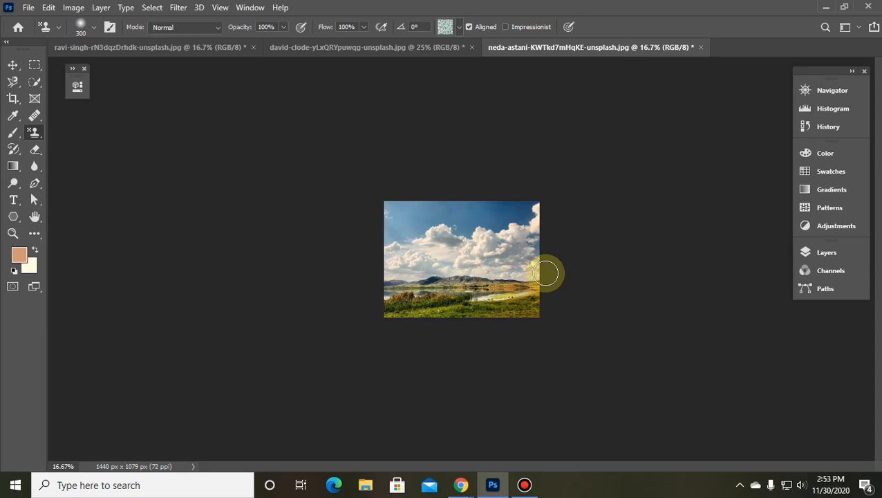
pyautogui.hotkey('ctrl', ']')
pyautogui.hotkey('ctrl', ']')
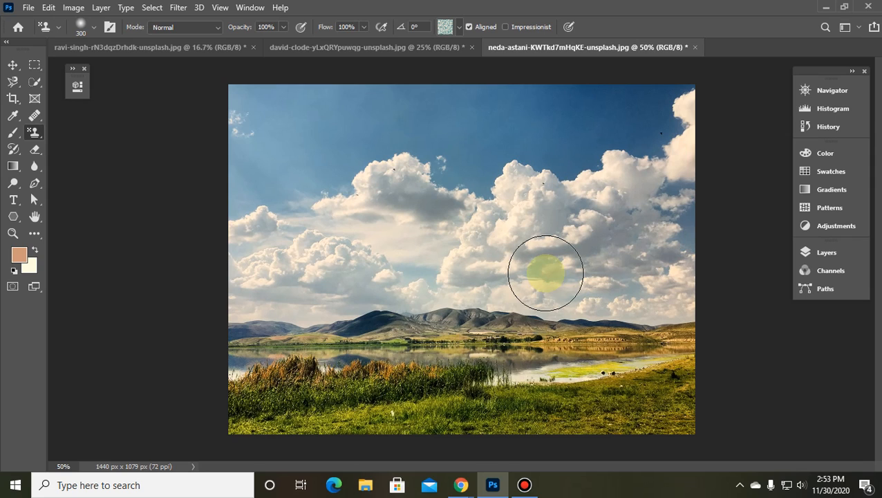
pyautogui.moveTo(470, 7)
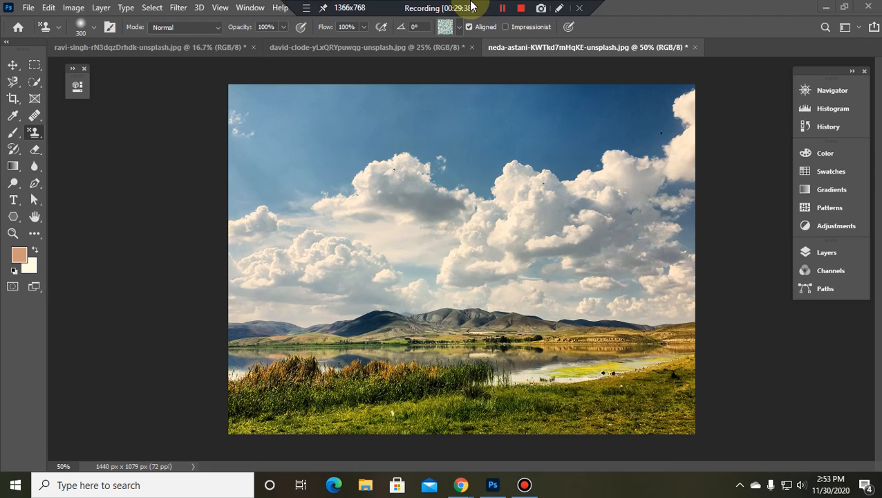
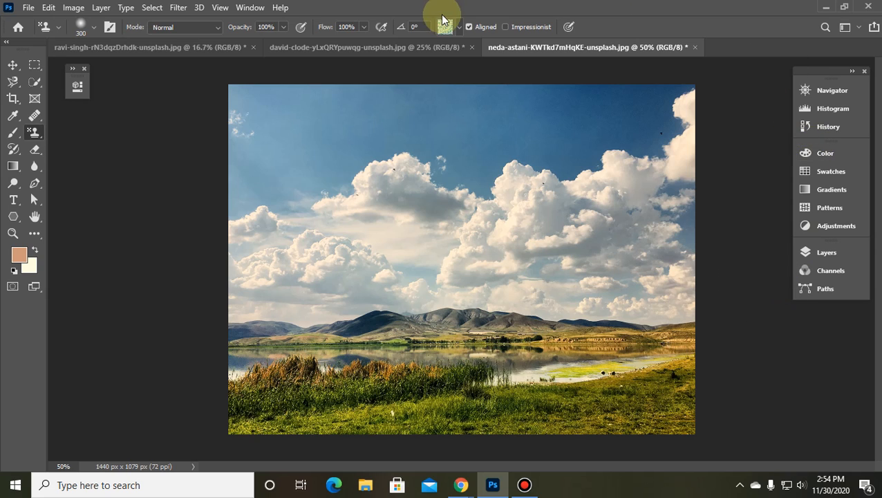
# Define the resized landscape photo as a new pattern named "Ledp 1".
pyautogui.click(49, 8)
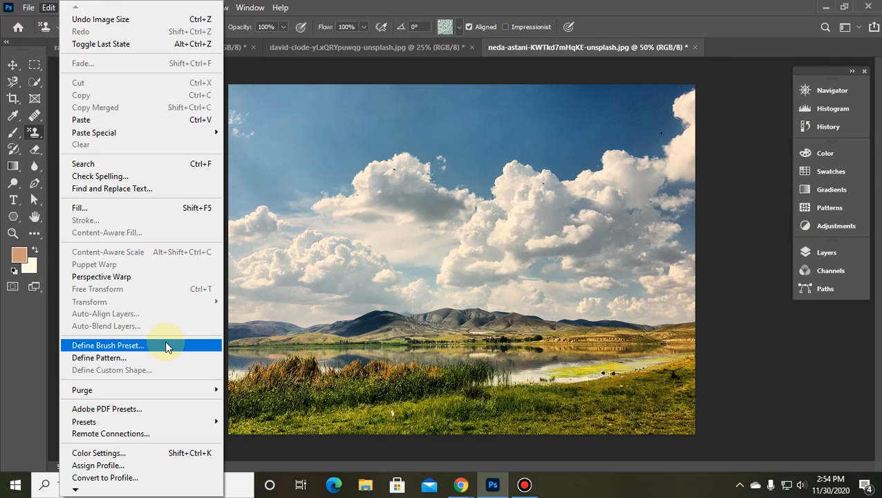
pyautogui.click(125, 358)
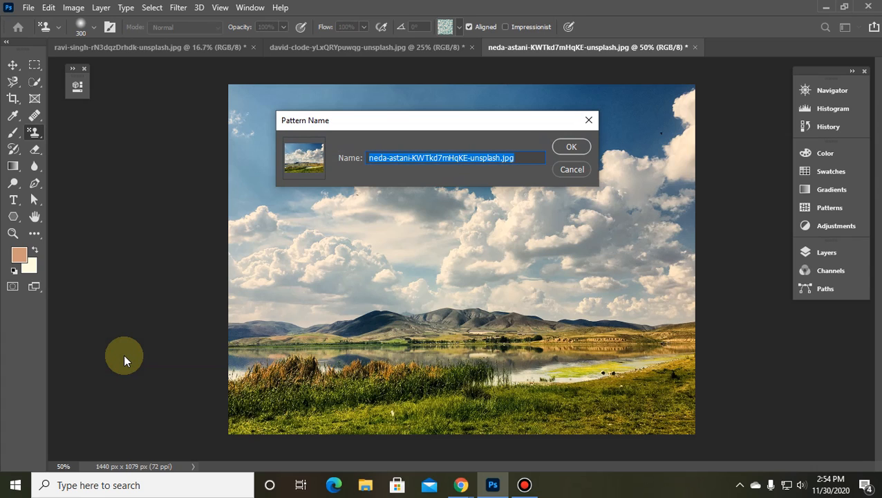
pyautogui.write('Le')
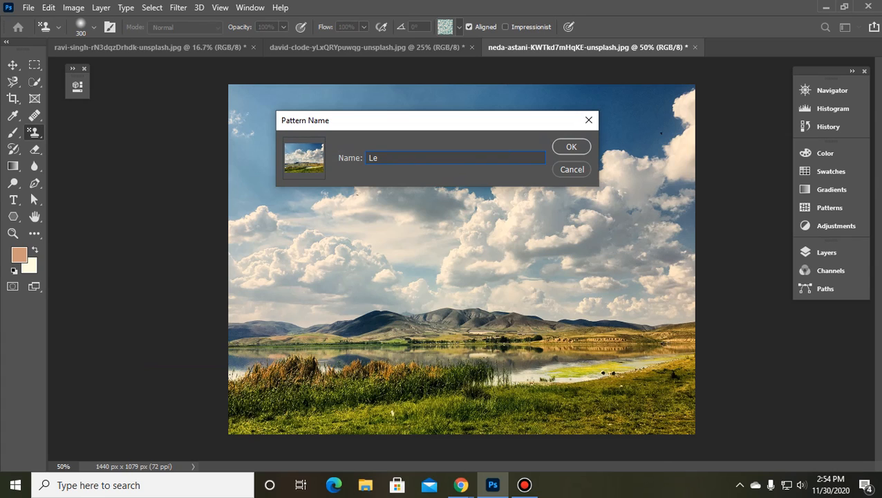
pyautogui.write('dp 1')
pyautogui.click(559, 147)
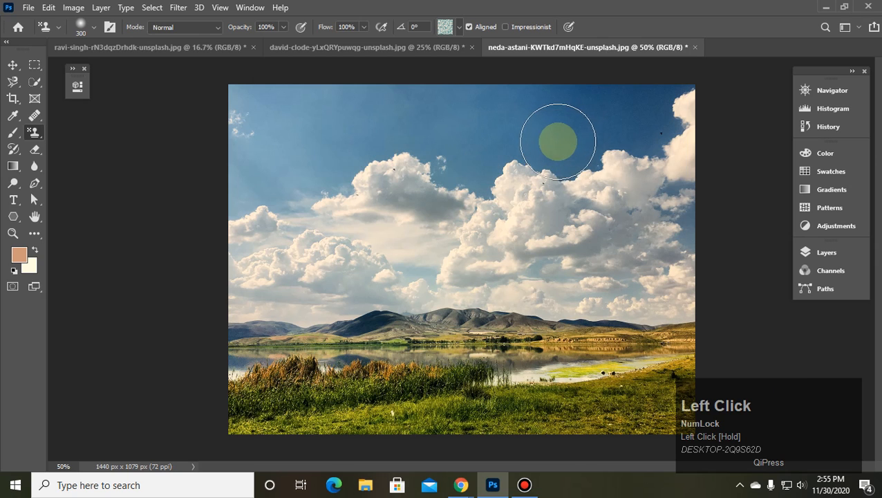
# Close the landscape photo without saving it and return to the duck photo.
pyautogui.click(697, 48)
pyautogui.click(437, 197)
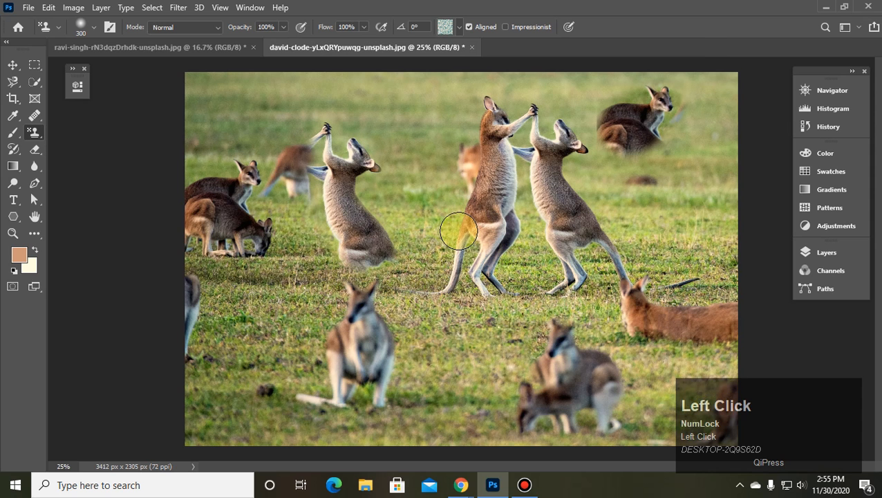
pyautogui.click(172, 48)
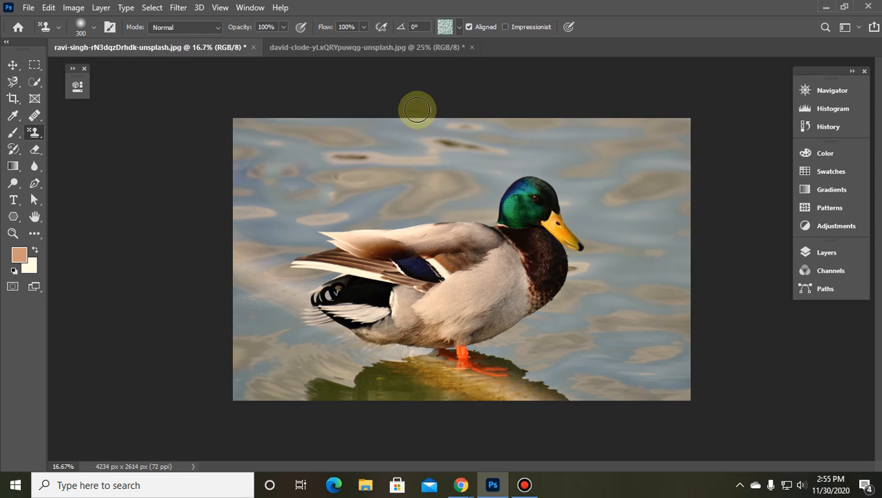
# Choose the custom landscape pattern below the Water group and dab it on the water above the duck's tail.
pyautogui.click(459, 26)
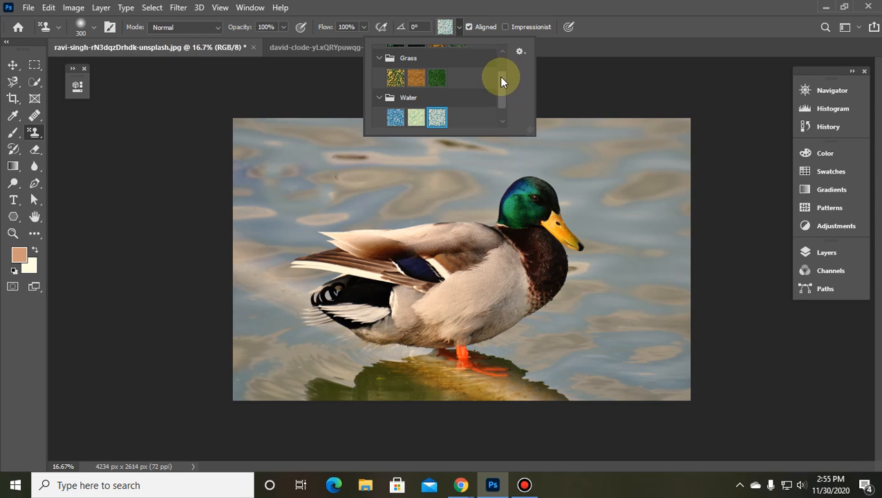
pyautogui.moveTo(503, 82); pyautogui.dragTo(500, 107)
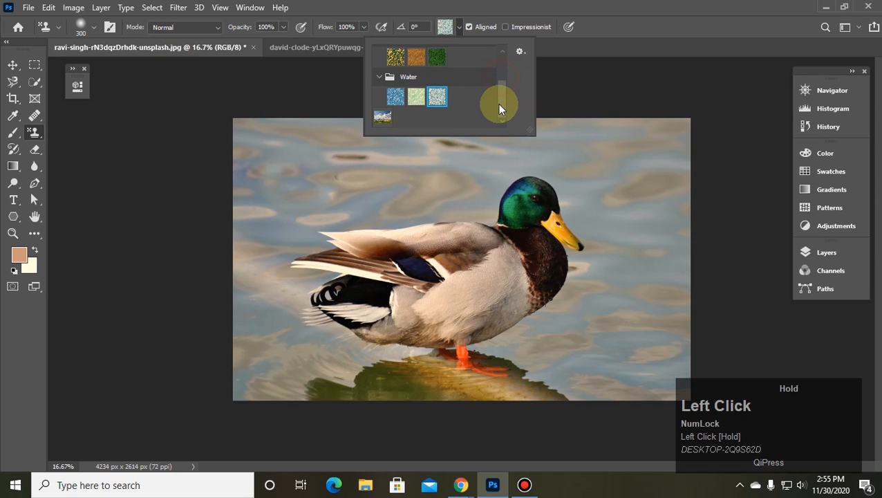
pyautogui.click(383, 121)
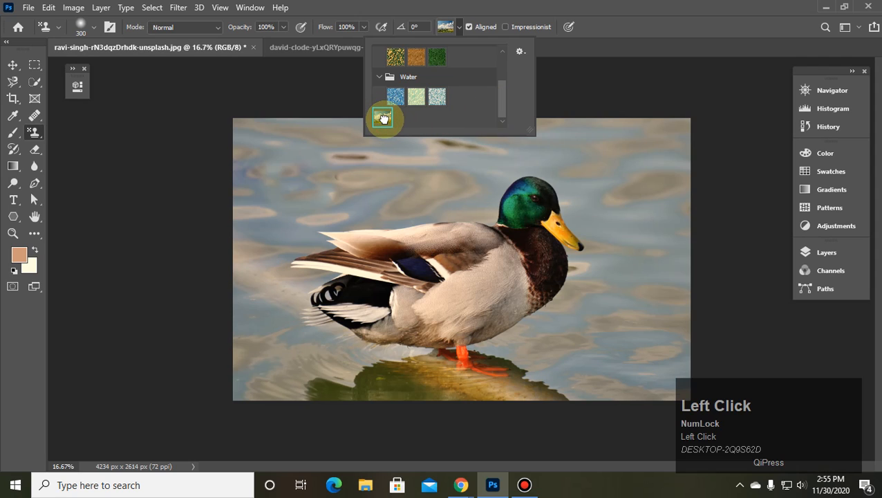
pyautogui.click(319, 177)
pyautogui.click(317, 175)
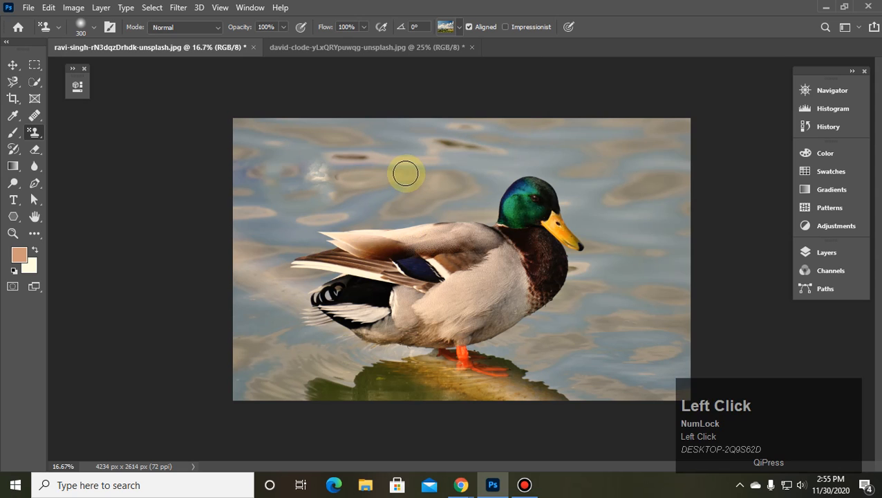
# Dab the landscape pattern on the grass between the standing kangaroos in the kangaroo photo, paint a longer stroke across the scene, and undo that stroke.
pyautogui.click(359, 54)
pyautogui.click(404, 208)
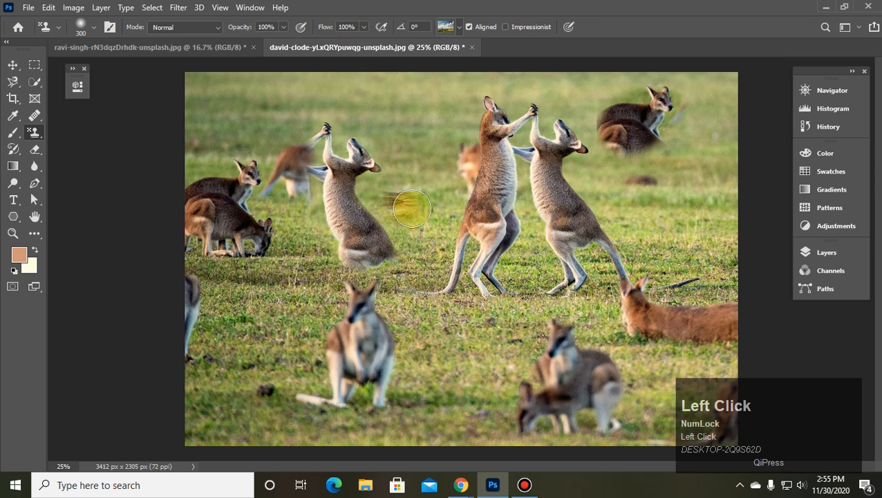
pyautogui.moveTo(412, 209)
pyautogui.mouseDown()
pyautogui.moveTo(381, 226)
pyautogui.moveTo(455, 178)
pyautogui.moveTo(489, 275)
pyautogui.moveTo(378, 232)
pyautogui.moveTo(477, 199)
pyautogui.moveTo(507, 167)
pyautogui.moveTo(495, 103)
pyautogui.moveTo(565, 118)
pyautogui.moveTo(564, 152)
pyautogui.moveTo(484, 231)
pyautogui.moveTo(590, 257)
pyautogui.moveTo(672, 226)
pyautogui.moveTo(677, 181)
pyautogui.moveTo(596, 148)
pyautogui.moveTo(703, 189)
pyautogui.moveTo(679, 174)
pyautogui.mouseUp()
pyautogui.hotkey('ctrl', 'z')
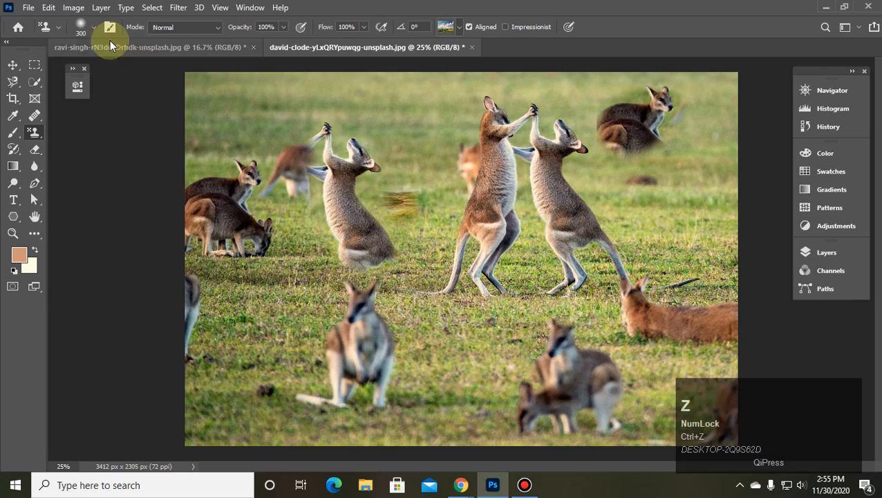
# Create a new document from the recent Custom preset of 1117 x 787 px at 72 ppi.
pyautogui.click(28, 7)
pyautogui.click(31, 22)
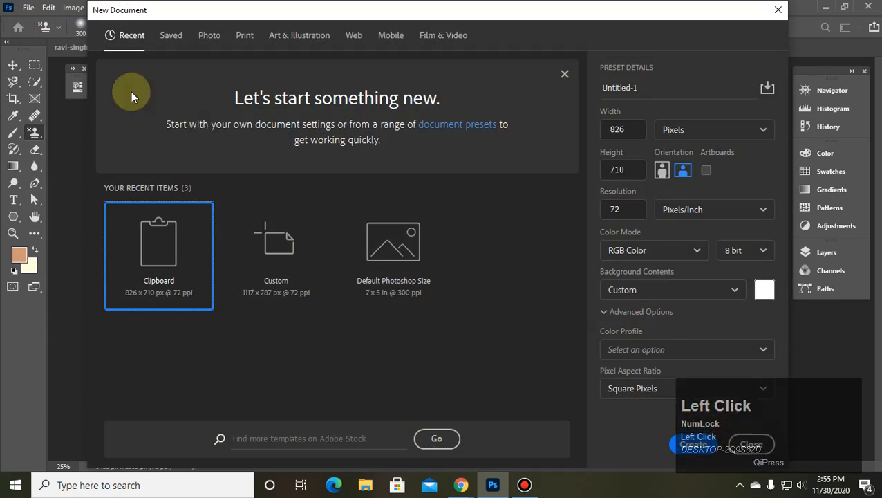
pyautogui.doubleClick(270, 247)
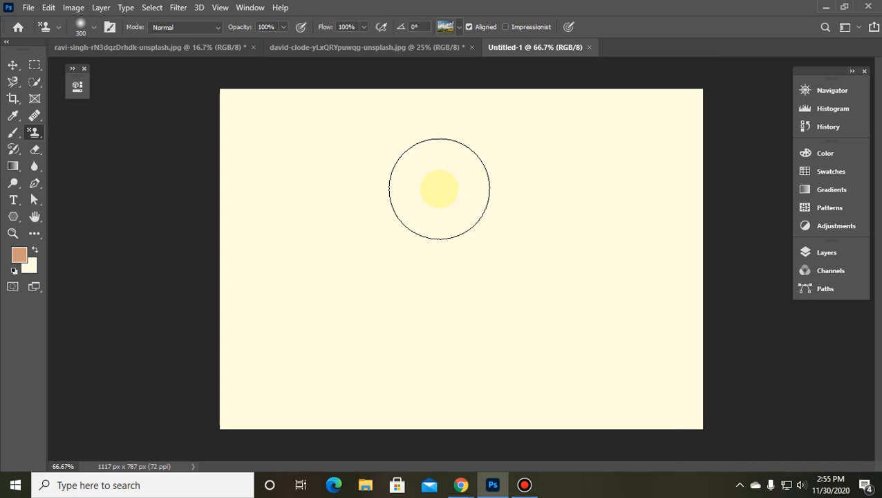
# Reduce the brush to size 70 and paint freehand curves and lines of the landscape pattern across the blank canvas.
pyautogui.press('[')
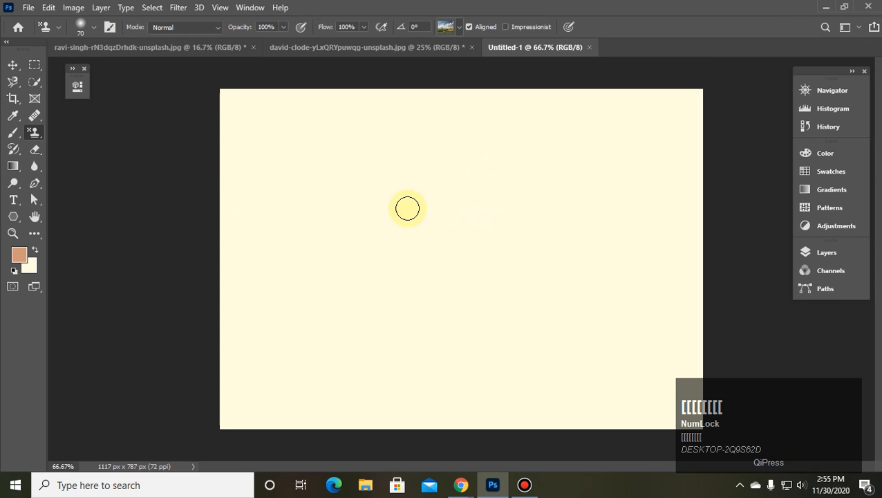
pyautogui.moveTo(364, 190)
pyautogui.mouseDown()
pyautogui.moveTo(394, 163)
pyautogui.moveTo(415, 213)
pyautogui.moveTo(375, 245)
pyautogui.moveTo(313, 209)
pyautogui.moveTo(307, 164)
pyautogui.moveTo(497, 228)
pyautogui.moveTo(508, 256)
pyautogui.moveTo(458, 131)
pyautogui.moveTo(313, 160)
pyautogui.mouseUp()
pyautogui.moveTo(459, 134)
pyautogui.mouseDown()
pyautogui.moveTo(535, 123)
pyautogui.moveTo(526, 120)
pyautogui.moveTo(520, 135)
pyautogui.moveTo(563, 228)
pyautogui.mouseUp()
pyautogui.moveTo(360, 332)
pyautogui.mouseDown()
pyautogui.moveTo(582, 288)
pyautogui.moveTo(494, 318)
pyautogui.moveTo(509, 367)
pyautogui.moveTo(540, 351)
pyautogui.moveTo(535, 388)
pyautogui.moveTo(450, 380)
pyautogui.moveTo(484, 359)
pyautogui.mouseUp()
pyautogui.moveTo(511, 318)
pyautogui.mouseDown()
pyautogui.moveTo(602, 328)
pyautogui.moveTo(588, 360)
pyautogui.moveTo(661, 375)
pyautogui.mouseUp()
pyautogui.moveTo(631, 134)
pyautogui.mouseDown()
pyautogui.moveTo(670, 289)
pyautogui.moveTo(578, 252)
pyautogui.moveTo(449, 291)
pyautogui.moveTo(261, 301)
pyautogui.mouseUp()
pyautogui.moveTo(219, 204)
pyautogui.mouseDown()
pyautogui.moveTo(254, 158)
pyautogui.moveTo(472, 147)
pyautogui.mouseUp()
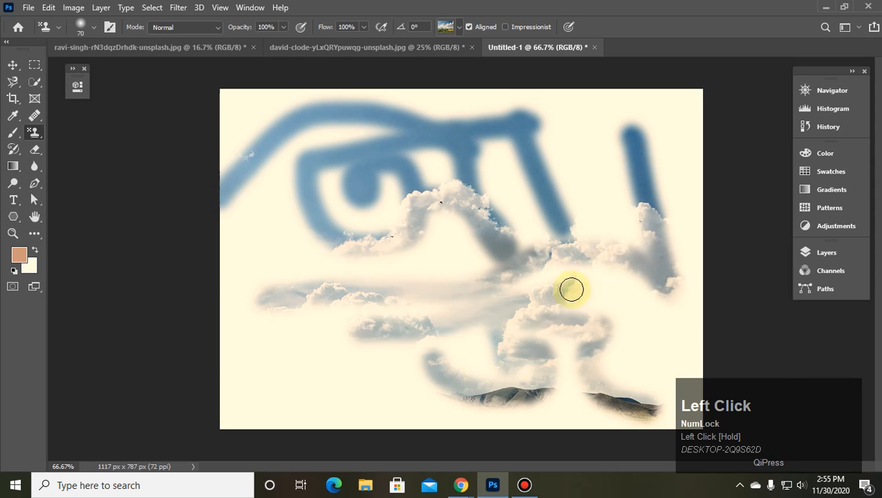
pyautogui.moveTo(338, 337)
pyautogui.mouseDown()
pyautogui.moveTo(466, 280)
pyautogui.moveTo(505, 315)
pyautogui.mouseUp()
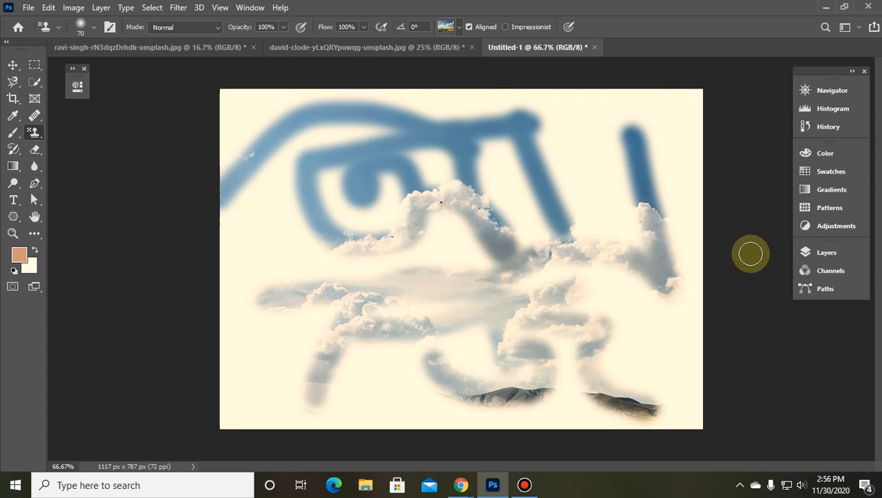
# Undo the landscape pattern strokes on the blank canvas and close the untitled document without saving.
pyautogui.hotkey('ctrl', 'z')
pyautogui.hotkey('ctrl', 'z')
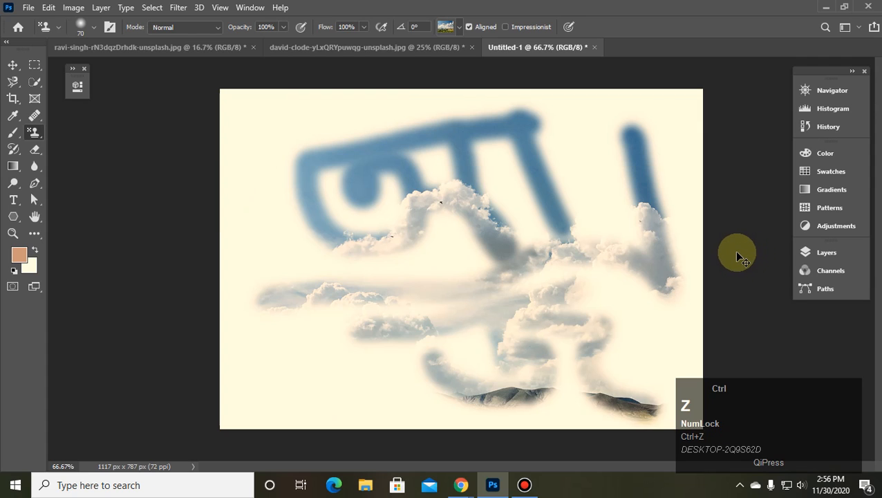
pyautogui.hotkey('ctrl', 'z')
pyautogui.hotkey('ctrl', 'z')
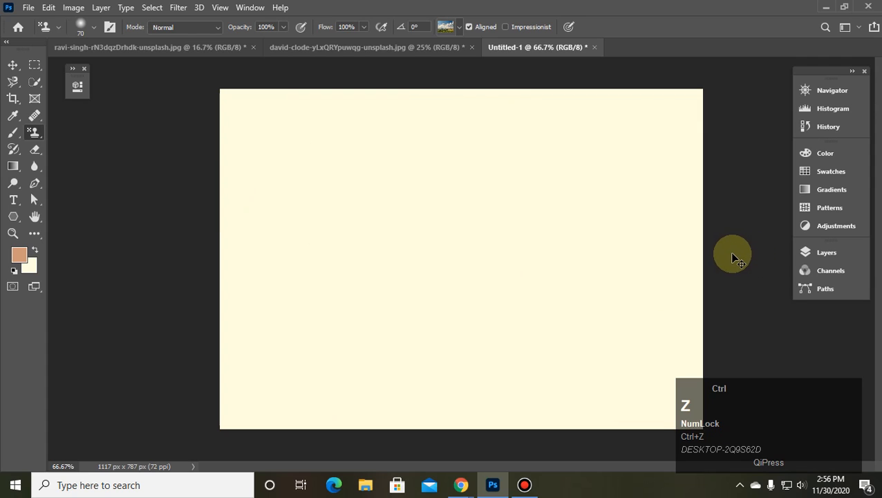
pyautogui.click(606, 49)
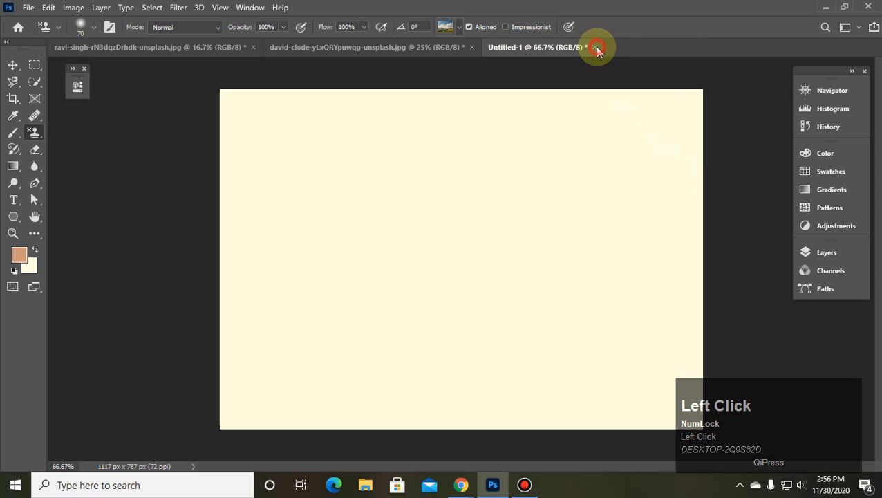
pyautogui.click(442, 192)
# Open the cherry blossom photo from the Flower folder inside Image for ClassTask.
pyautogui.click(27, 8)
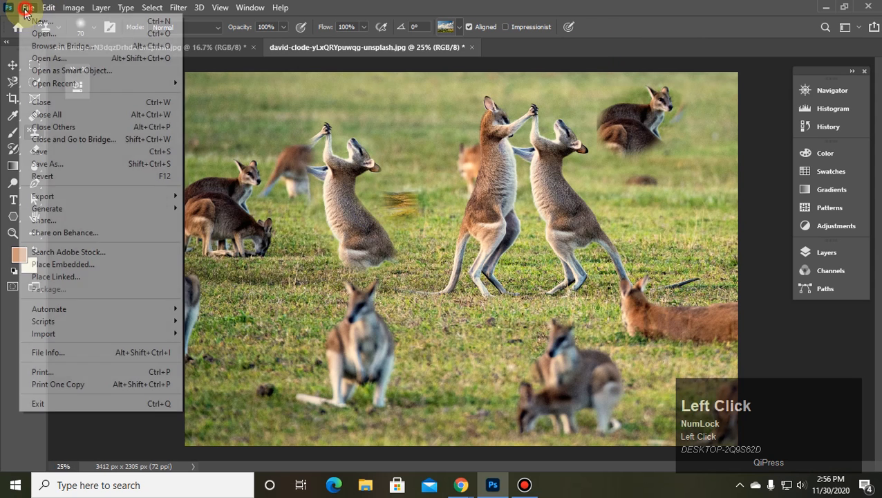
pyautogui.click(41, 33)
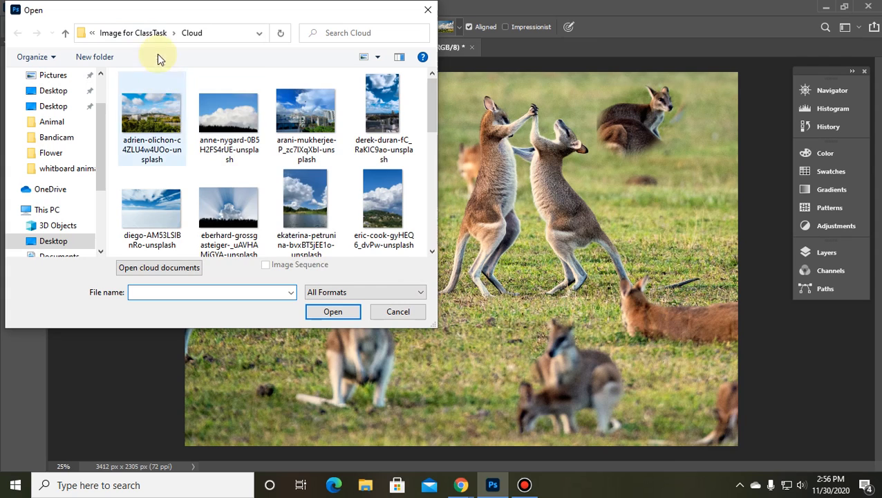
pyautogui.click(146, 34)
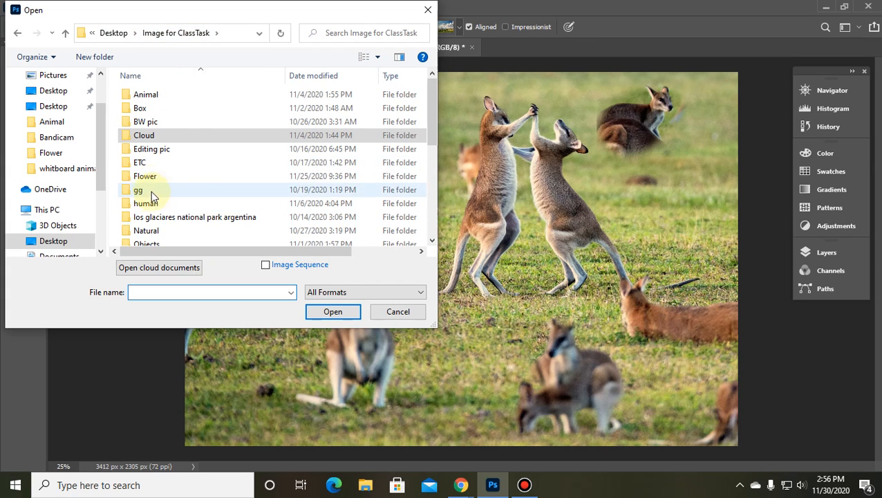
pyautogui.doubleClick(147, 177)
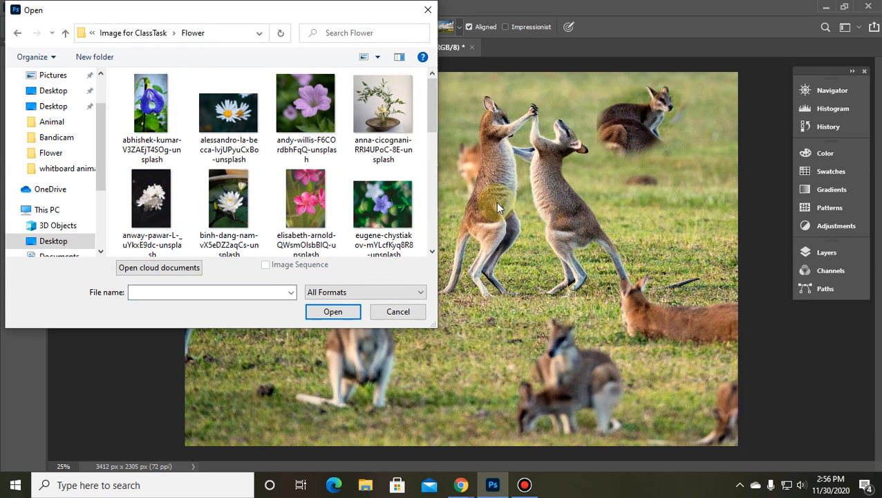
pyautogui.moveTo(434, 105); pyautogui.dragTo(416, 239)
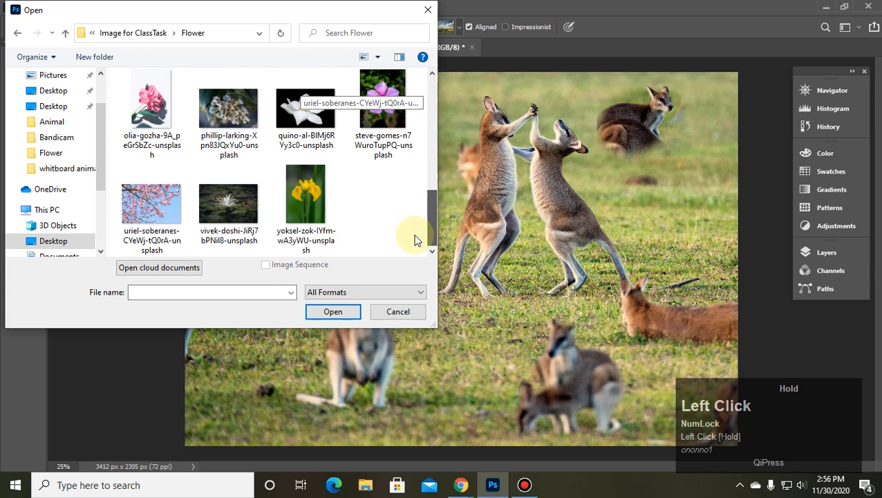
pyautogui.doubleClick(154, 190)
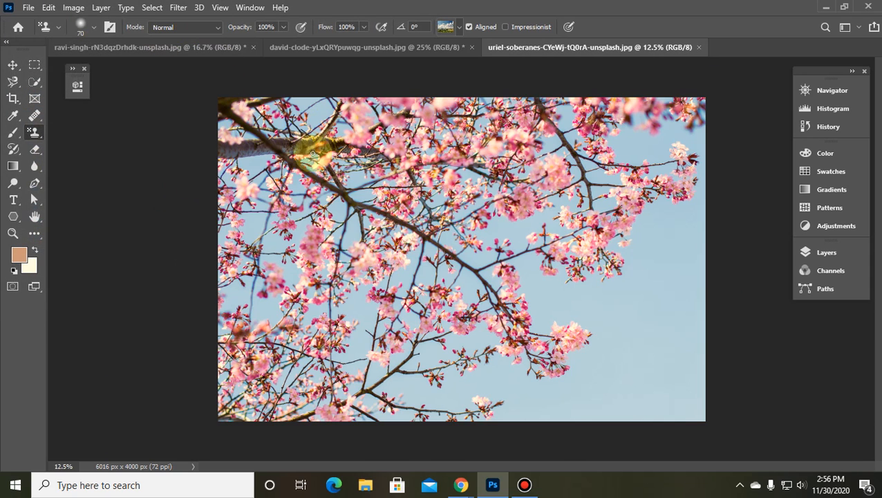
# Define the whole cherry blossom photo as a pattern named ledp2.
pyautogui.click(48, 7)
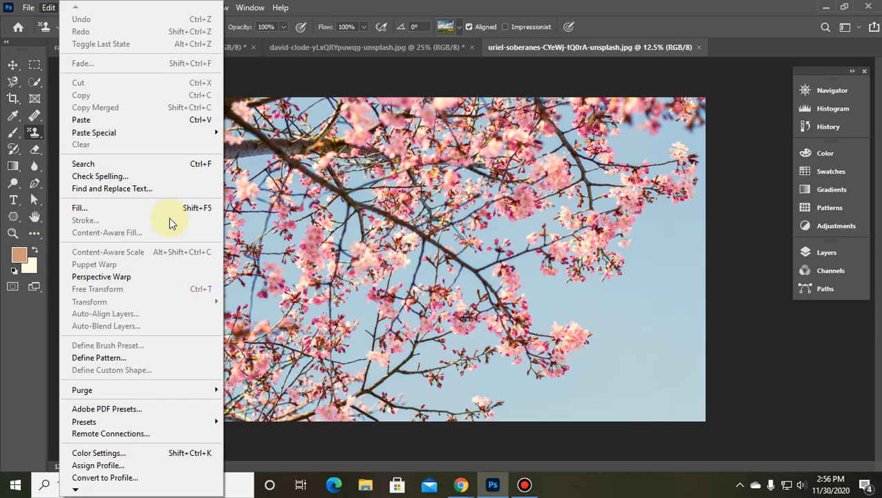
pyautogui.click(143, 359)
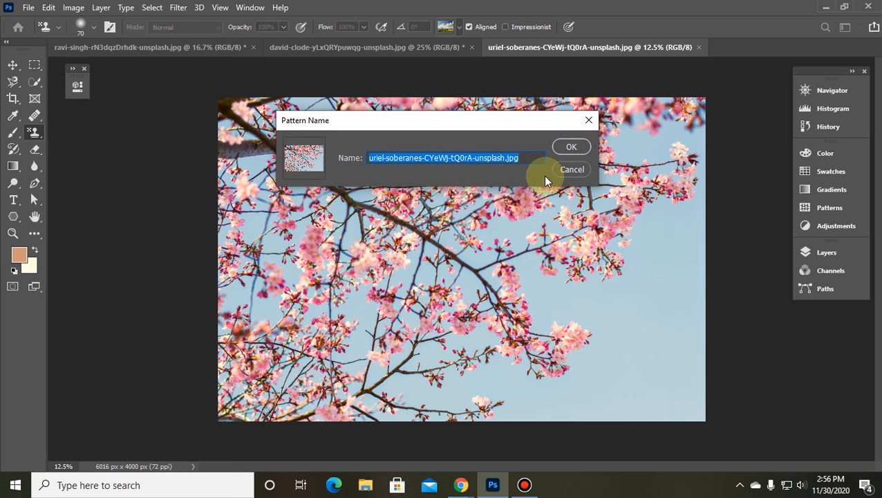
pyautogui.write('led')
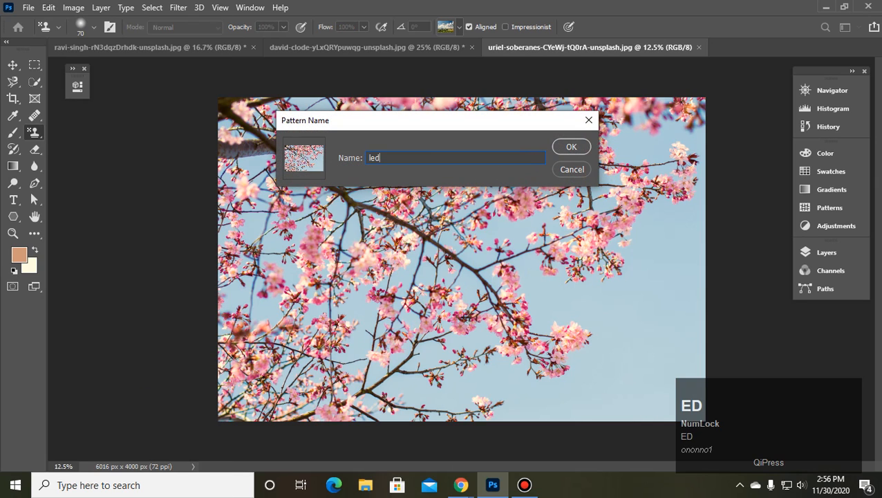
pyautogui.write('p2')
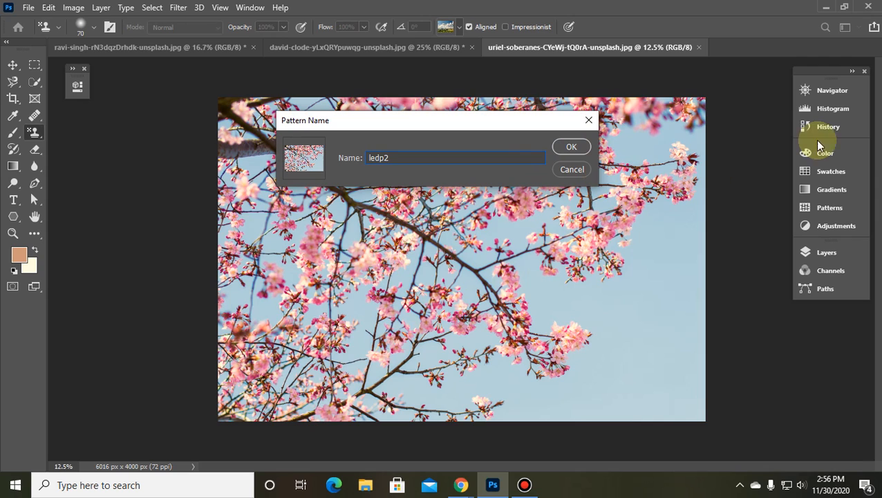
pyautogui.click(571, 146)
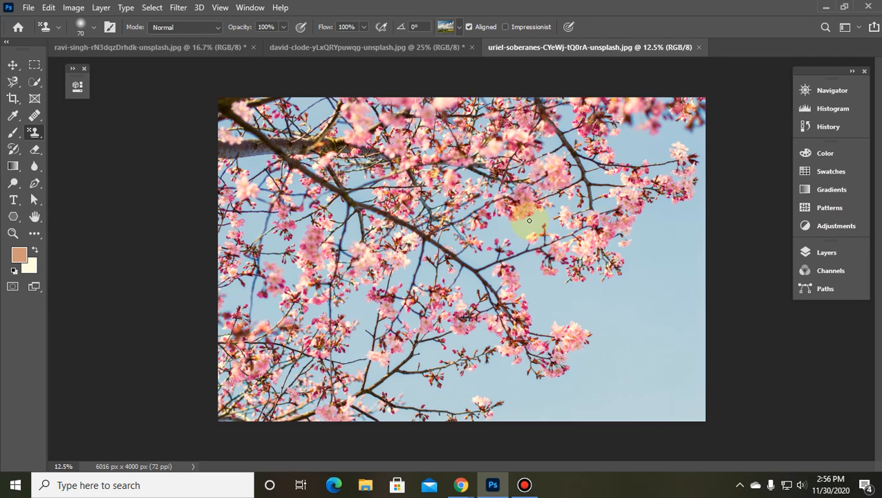
# Select the entire cherry blossom photo and fill it with solid blue.
pyautogui.press('ctrl')
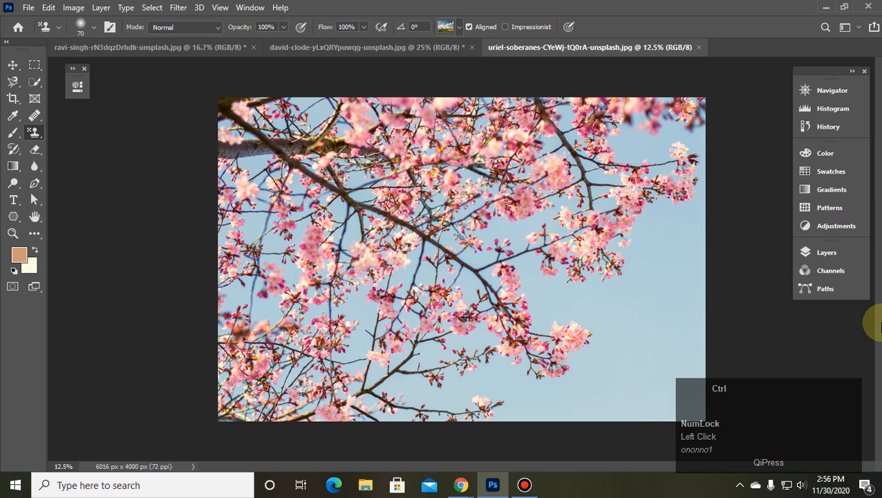
pyautogui.hotkey('ctrl', 'a')
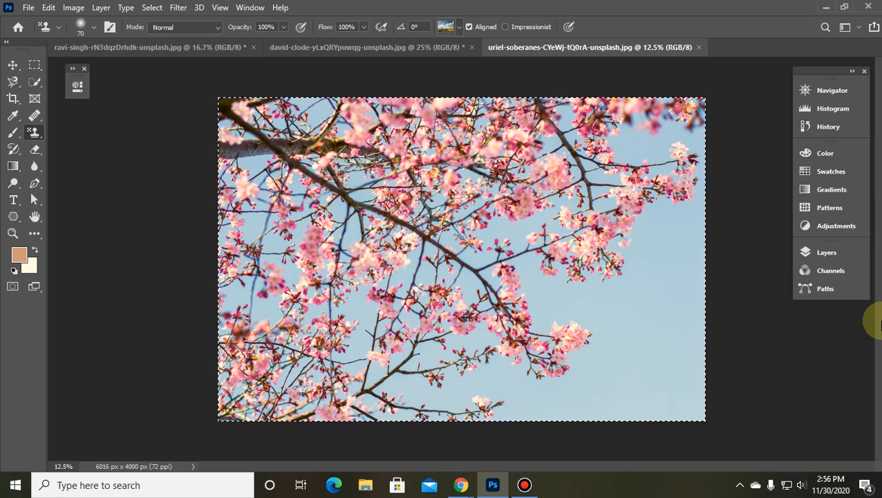
pyautogui.press('Delete')
pyautogui.press('Return')
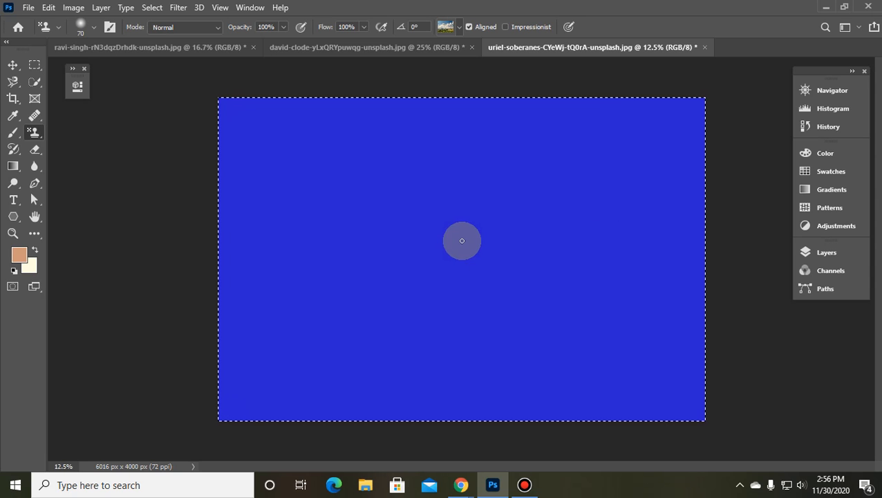
# Fill the selected canvas with the tan foreground color, refill it with the cream background color, and deselect.
pyautogui.hotkey('shift', 'BackSpace')
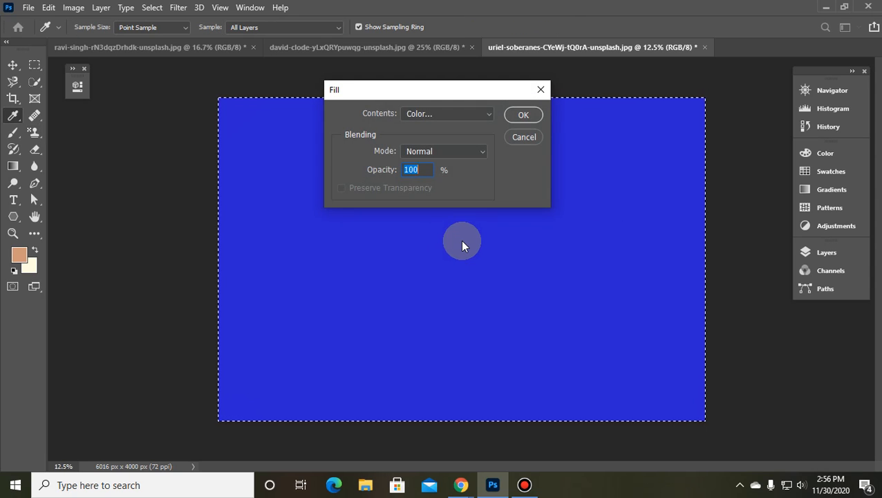
pyautogui.press('Escape')
pyautogui.hotkey('alt', 'BackSpace')
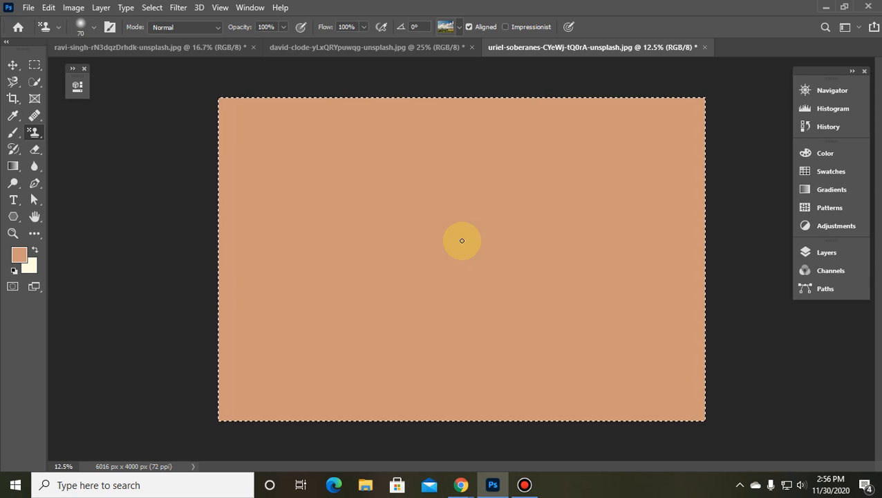
pyautogui.hotkey('ctrl', 'BackSpace')
pyautogui.hotkey('ctrl', 'd')
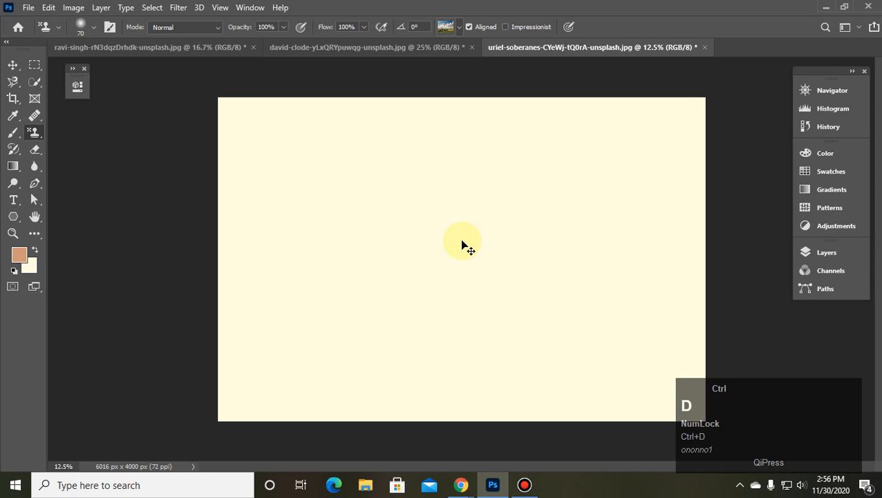
# Enlarge the brush to size 200, paint a ring of the landscape pattern on the cream canvas, and undo it.
pyautogui.press(']')
pyautogui.moveTo(336, 280); pyautogui.dragTo(367, 238)
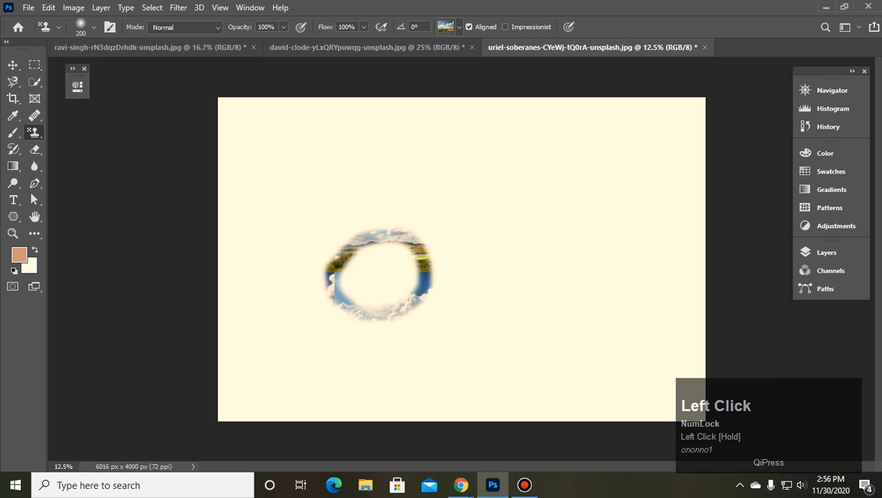
pyautogui.hotkey('ctrl', 'z')
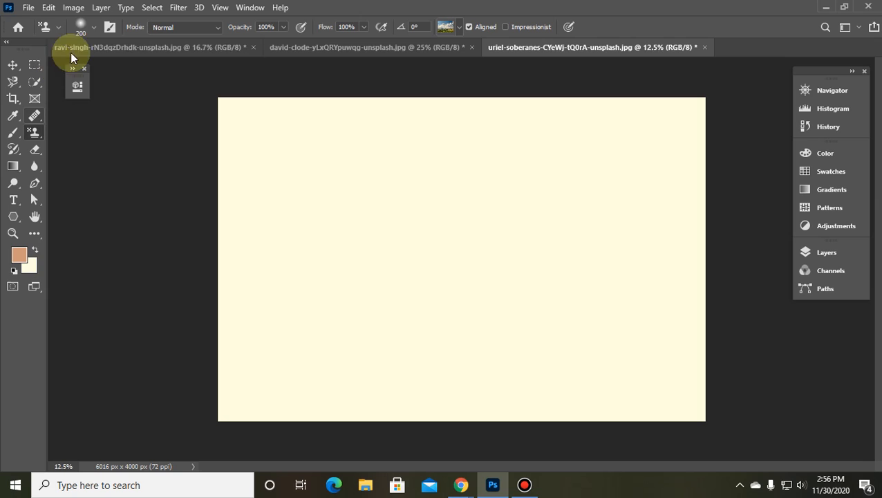
# Choose a scattered-tip smudge preset from the Special Effects Brushes group.
pyautogui.click(91, 28)
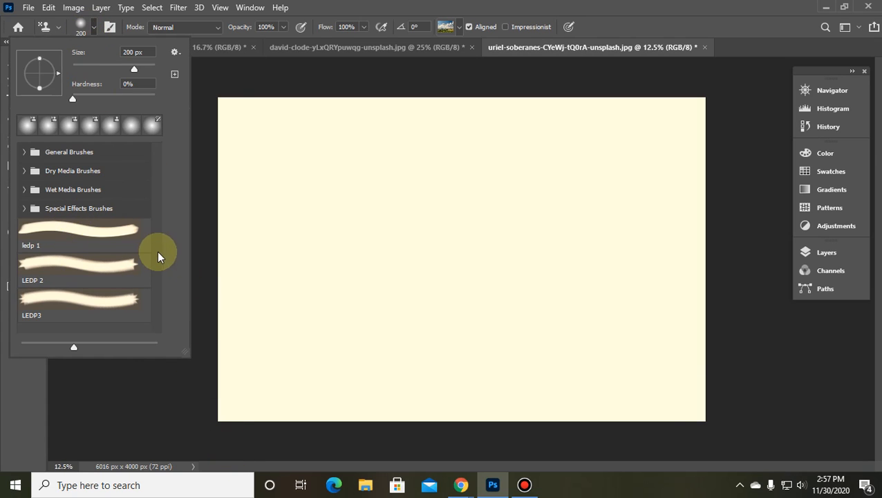
pyautogui.click(24, 208)
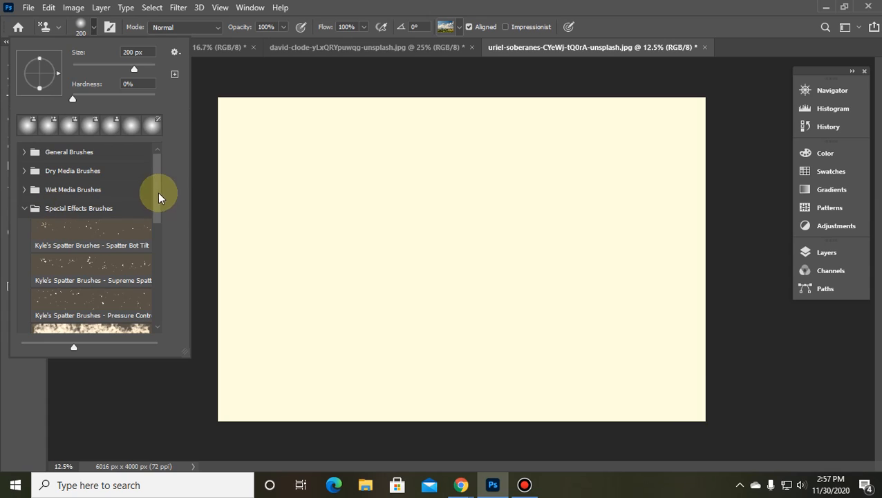
pyautogui.moveTo(159, 199); pyautogui.dragTo(157, 270)
pyautogui.click(104, 164)
pyautogui.click(360, 276)
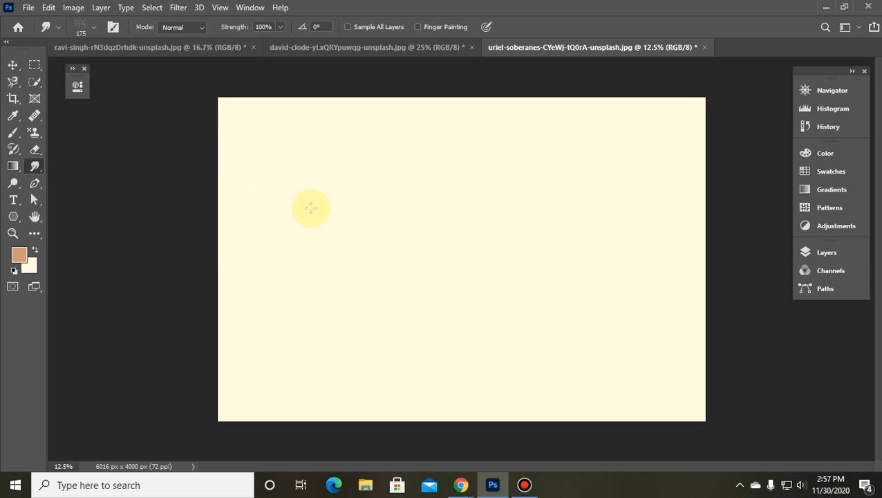
# Set the scattered smudge brush to size 1100 and make a stroke on the plain cream canvas.
pyautogui.press(']')
pyautogui.press(']')
pyautogui.press(']')
pyautogui.press(']')
pyautogui.press(']')
pyautogui.press(']')
pyautogui.press(']')
pyautogui.press(']')
pyautogui.press(']')
pyautogui.press(']')
pyautogui.press(']')
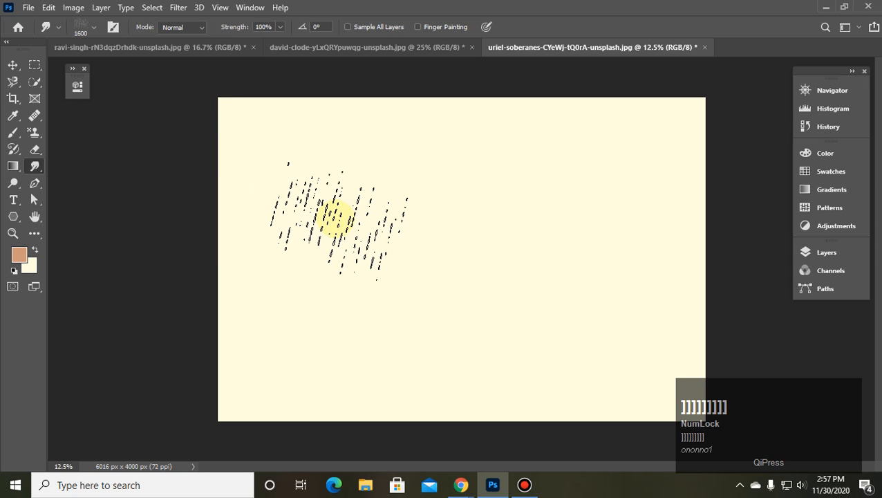
pyautogui.press('[')
pyautogui.press('[')
pyautogui.press('[')
pyautogui.press('[')
pyautogui.press('[')
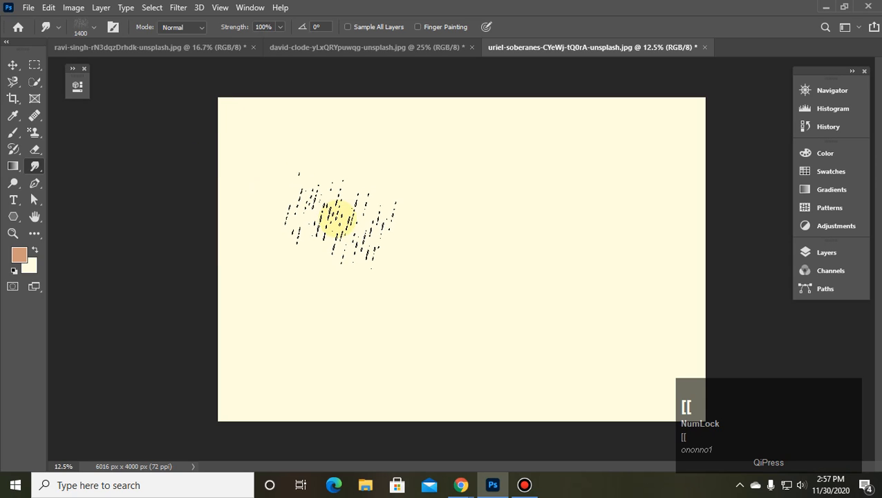
pyautogui.moveTo(325, 282)
pyautogui.mouseDown()
pyautogui.moveTo(354, 231)
pyautogui.moveTo(390, 211)
pyautogui.moveTo(390, 284)
pyautogui.moveTo(340, 300)
pyautogui.moveTo(341, 238)
pyautogui.mouseUp()
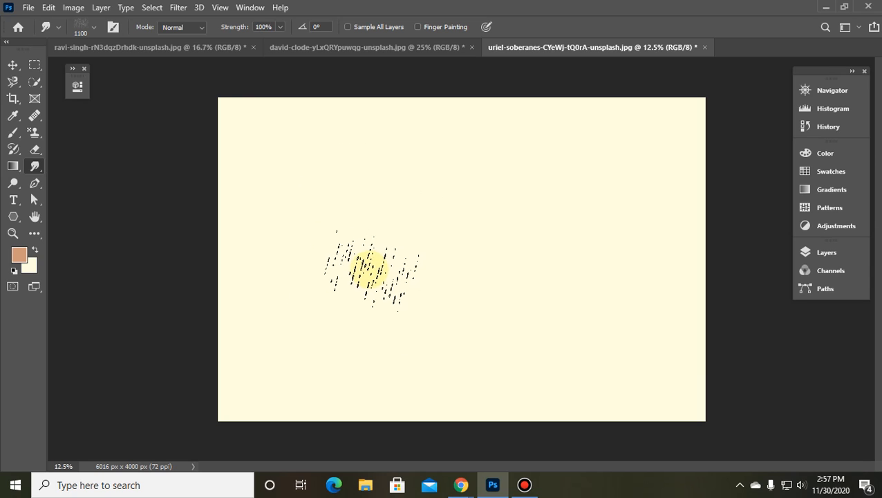
# Try several more smudge strokes with the scattered tip around the middle of the plain canvas.
pyautogui.click(17, 116)
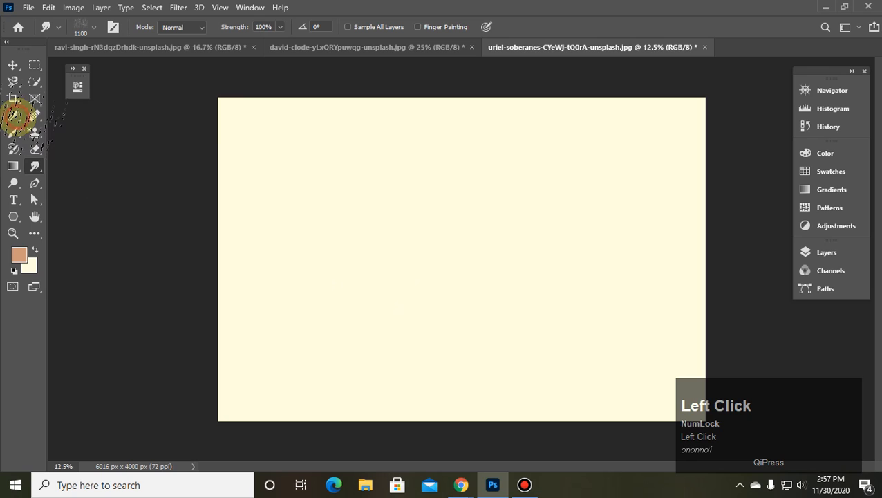
pyautogui.moveTo(385, 217); pyautogui.dragTo(423, 293)
pyautogui.moveTo(453, 244); pyautogui.dragTo(431, 284)
pyautogui.moveTo(499, 191)
pyautogui.mouseDown()
pyautogui.moveTo(529, 269)
pyautogui.moveTo(445, 206)
pyautogui.mouseUp()
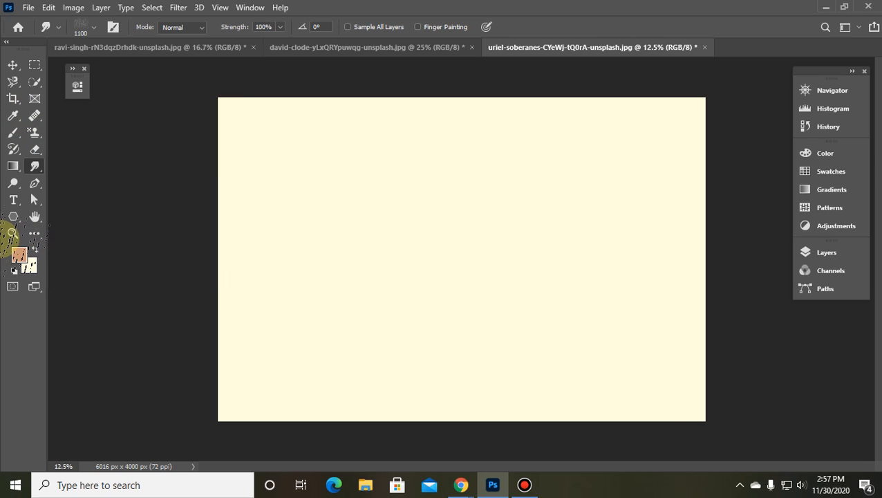
pyautogui.click(9, 235)
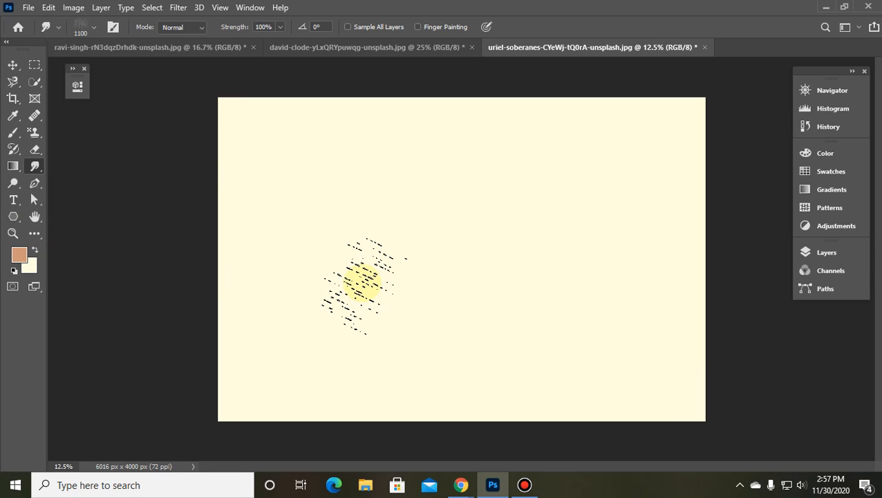
pyautogui.moveTo(360, 276)
pyautogui.mouseDown()
pyautogui.moveTo(479, 277)
pyautogui.moveTo(441, 213)
pyautogui.moveTo(416, 194)
pyautogui.moveTo(415, 265)
pyautogui.moveTo(406, 265)
pyautogui.moveTo(377, 210)
pyautogui.mouseUp()
pyautogui.rightClick(377, 210)
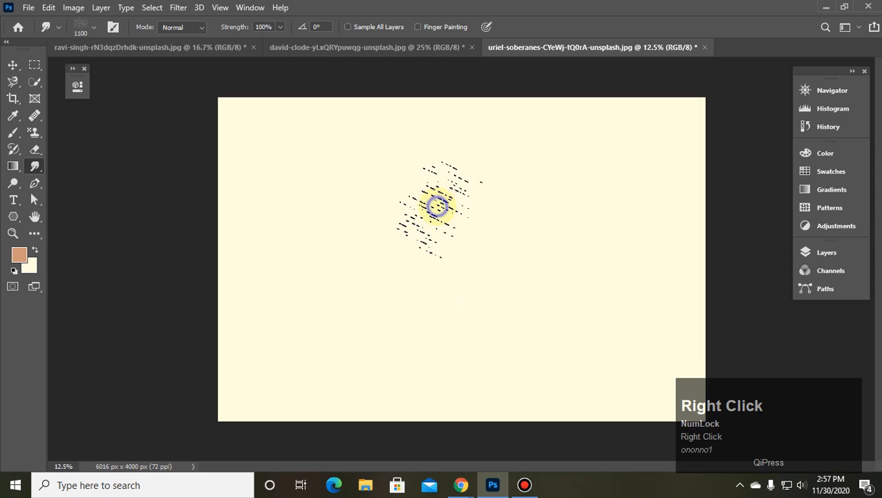
pyautogui.click(437, 201)
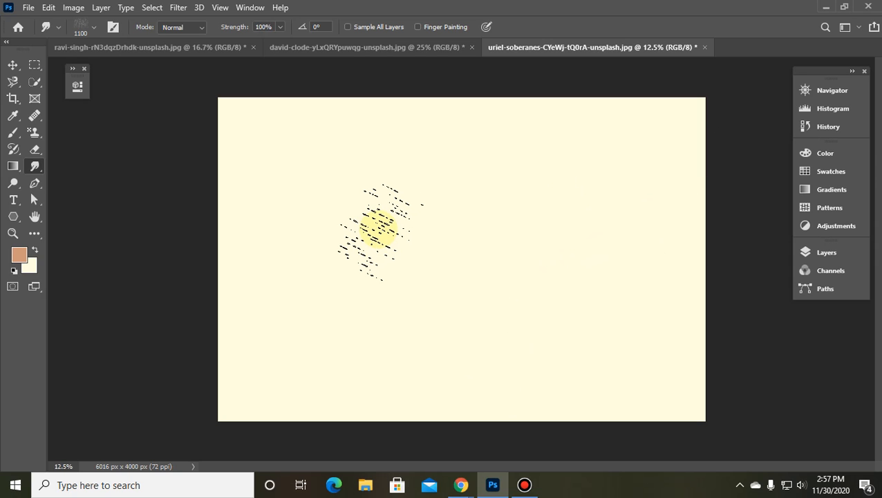
pyautogui.press('[')
pyautogui.press('[')
pyautogui.press('[')
pyautogui.press('[')
pyautogui.press('[')
pyautogui.press('[')
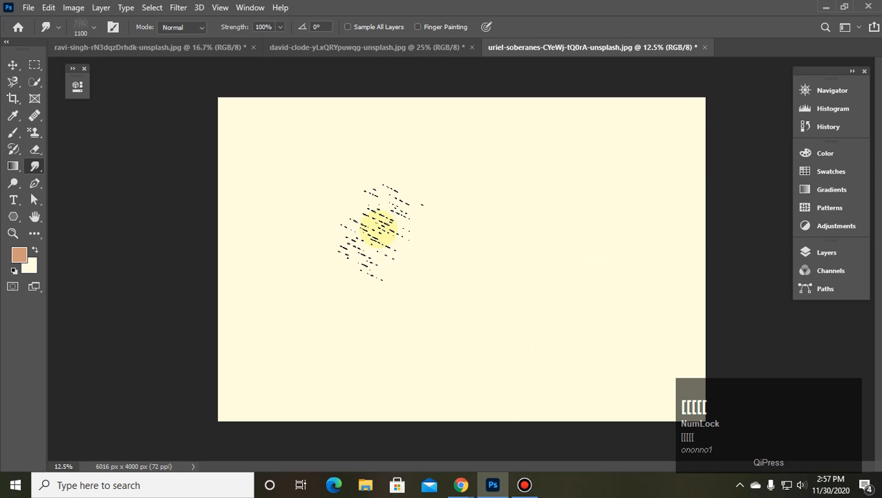
pyautogui.press(']')
pyautogui.press(']')
pyautogui.press(']')
pyautogui.press(']')
pyautogui.press(']')
pyautogui.press(']')
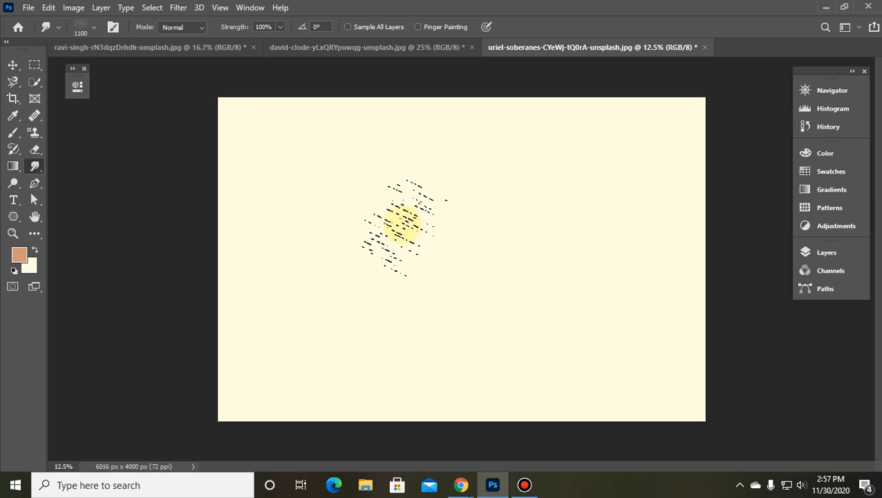
# Switch to the Pattern Stamp tool and paint a small narrow oval ring of the landscape pattern left of the cream canvas's centre.
pyautogui.press('i')
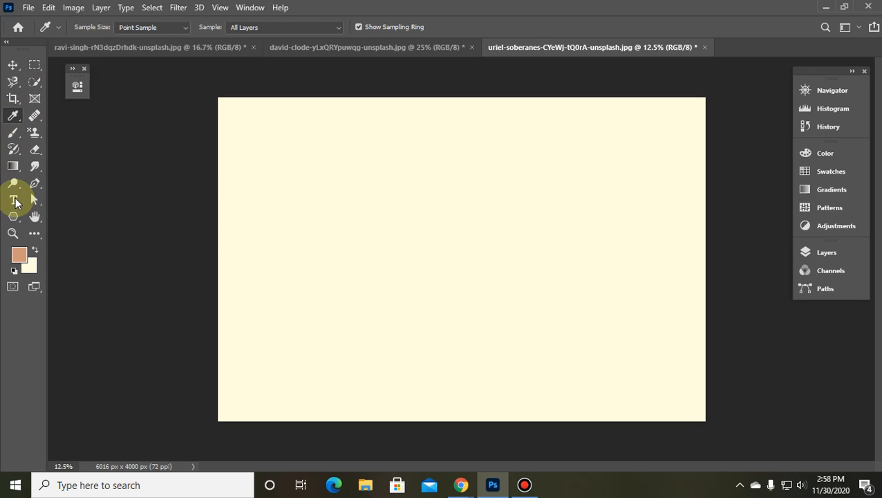
pyautogui.click(34, 131)
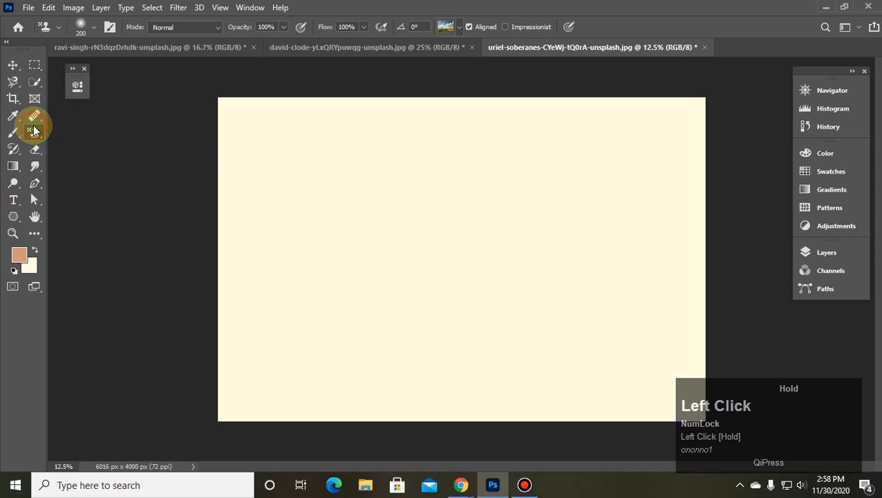
pyautogui.click(34, 132)
pyautogui.click(69, 140)
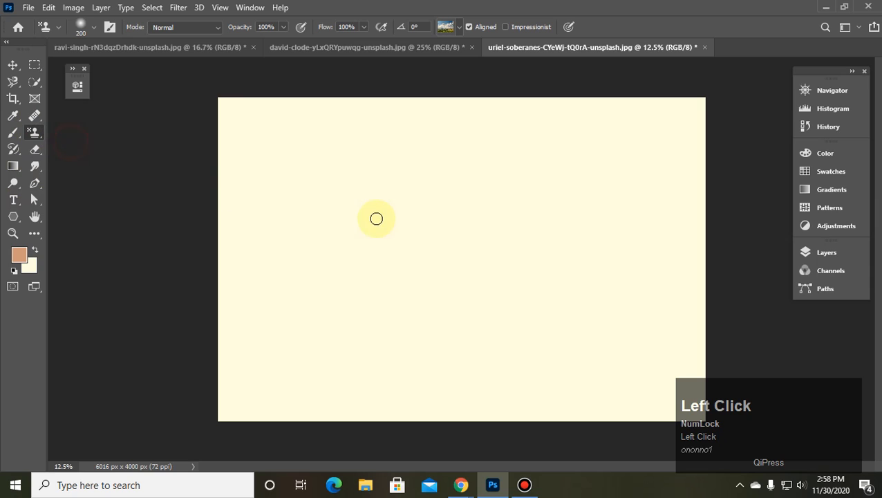
pyautogui.moveTo(376, 219)
pyautogui.mouseDown()
pyautogui.moveTo(389, 263)
pyautogui.moveTo(369, 269)
pyautogui.moveTo(372, 202)
pyautogui.mouseUp()
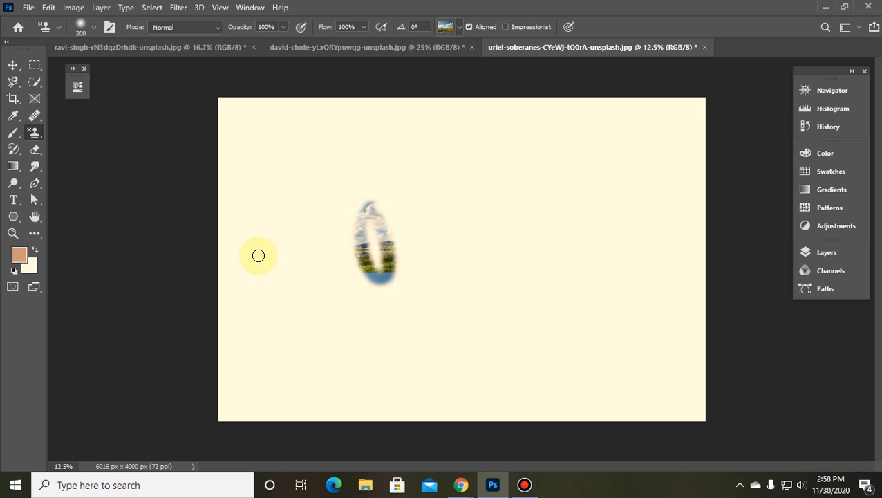
# Choose the Kyle's Concept Brushes - Scratch Blend smudge preset and smudge over and around the painted landscape ring.
pyautogui.click(93, 27)
pyautogui.click(98, 159)
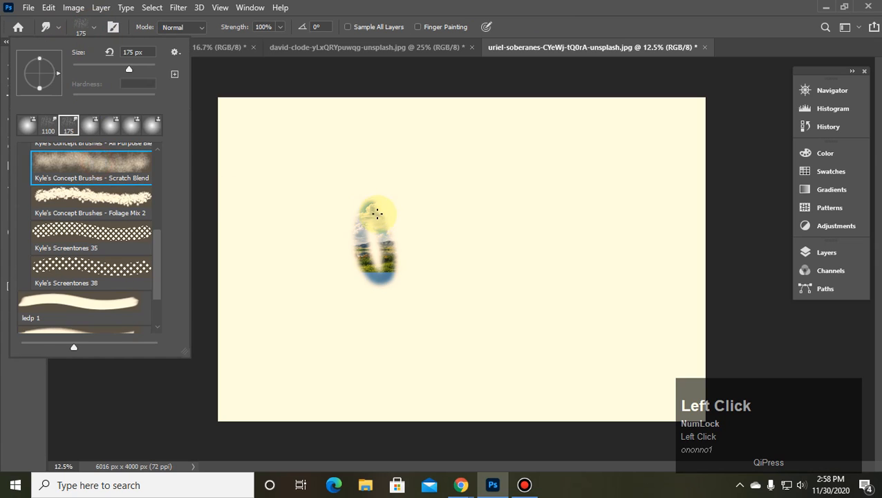
pyautogui.click(369, 188)
pyautogui.moveTo(428, 201); pyautogui.dragTo(430, 207)
pyautogui.moveTo(366, 203)
pyautogui.mouseDown()
pyautogui.moveTo(390, 271)
pyautogui.moveTo(410, 245)
pyautogui.mouseUp()
pyautogui.moveTo(378, 225)
pyautogui.mouseDown()
pyautogui.moveTo(353, 230)
pyautogui.moveTo(407, 273)
pyautogui.moveTo(356, 295)
pyautogui.moveTo(338, 216)
pyautogui.mouseUp()
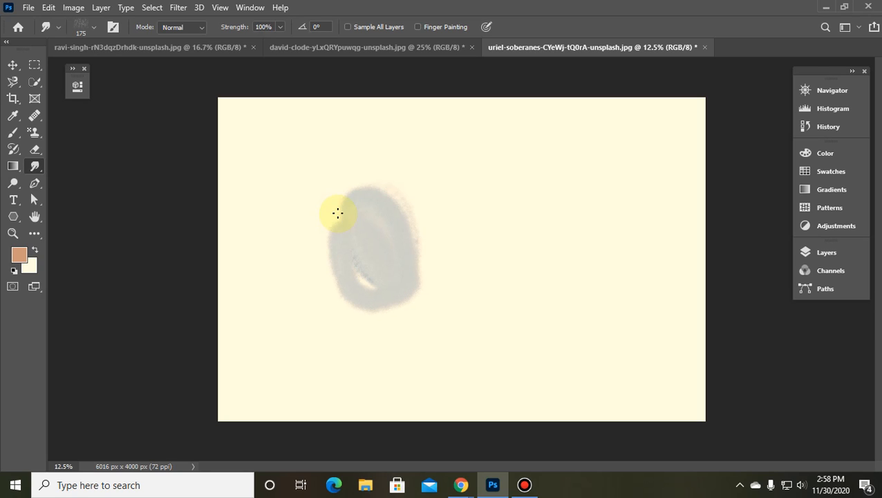
pyautogui.moveTo(536, 173)
pyautogui.mouseDown()
pyautogui.moveTo(559, 239)
pyautogui.moveTo(565, 297)
pyautogui.mouseUp()
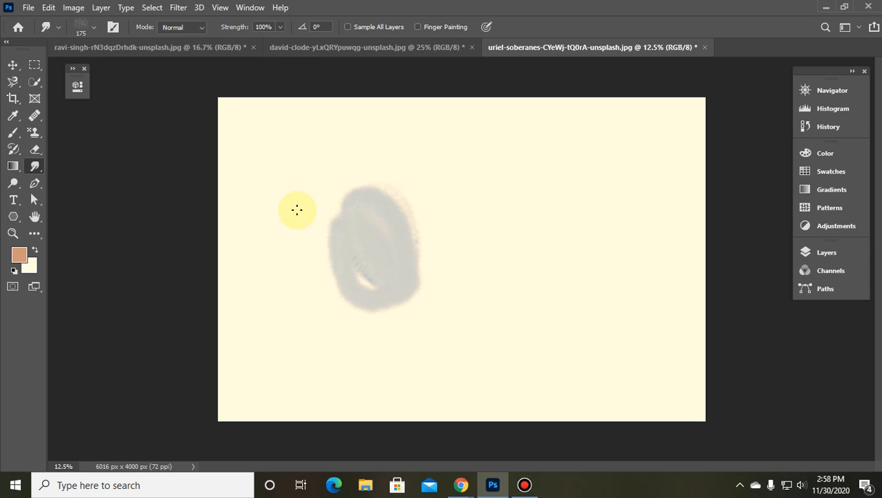
# Open the brush preset picker for the Smudge tool.
pyautogui.click(97, 27)
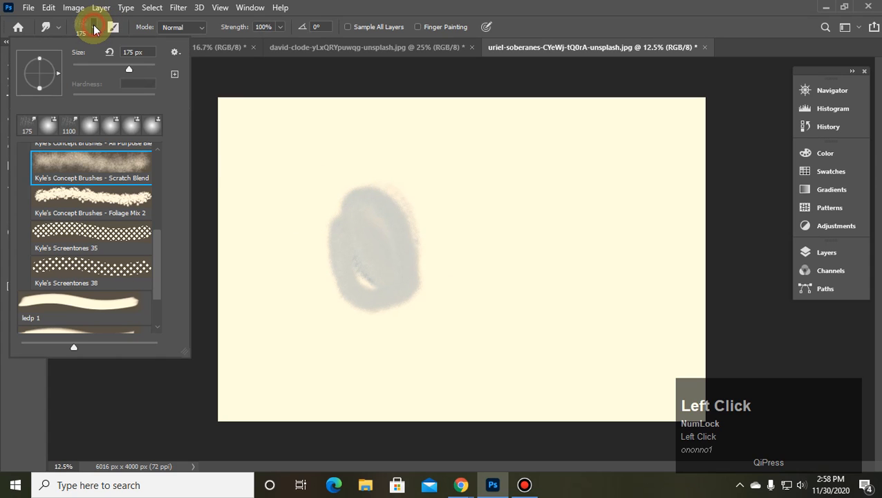
# Paint peach foliage texture over the right half of the canvas with the Kyle's Concept Brushes - Foliage Mix 2 brush.
pyautogui.click(114, 195)
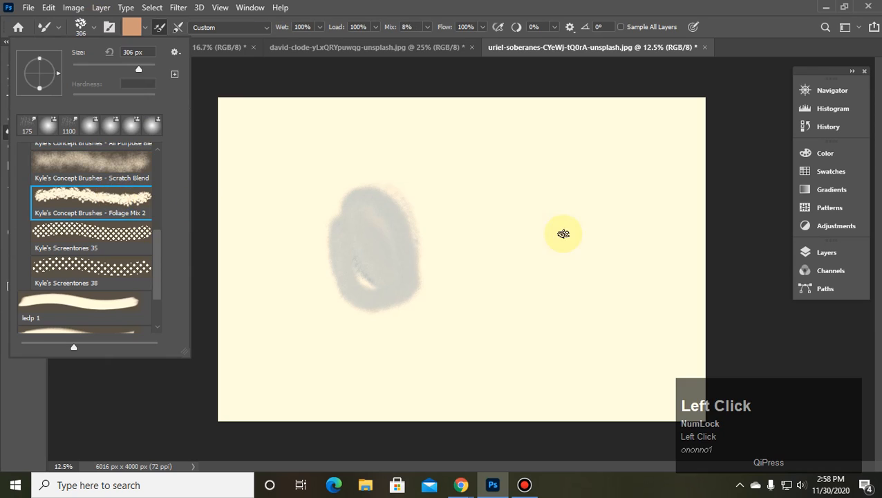
pyautogui.moveTo(547, 209)
pyautogui.mouseDown()
pyautogui.moveTo(549, 330)
pyautogui.moveTo(546, 359)
pyautogui.moveTo(531, 368)
pyautogui.moveTo(497, 301)
pyautogui.moveTo(494, 170)
pyautogui.moveTo(530, 303)
pyautogui.moveTo(591, 288)
pyautogui.moveTo(638, 391)
pyautogui.moveTo(524, 263)
pyautogui.moveTo(581, 310)
pyautogui.moveTo(557, 276)
pyautogui.moveTo(558, 324)
pyautogui.moveTo(545, 232)
pyautogui.moveTo(527, 221)
pyautogui.mouseUp()
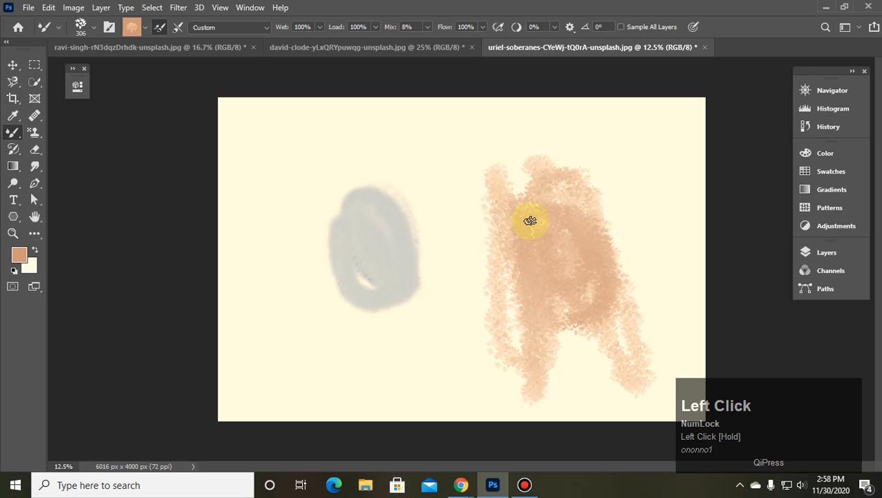
pyautogui.click(146, 28)
pyautogui.click(146, 28)
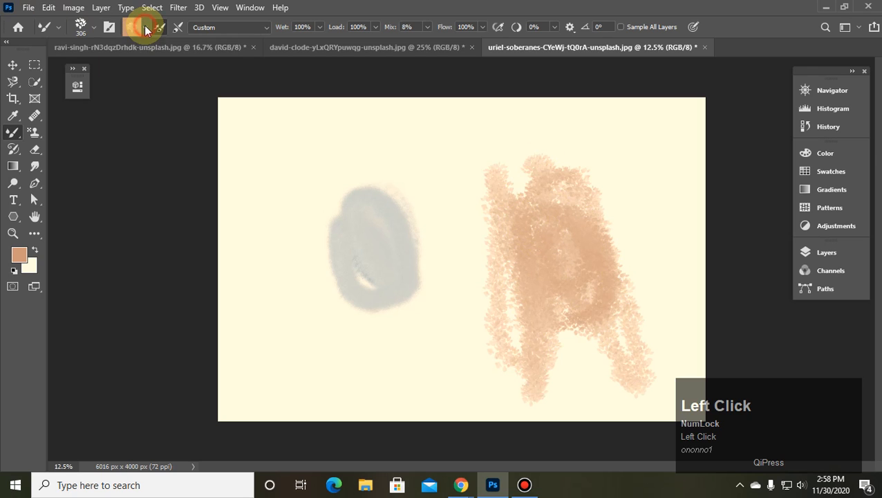
# Stamp a landscape-pattern squiggle near the canvas's upper-left corner with the Pattern Stamp Tool.
pyautogui.click(34, 132)
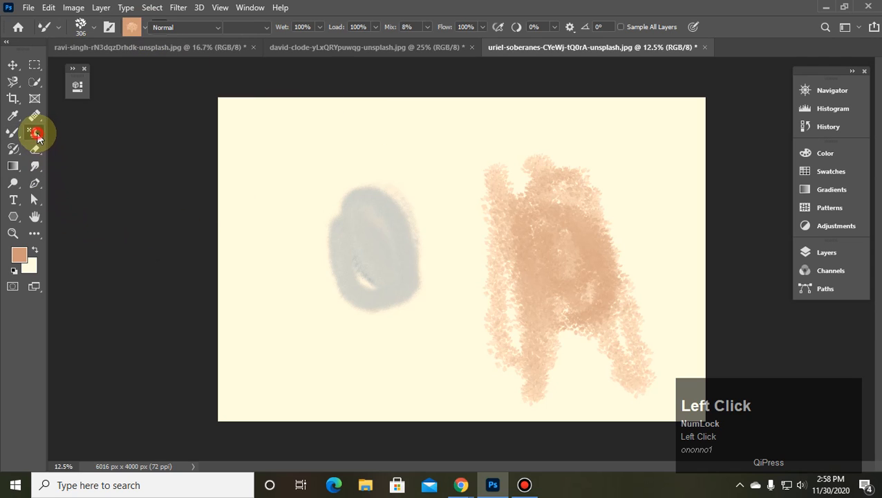
pyautogui.moveTo(250, 140)
pyautogui.mouseDown()
pyautogui.moveTo(239, 198)
pyautogui.moveTo(279, 157)
pyautogui.moveTo(280, 223)
pyautogui.mouseUp()
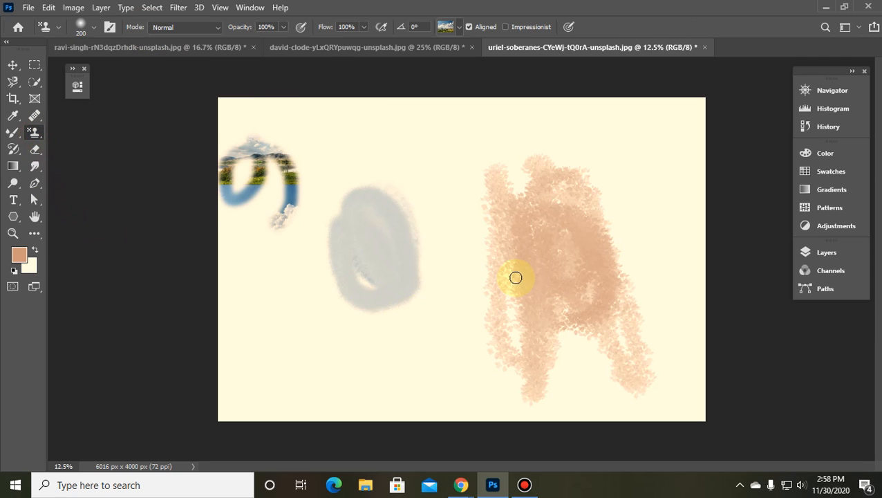
# Undo all the test strokes back to the plain cream canvas.
pyautogui.hotkey('ctrl', 'a')
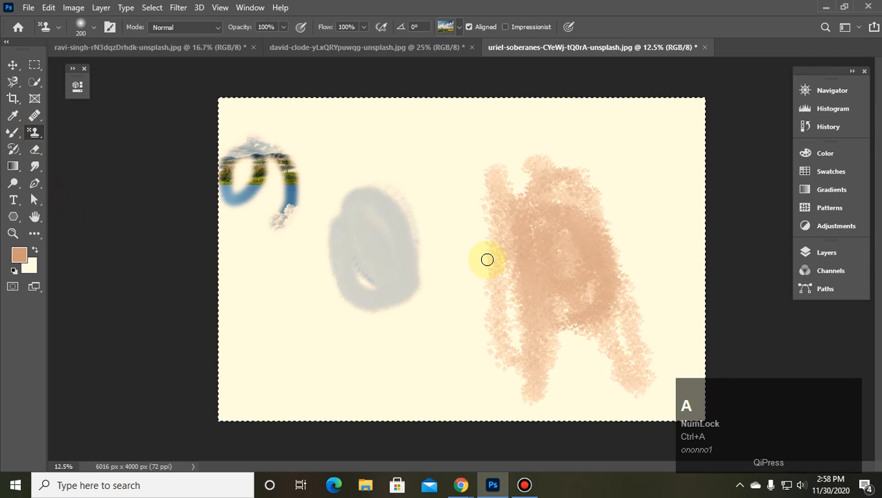
pyautogui.hotkey('ctrl', 'z')
pyautogui.hotkey('ctrl', 'z')
pyautogui.hotkey('ctrl', 'z')
pyautogui.hotkey('ctrl', 'z')
pyautogui.hotkey('ctrl', 'z')
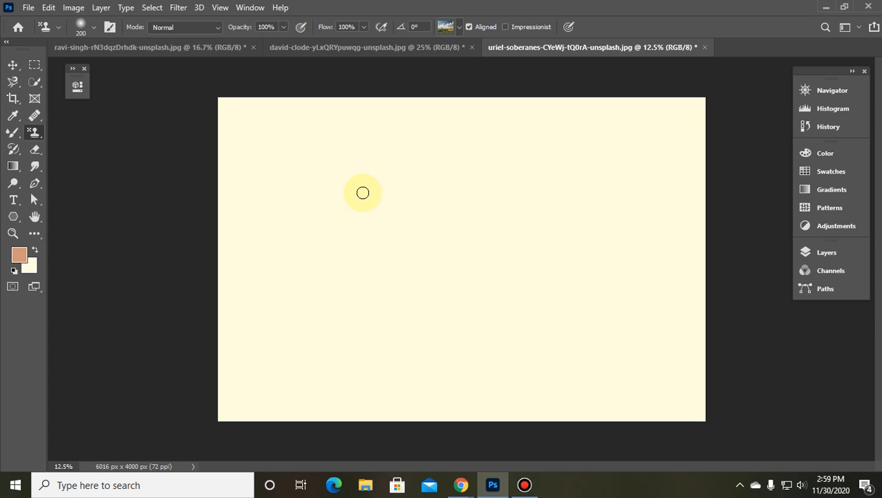
# Stamp the landscape pattern in two roughly horizontal strokes crossed by three diagonal strokes.
pyautogui.click(278, 187)
pyautogui.moveTo(278, 187); pyautogui.dragTo(505, 174)
pyautogui.moveTo(291, 286); pyautogui.dragTo(622, 246)
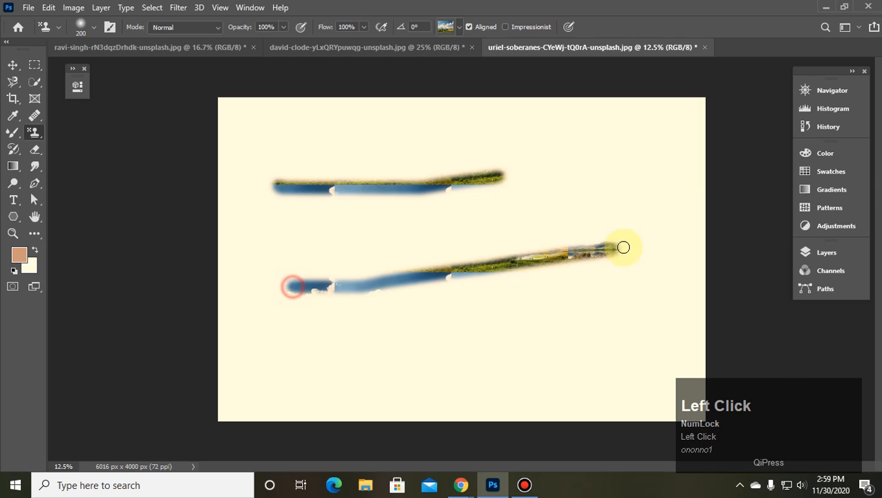
pyautogui.moveTo(397, 149); pyautogui.dragTo(498, 370)
pyautogui.moveTo(459, 144); pyautogui.dragTo(591, 351)
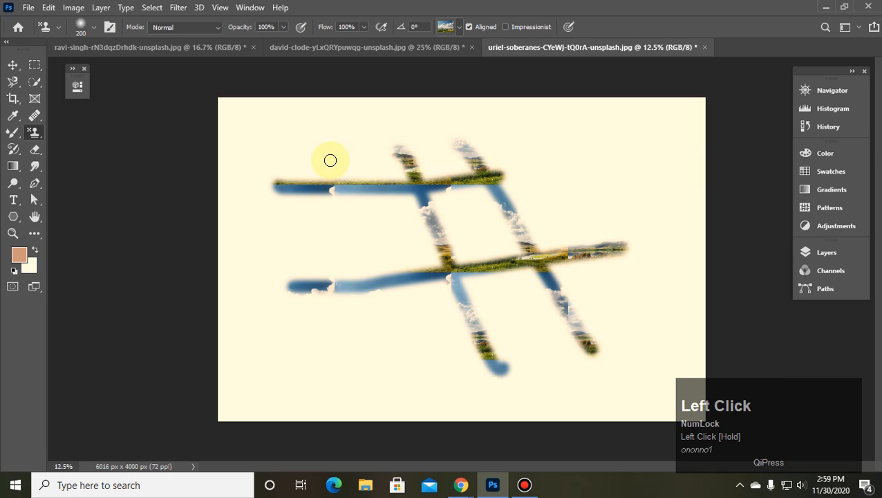
pyautogui.moveTo(321, 156); pyautogui.dragTo(495, 417)
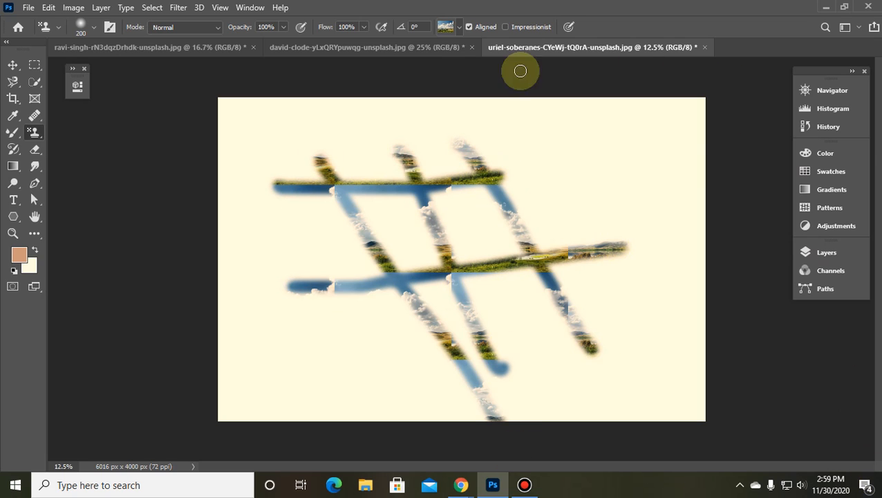
# Switch the stamp to the pink blossom pattern and paint several strokes across the right side of the canvas.
pyautogui.click(460, 27)
pyautogui.click(403, 117)
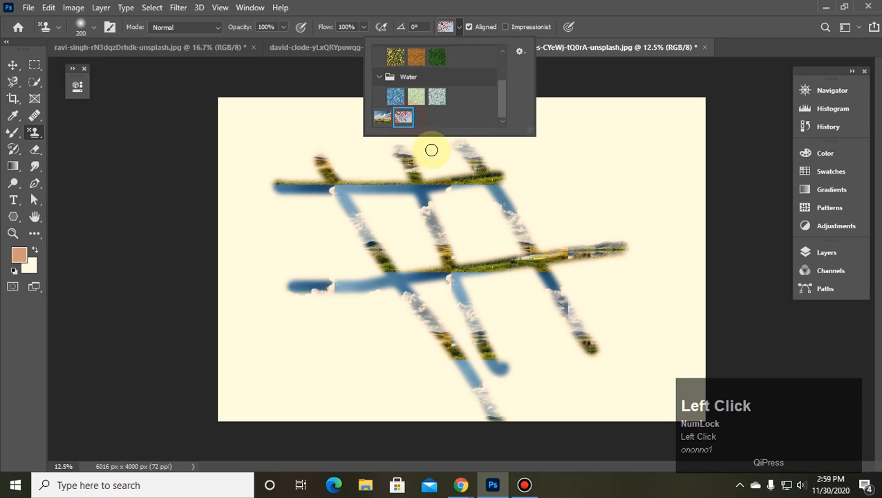
pyautogui.moveTo(587, 150)
pyautogui.mouseDown()
pyautogui.moveTo(573, 185)
pyautogui.moveTo(553, 136)
pyautogui.mouseUp()
pyautogui.moveTo(446, 160); pyautogui.dragTo(662, 138)
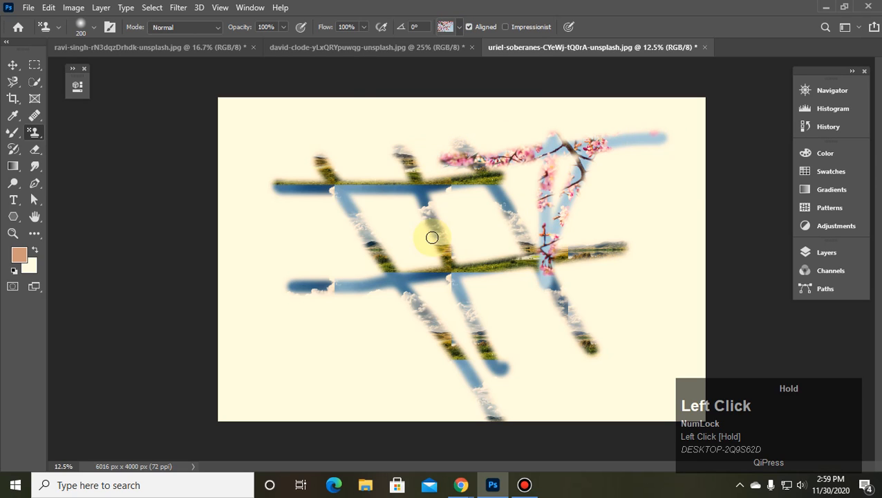
pyautogui.moveTo(422, 239); pyautogui.dragTo(690, 184)
pyautogui.moveTo(478, 275); pyautogui.dragTo(694, 218)
pyautogui.moveTo(510, 312); pyautogui.dragTo(697, 257)
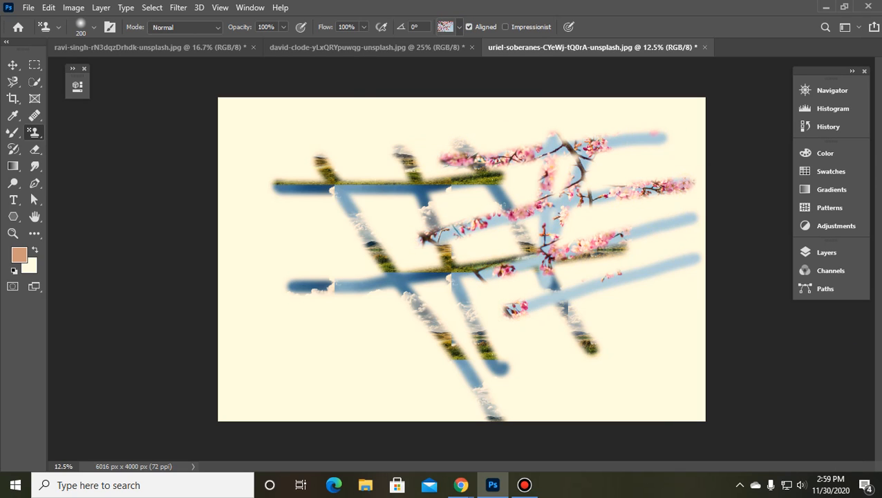
# Choose a 50 px brush preset and scribble peach diagonal strokes across the lower middle of the canvas.
pyautogui.click(94, 27)
pyautogui.click(102, 235)
pyautogui.moveTo(315, 358)
pyautogui.mouseDown()
pyautogui.moveTo(426, 331)
pyautogui.moveTo(310, 384)
pyautogui.moveTo(418, 313)
pyautogui.moveTo(294, 374)
pyautogui.moveTo(638, 271)
pyautogui.moveTo(514, 289)
pyautogui.moveTo(360, 340)
pyautogui.moveTo(561, 229)
pyautogui.moveTo(453, 261)
pyautogui.moveTo(758, 239)
pyautogui.mouseUp()
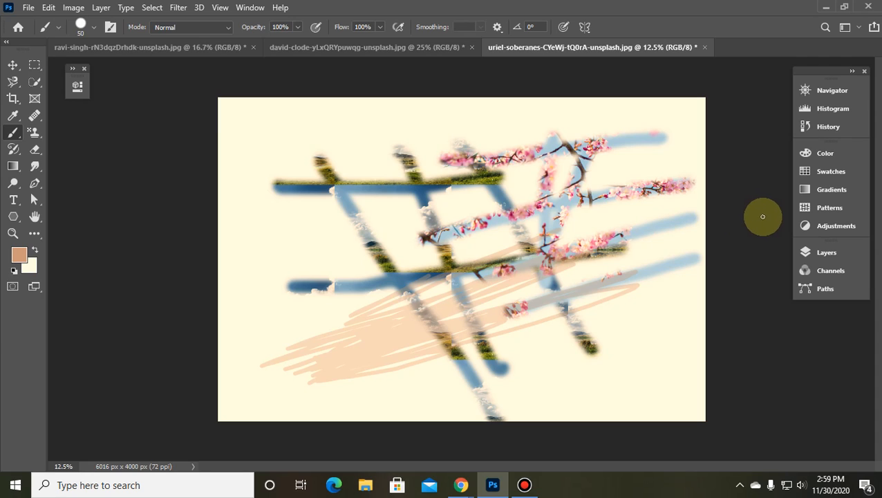
pyautogui.click(640, 296)
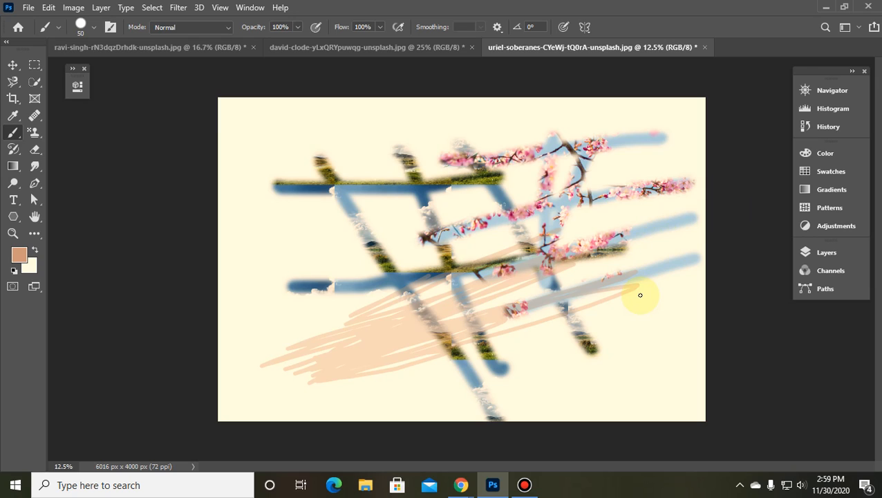
# Undo the brush scribbles and all blossom and landscape pattern strokes to empty the canvas.
pyautogui.hotkey('ctrl', 'z')
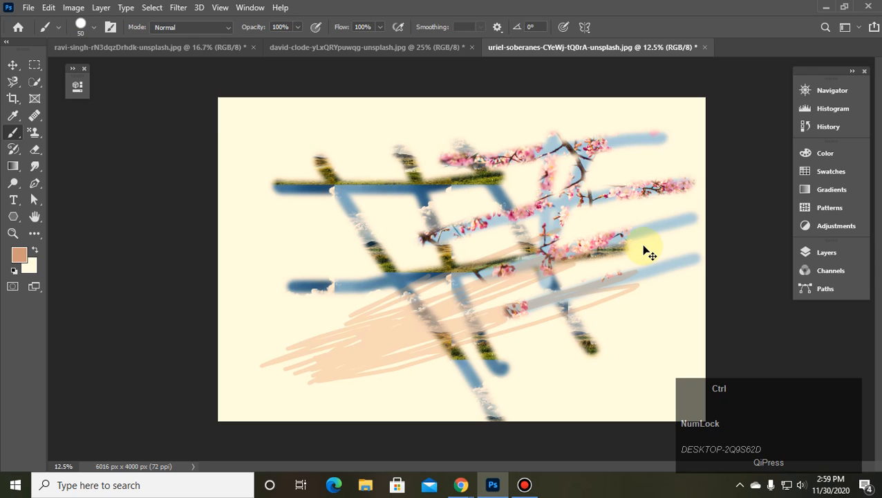
pyautogui.hotkey('ctrl', 'z')
pyautogui.hotkey('ctrl', 'z')
pyautogui.hotkey('ctrl', 'z')
pyautogui.hotkey('ctrl', 'z')
pyautogui.hotkey('ctrl', 'z')
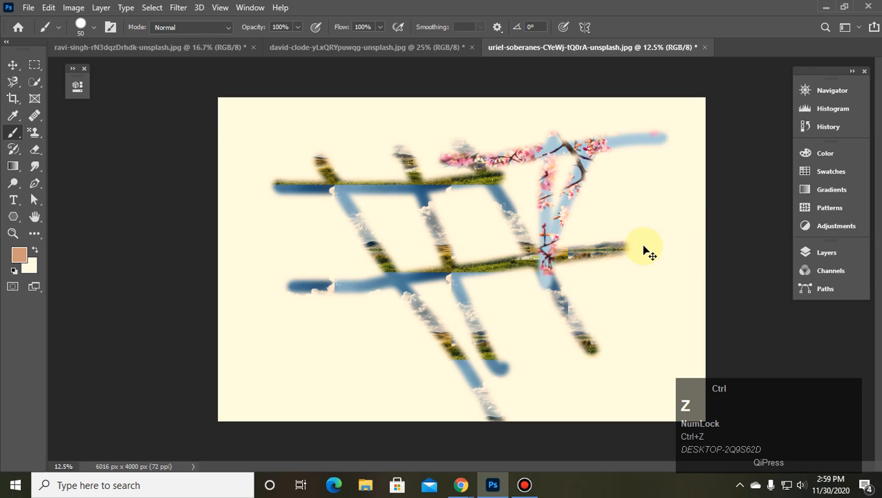
pyautogui.hotkey('ctrl', 'z')
pyautogui.hotkey('ctrl', 'z')
pyautogui.hotkey('ctrl', 'z')
pyautogui.hotkey('ctrl', 'z')
pyautogui.hotkey('ctrl', 'z')
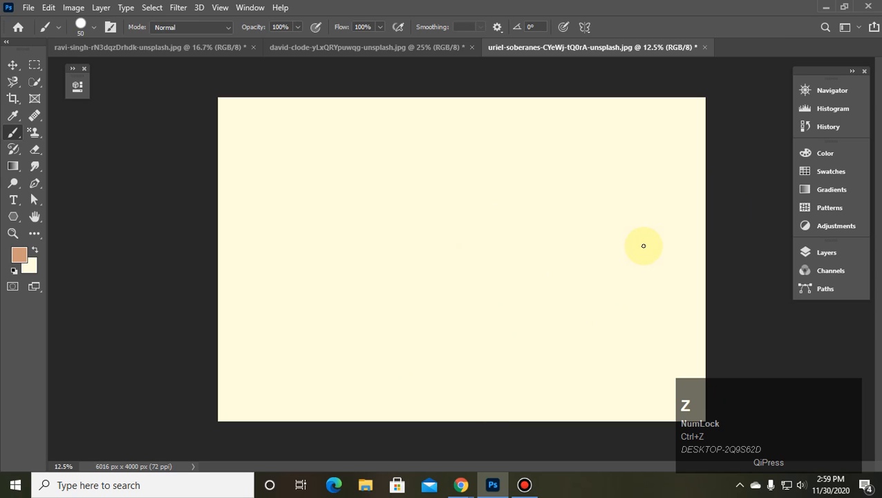
pyautogui.moveTo(34, 132); pyautogui.dragTo(65, 134)
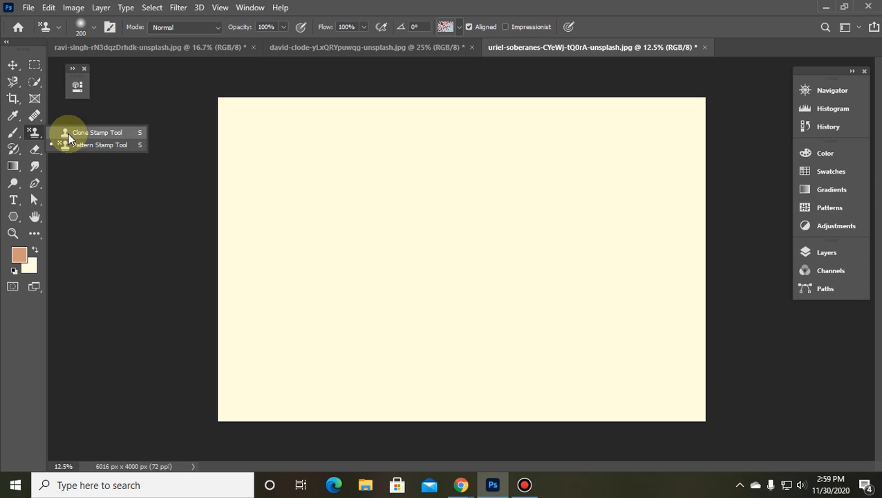
pyautogui.click(447, 26)
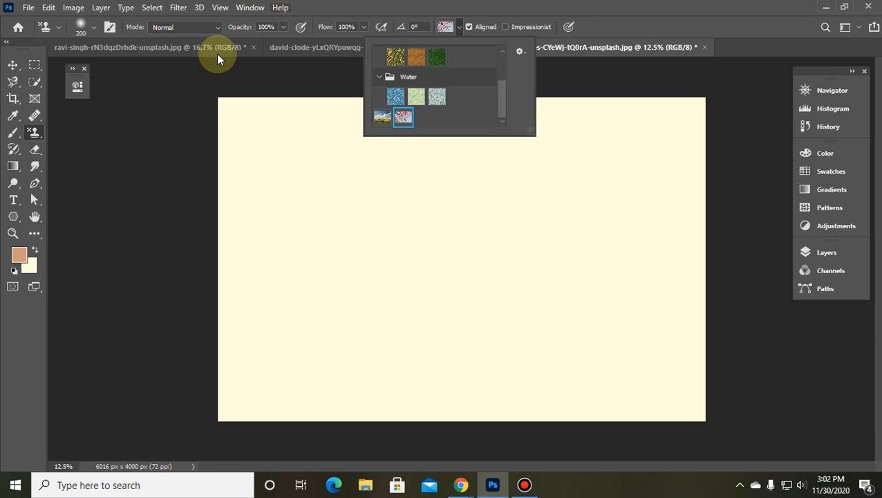
pyautogui.click(35, 132)
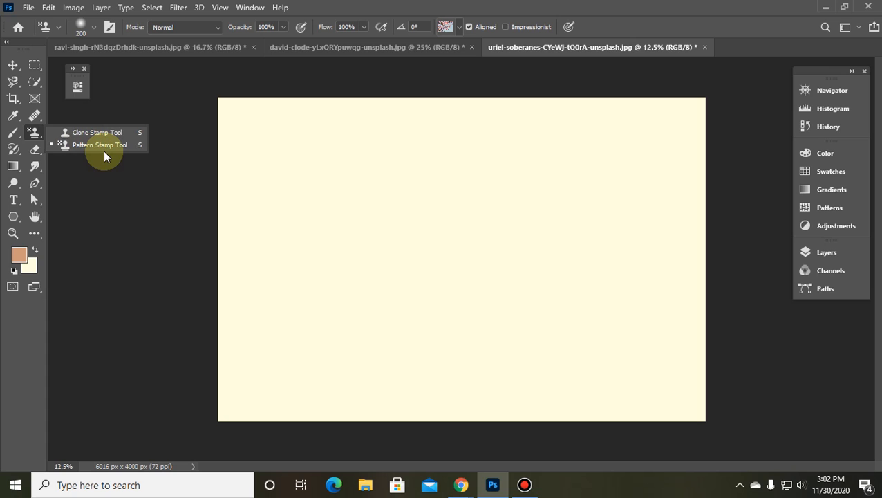
pyautogui.click(10, 151)
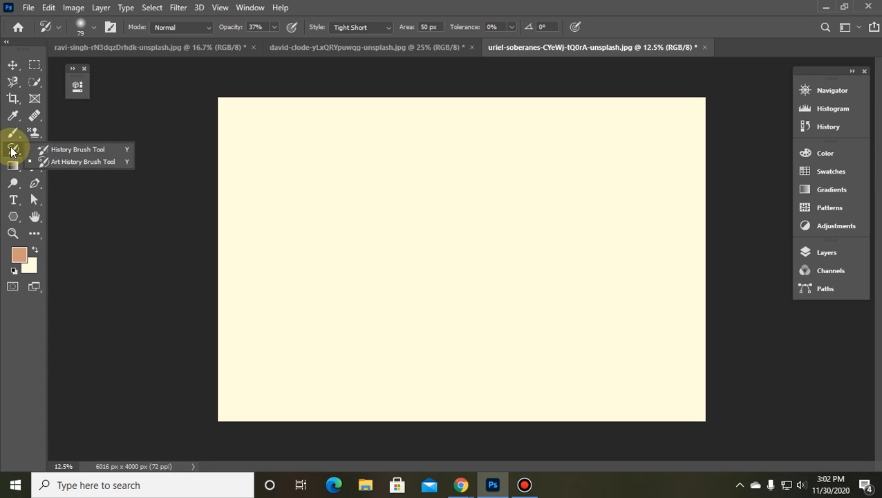
pyautogui.click(12, 151)
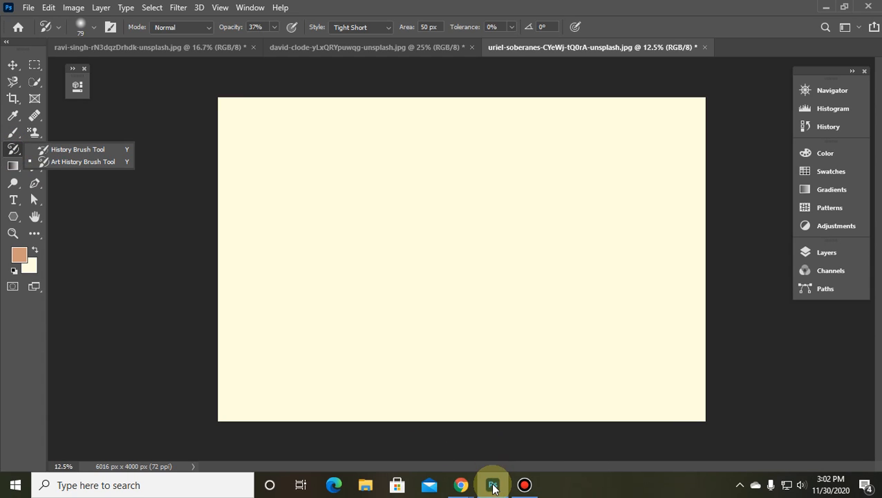
# Switch to the Google Meet call in Chrome and look through its participant list.
pyautogui.click(461, 485)
pyautogui.click(401, 428)
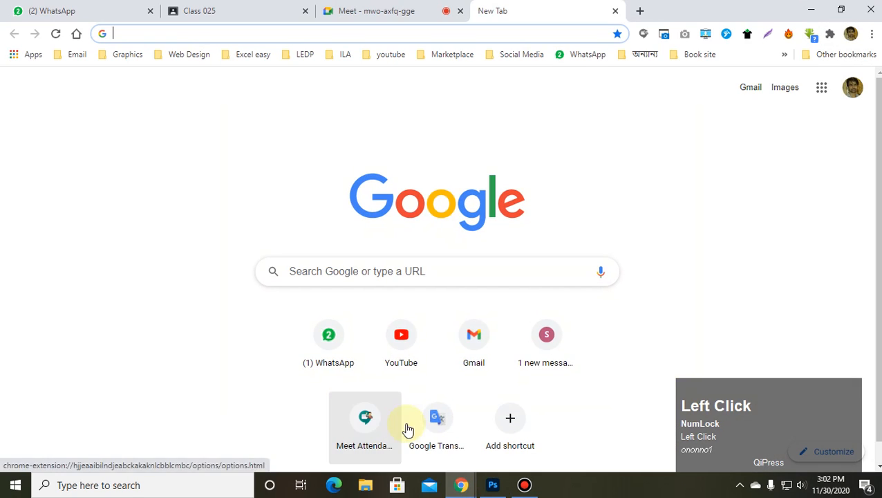
pyautogui.click(383, 11)
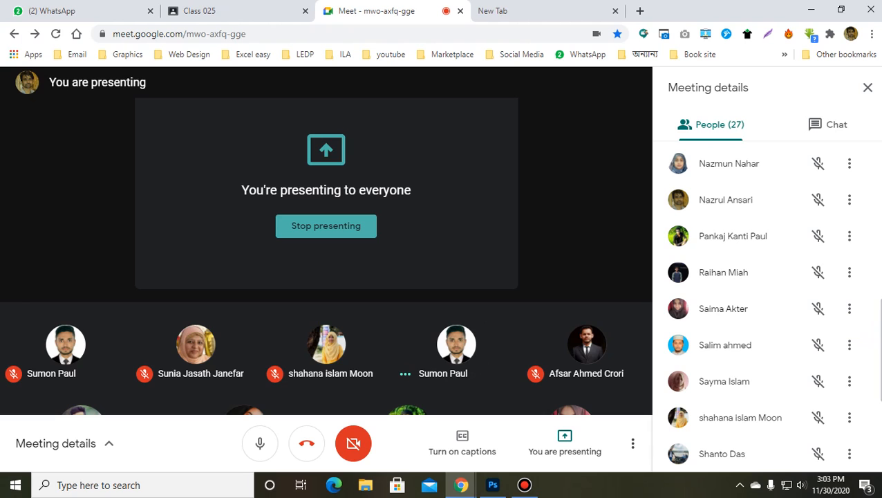
pyautogui.scroll(-3, 831, 223)
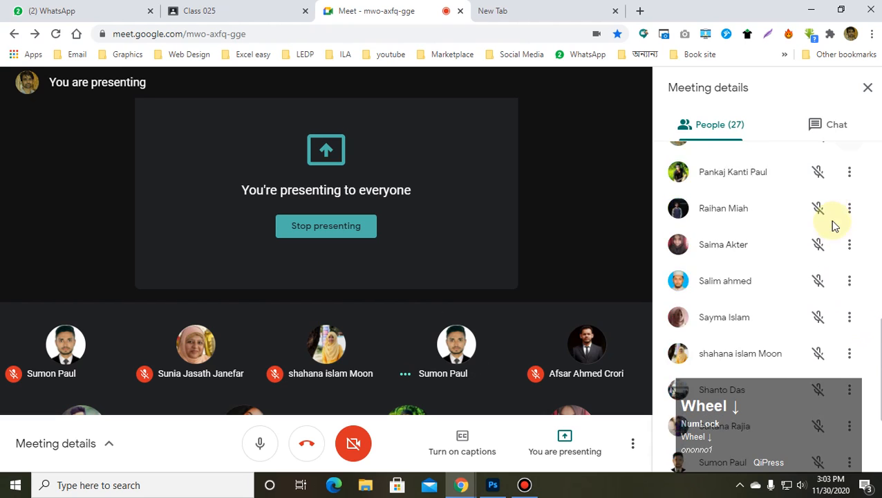
pyautogui.scroll(6, 831, 228)
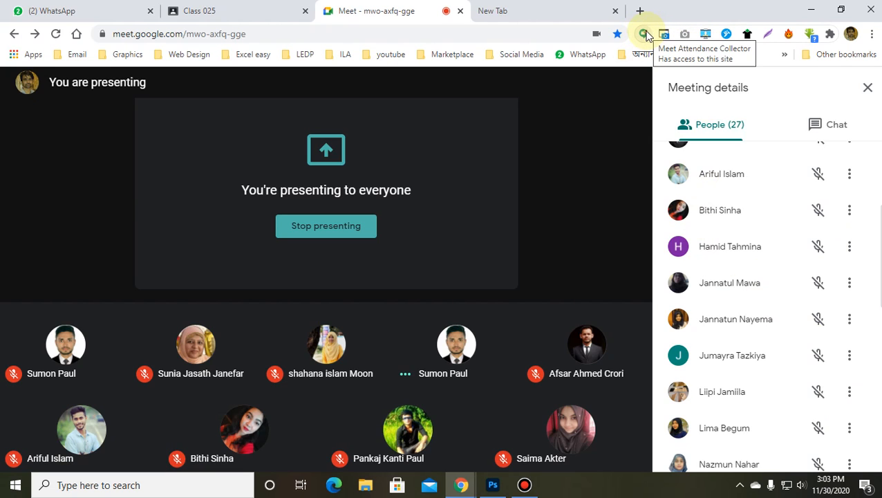
# Rescan and download the meeting attendance with the Meet Attendance Collector extension, and return to Photoshop.
pyautogui.click(644, 34)
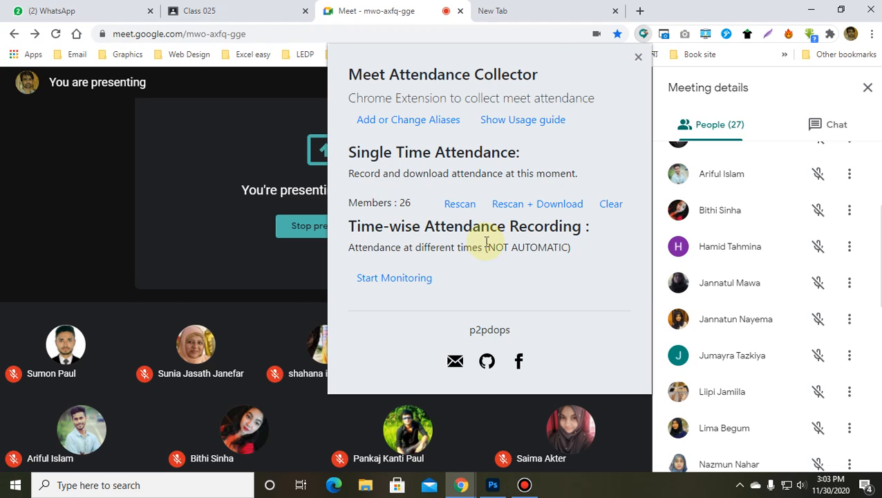
pyautogui.click(560, 205)
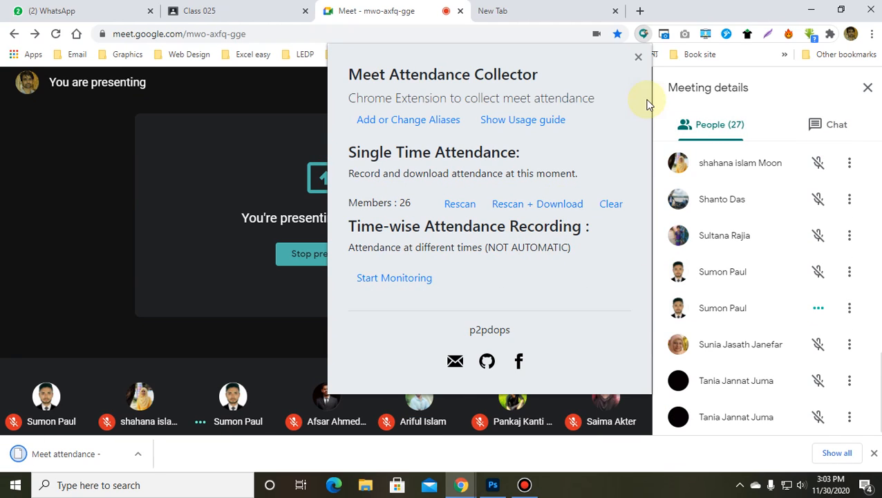
pyautogui.click(639, 58)
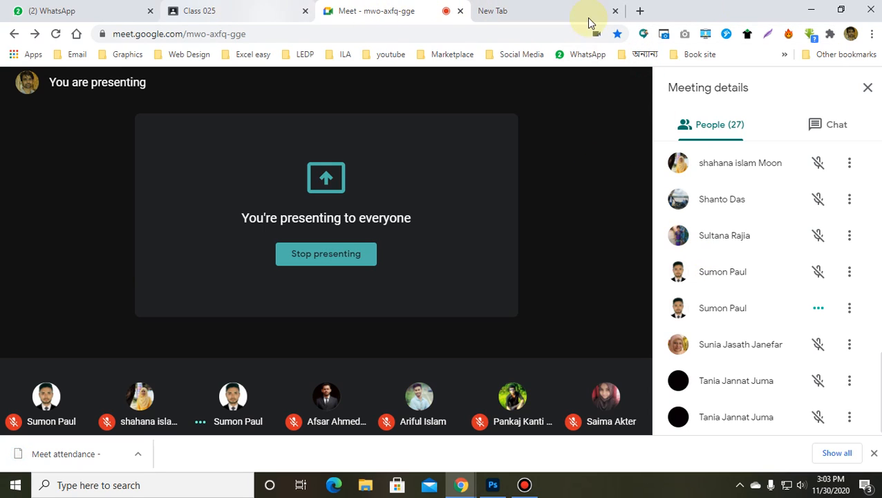
pyautogui.click(811, 9)
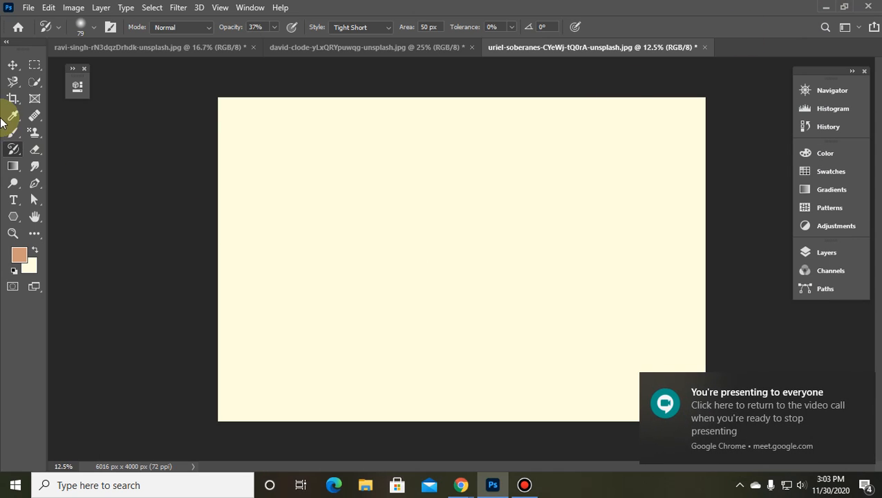
pyautogui.click(34, 132)
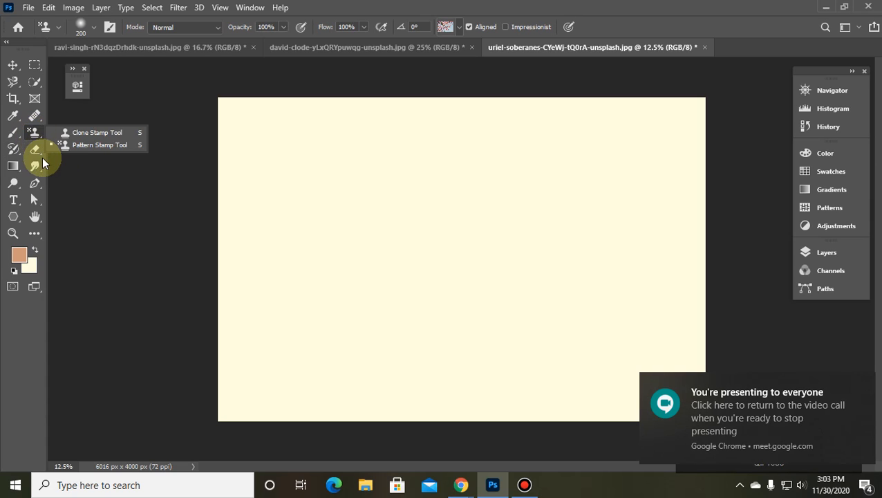
pyautogui.click(30, 155)
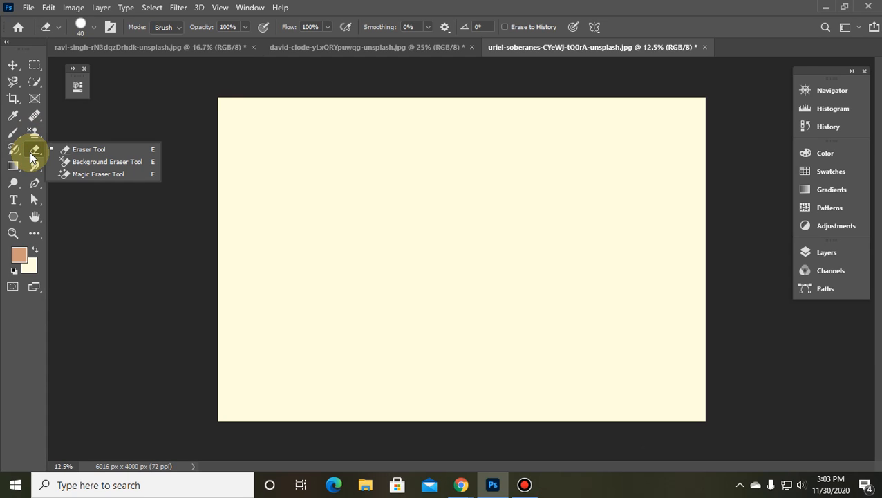
# Copy a rectangular selection of the kangaroo photo's upper-left area and paste it onto the cream canvas of the uriel-soberanes document.
pyautogui.click(399, 50)
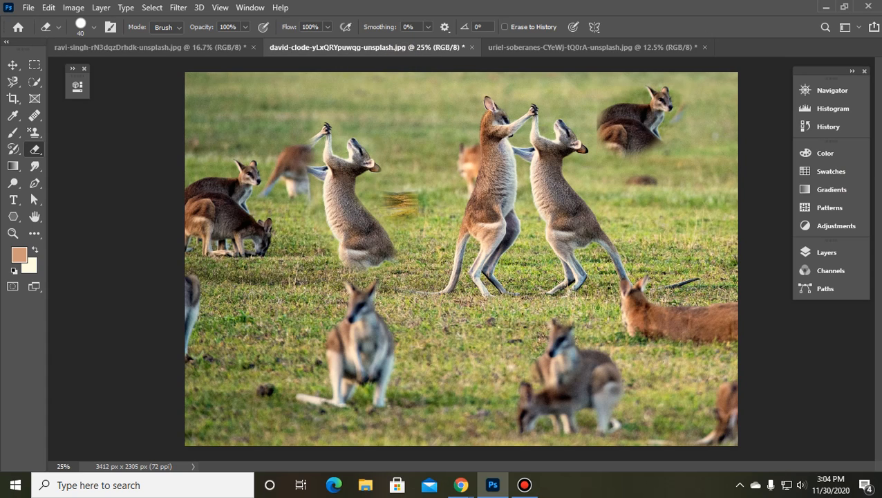
pyautogui.click(35, 64)
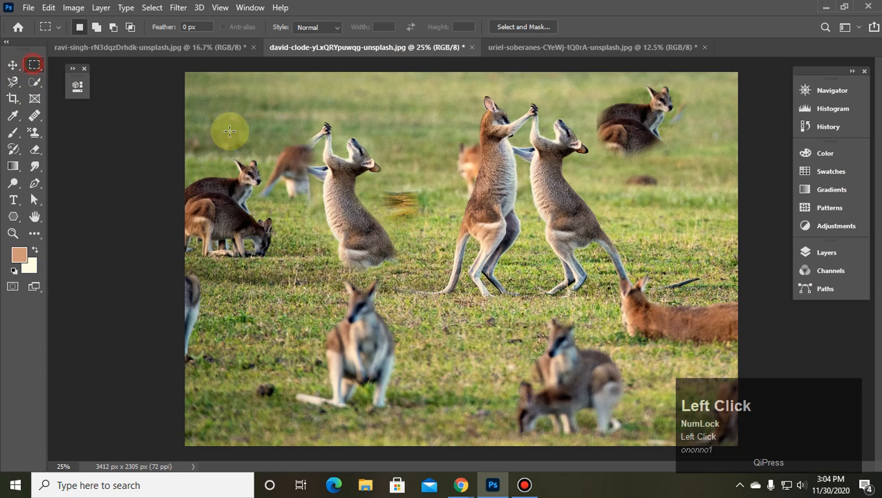
pyautogui.moveTo(188, 74); pyautogui.dragTo(442, 304)
pyautogui.hotkey('ctrl', 'c')
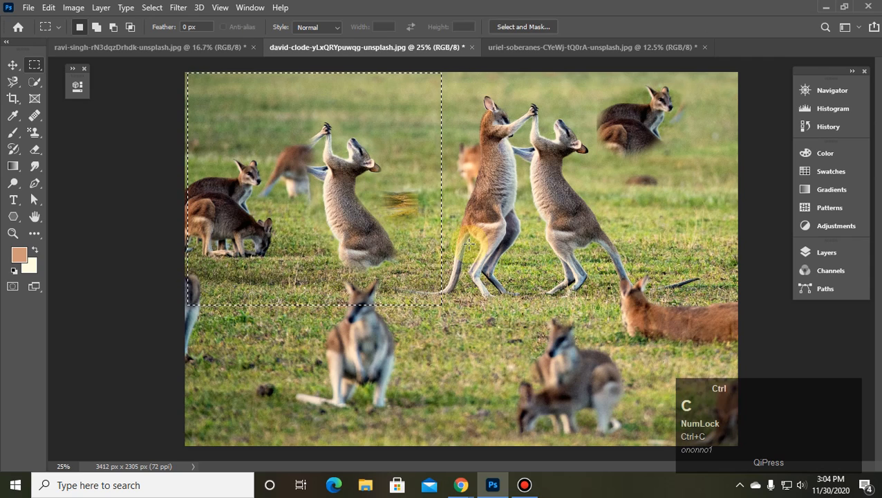
pyautogui.click(558, 48)
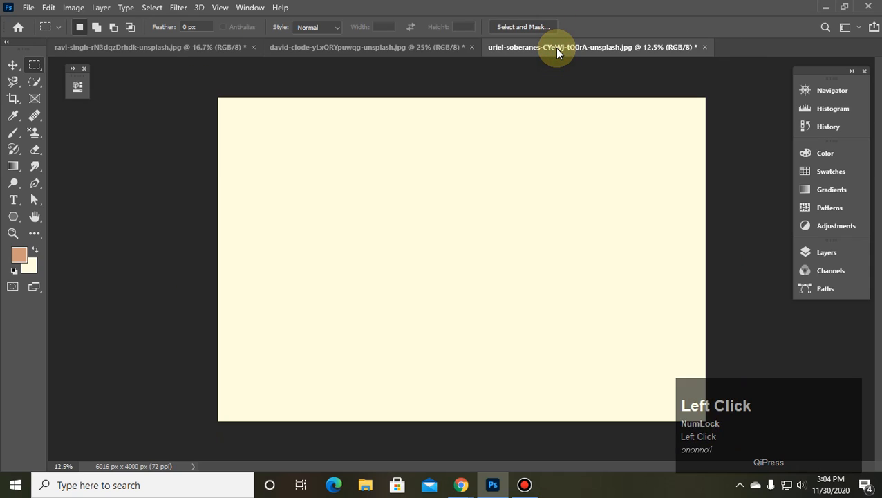
pyautogui.hotkey('ctrl', 'v')
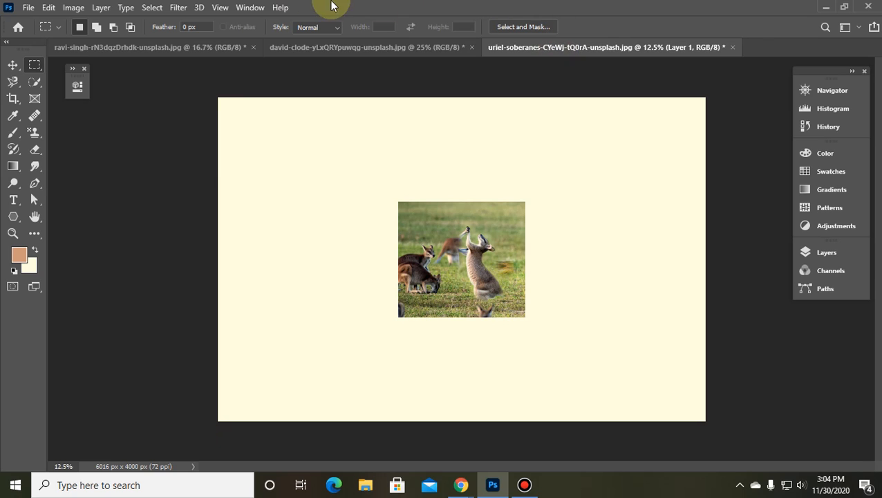
# Copy a rectangular selection around the duck's head and chest from the ravi-singh photo and paste it onto the cream canvas.
pyautogui.click(377, 47)
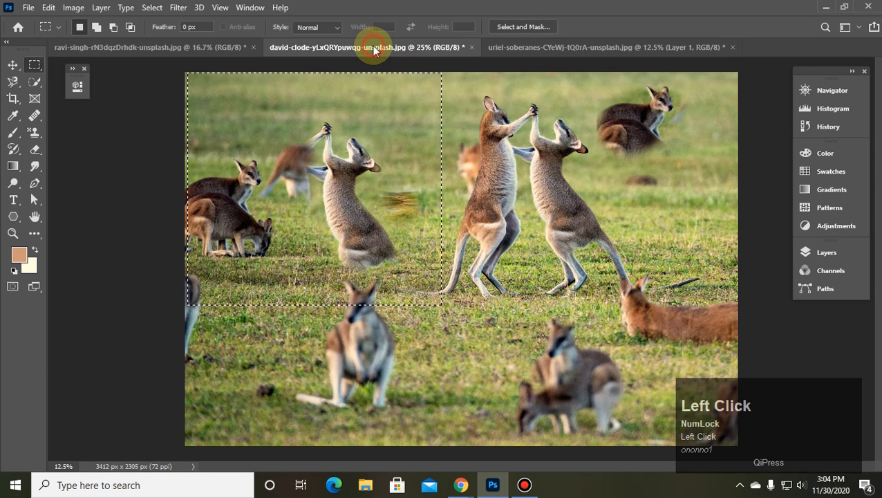
pyautogui.click(90, 48)
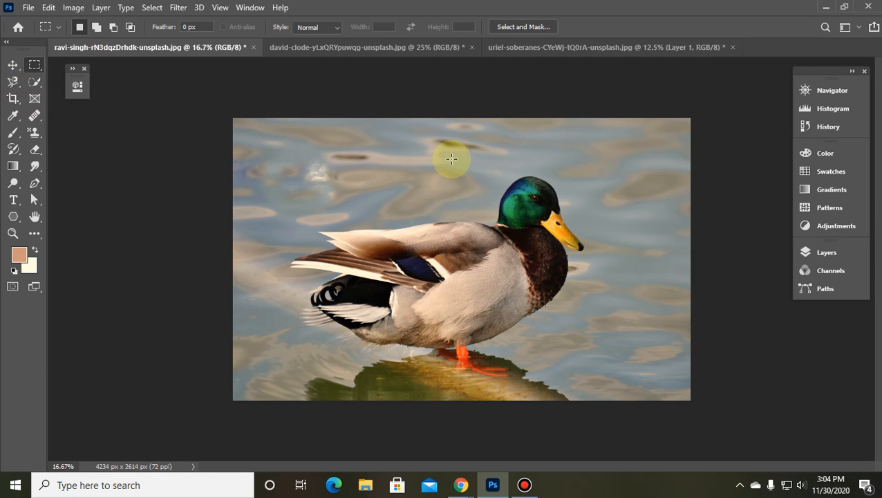
pyautogui.moveTo(429, 142); pyautogui.dragTo(619, 330)
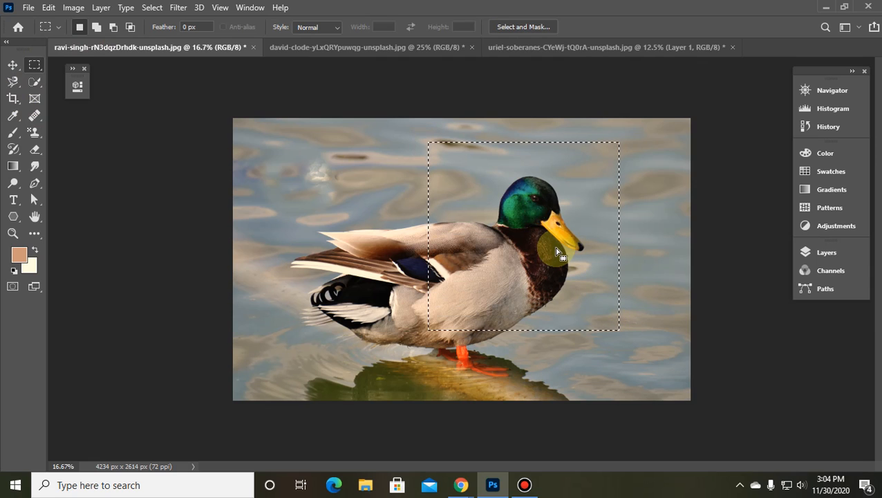
pyautogui.hotkey('ctrl', 'c')
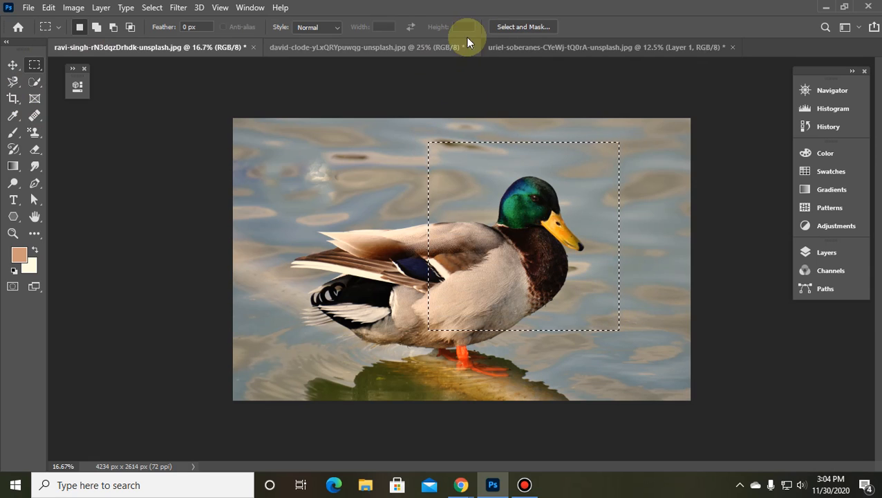
pyautogui.click(518, 52)
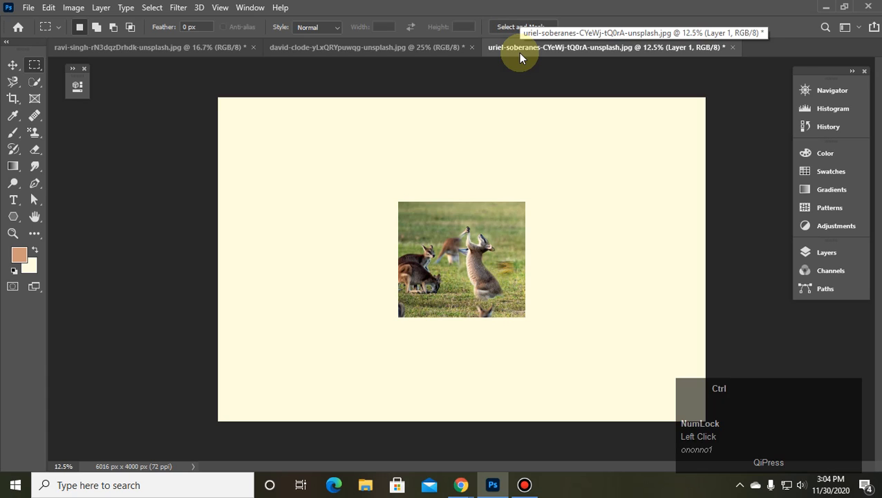
pyautogui.hotkey('ctrl', 'v')
# Spread the pasted pictures apart, with the duck in the canvas's left half and the kangaroos in its upper-right area.
pyautogui.click(12, 67)
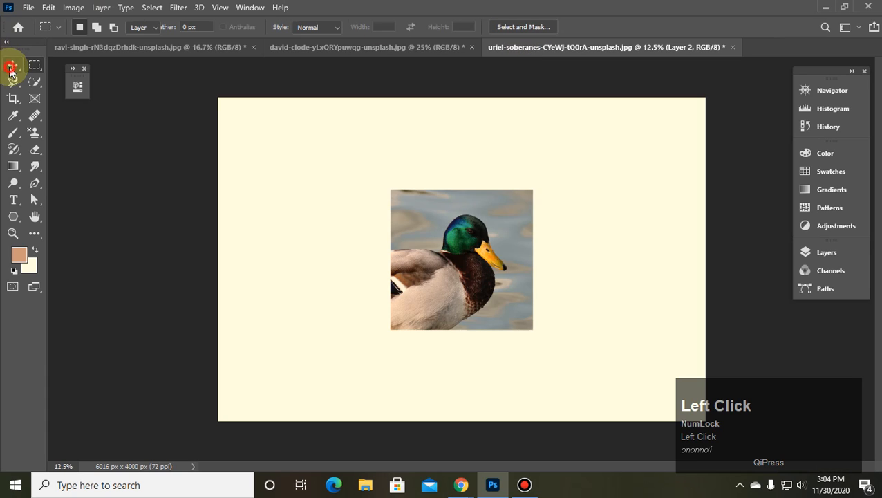
pyautogui.moveTo(493, 275); pyautogui.dragTo(351, 251)
pyautogui.moveTo(462, 261); pyautogui.dragTo(632, 147)
pyautogui.moveTo(363, 228); pyautogui.dragTo(420, 248)
pyautogui.moveTo(591, 202); pyautogui.dragTo(759, 294)
# Show the layer list, select Layer 2 and move the duck picture close beside the kangaroos with their top edges level.
pyautogui.click(826, 254)
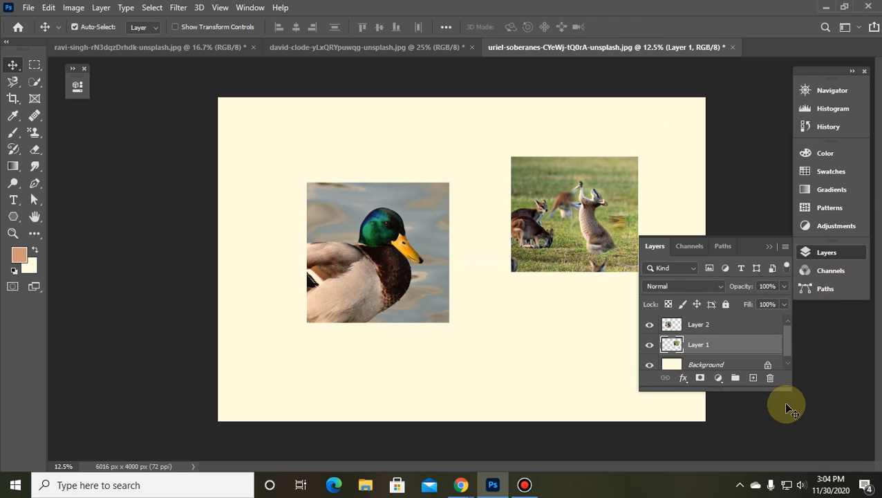
pyautogui.moveTo(786, 345); pyautogui.dragTo(788, 344)
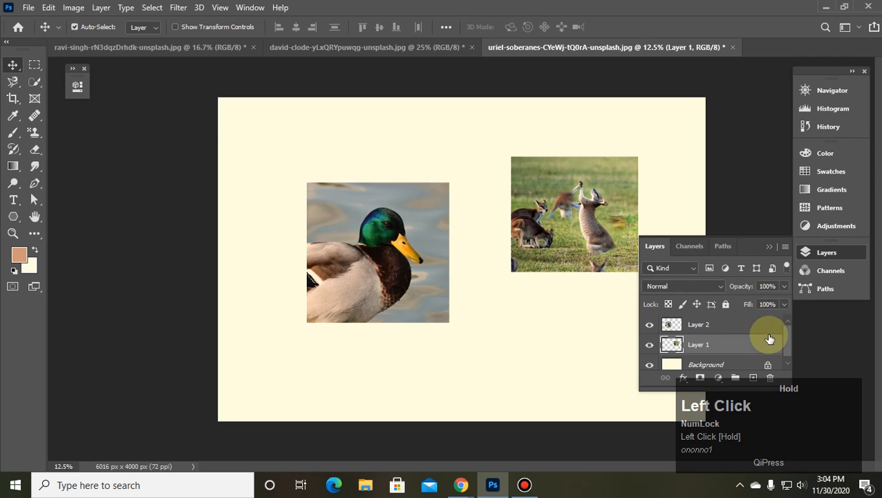
pyautogui.click(714, 331)
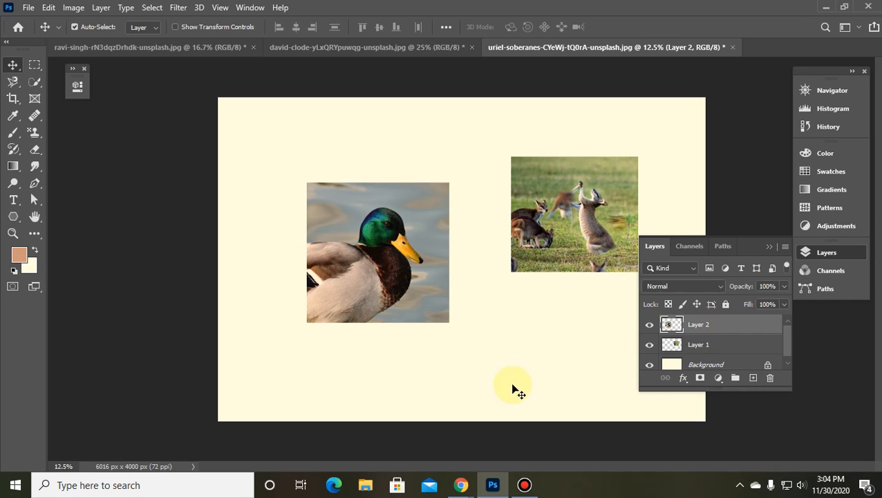
pyautogui.click(375, 247)
pyautogui.moveTo(373, 282); pyautogui.dragTo(434, 229)
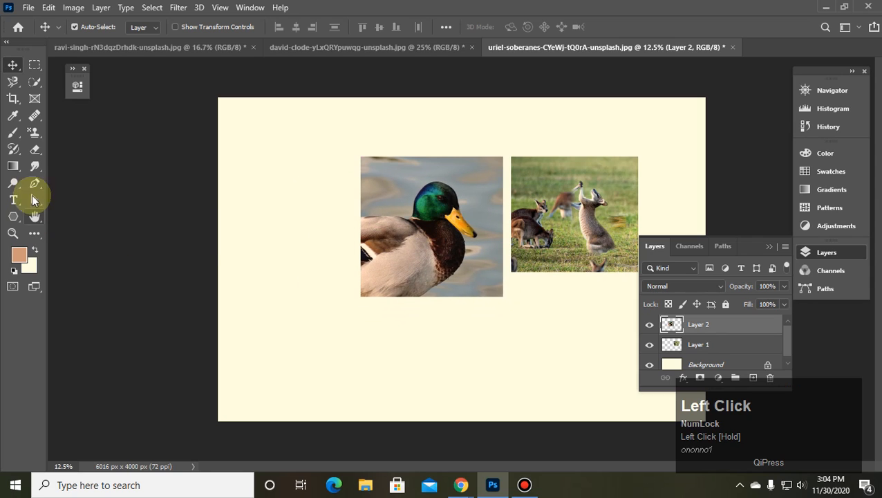
# Try erasing the duck picture's upper-right edge with a hard 280 px Eraser, and undo the stroke.
pyautogui.click(35, 149)
pyautogui.click(74, 149)
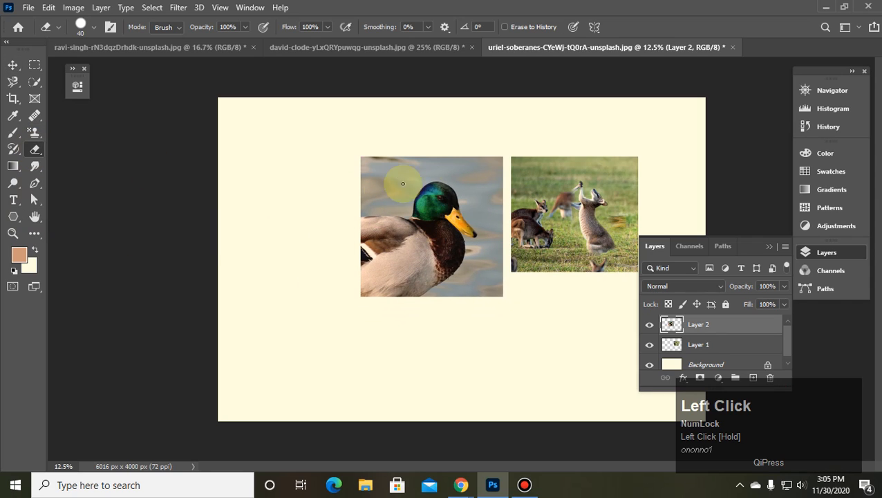
pyautogui.keyDown('alt'); pyautogui.rightClick(475, 163); pyautogui.keyUp('alt')
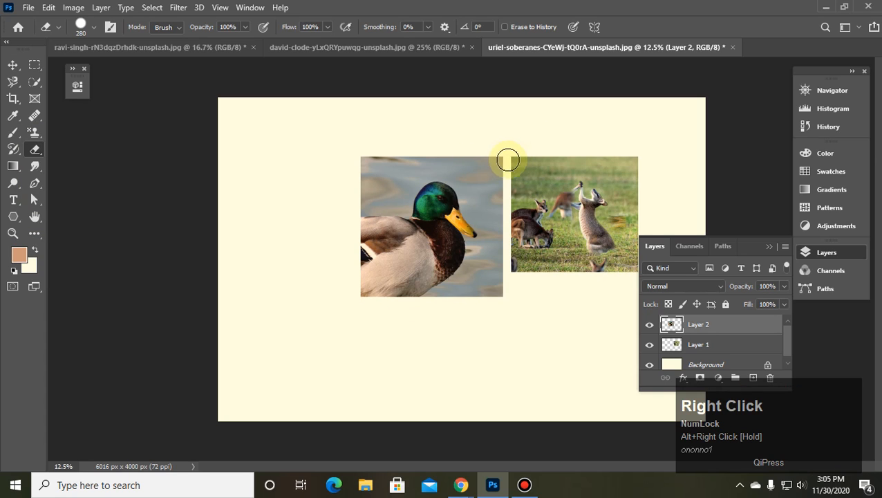
pyautogui.click(501, 160)
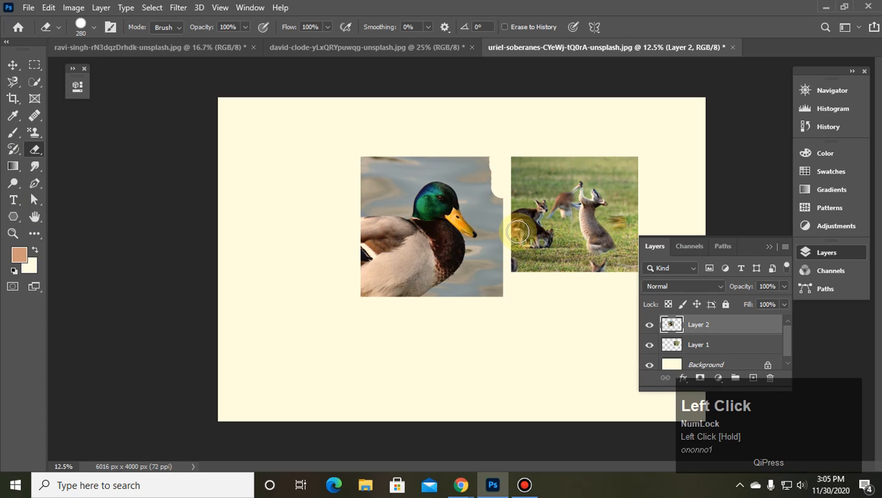
pyautogui.hotkey('ctrl', 'z')
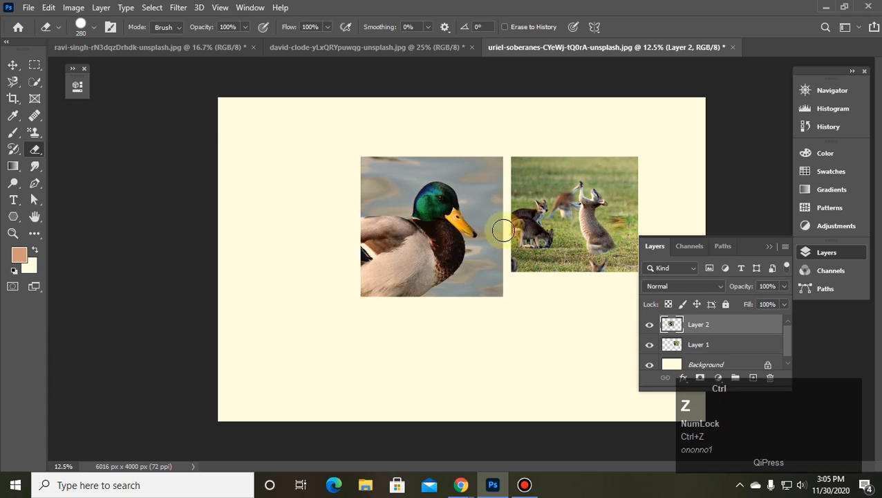
# Set a soft 400 px Eraser and fade the duck picture's right edge and, on Layer 1, the kangaroo picture's left edge.
pyautogui.keyDown('alt'); pyautogui.rightClick(483, 195); pyautogui.keyUp('alt')
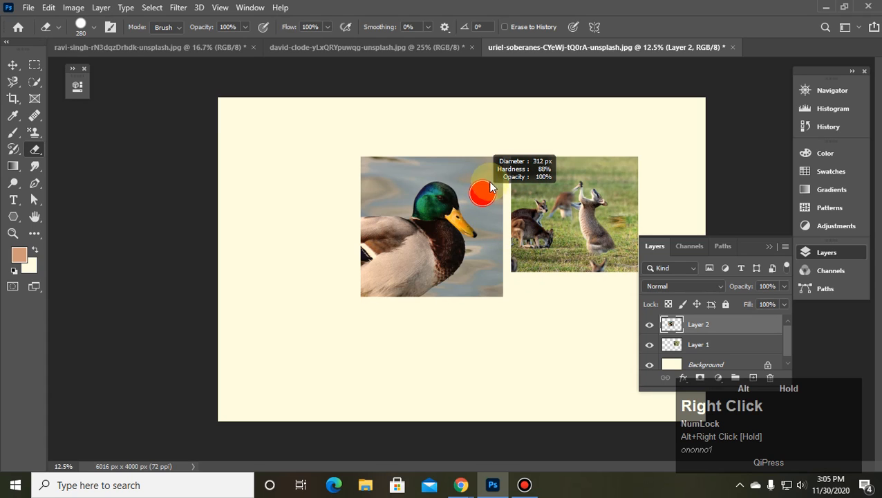
pyautogui.moveTo(489, 187)
pyautogui.mouseDown()
pyautogui.moveTo(511, 188)
pyautogui.moveTo(461, 191)
pyautogui.moveTo(476, 127)
pyautogui.moveTo(482, 234)
pyautogui.mouseUp()
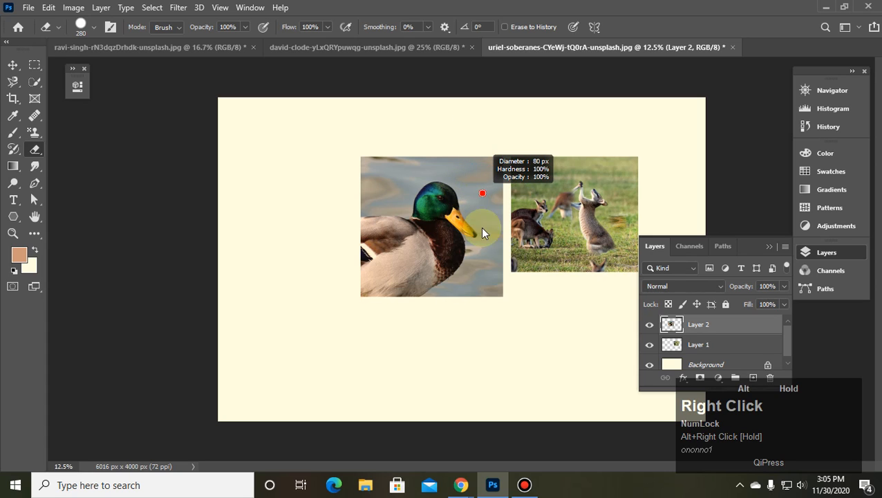
pyautogui.moveTo(502, 199)
pyautogui.mouseDown()
pyautogui.moveTo(568, 201)
pyautogui.moveTo(554, 206)
pyautogui.moveTo(553, 280)
pyautogui.moveTo(520, 187)
pyautogui.moveTo(497, 31)
pyautogui.mouseUp()
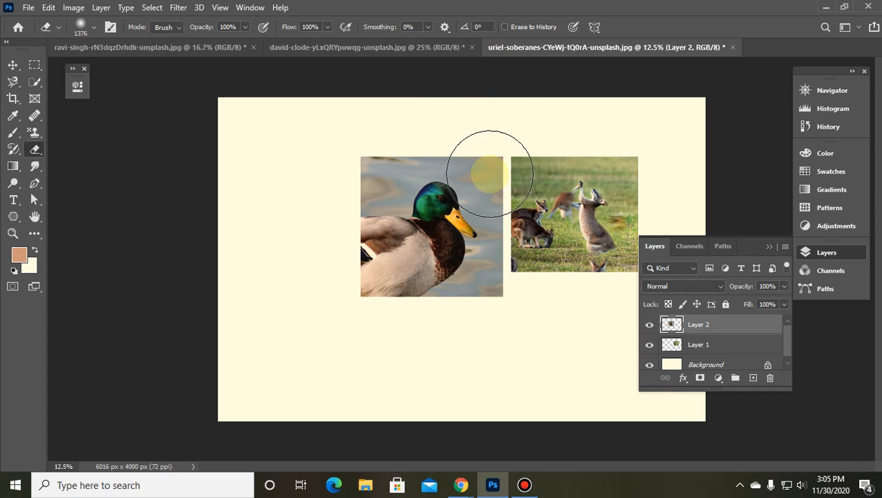
pyautogui.moveTo(490, 173); pyautogui.dragTo(446, 178)
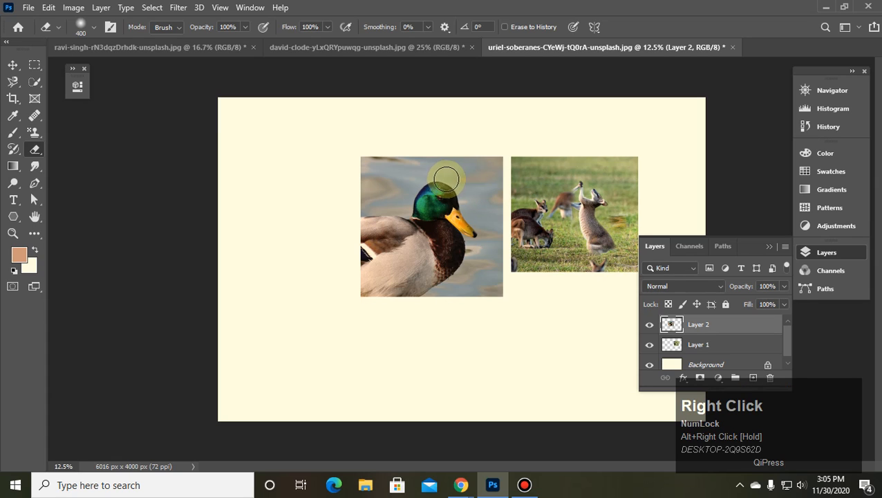
pyautogui.moveTo(501, 156); pyautogui.dragTo(503, 159)
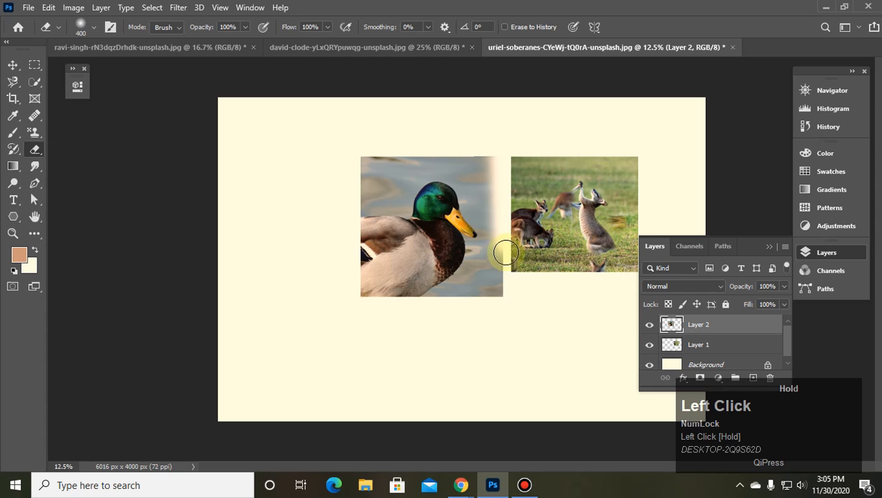
pyautogui.click(694, 344)
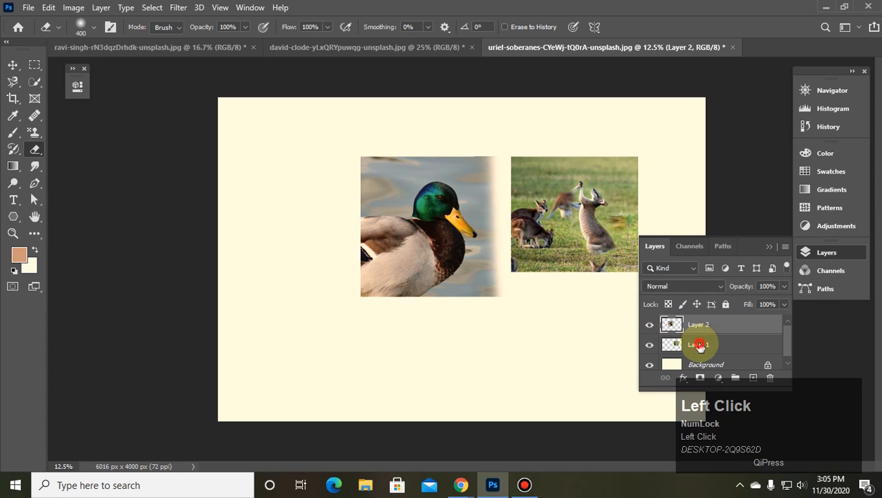
pyautogui.moveTo(503, 147); pyautogui.dragTo(507, 172)
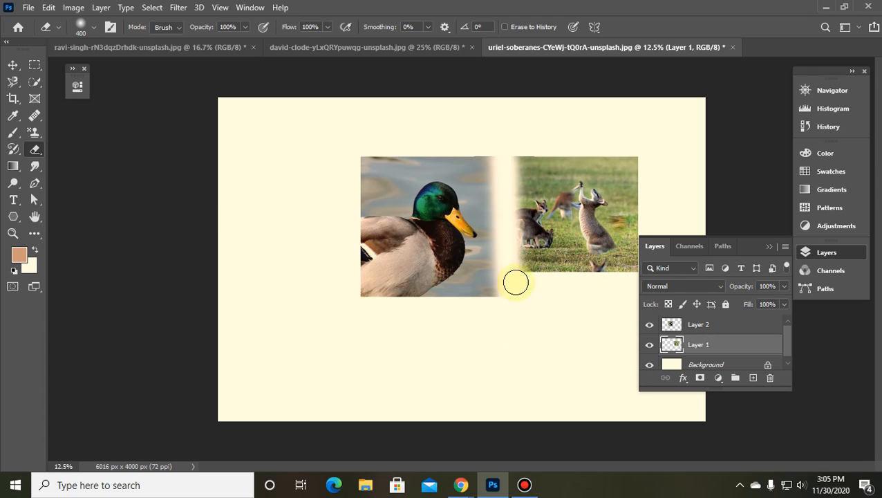
# Move the duck picture right against the kangaroo picture and fade the bottom edges of both layers with the Eraser.
pyautogui.click(13, 64)
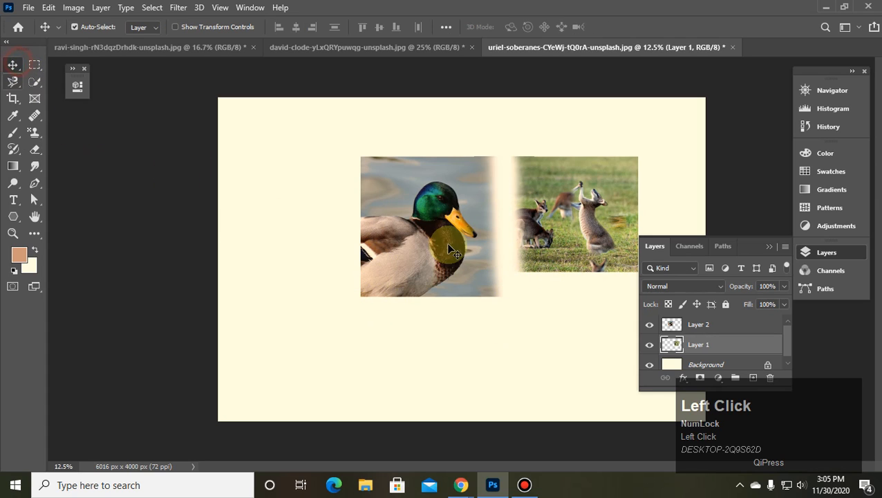
pyautogui.moveTo(413, 228); pyautogui.dragTo(431, 235)
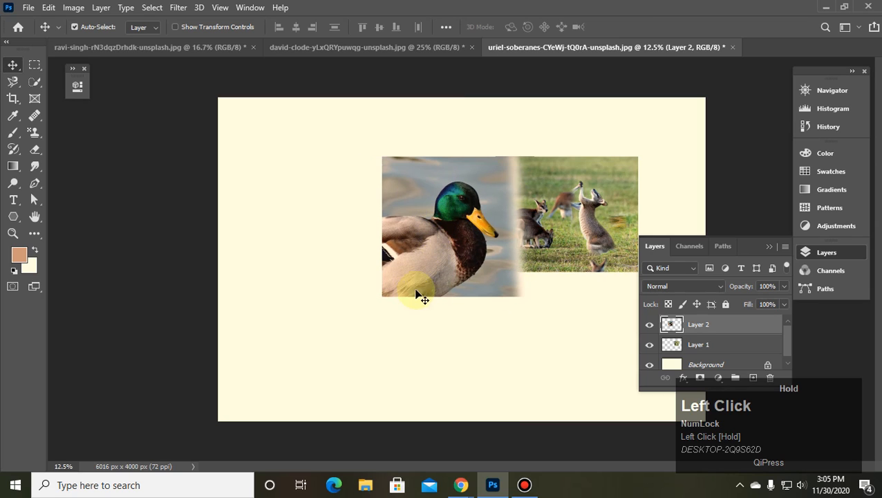
pyautogui.click(35, 149)
pyautogui.click(524, 287)
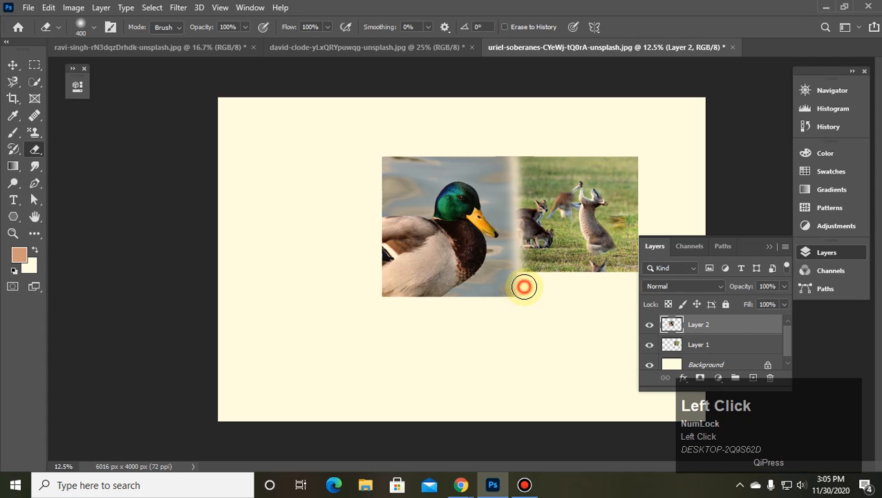
pyautogui.moveTo(468, 285); pyautogui.dragTo(410, 285)
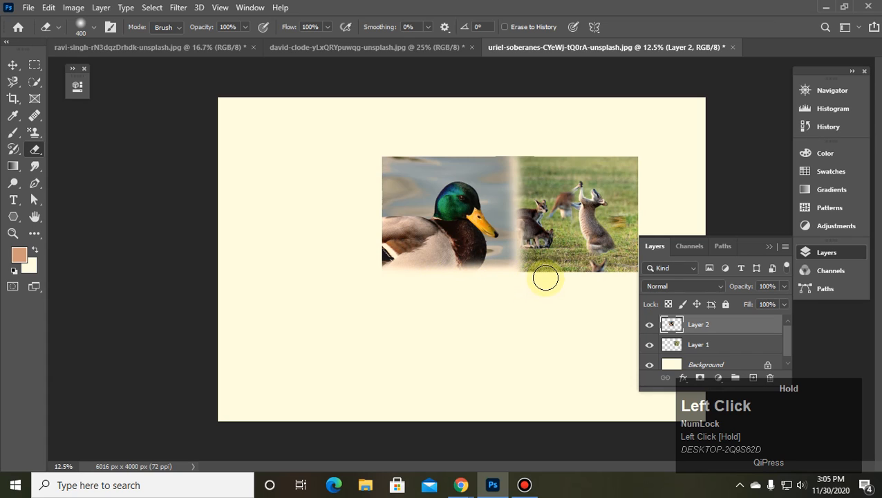
pyautogui.click(695, 344)
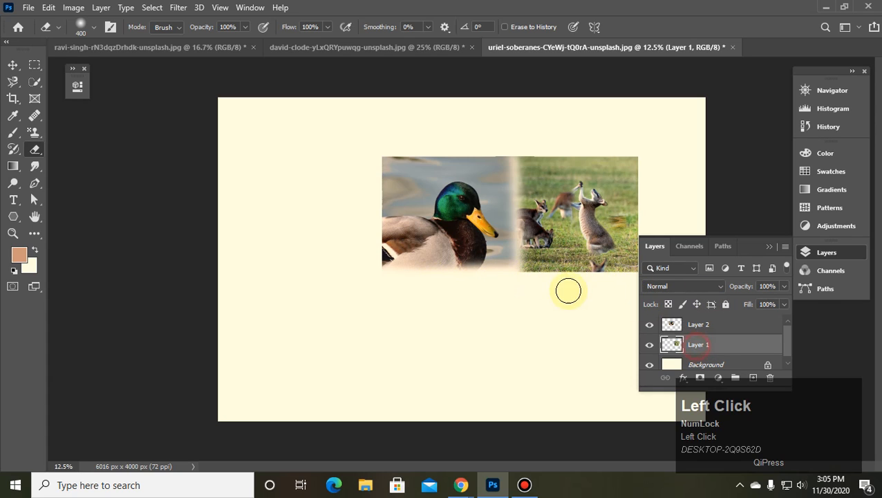
pyautogui.moveTo(497, 279); pyautogui.dragTo(543, 279)
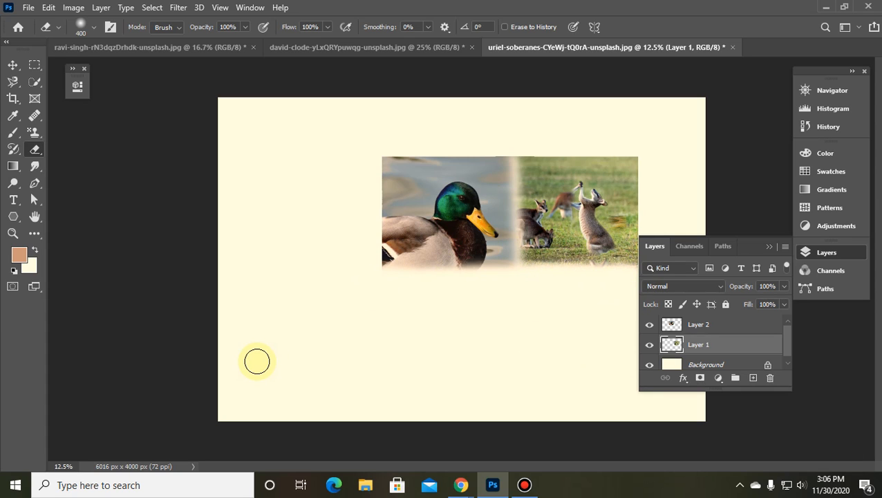
# Move the duck picture away from the kangaroos to the left part of the canvas.
pyautogui.click(13, 65)
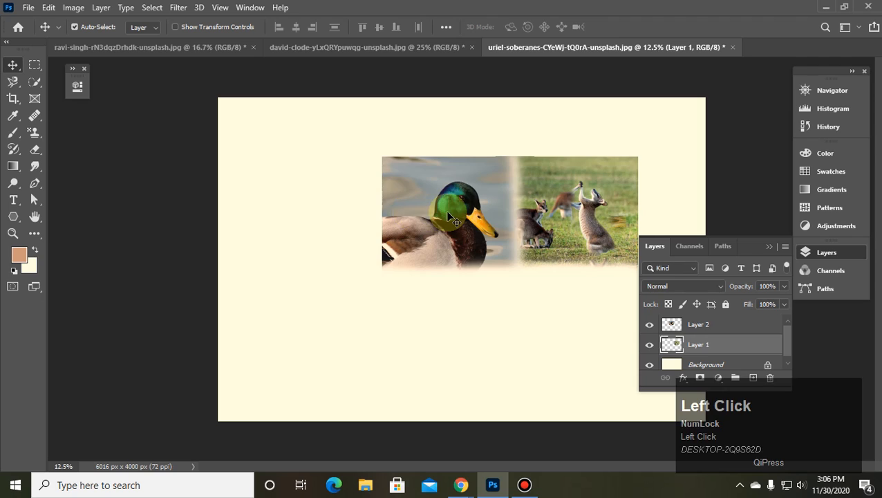
pyautogui.moveTo(449, 218); pyautogui.dragTo(316, 231)
# Switch to the Brush tool and adjust its diameter and hardness on the canvas to a soft 1458 px tip.
pyautogui.keyDown('alt'); pyautogui.rightClick(417, 213); pyautogui.keyUp('alt')
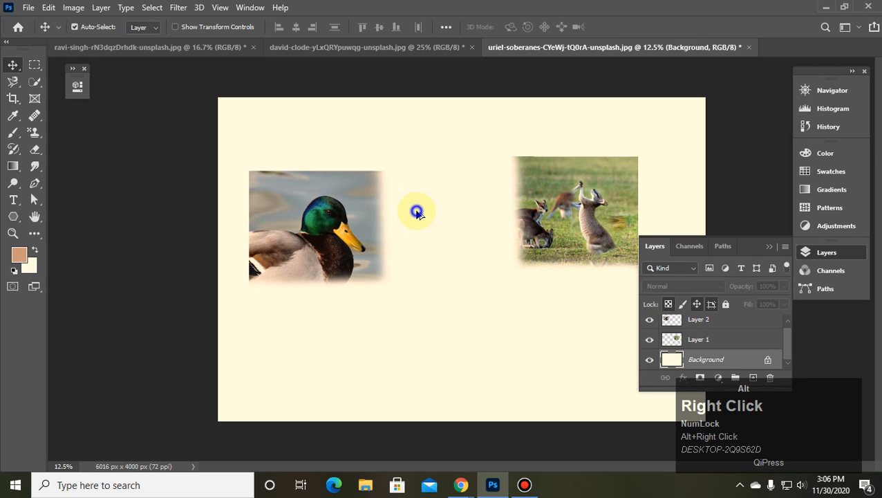
pyautogui.keyDown('alt'); pyautogui.rightClick(425, 210); pyautogui.keyUp('alt')
pyautogui.click(13, 132)
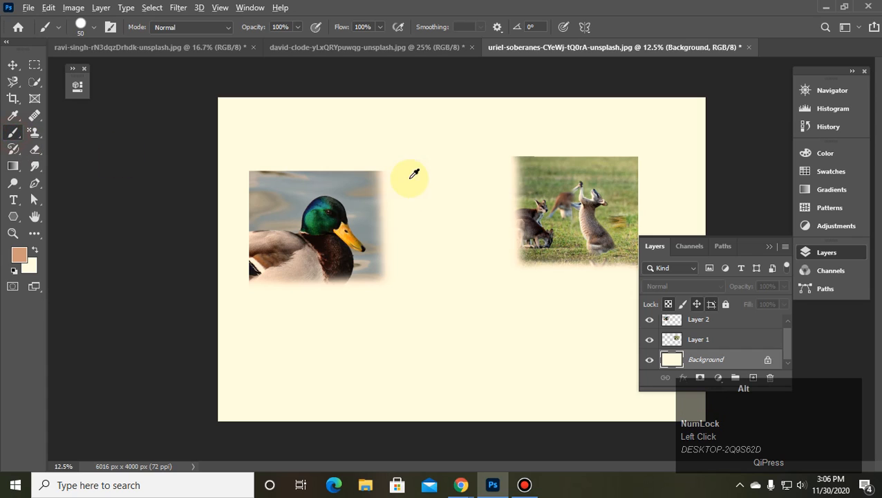
pyautogui.keyDown('alt'); pyautogui.rightClick(409, 179); pyautogui.keyUp('alt')
pyautogui.moveTo(490, 199)
pyautogui.mouseDown()
pyautogui.moveTo(543, 181)
pyautogui.moveTo(431, 198)
pyautogui.mouseUp()
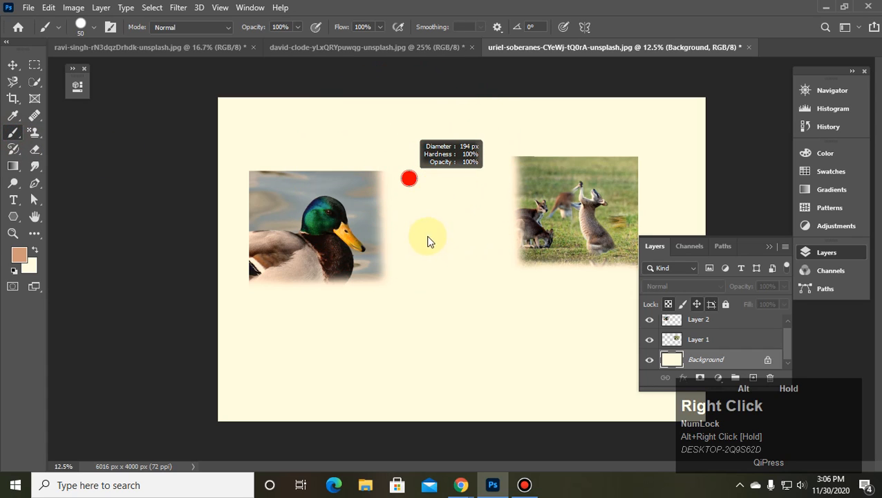
pyautogui.moveTo(419, 150)
pyautogui.mouseDown()
pyautogui.moveTo(490, 179)
pyautogui.moveTo(542, 179)
pyautogui.moveTo(528, 199)
pyautogui.moveTo(448, 250)
pyautogui.moveTo(482, 209)
pyautogui.mouseUp()
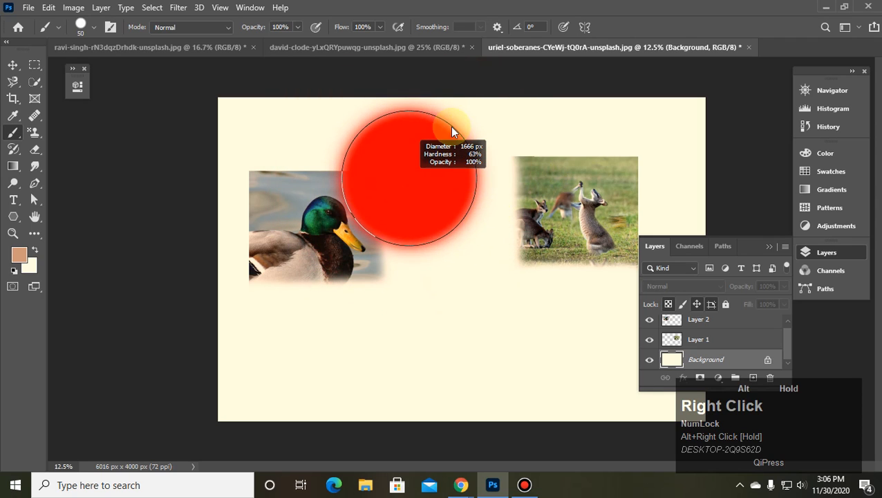
pyautogui.moveTo(451, 128); pyautogui.dragTo(437, 5)
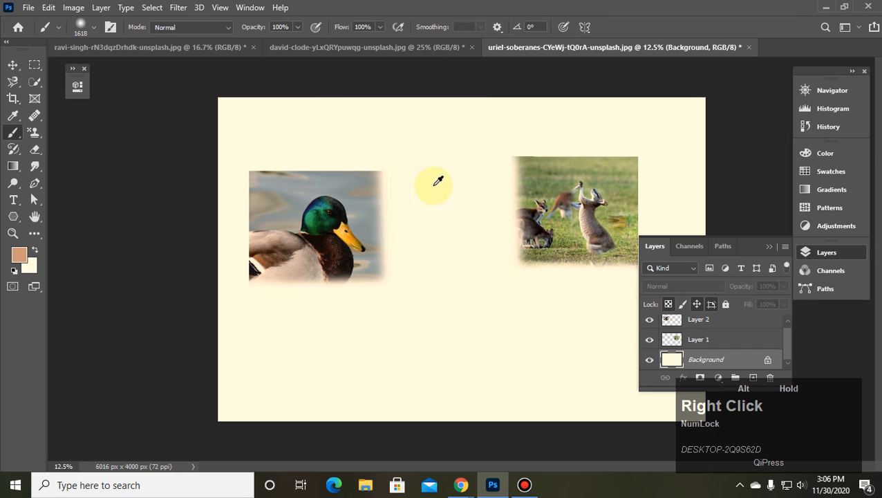
pyautogui.moveTo(449, 318)
pyautogui.mouseDown()
pyautogui.moveTo(452, 358)
pyautogui.moveTo(428, 239)
pyautogui.moveTo(501, 237)
pyautogui.moveTo(461, 243)
pyautogui.moveTo(343, 307)
pyautogui.moveTo(274, 366)
pyautogui.moveTo(363, 274)
pyautogui.mouseUp()
# Try brush strokes between the two pictures on the Background and on Layer 1, undoing each stroke.
pyautogui.moveTo(420, 168); pyautogui.dragTo(423, 210)
pyautogui.hotkey('ctrl', 'z')
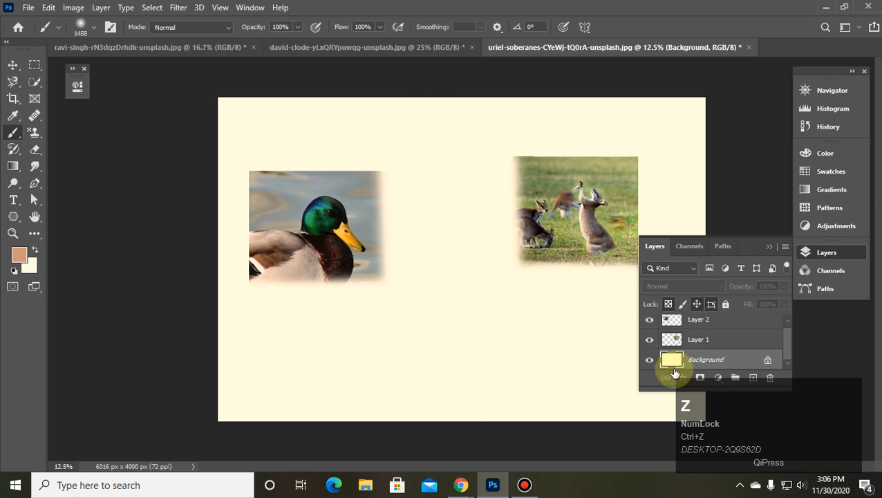
pyautogui.click(667, 339)
pyautogui.moveTo(414, 207); pyautogui.dragTo(411, 222)
pyautogui.hotkey('ctrl', 'z')
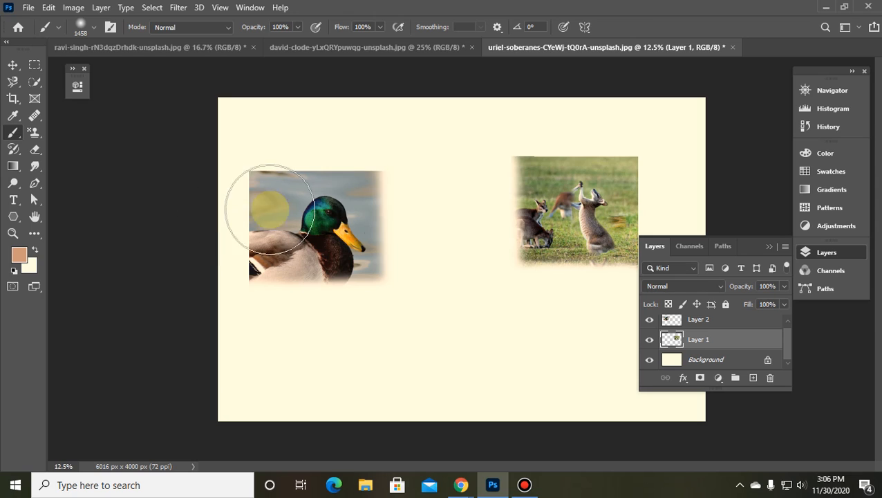
# Set the Eraser to 1811 px with 0% hardness.
pyautogui.click(35, 150)
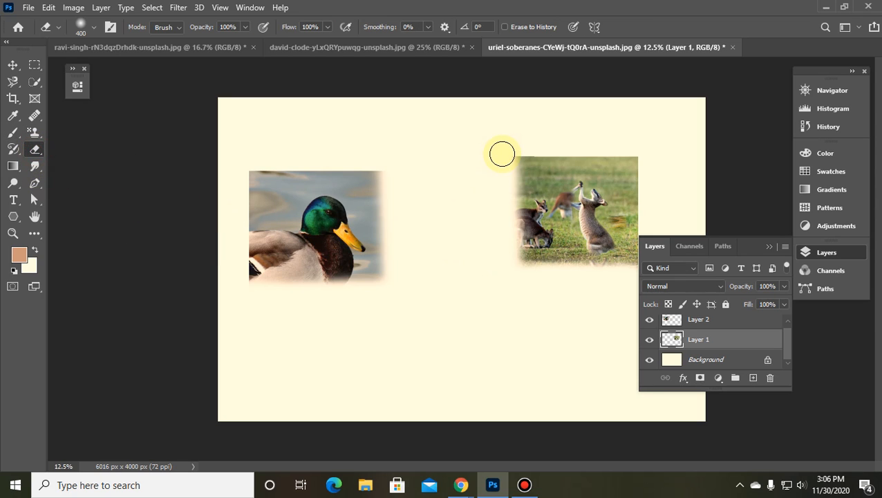
pyautogui.click(94, 27)
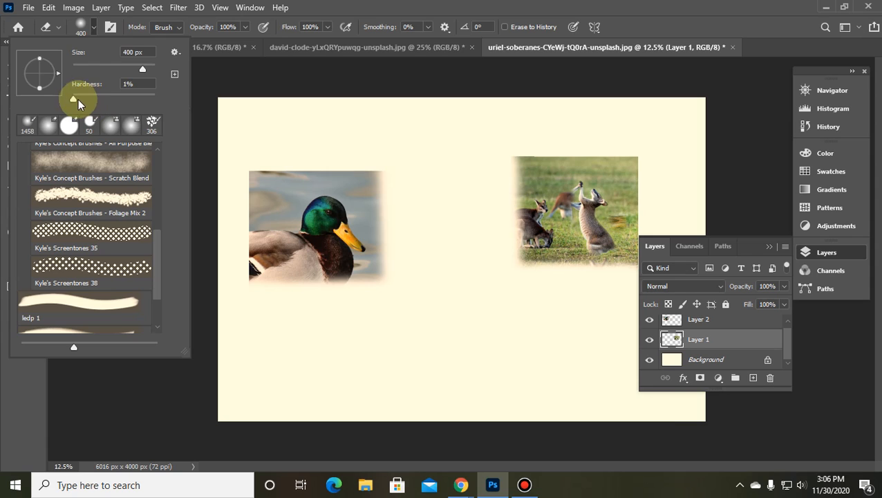
pyautogui.moveTo(75, 98); pyautogui.dragTo(4, 112)
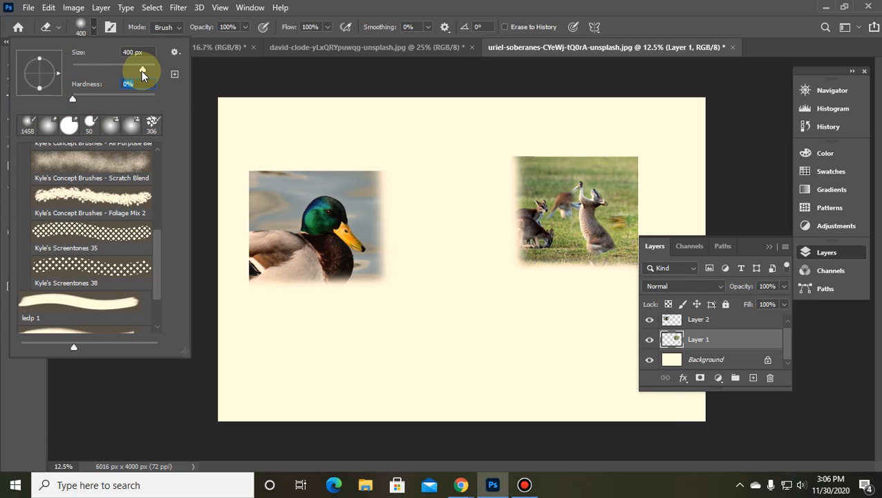
pyautogui.moveTo(143, 74); pyautogui.dragTo(145, 75)
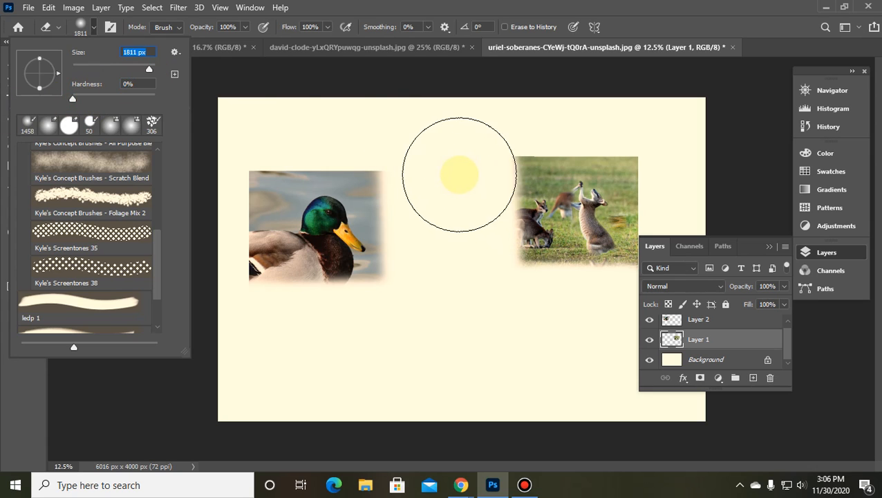
pyautogui.click(427, 175)
# Fade the duck picture's right edge on Layer 2 and the kangaroo picture's left edge on Layer 1 with the large soft Eraser.
pyautogui.click(722, 320)
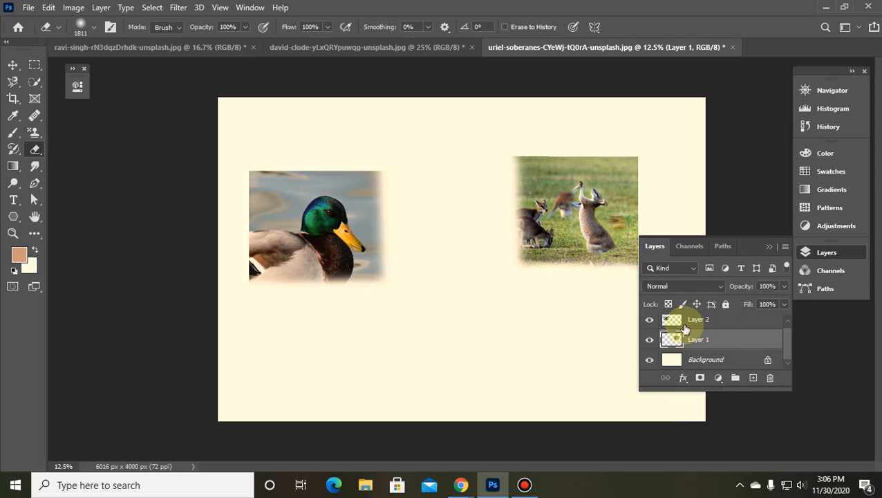
pyautogui.click(410, 171)
pyautogui.moveTo(410, 171)
pyautogui.mouseDown()
pyautogui.moveTo(434, 240)
pyautogui.moveTo(438, 305)
pyautogui.moveTo(435, 180)
pyautogui.moveTo(443, 274)
pyautogui.moveTo(465, 226)
pyautogui.mouseUp()
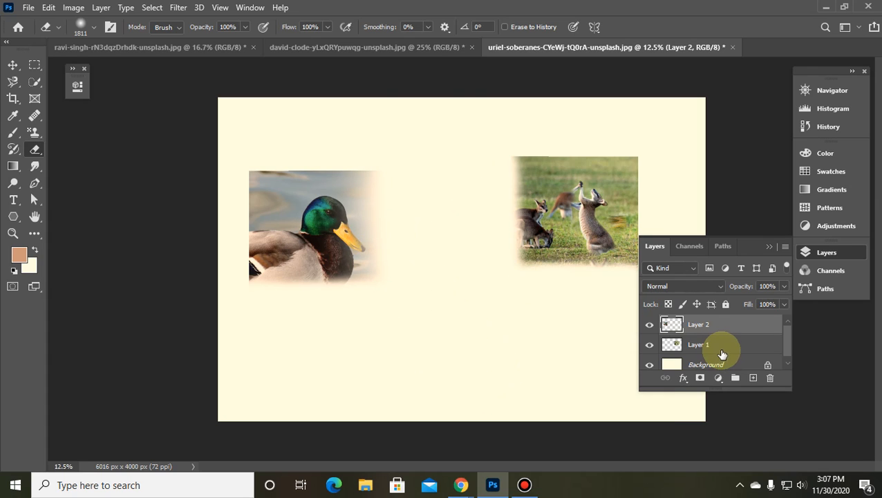
pyautogui.click(719, 345)
pyautogui.moveTo(457, 151)
pyautogui.mouseDown()
pyautogui.moveTo(467, 280)
pyautogui.moveTo(451, 152)
pyautogui.moveTo(456, 268)
pyautogui.moveTo(458, 162)
pyautogui.moveTo(472, 258)
pyautogui.moveTo(471, 186)
pyautogui.moveTo(470, 168)
pyautogui.moveTo(472, 278)
pyautogui.moveTo(461, 315)
pyautogui.moveTo(274, 279)
pyautogui.moveTo(144, 179)
pyautogui.mouseUp()
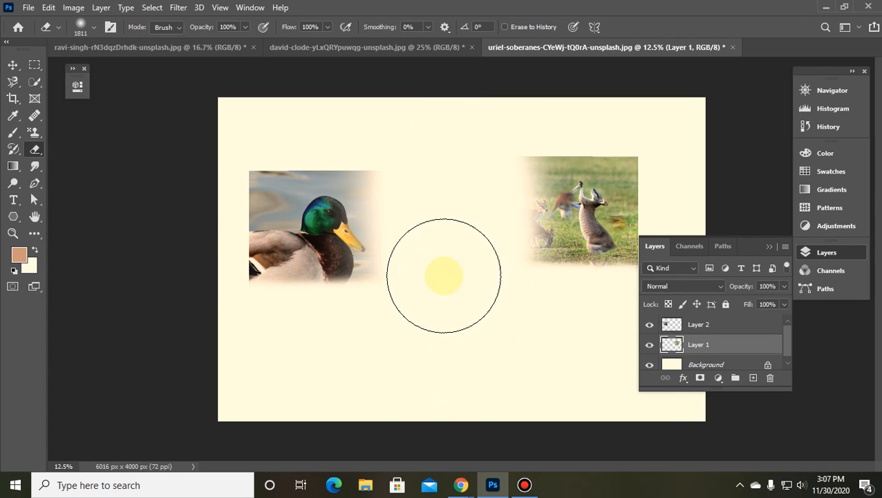
pyautogui.moveTo(439, 271)
pyautogui.mouseDown()
pyautogui.moveTo(441, 301)
pyautogui.moveTo(449, 238)
pyautogui.moveTo(426, 137)
pyautogui.moveTo(429, 181)
pyautogui.mouseUp()
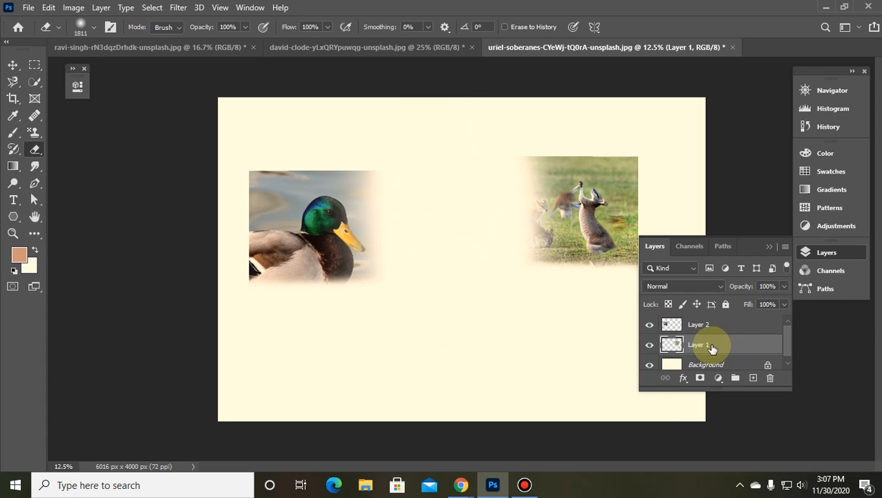
pyautogui.click(698, 324)
pyautogui.moveTo(420, 146)
pyautogui.mouseDown()
pyautogui.moveTo(451, 274)
pyautogui.moveTo(452, 351)
pyautogui.moveTo(435, 263)
pyautogui.moveTo(436, 330)
pyautogui.mouseUp()
# Move the duck picture right so its faded edge overlaps the kangaroo picture's faded left edge.
pyautogui.click(34, 168)
pyautogui.click(13, 64)
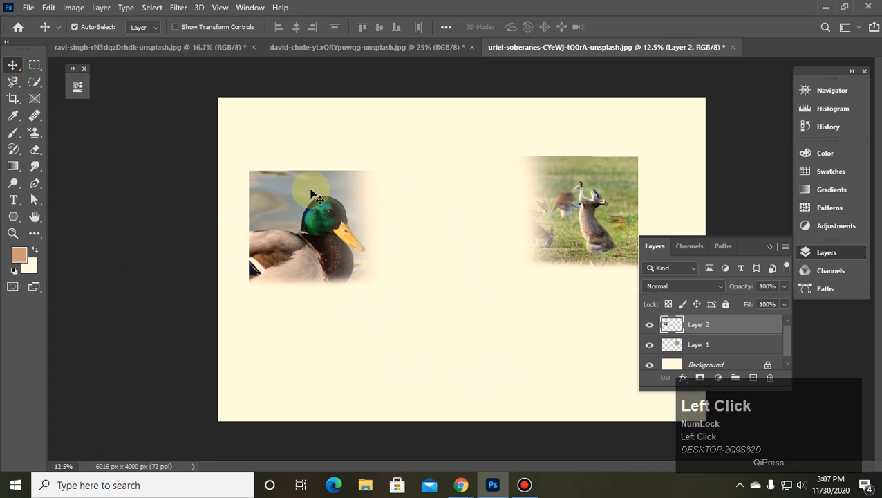
pyautogui.moveTo(307, 202); pyautogui.dragTo(499, 217)
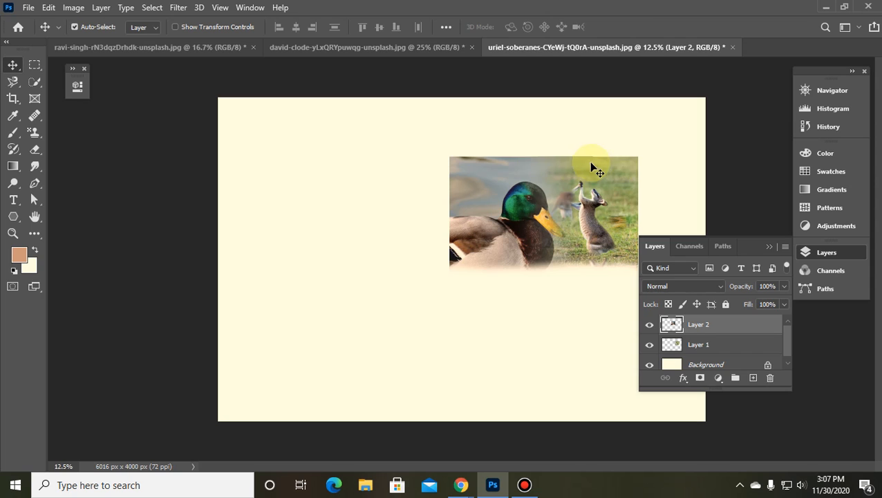
# Select Layer 1 and Layer 2 together and move the blended pictures to the upper-left part of the canvas.
pyautogui.click(571, 329)
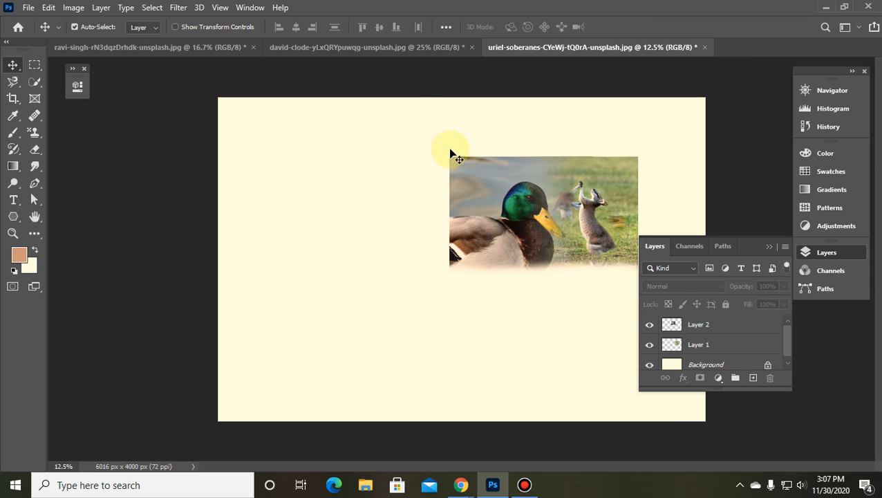
pyautogui.moveTo(415, 122); pyautogui.dragTo(646, 302)
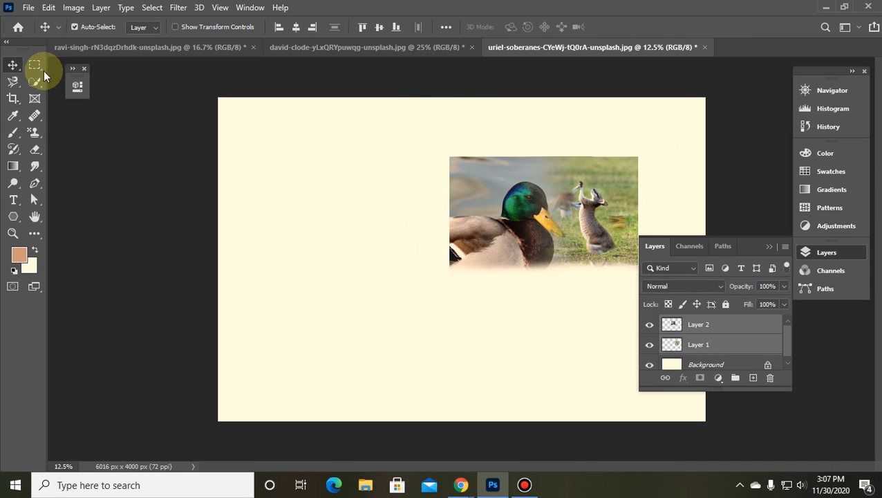
pyautogui.click(487, 197)
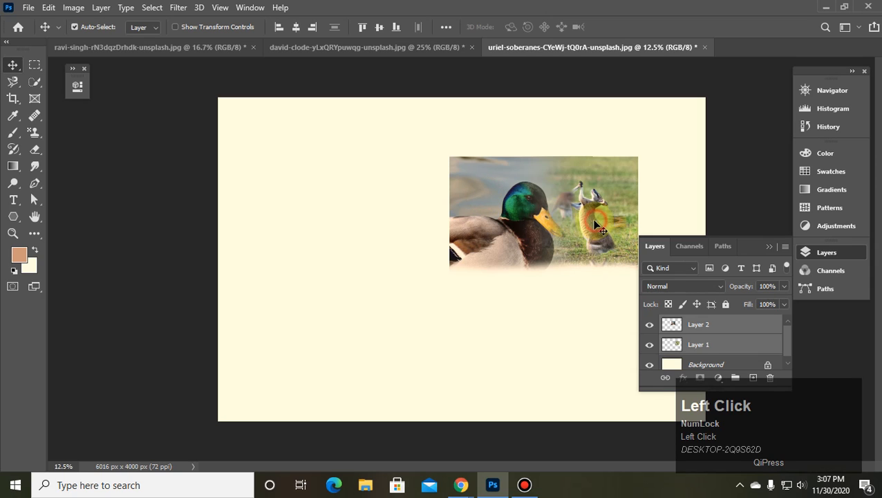
pyautogui.moveTo(546, 216); pyautogui.dragTo(369, 238)
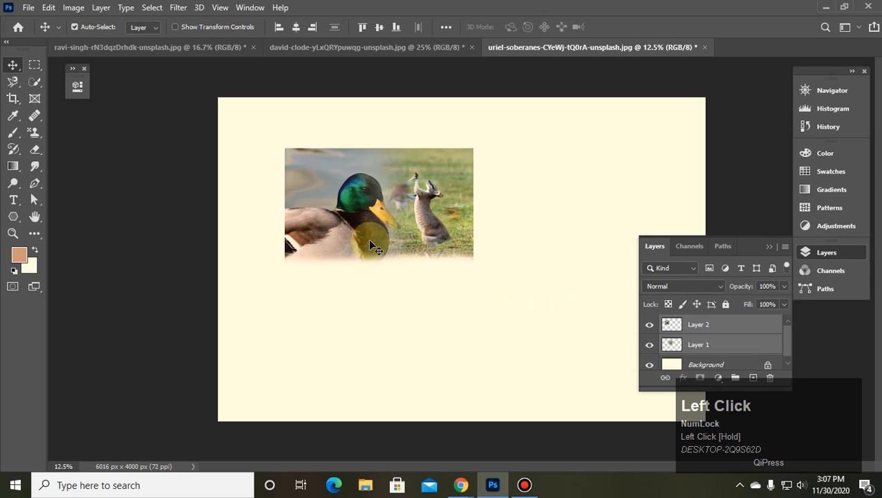
pyautogui.click(462, 316)
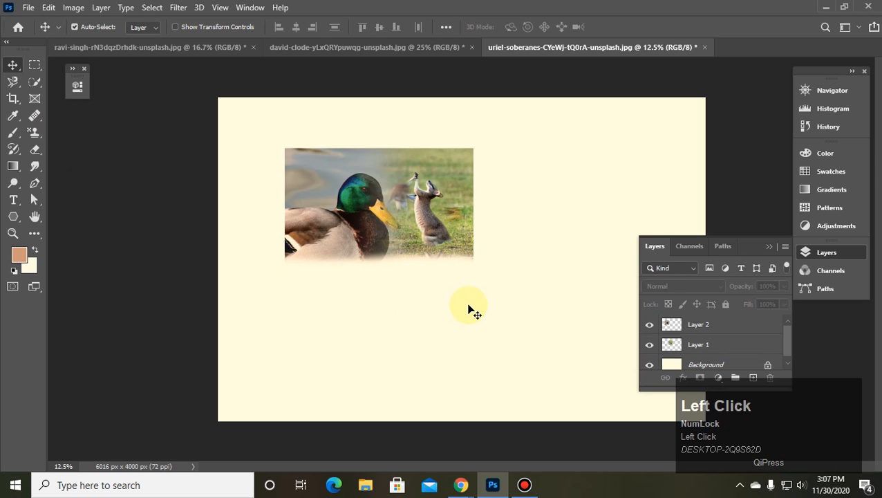
# Move the kangaroo picture on Layer 1 to the right, away from the duck picture.
pyautogui.click(365, 196)
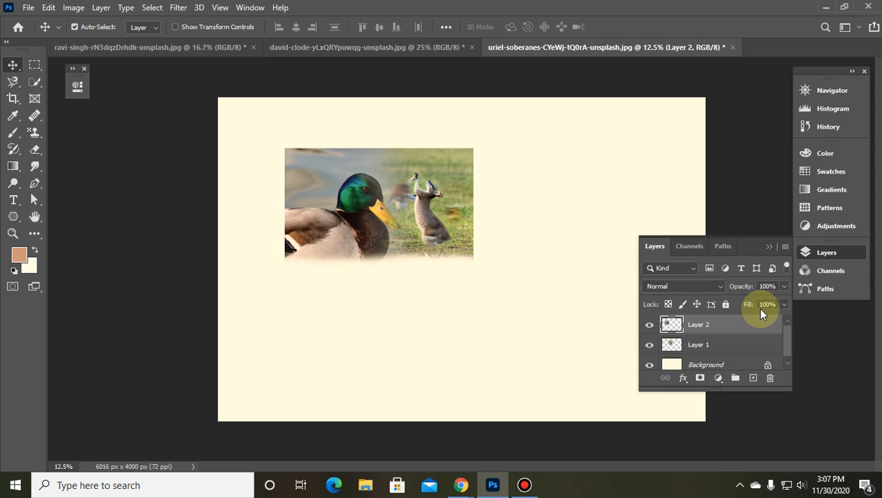
pyautogui.moveTo(428, 208); pyautogui.dragTo(447, 209)
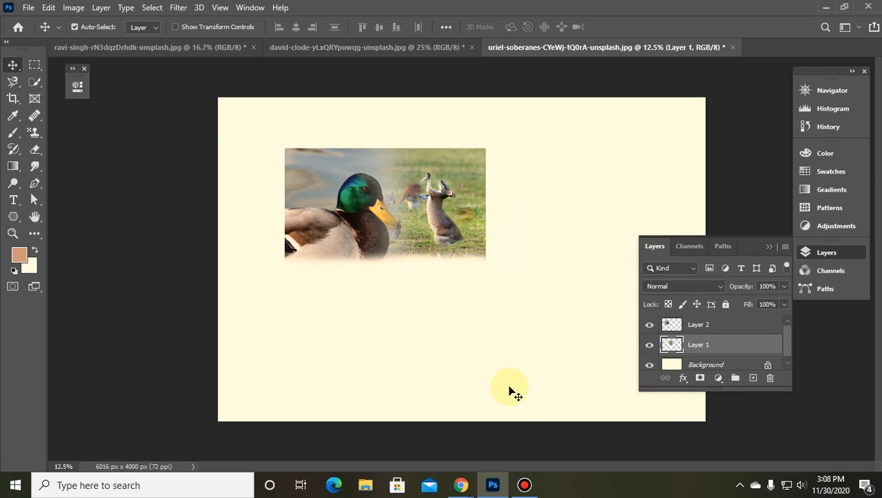
pyautogui.moveTo(460, 484)
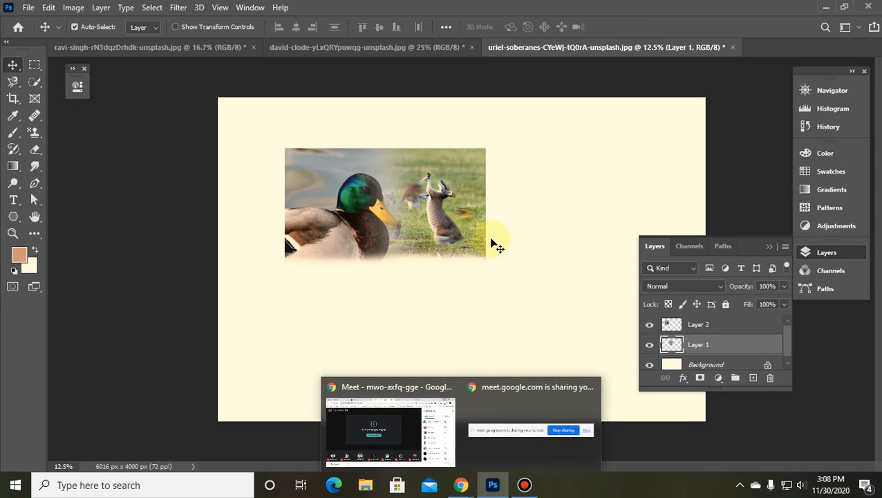
pyautogui.moveTo(451, 202); pyautogui.dragTo(522, 204)
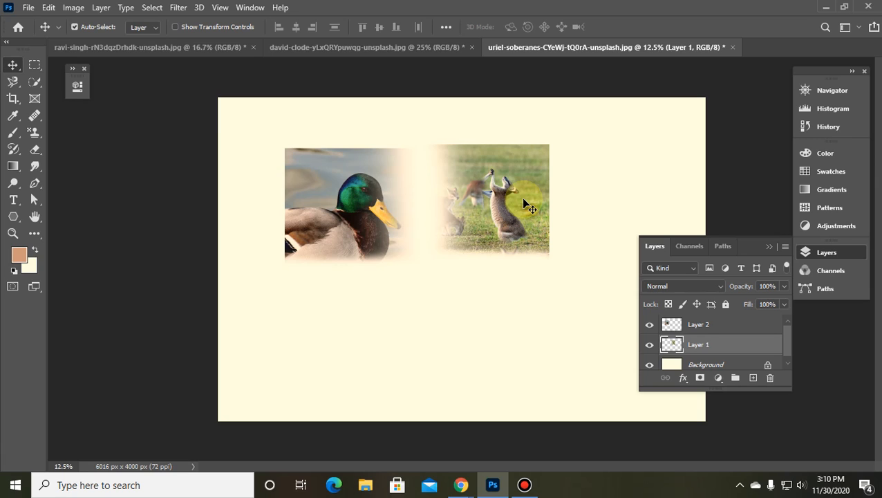
# Minimise Photoshop and switch to the Google Meet window in Chrome.
pyautogui.click(826, 7)
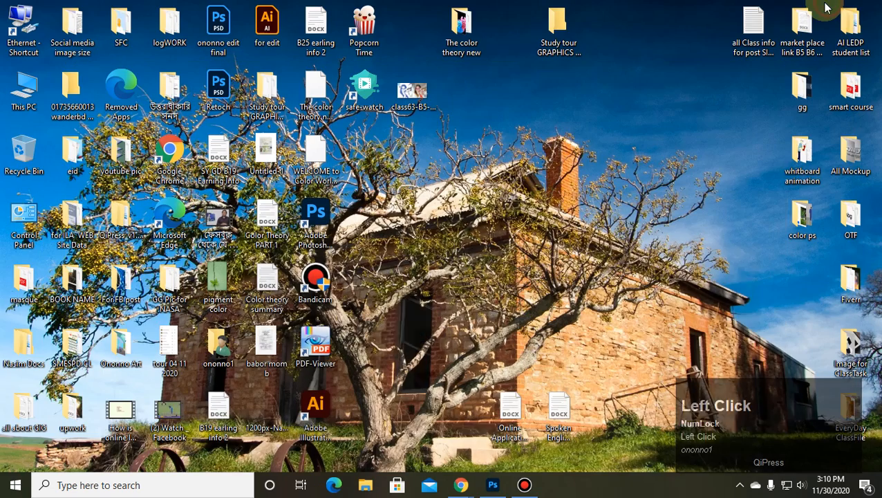
pyautogui.click(460, 484)
pyautogui.click(401, 437)
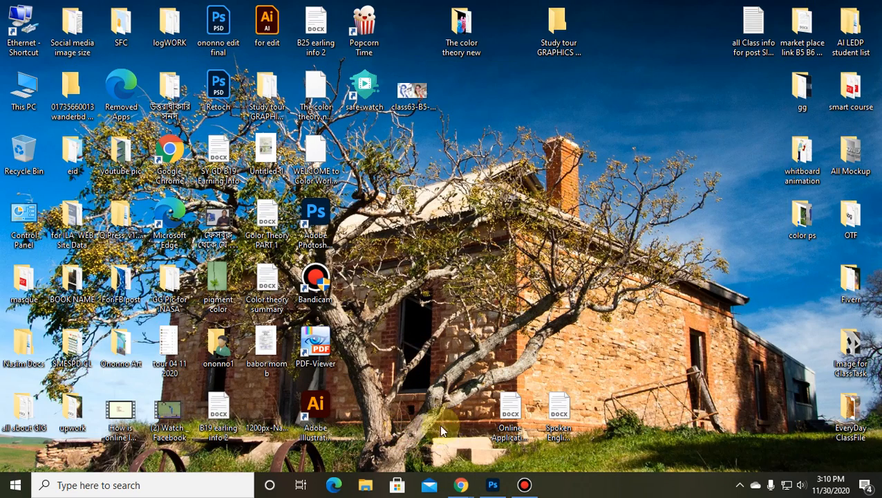
pyautogui.click(462, 484)
pyautogui.click(387, 423)
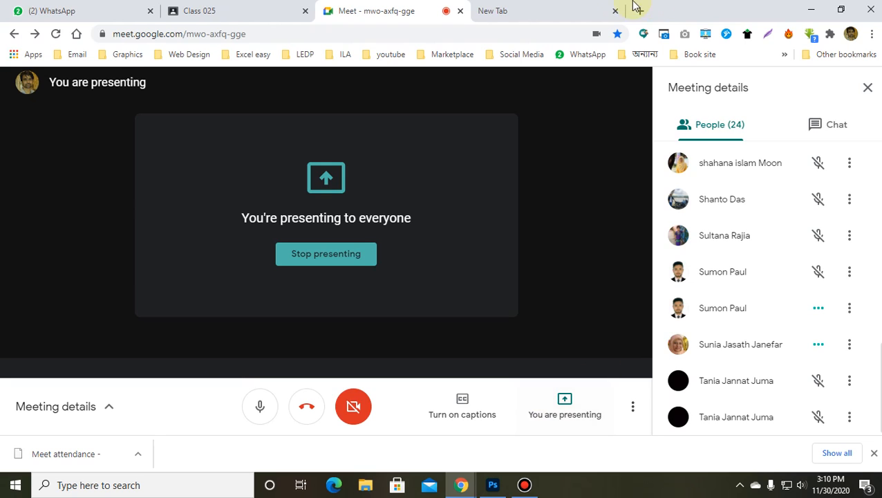
# Search Google for daraz.com in the empty browser tab and open the Daraz website.
pyautogui.click(552, 10)
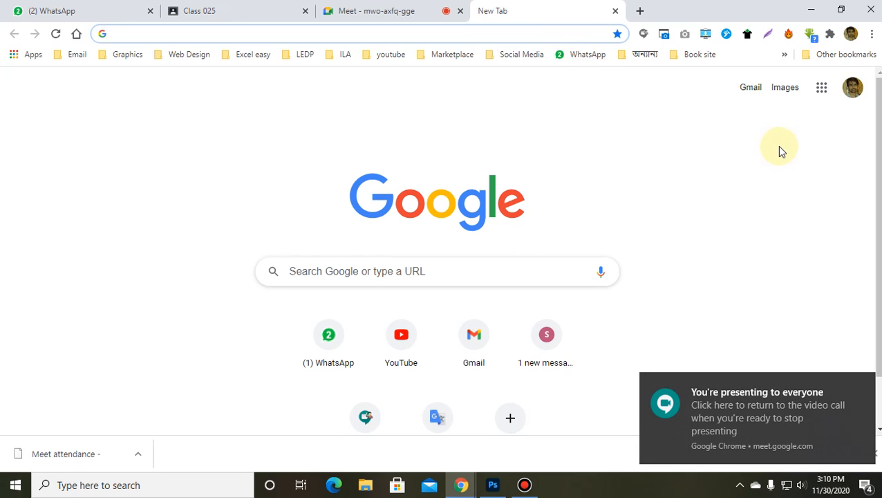
pyautogui.write('daraz')
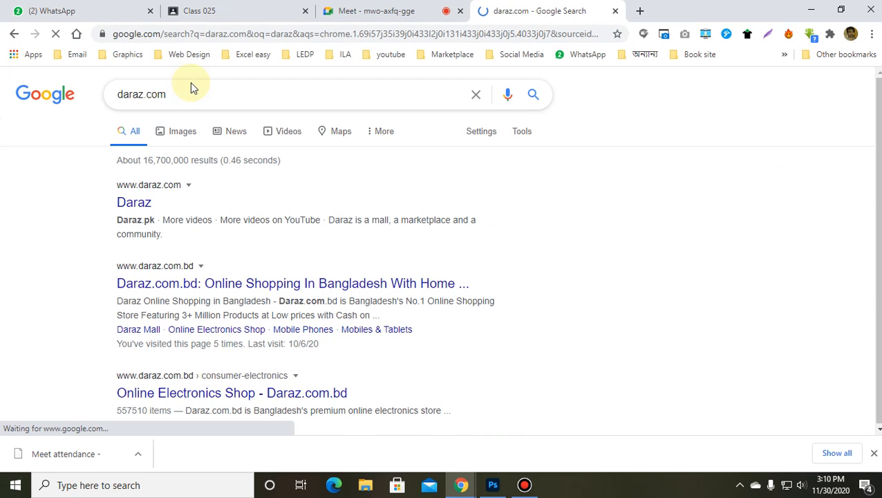
pyautogui.click(136, 204)
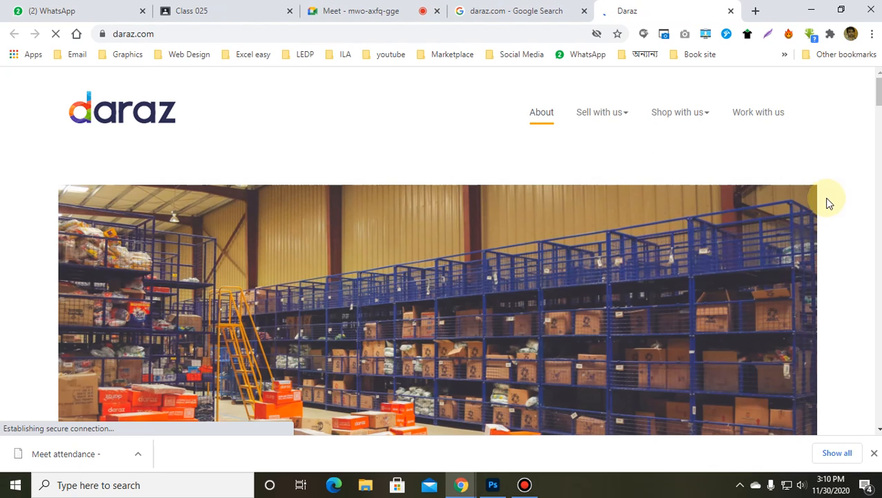
# Open the Bangladesh store of Daraz and look over its homepage and Flash Sale section.
pyautogui.scroll(-5, 644, 270)
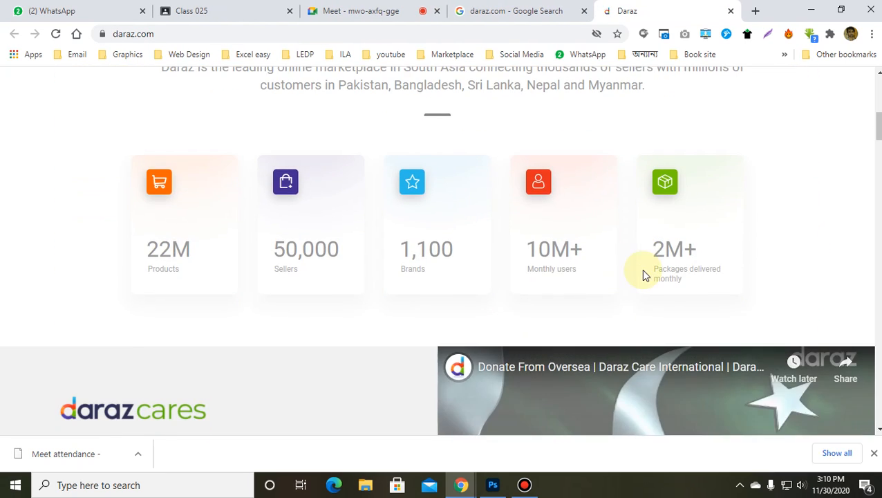
pyautogui.scroll(6, 641, 268)
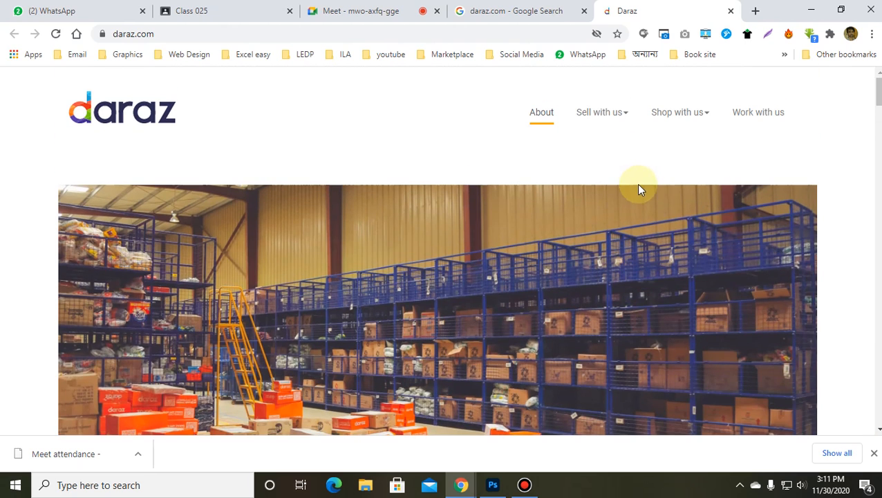
pyautogui.click(672, 116)
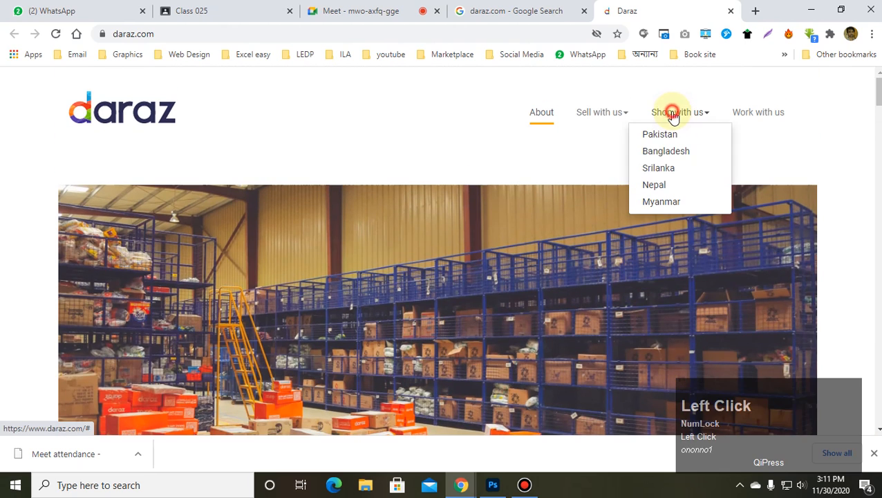
pyautogui.click(675, 153)
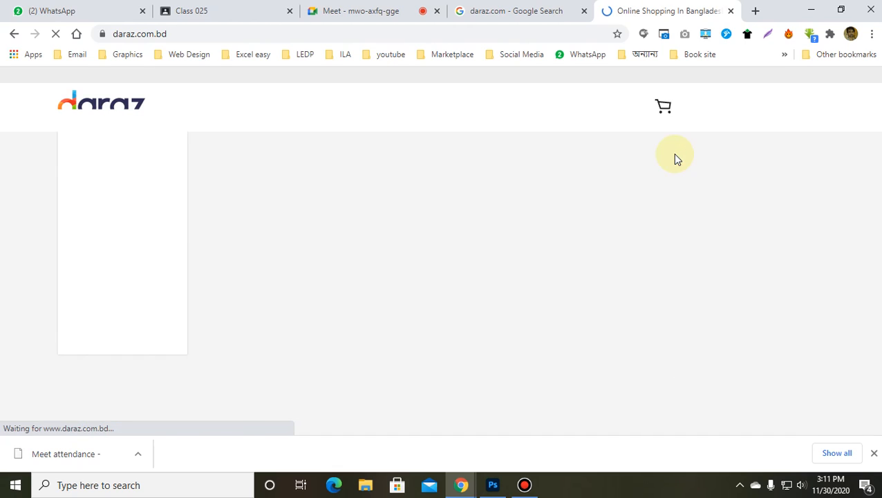
pyautogui.scroll(-4, 600, 315)
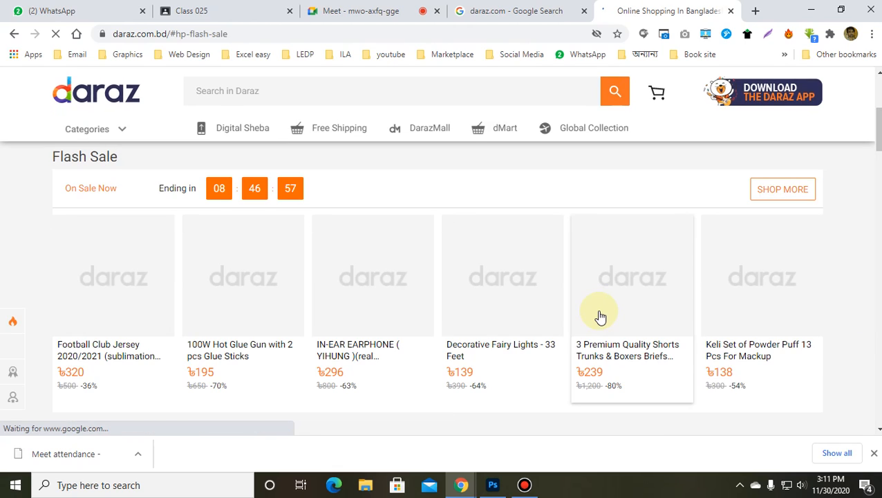
pyautogui.scroll(3, 600, 315)
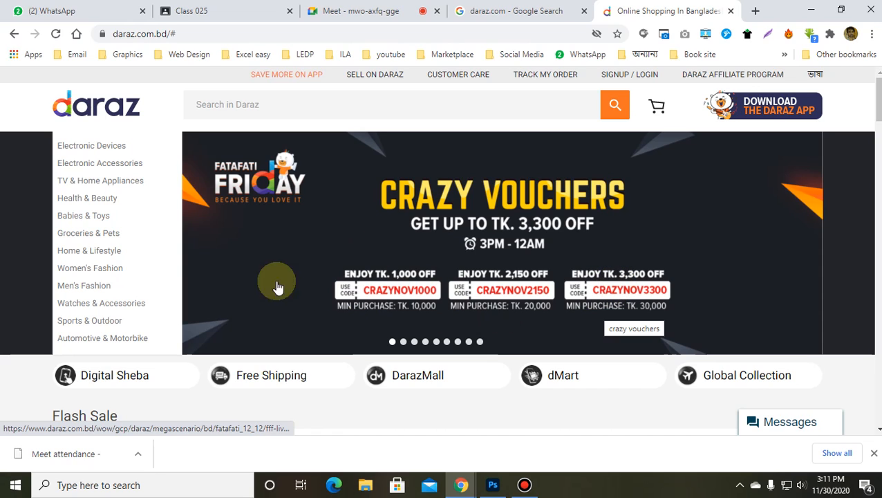
# Open the Computer Accessories category under Electronic Accessories in the Daraz store.
pyautogui.moveTo(107, 144)
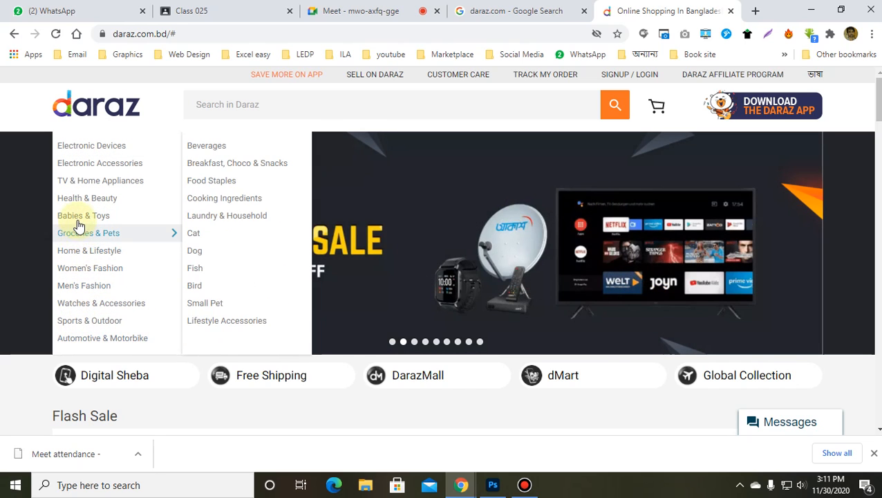
pyautogui.moveTo(90, 168)
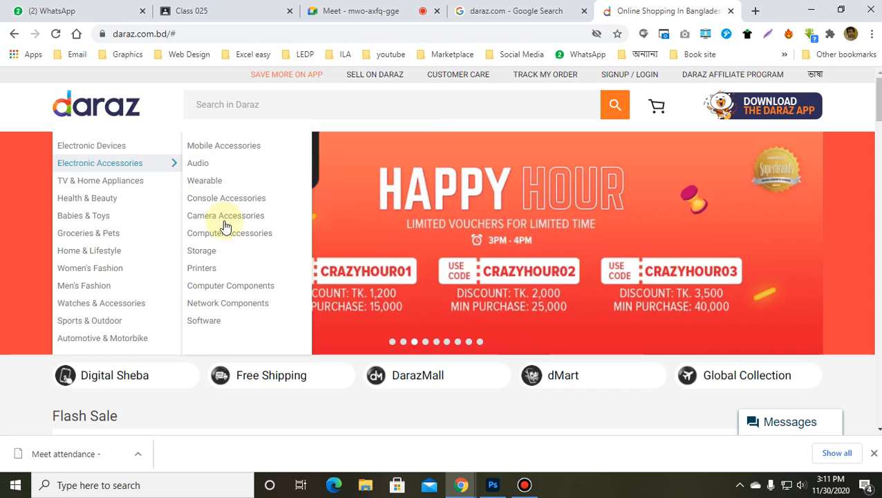
pyautogui.click(242, 236)
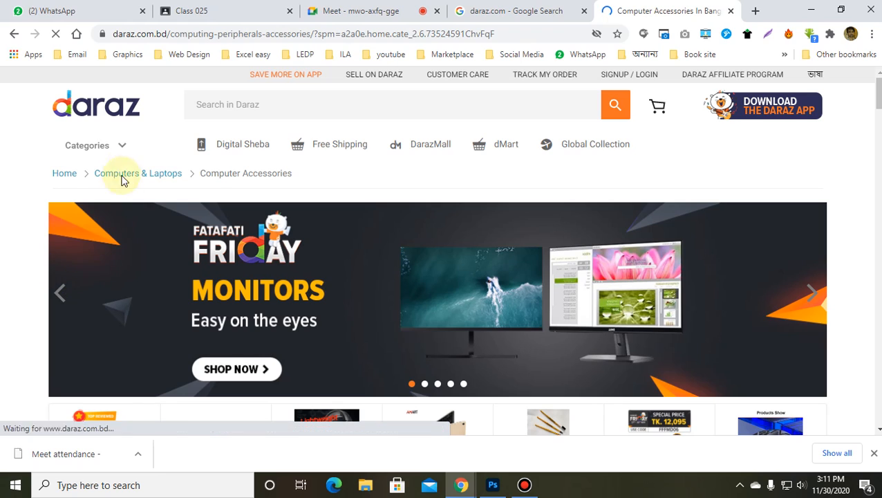
# Open the Mice category under Electronic Accessories > Computer Accessories and look through the listed products.
pyautogui.click(120, 146)
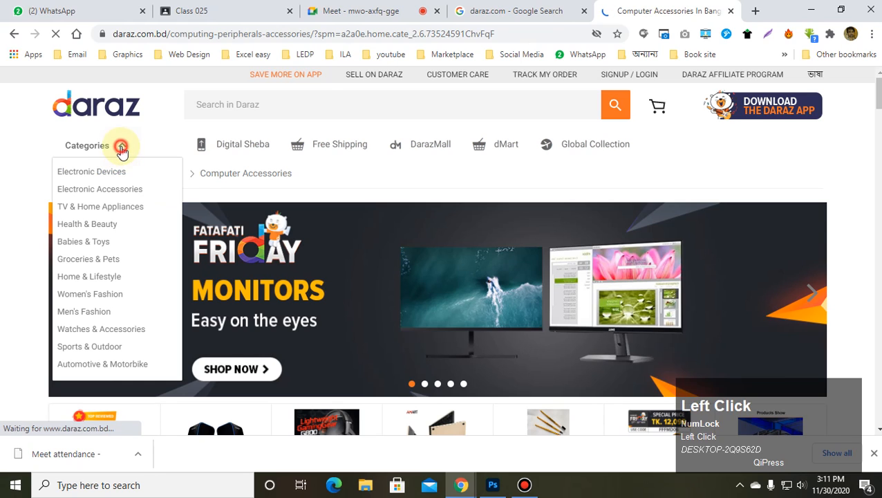
pyautogui.moveTo(113, 195)
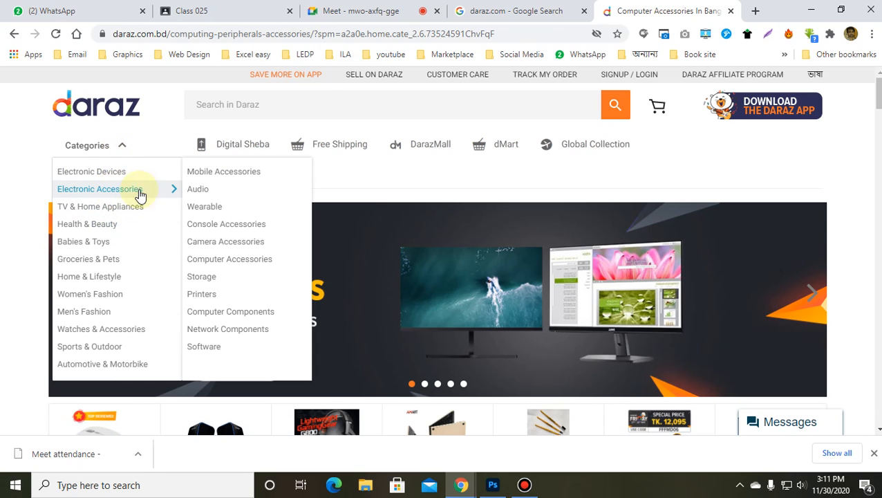
pyautogui.moveTo(245, 247)
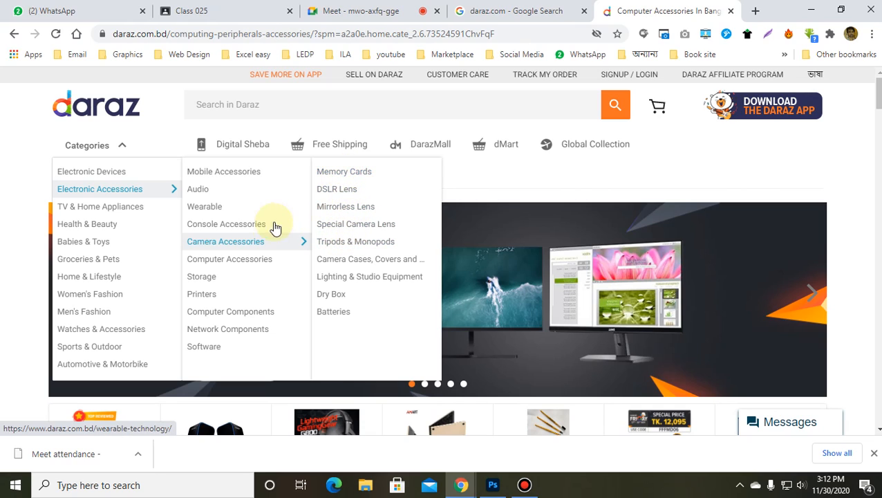
pyautogui.moveTo(265, 230)
pyautogui.moveTo(257, 267)
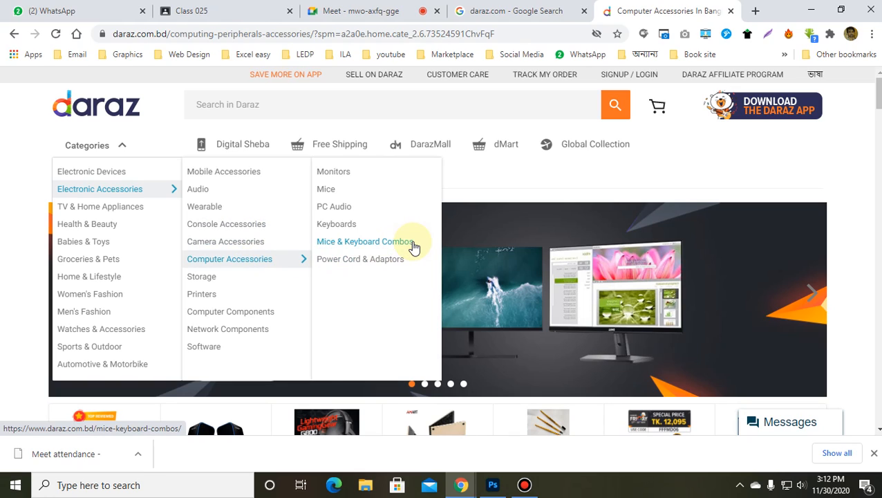
pyautogui.click(338, 191)
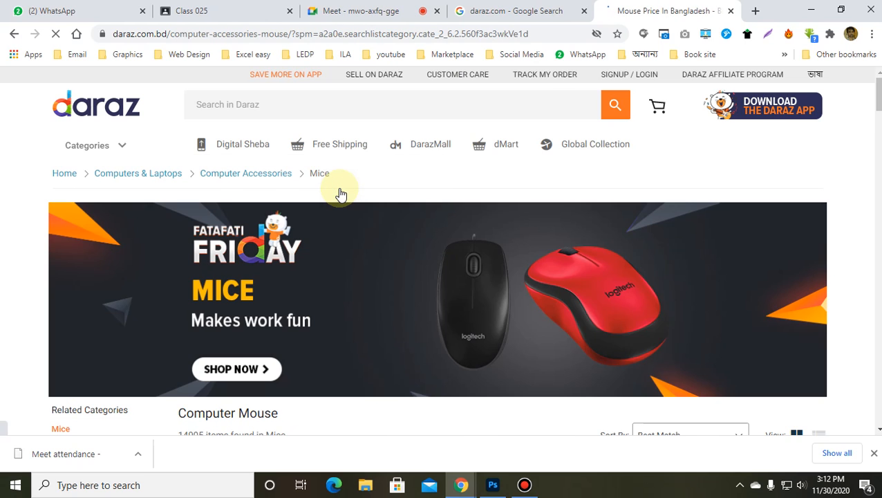
pyautogui.scroll(-8, 446, 294)
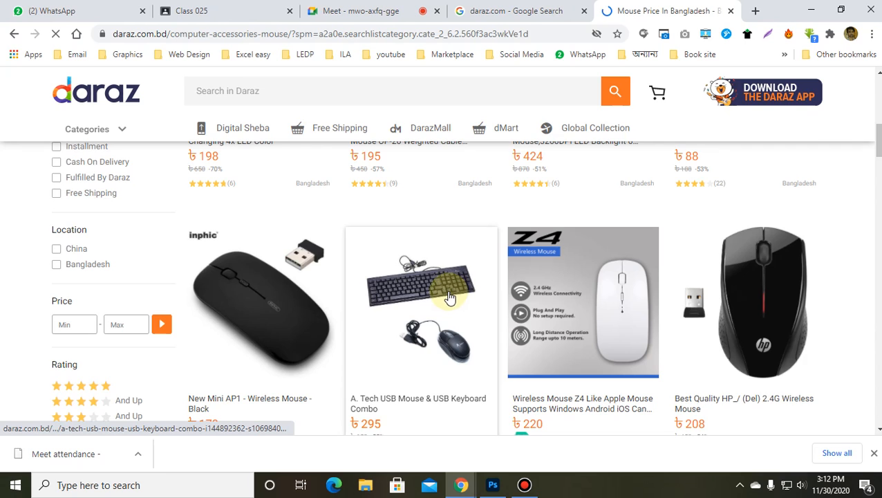
pyautogui.scroll(-5, 449, 298)
pyautogui.scroll(10, 447, 295)
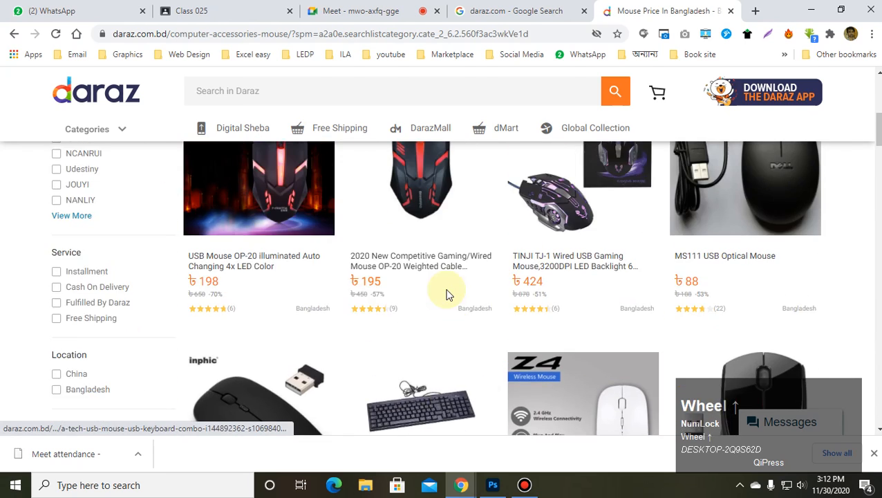
# Return to the Computer Accessories page and search Daraz for "mic" using the suggestion "Micophone".
pyautogui.click(14, 33)
pyautogui.click(280, 108)
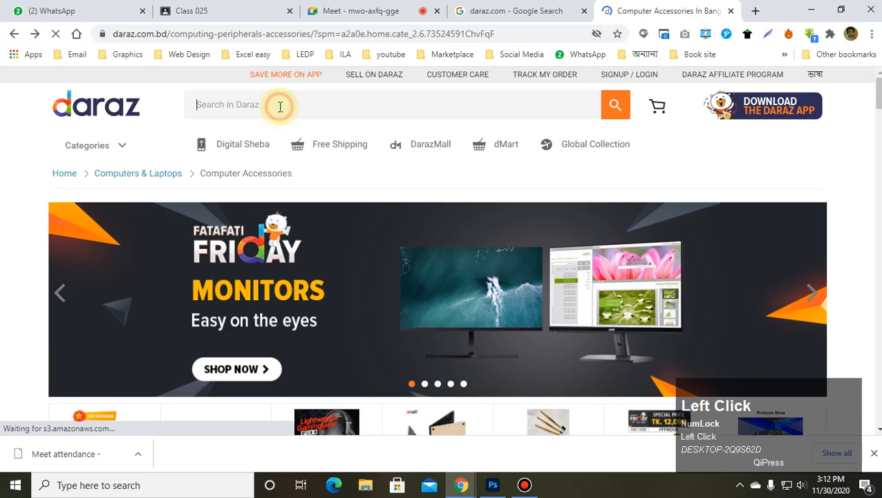
pyautogui.write('mic')
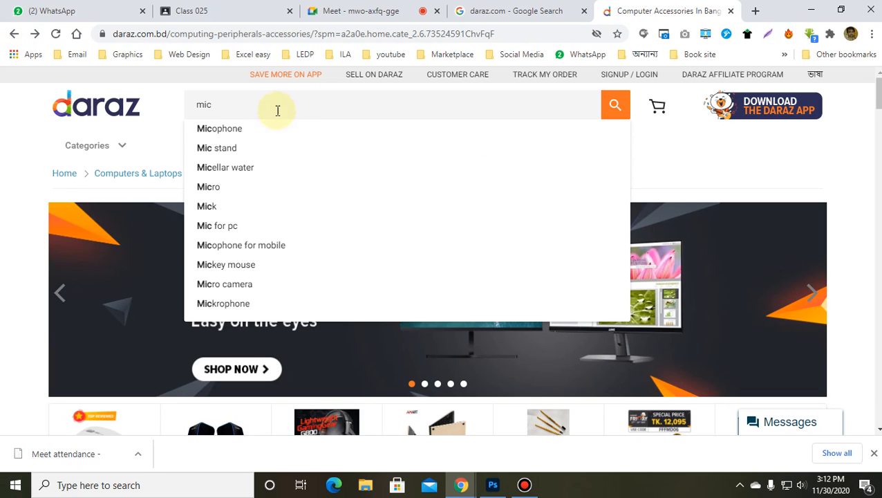
pyautogui.click(230, 130)
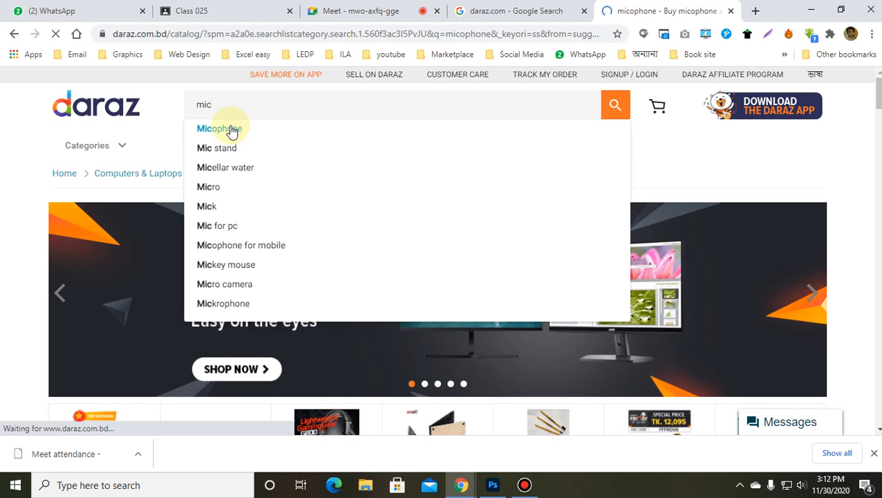
# Look through the microphone search results from the first clip-on models down to the 100FX Pro condenser microphone.
pyautogui.scroll(-2, 579, 201)
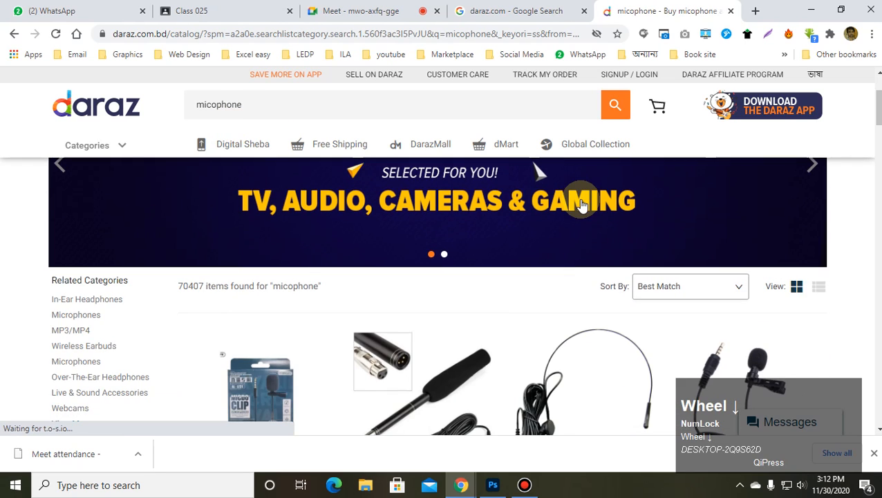
pyautogui.scroll(-3, 580, 205)
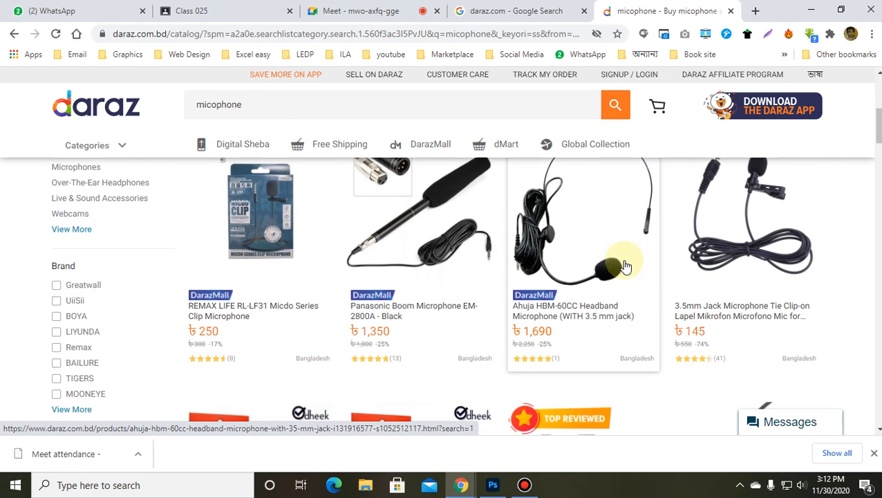
pyautogui.scroll(2, 616, 266)
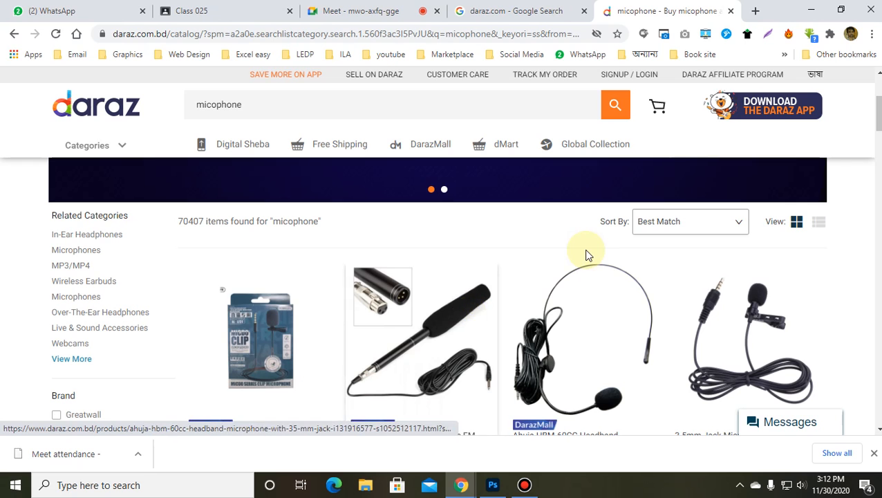
pyautogui.scroll(-4, 543, 305)
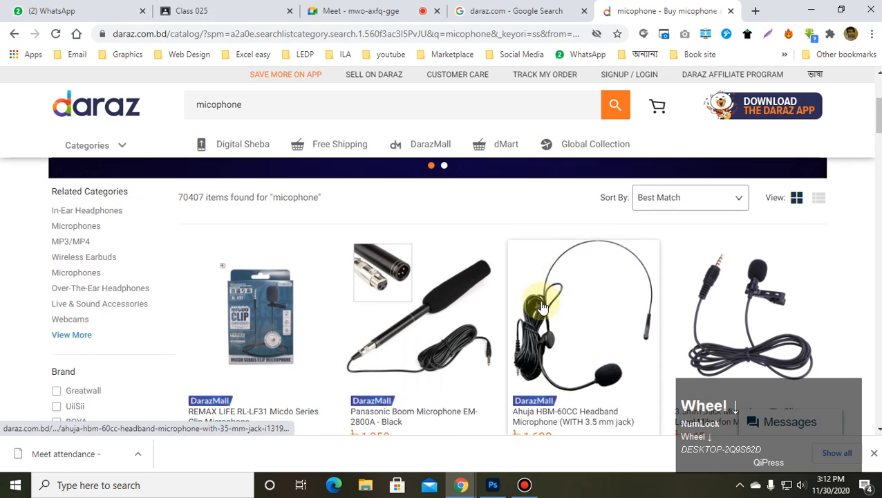
pyautogui.scroll(-3, 543, 304)
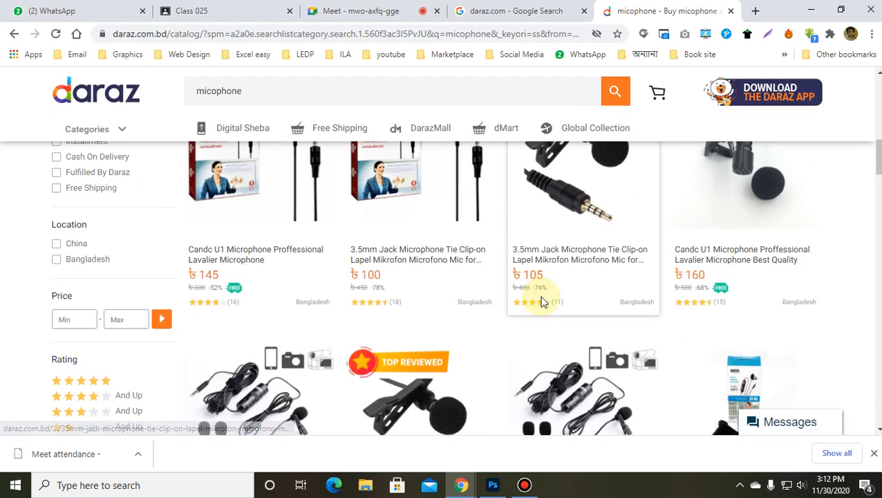
pyautogui.scroll(2, 655, 339)
pyautogui.scroll(-3, 420, 333)
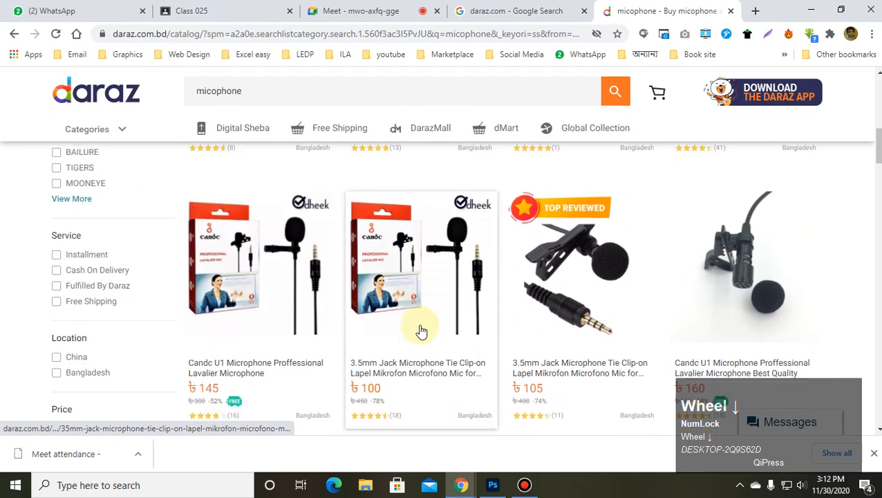
pyautogui.scroll(-5, 423, 329)
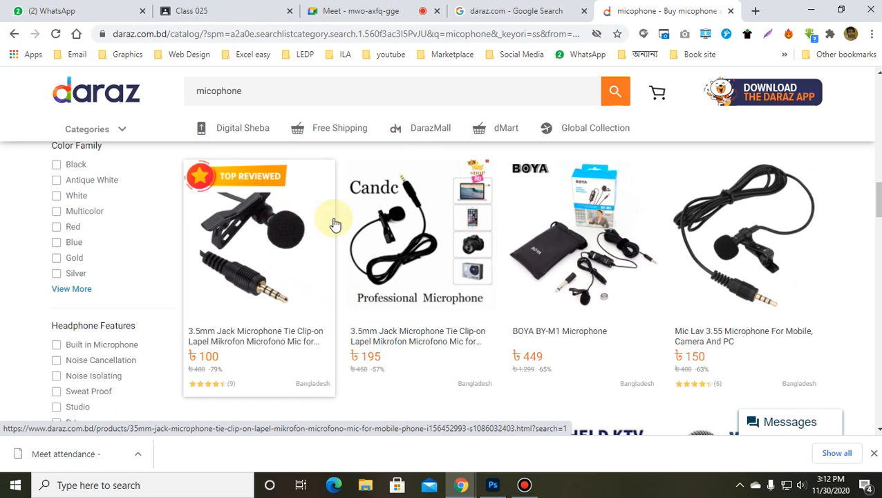
pyautogui.scroll(-2, 625, 283)
pyautogui.scroll(-3, 625, 284)
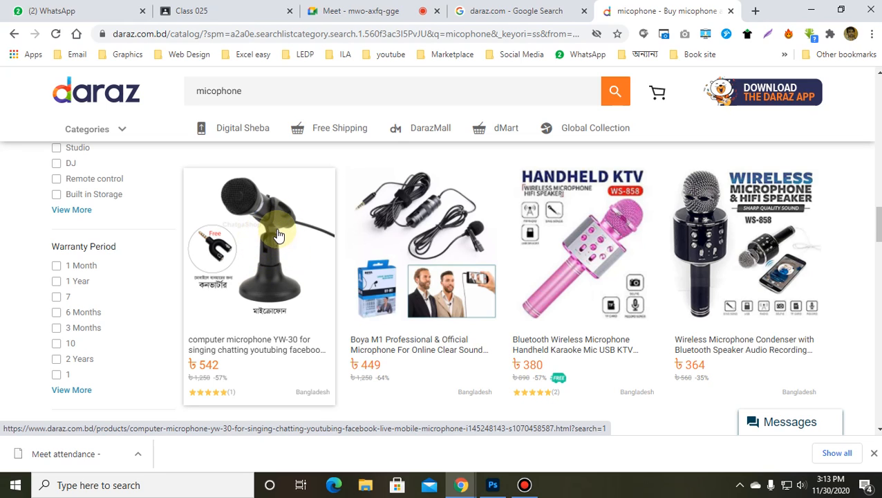
pyautogui.scroll(-4, 515, 330)
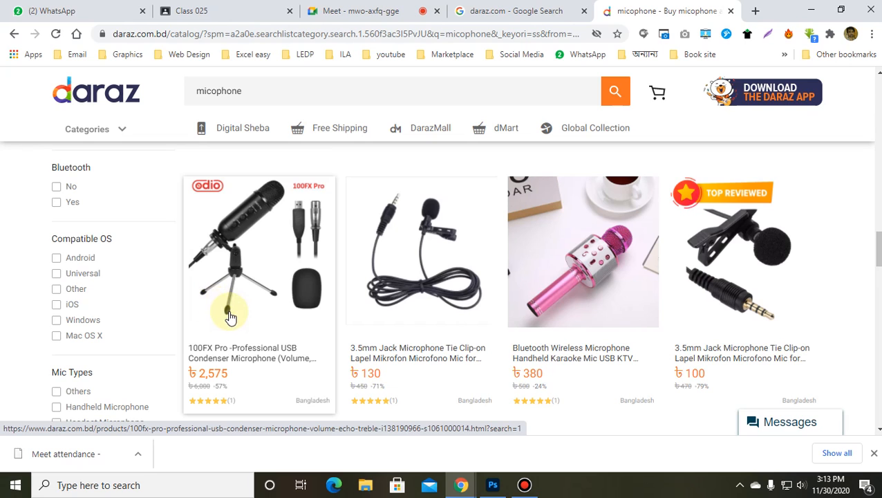
# Compare the YW-30 computer microphone with the other listed microphones and the 2-in-1 microphone splitter for mobile.
pyautogui.scroll(2, 222, 313)
pyautogui.scroll(3, 222, 312)
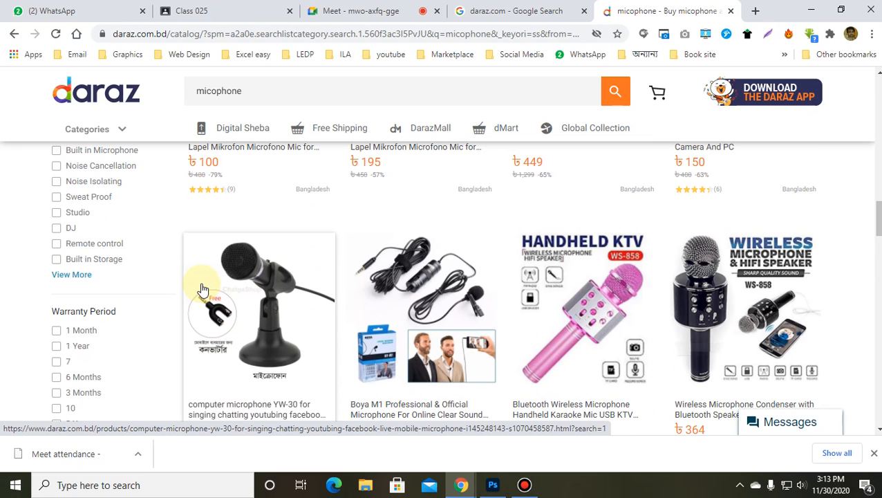
pyautogui.scroll(-5, 203, 289)
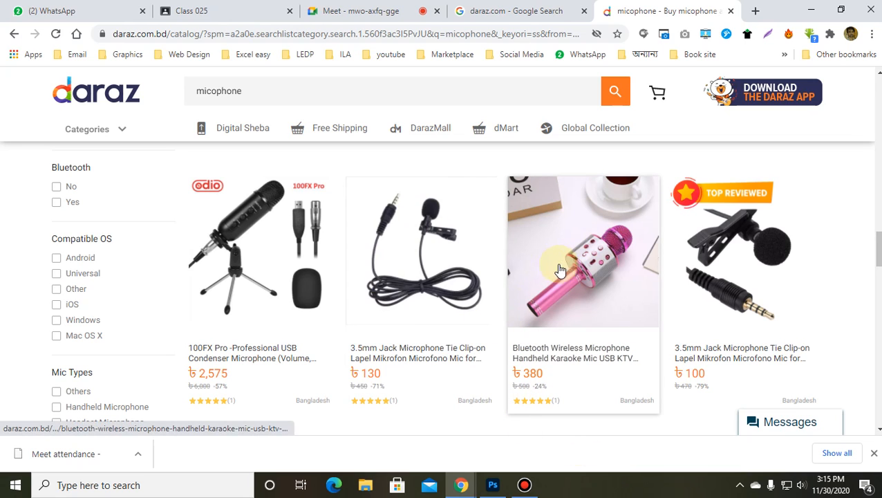
pyautogui.scroll(-4, 559, 270)
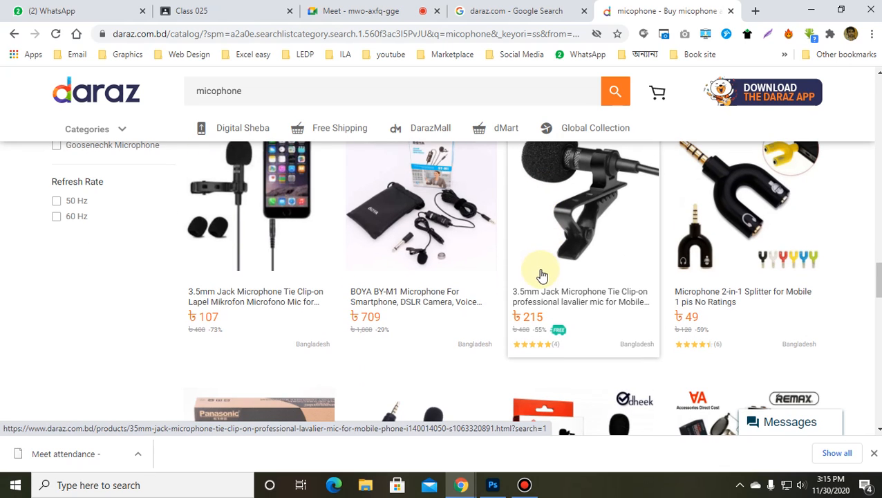
pyautogui.scroll(2, 546, 273)
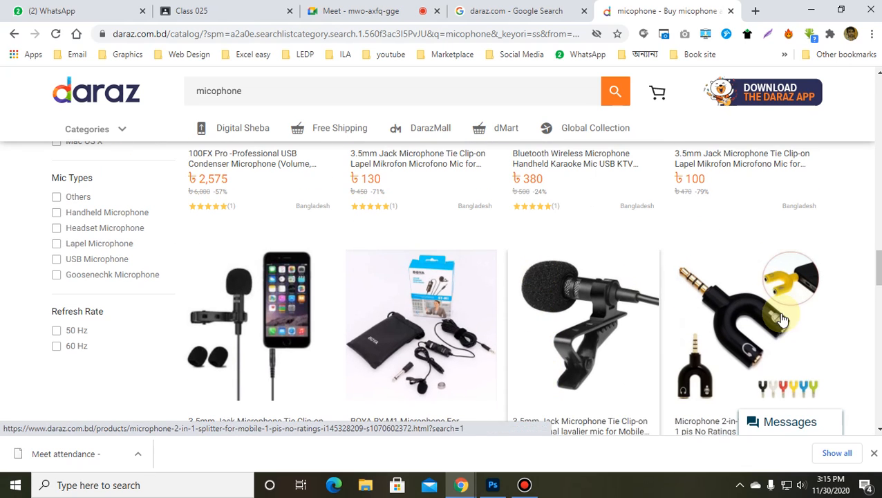
pyautogui.scroll(-1, 640, 237)
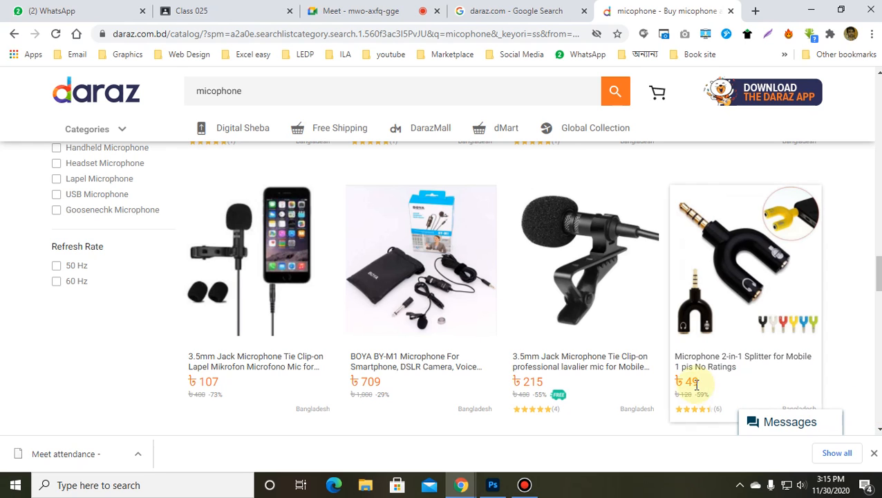
pyautogui.scroll(8, 497, 343)
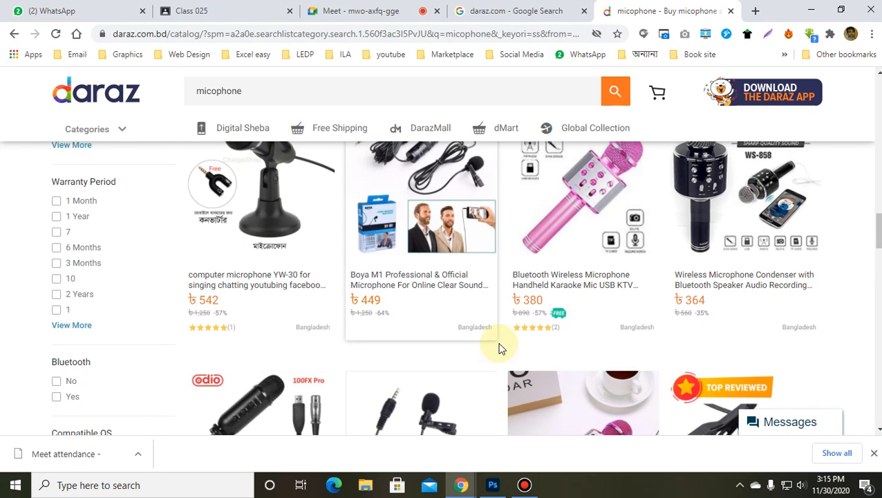
pyautogui.scroll(-2, 500, 348)
pyautogui.scroll(2, 329, 299)
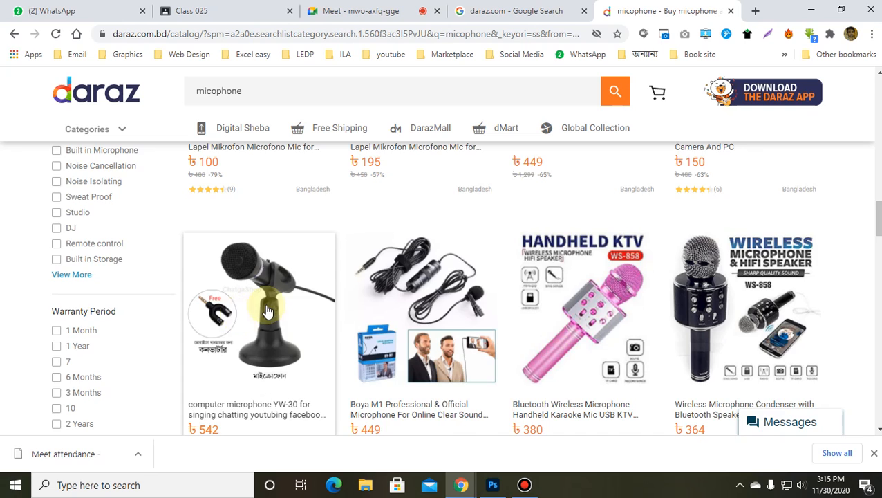
# Review the first rows of microphone results, including the Ahuja HBM-60CC headband microphone and the Panasonic boom microphone.
pyautogui.scroll(-2, 242, 354)
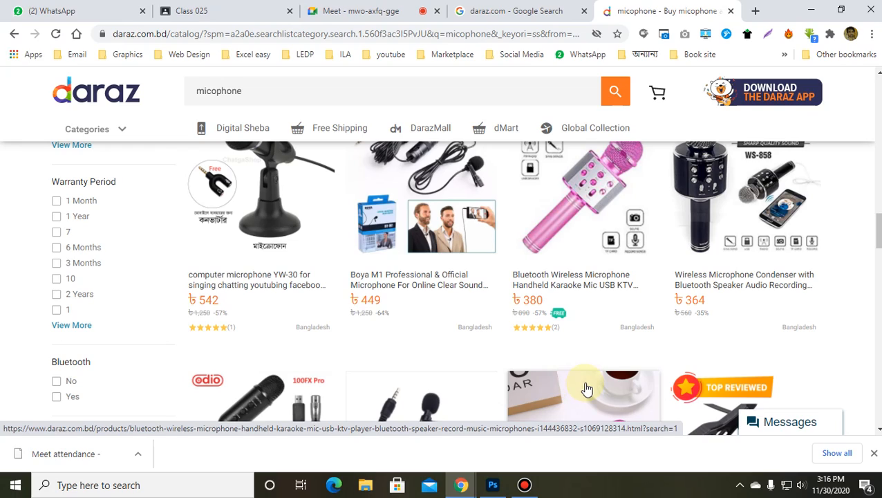
pyautogui.scroll(15, 425, 349)
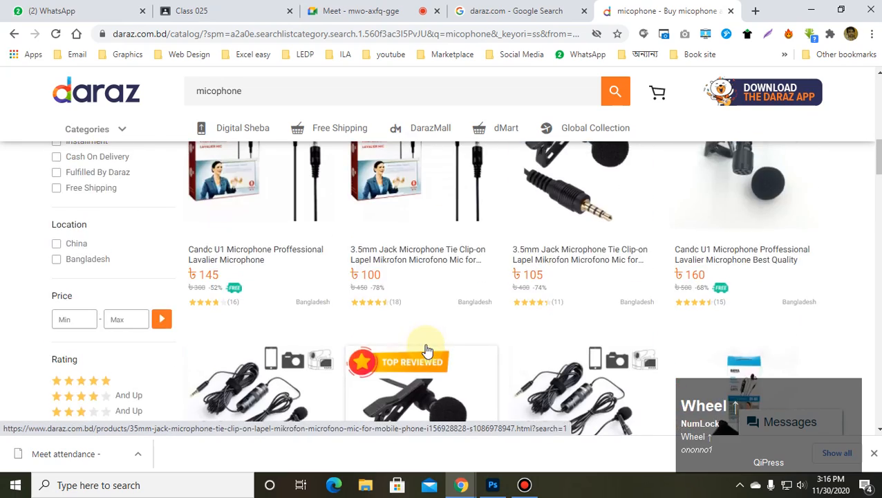
pyautogui.scroll(-5, 425, 349)
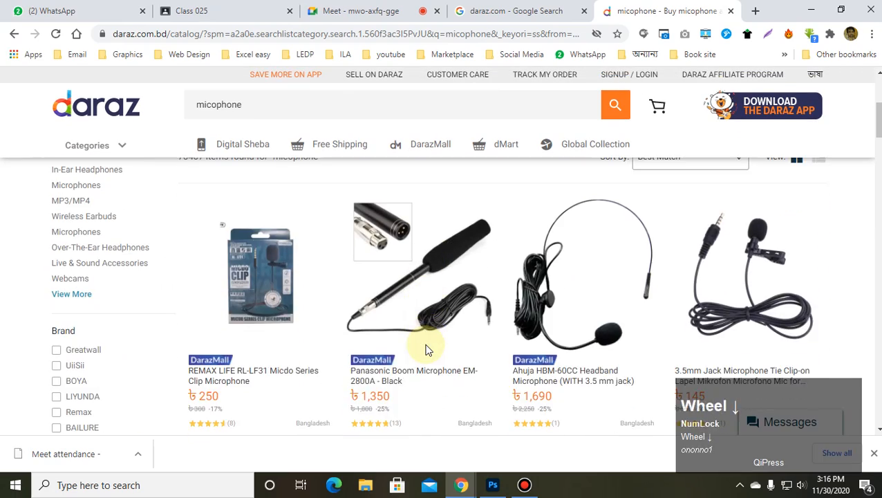
pyautogui.scroll(1, 419, 349)
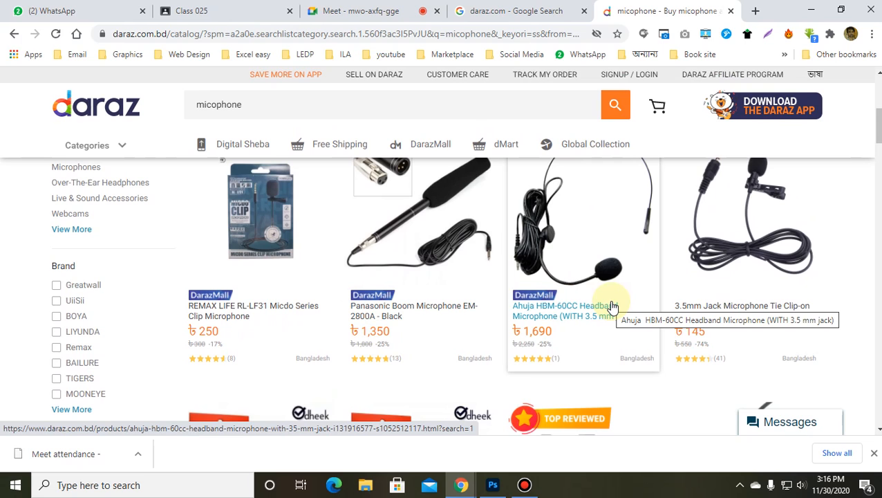
pyautogui.scroll(-1, 612, 306)
pyautogui.scroll(2, 613, 306)
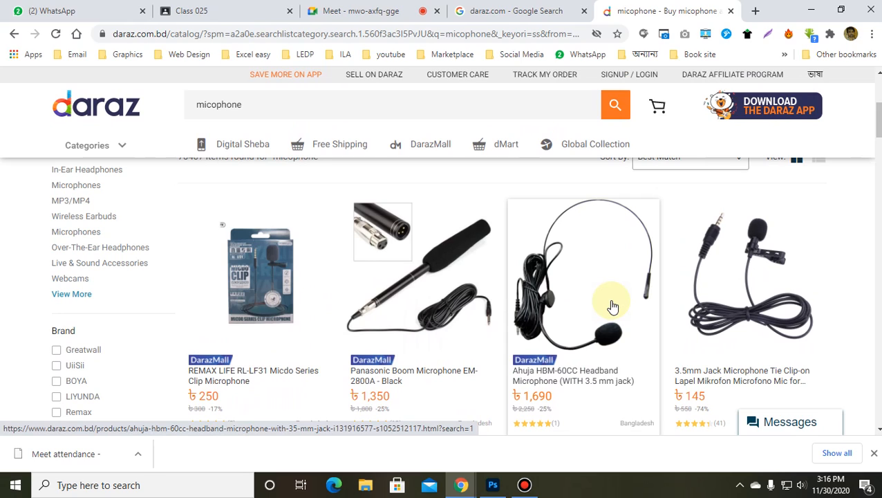
# Look through the whole first page of microphone results down to the Seller Picks and return to its beginning.
pyautogui.scroll(-10, 613, 306)
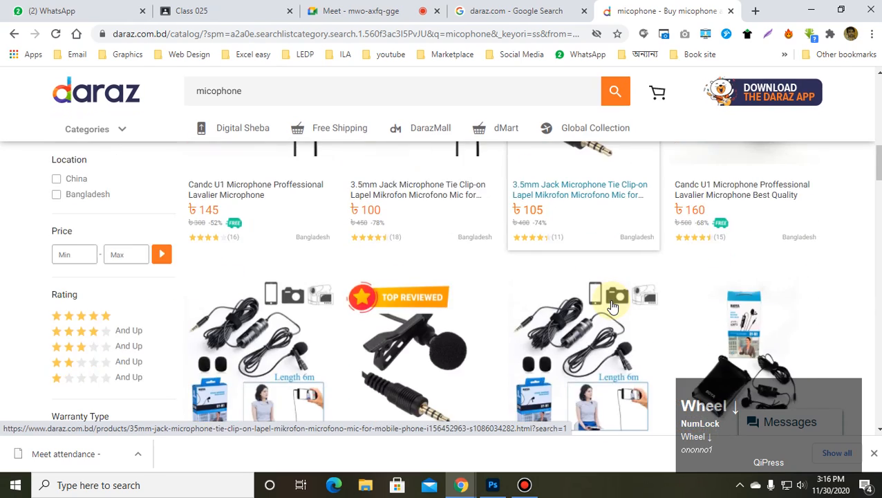
pyautogui.scroll(-10, 611, 306)
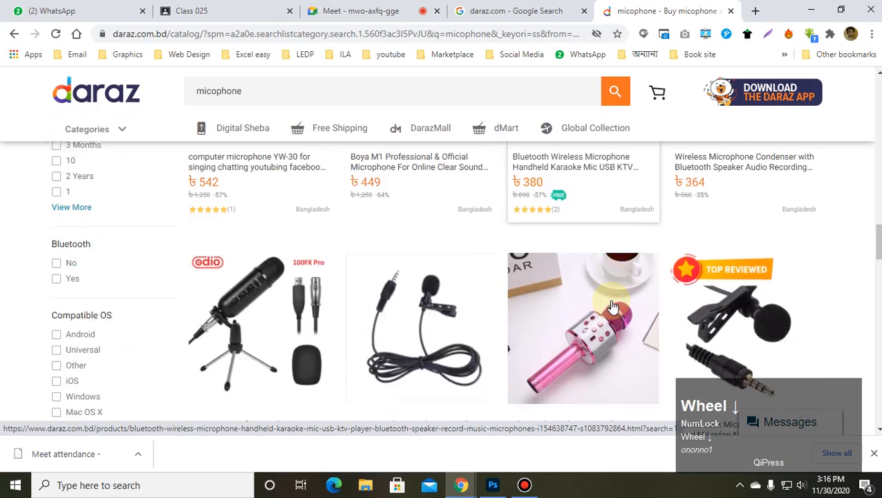
pyautogui.scroll(-10, 611, 305)
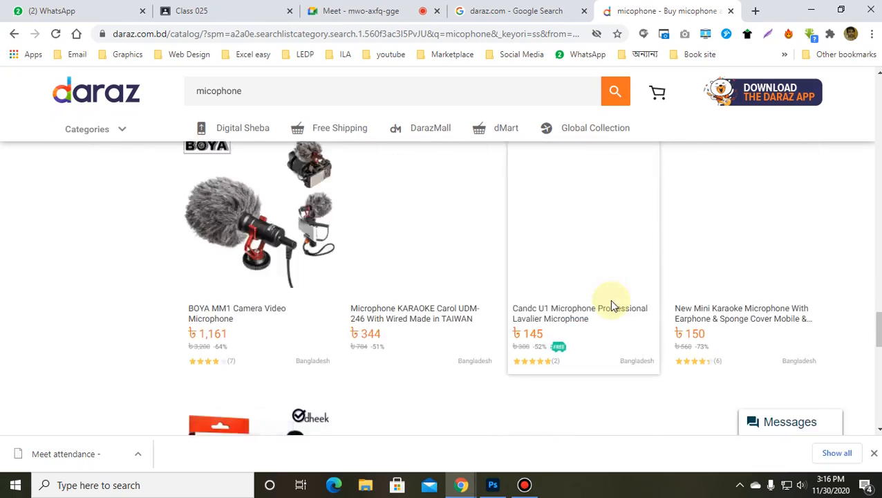
pyautogui.scroll(-10, 611, 305)
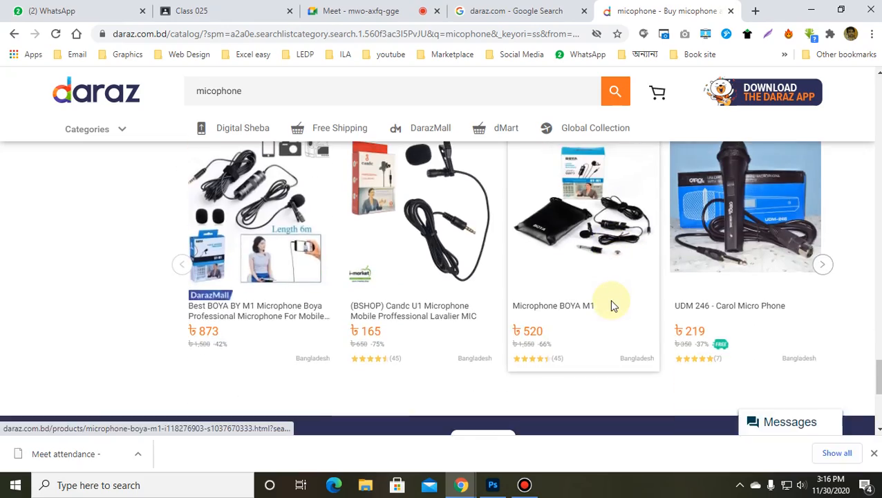
pyautogui.scroll(10, 611, 305)
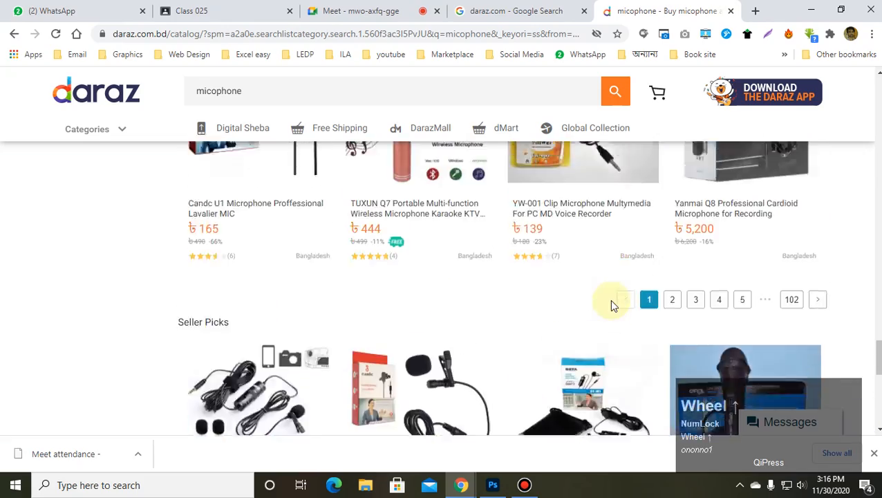
pyautogui.scroll(10, 613, 306)
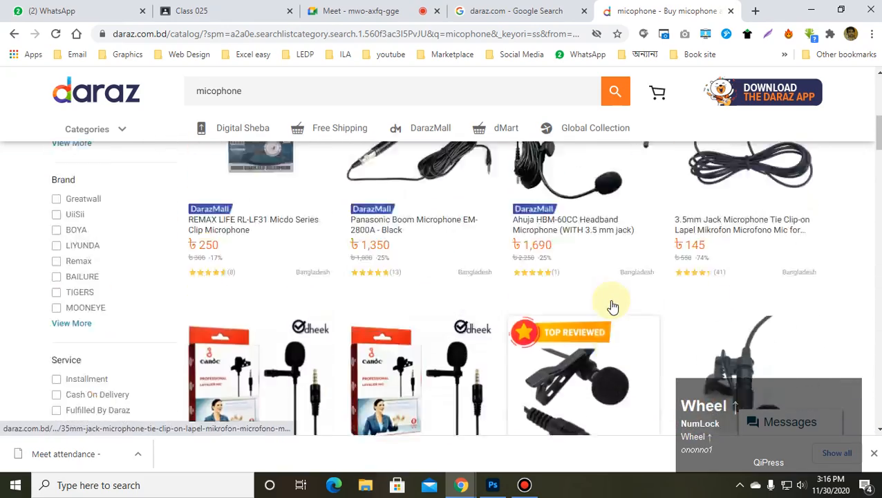
pyautogui.scroll(-5, 611, 304)
pyautogui.scroll(5, 609, 301)
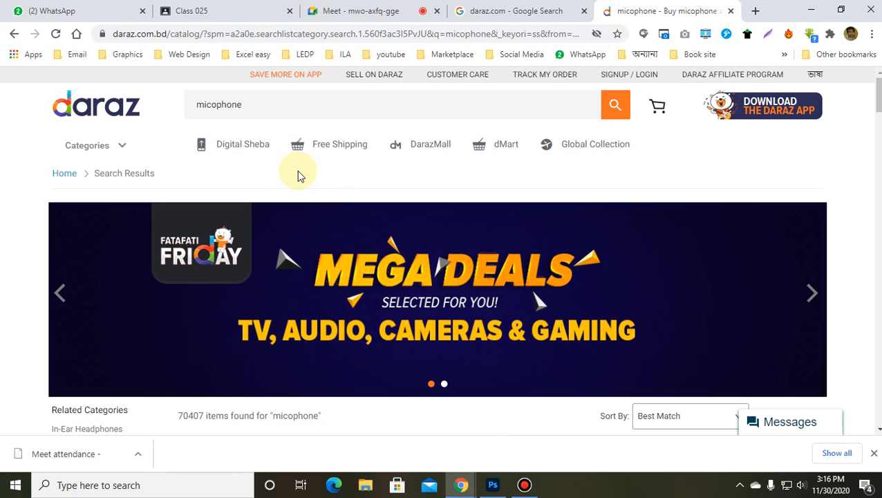
# Open DarazMall and look through its Stores For You picks and Just For You products to the end of the page.
pyautogui.click(433, 146)
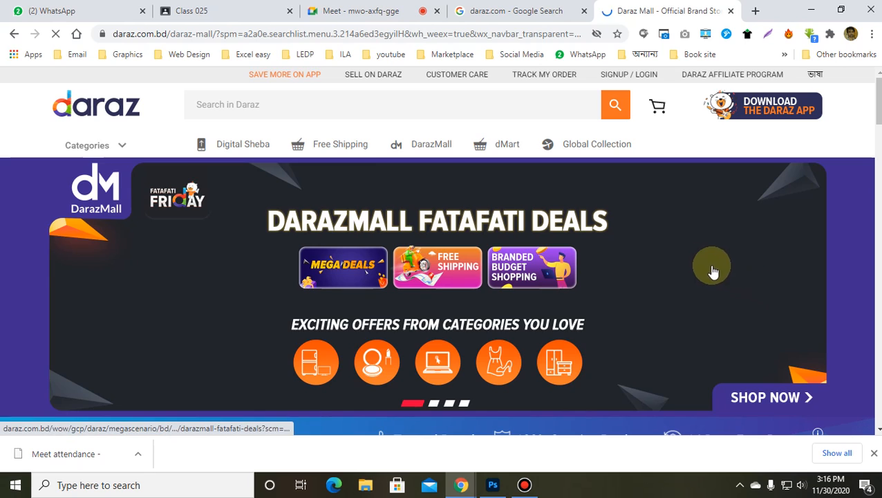
pyautogui.scroll(-1, 701, 268)
pyautogui.scroll(-10, 701, 268)
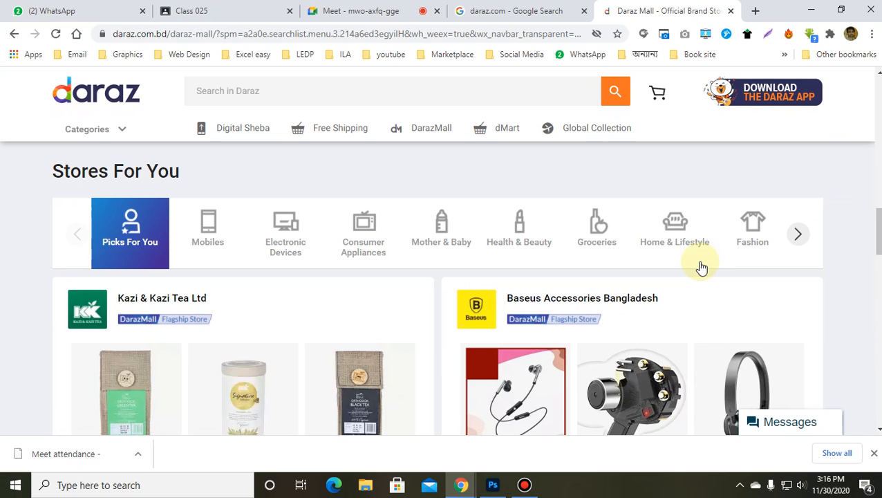
pyautogui.scroll(-2, 702, 268)
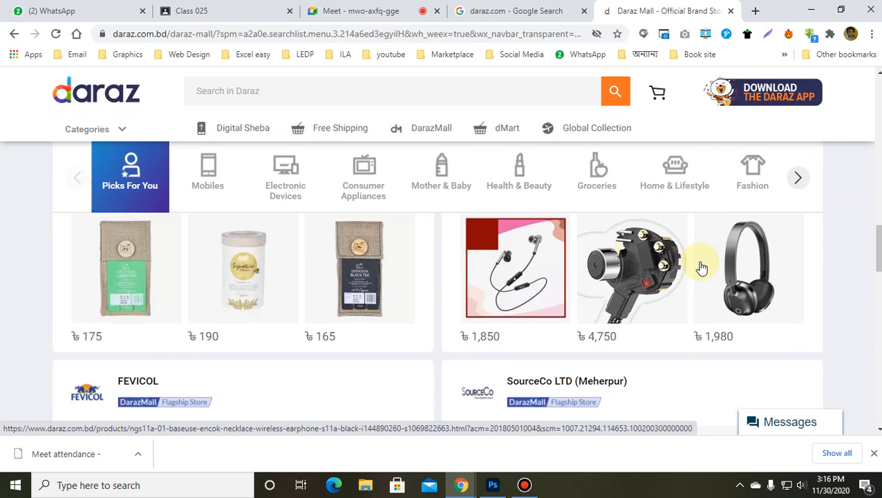
pyautogui.scroll(-5, 702, 268)
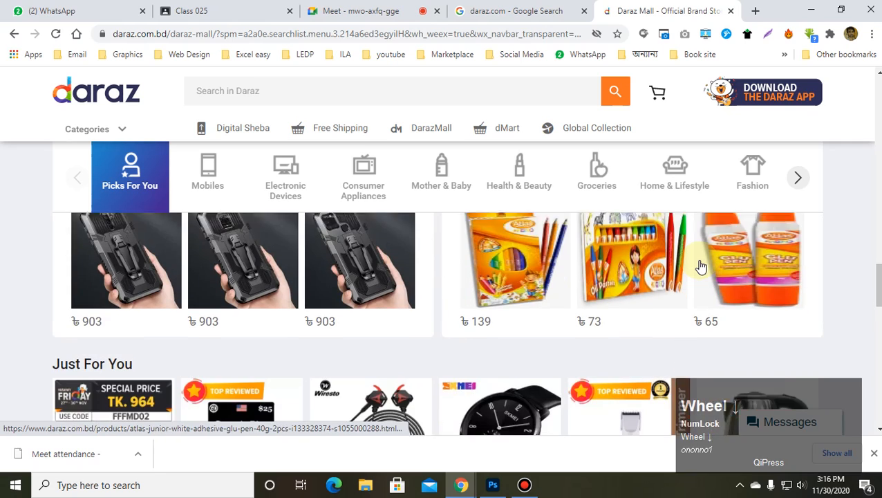
pyautogui.scroll(-3, 702, 267)
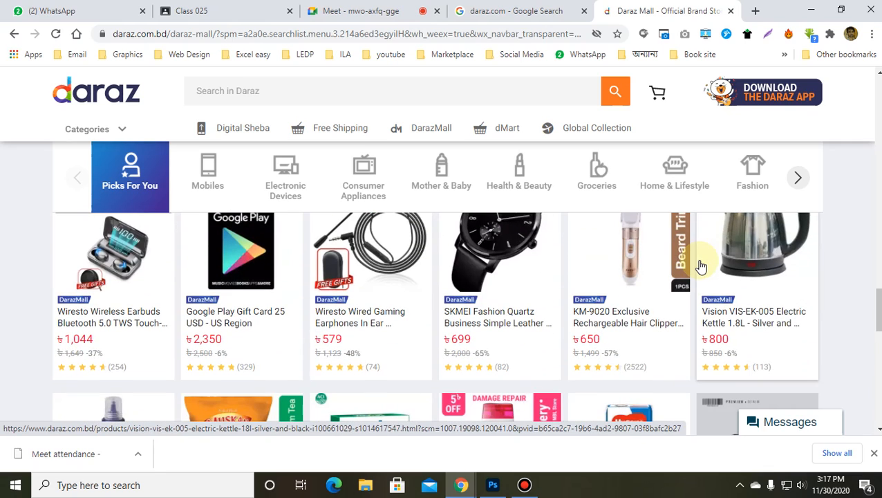
pyautogui.scroll(-5, 701, 267)
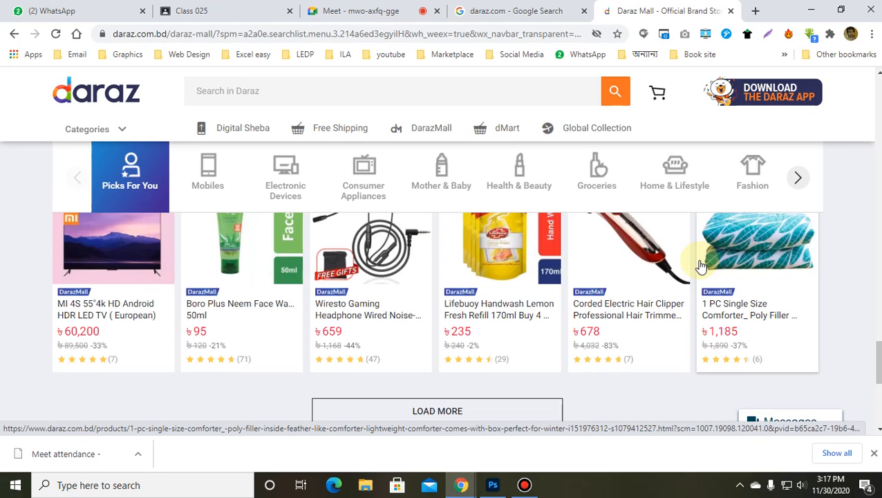
# Return to Stores For You, show the Electronic Devices stores and look through the listed shops.
pyautogui.scroll(2, 700, 264)
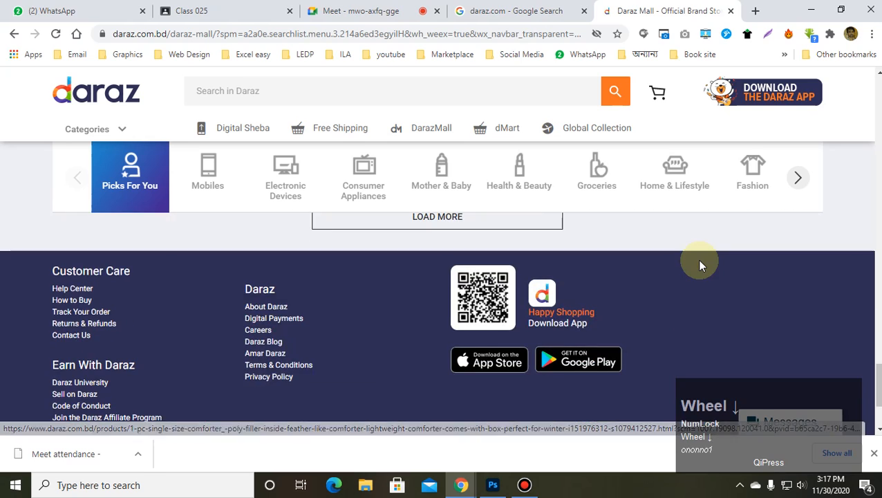
pyautogui.scroll(5, 700, 265)
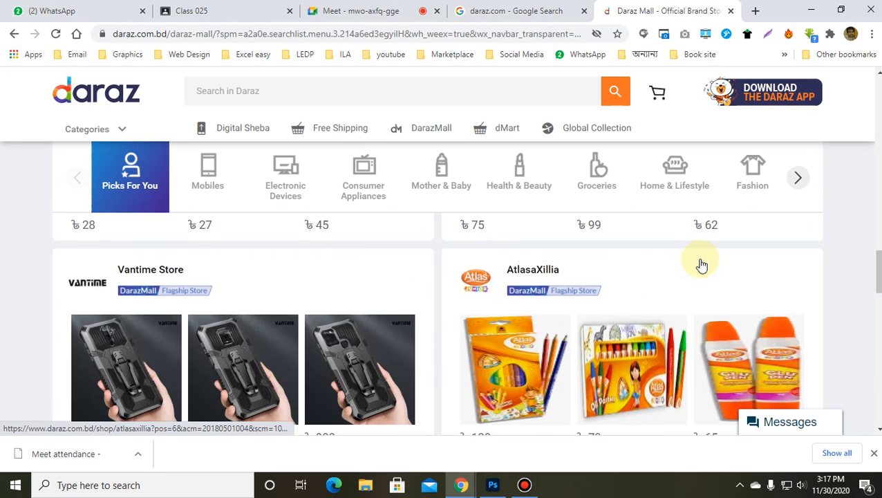
pyautogui.scroll(2, 701, 265)
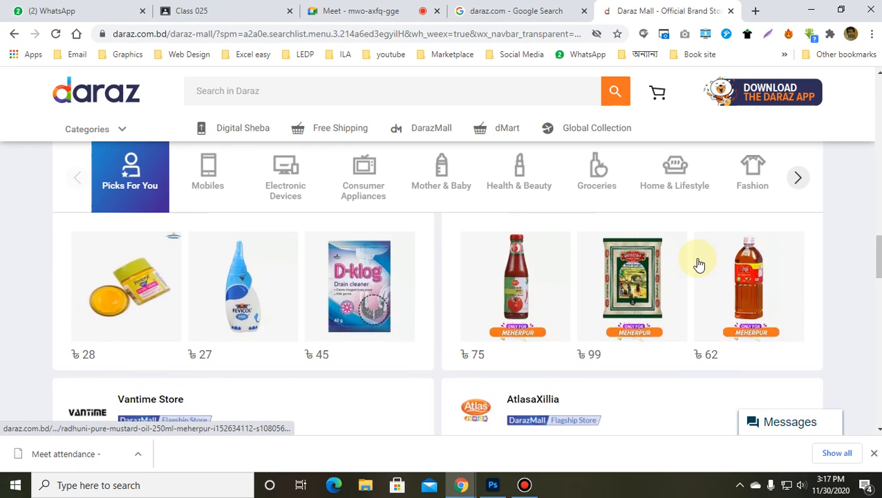
pyautogui.scroll(2, 699, 265)
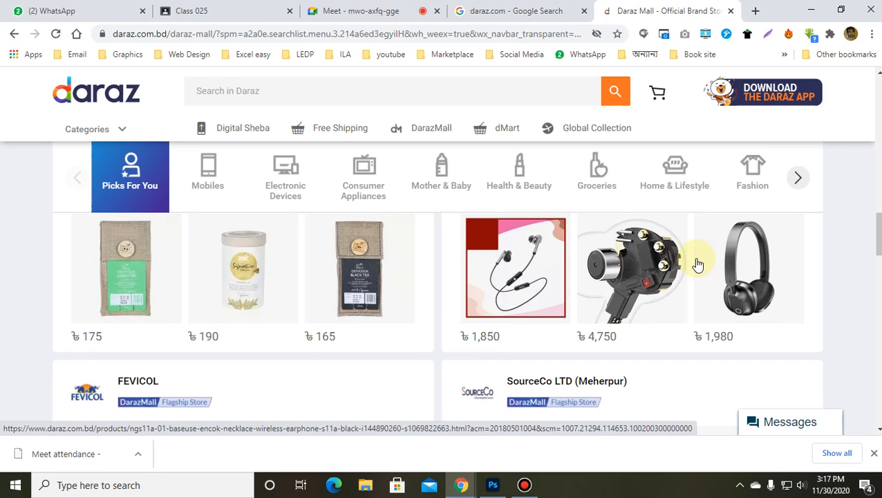
pyautogui.scroll(2, 694, 260)
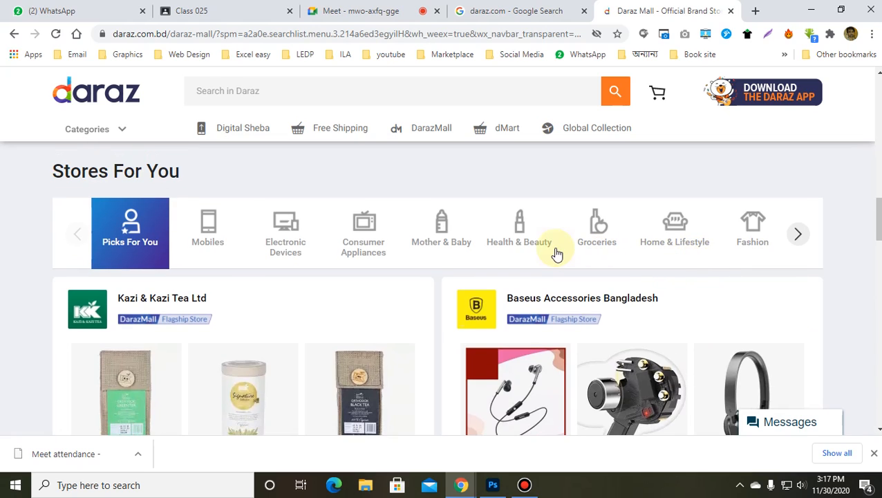
pyautogui.click(283, 240)
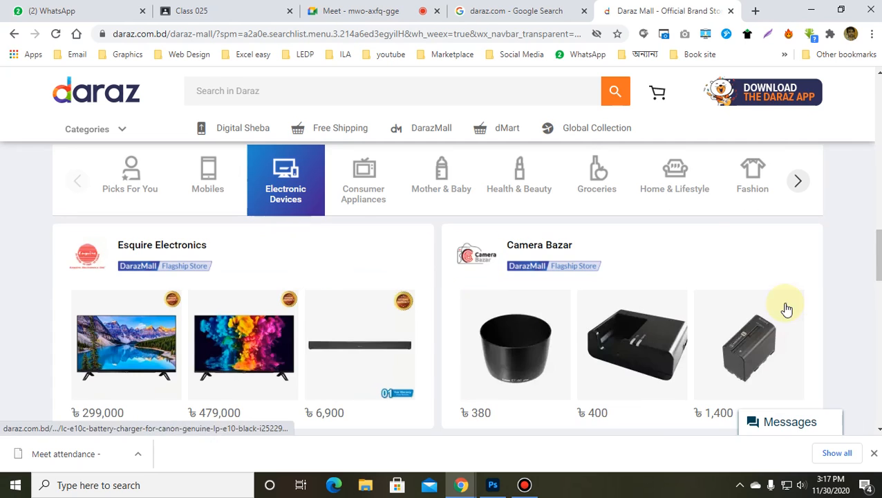
pyautogui.scroll(-1, 706, 244)
pyautogui.scroll(-1, 705, 240)
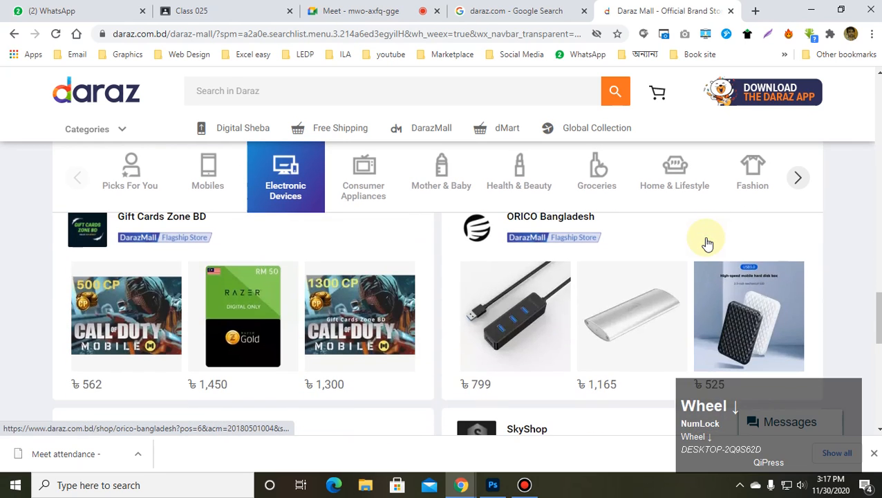
pyautogui.scroll(-2, 707, 243)
pyautogui.scroll(-2, 707, 243)
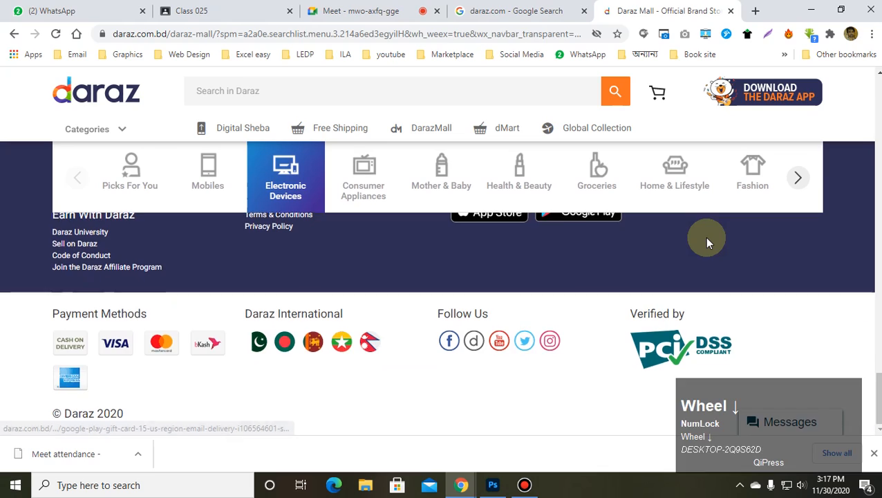
# Examine the DarazMall page again from the banner and brand promotions to the Electronic Devices stores, including TP-Link, realme and ORICO.
pyautogui.scroll(1, 708, 244)
pyautogui.scroll(4, 707, 243)
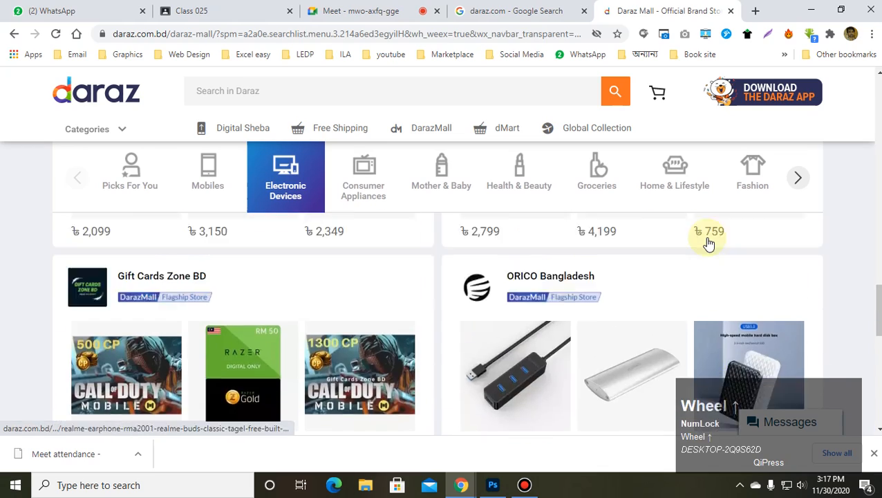
pyautogui.scroll(3, 708, 243)
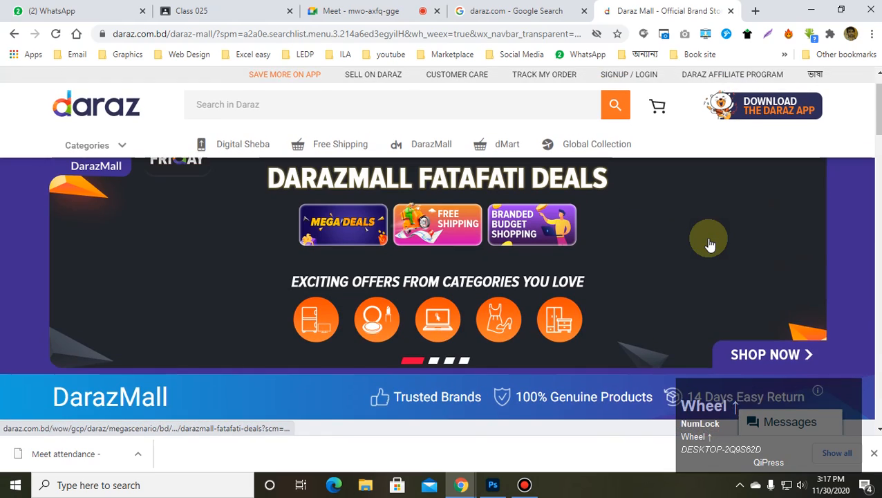
pyautogui.scroll(-4, 713, 242)
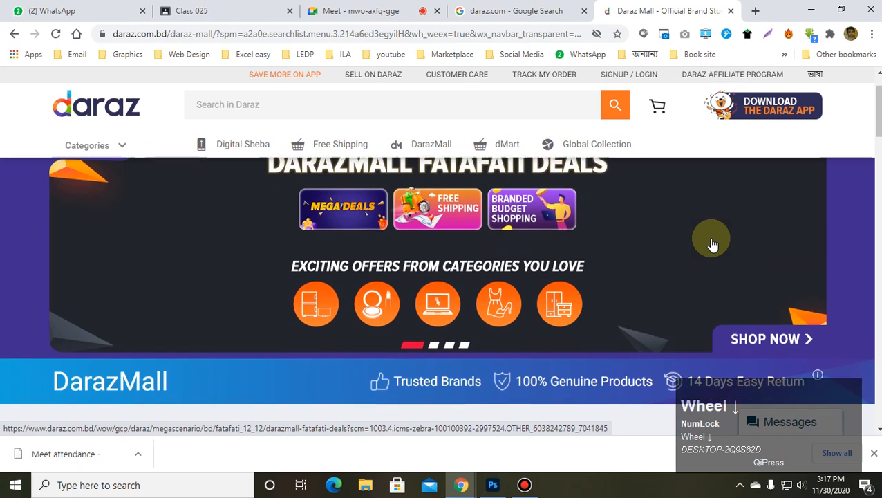
pyautogui.scroll(-5, 712, 244)
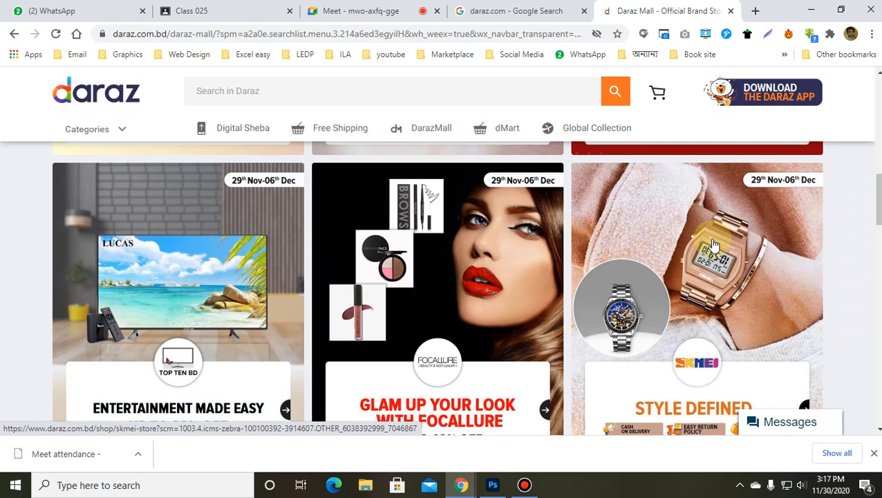
pyautogui.scroll(-3, 714, 245)
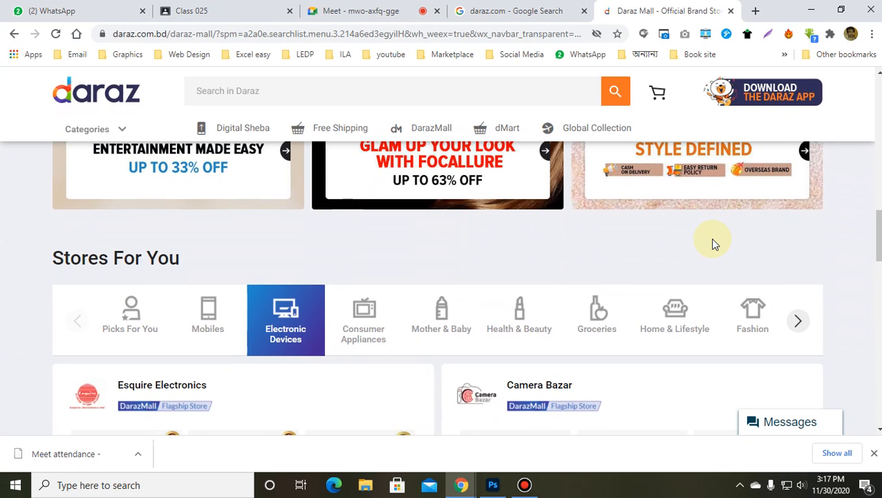
pyautogui.scroll(-3, 715, 245)
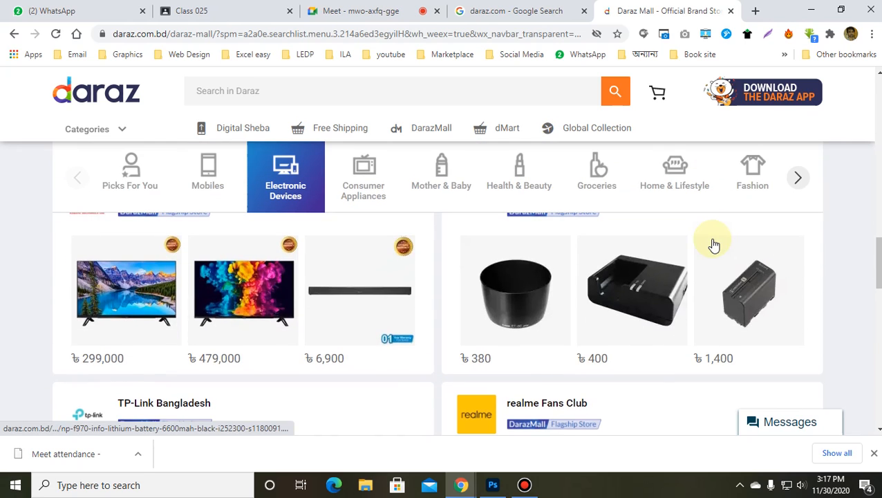
pyautogui.scroll(-2, 715, 244)
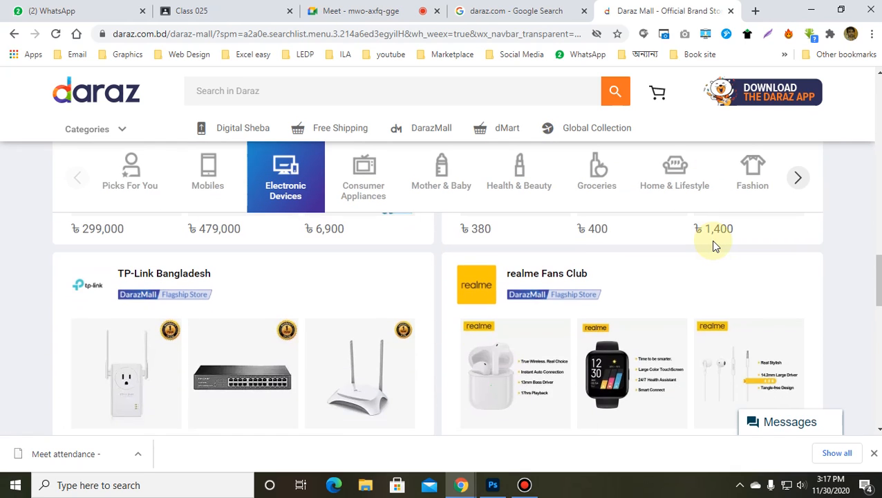
pyautogui.scroll(-1, 715, 245)
pyautogui.scroll(-1, 715, 245)
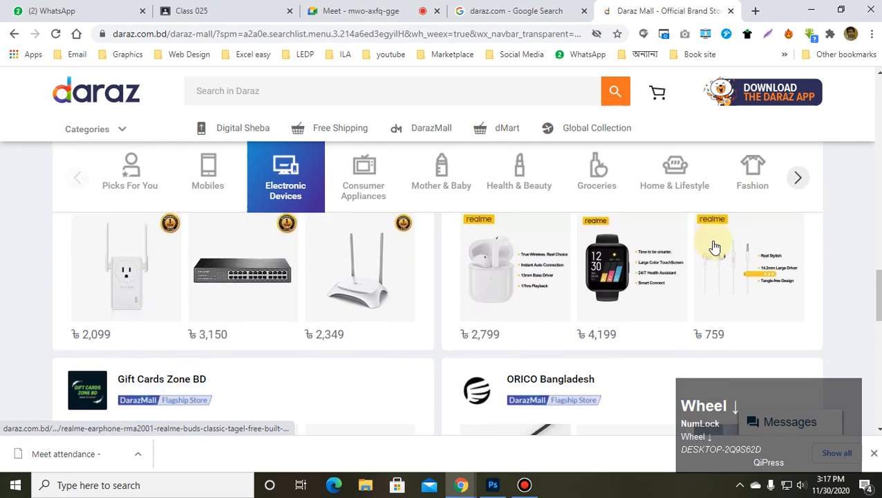
pyautogui.scroll(-2, 715, 245)
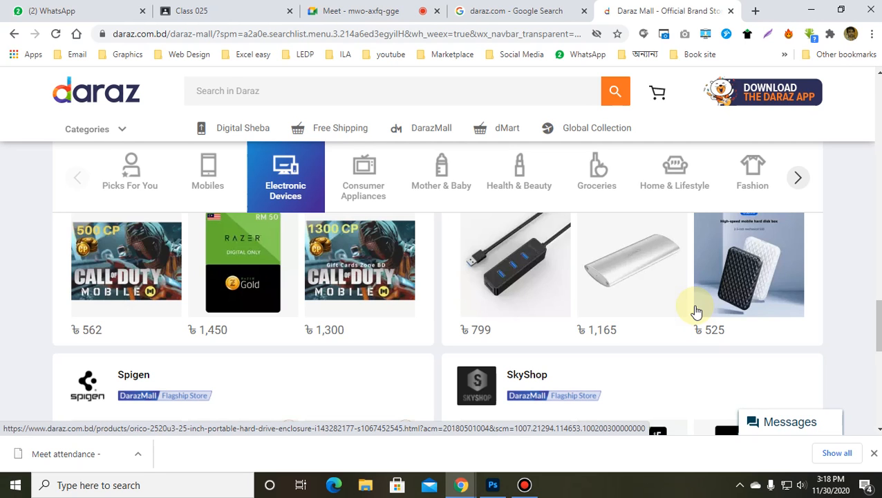
# Look through the remaining Electronic Devices stores on DarazMall, including Spigen and SkyShop, and return to the page's beginning.
pyautogui.scroll(-4, 547, 307)
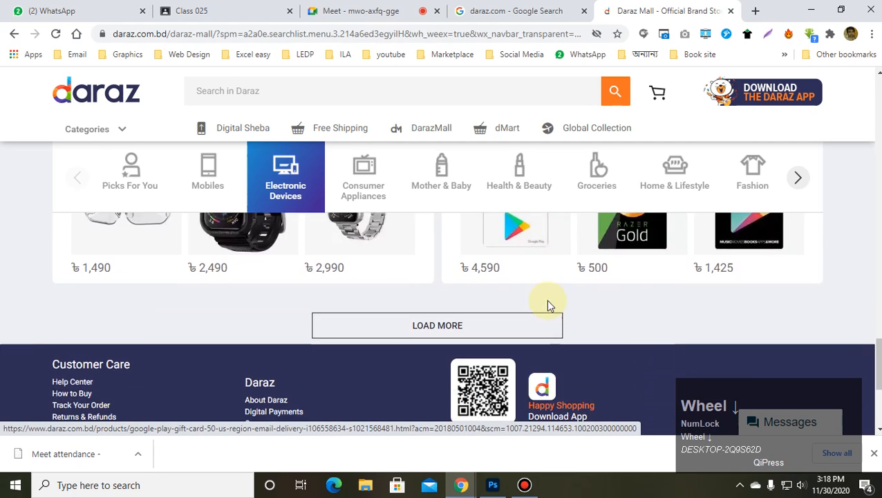
pyautogui.scroll(-3, 548, 306)
pyautogui.scroll(10, 547, 306)
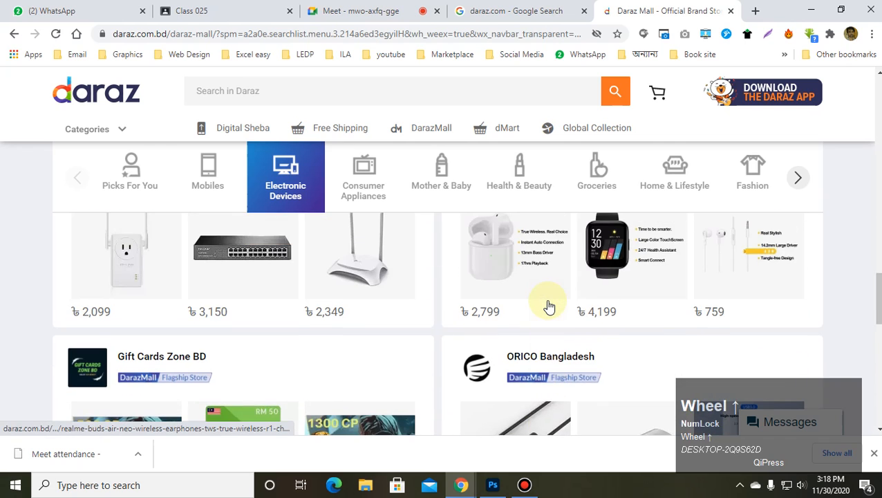
pyautogui.scroll(4, 548, 307)
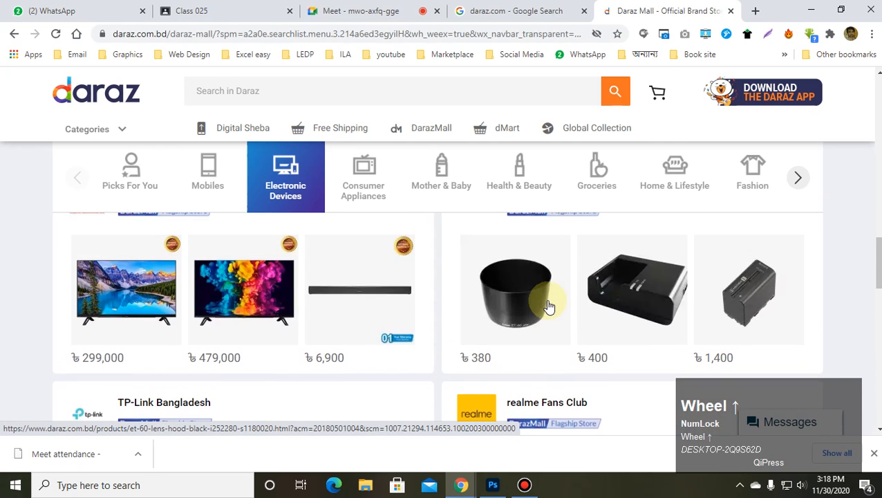
pyautogui.scroll(12, 548, 306)
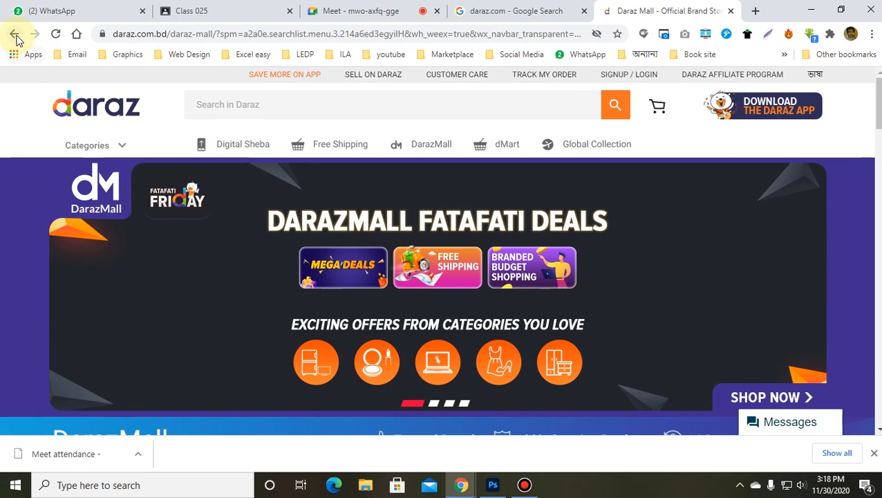
# Show the Electronic Devices category with its Cameras and Security Cameras subcategories.
pyautogui.moveTo(91, 181)
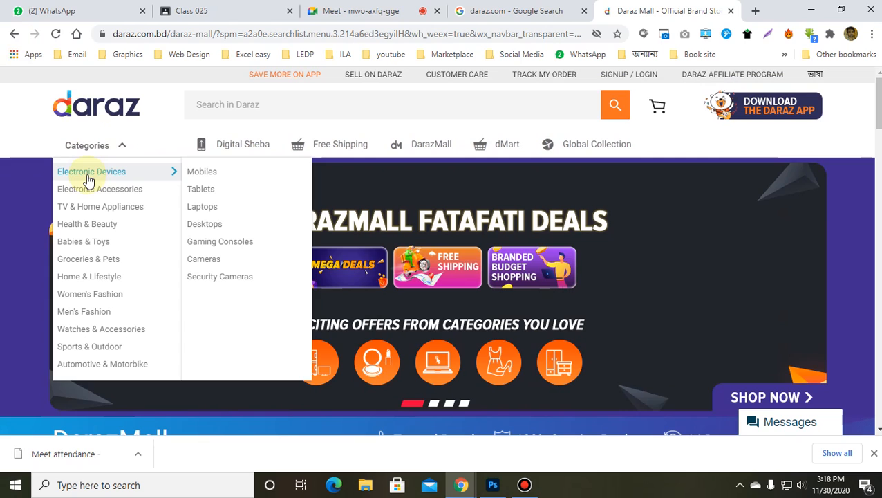
pyautogui.moveTo(212, 258)
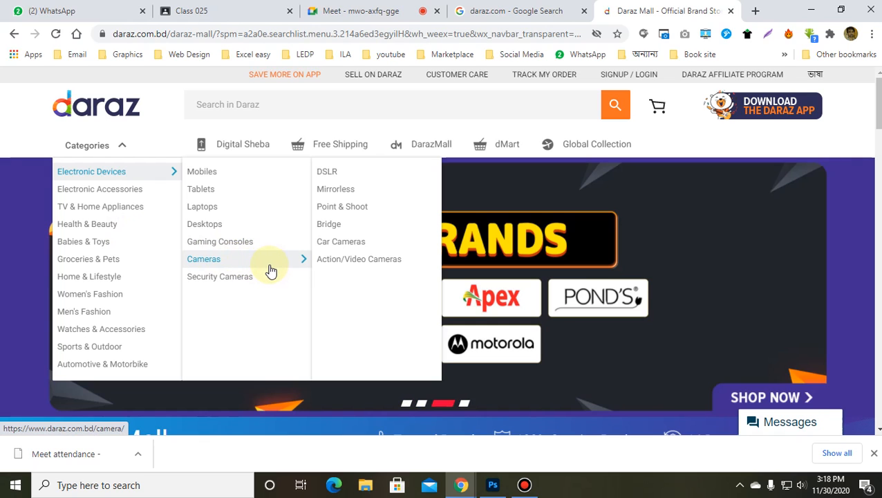
pyautogui.moveTo(283, 282)
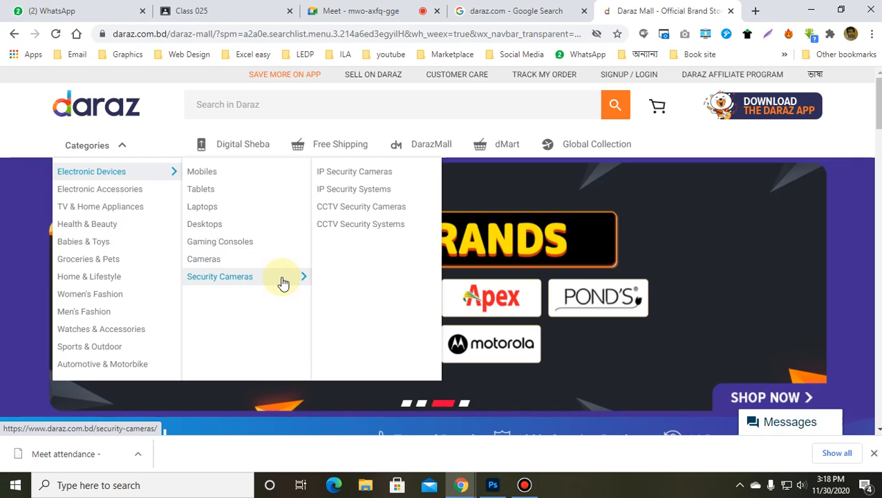
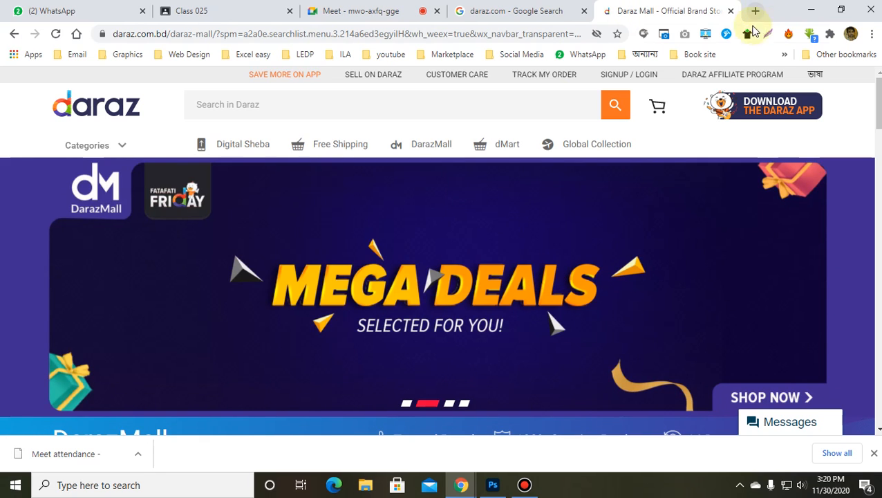
# Close the Daraz page, block Google's location request and close the daraz.com search page.
pyautogui.click(731, 11)
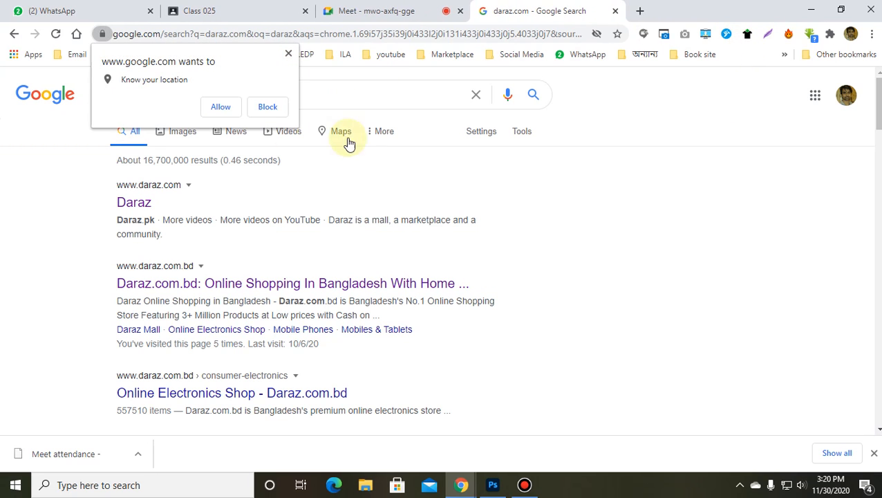
pyautogui.click(278, 106)
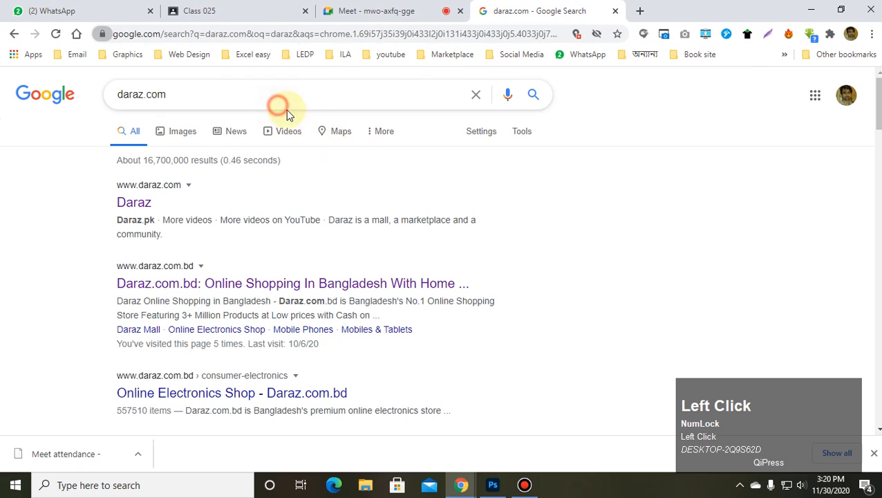
pyautogui.click(615, 11)
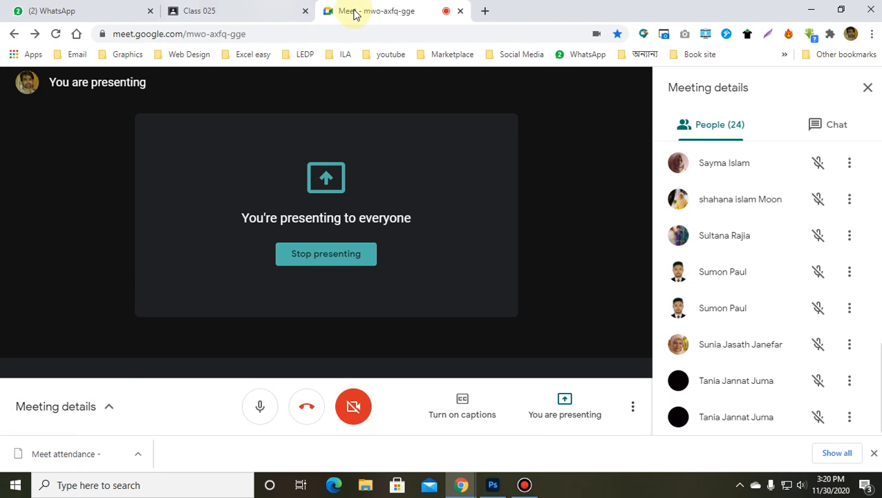
# Check the Class 025 classwork page and the WhatsApp group chat, minimize the browser and switch to Photoshop.
pyautogui.click(262, 11)
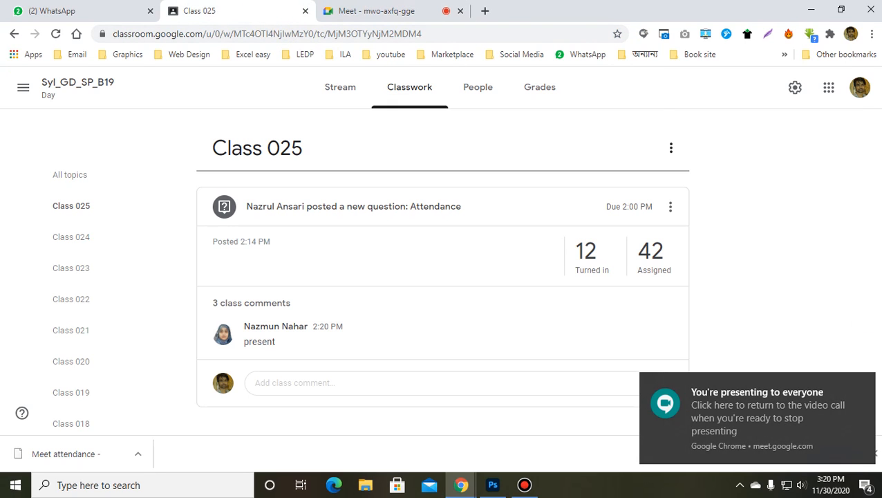
pyautogui.click(72, 10)
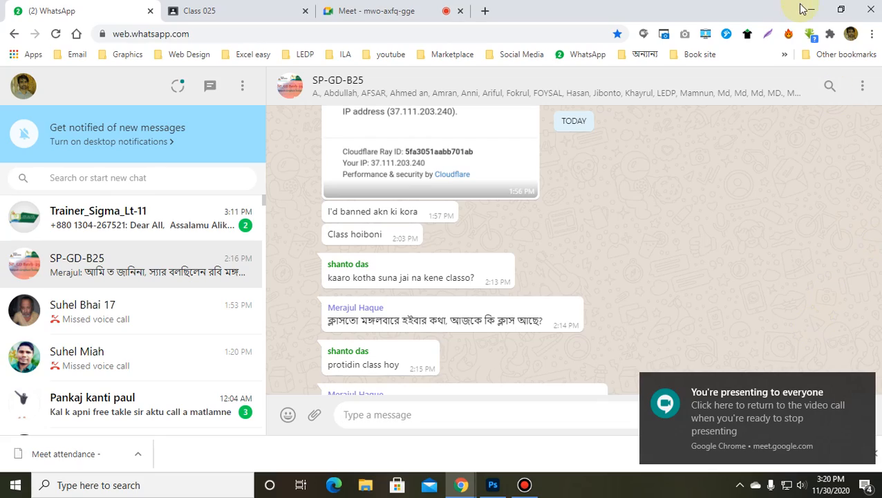
pyautogui.click(809, 9)
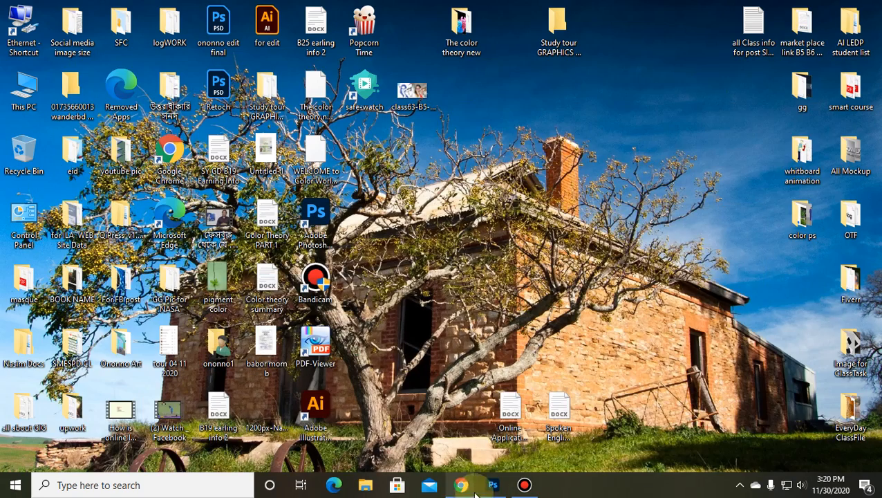
pyautogui.click(493, 484)
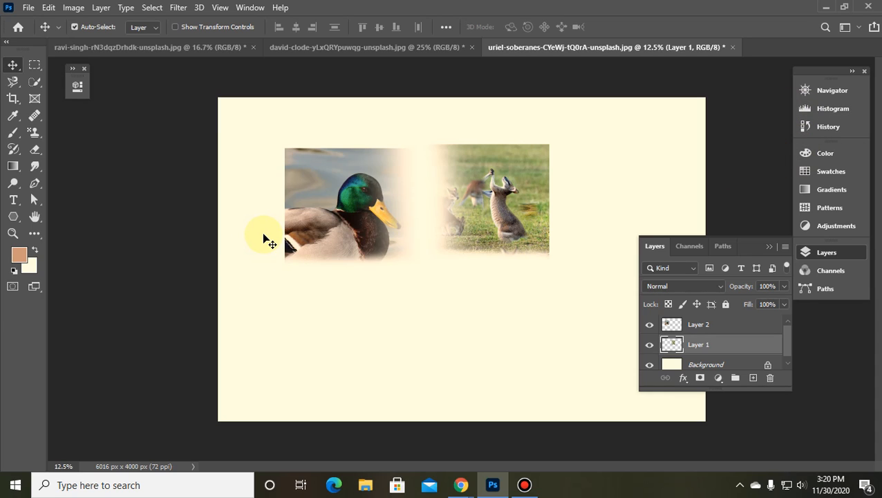
# Activate the Background Eraser Tool and enlarge its brush to 250 px.
pyautogui.click(36, 117)
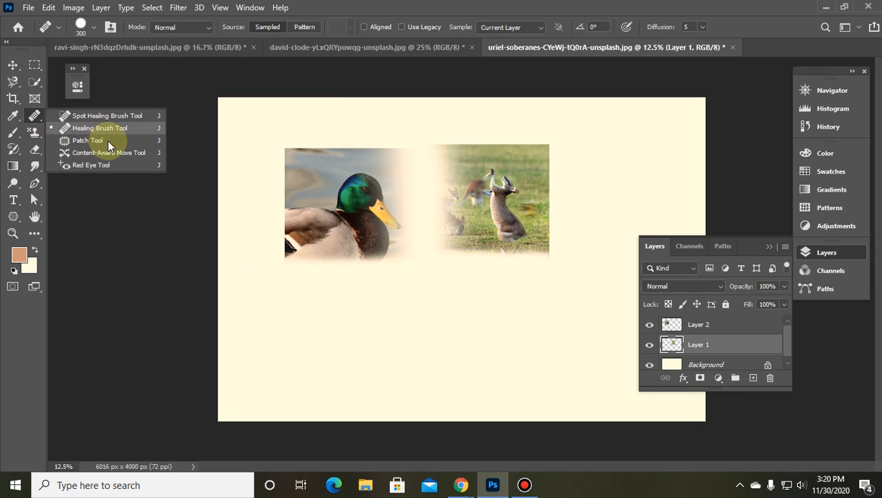
pyautogui.click(35, 131)
pyautogui.click(34, 150)
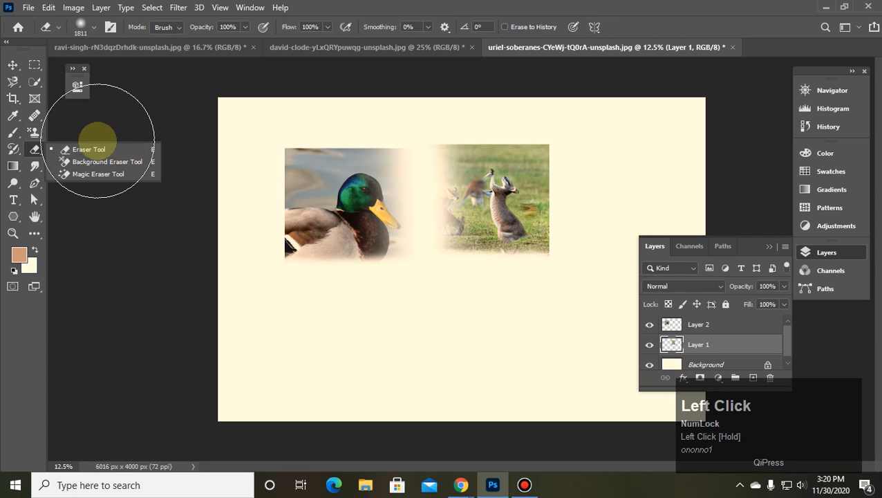
pyautogui.click(92, 163)
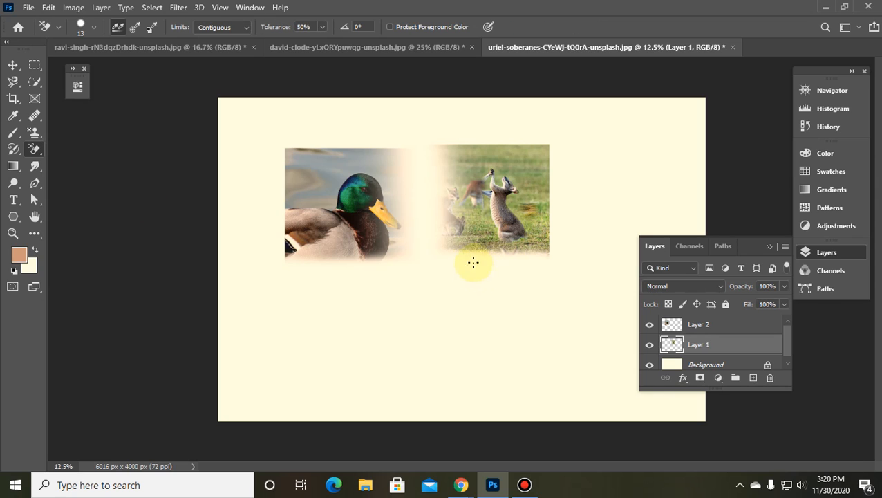
pyautogui.press(']')
pyautogui.press(']')
pyautogui.press(']')
pyautogui.press(']')
pyautogui.press(']')
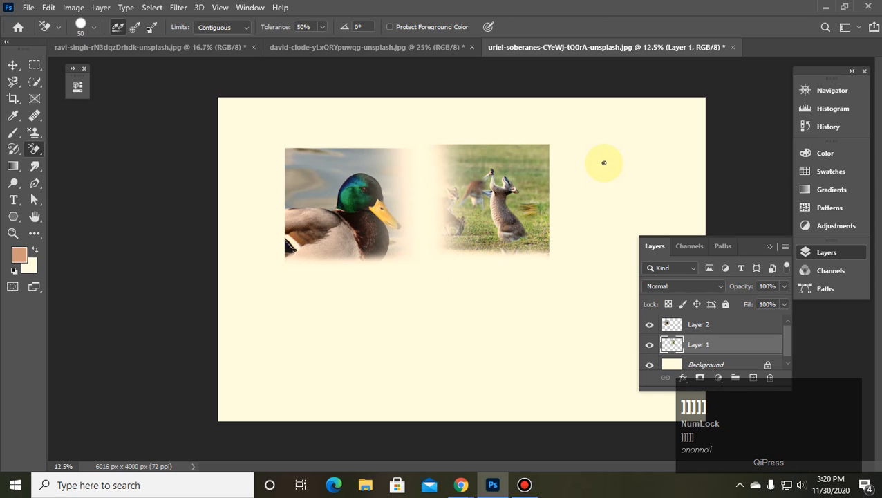
pyautogui.press(']')
pyautogui.press(']')
pyautogui.press(']')
pyautogui.press(']')
pyautogui.press(']')
pyautogui.press(']')
pyautogui.press(']')
pyautogui.press(']')
pyautogui.press(']')
pyautogui.press(']')
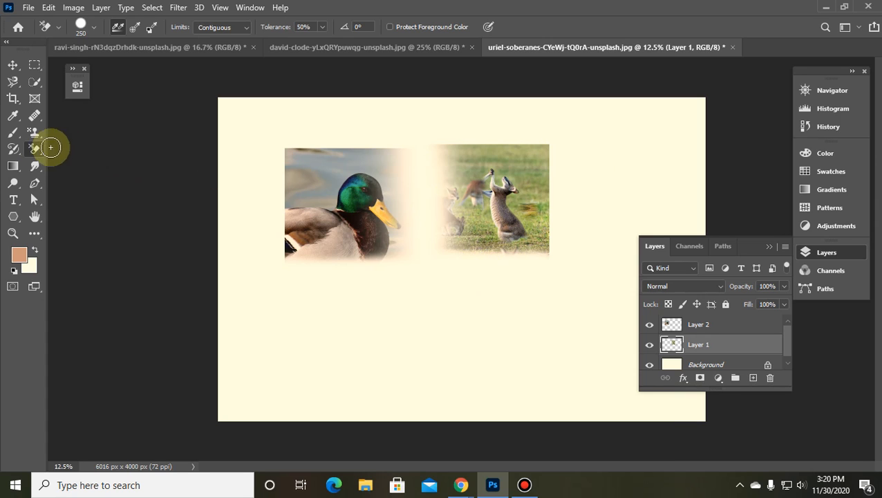
# Erase around the kangaroo photo's lower edge on Layer 1 with the Eraser Tool, and try it on the Background layer's empty area.
pyautogui.click(34, 148)
pyautogui.click(88, 149)
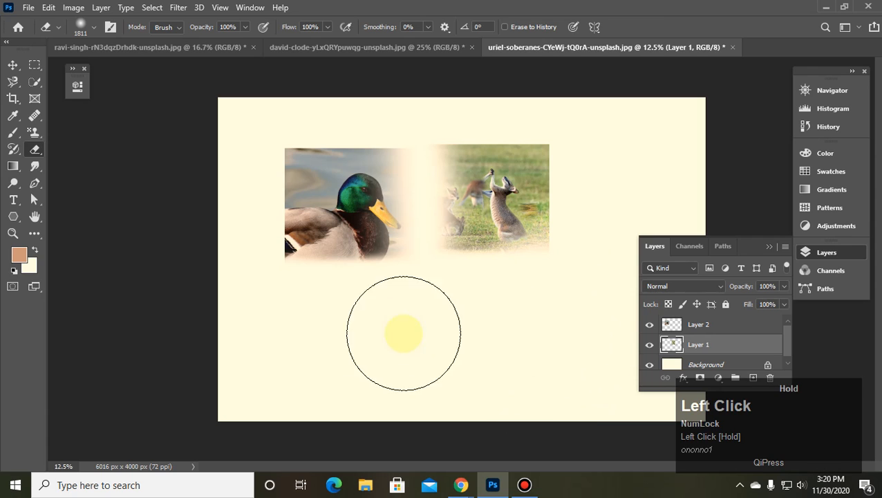
pyautogui.click(680, 364)
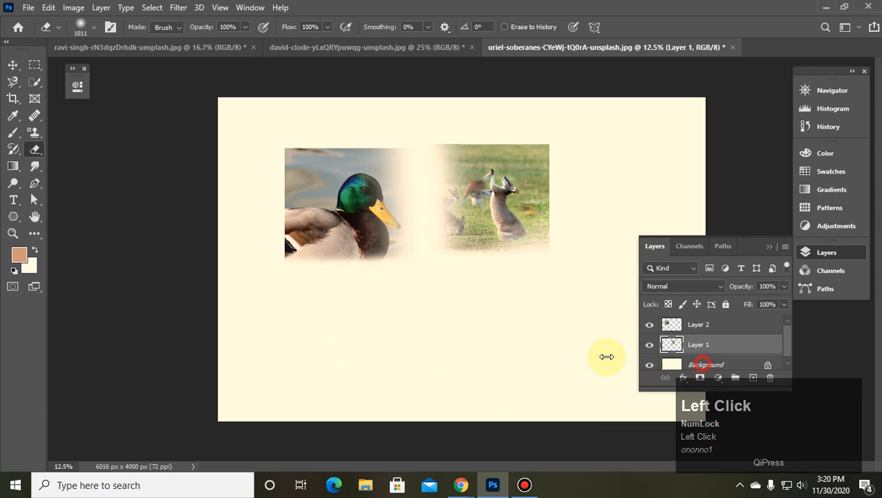
pyautogui.moveTo(446, 324)
pyautogui.mouseDown()
pyautogui.moveTo(479, 367)
pyautogui.moveTo(443, 345)
pyautogui.moveTo(501, 365)
pyautogui.moveTo(569, 342)
pyautogui.mouseUp()
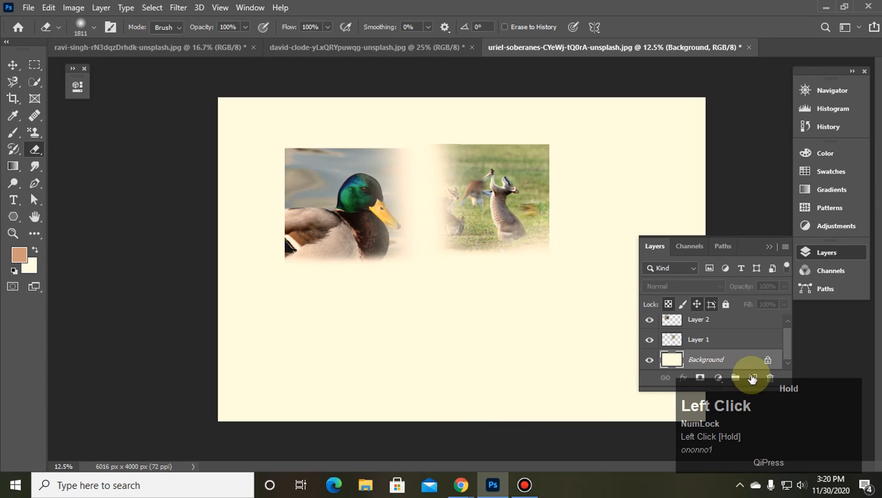
pyautogui.click(730, 361)
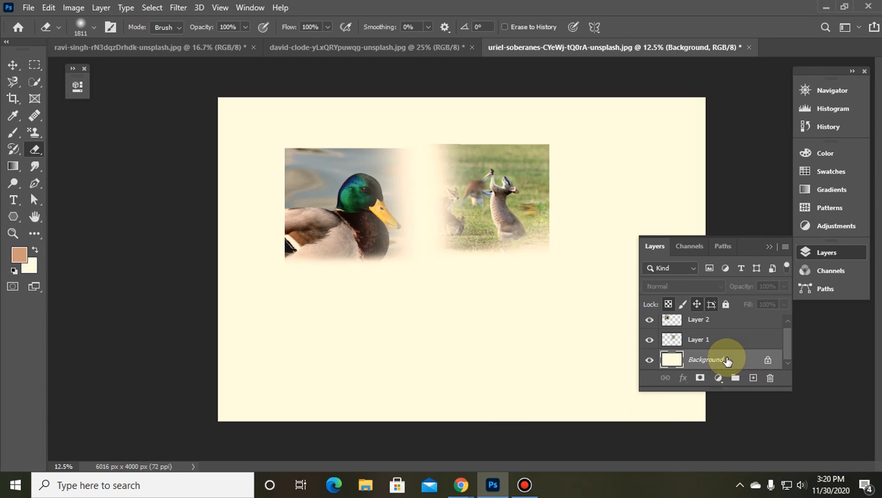
# Fade out the lower edges of the kangaroo photo on Layer 1 and the duck photo on Layer 2 with the Eraser Tool.
pyautogui.click(713, 339)
pyautogui.moveTo(516, 266); pyautogui.dragTo(564, 302)
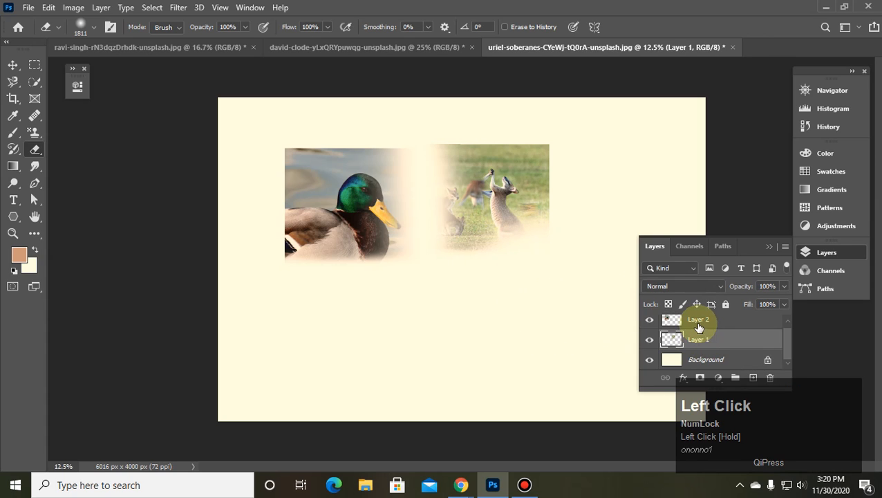
pyautogui.click(698, 321)
pyautogui.moveTo(385, 288); pyautogui.dragTo(381, 275)
pyautogui.moveTo(792, 401)
pyautogui.mouseDown()
pyautogui.moveTo(532, 220)
pyautogui.moveTo(516, 123)
pyautogui.moveTo(483, 79)
pyautogui.moveTo(556, 241)
pyautogui.moveTo(557, 124)
pyautogui.moveTo(538, 123)
pyautogui.moveTo(534, 385)
pyautogui.moveTo(249, 330)
pyautogui.mouseUp()
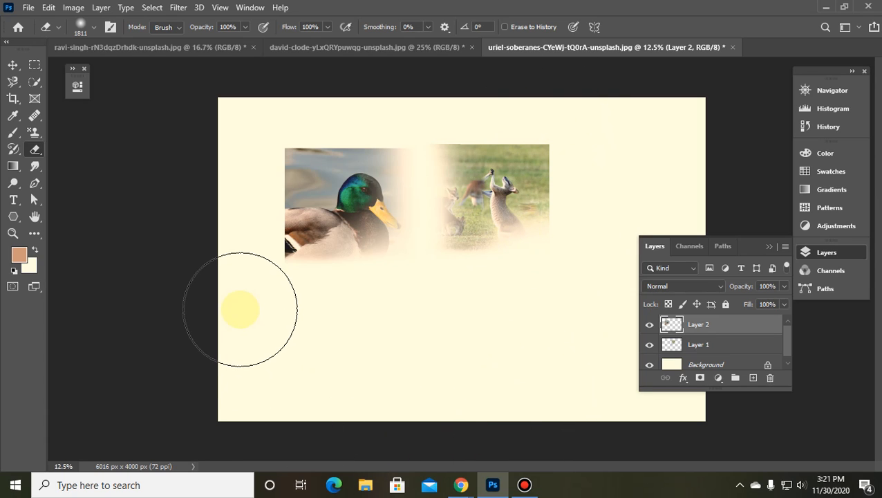
# Make a rectangular selection over the right half of the canvas and target the Background layer.
pyautogui.click(34, 65)
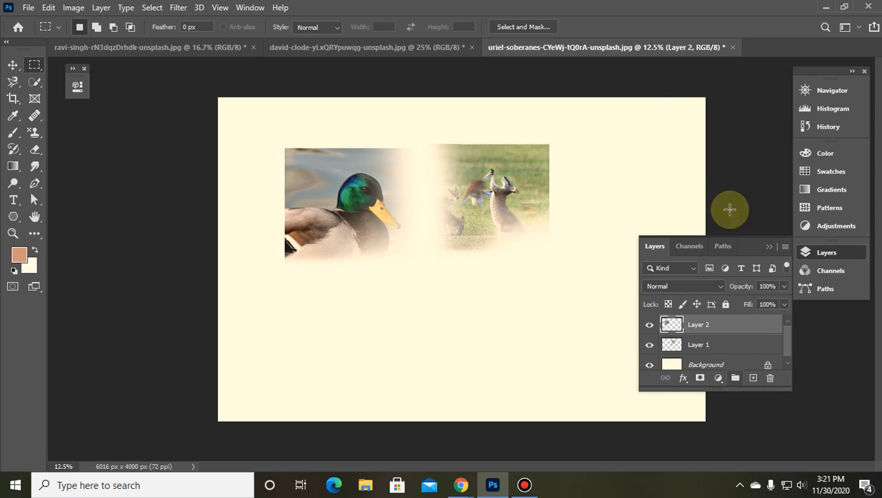
pyautogui.moveTo(706, 97); pyautogui.dragTo(458, 418)
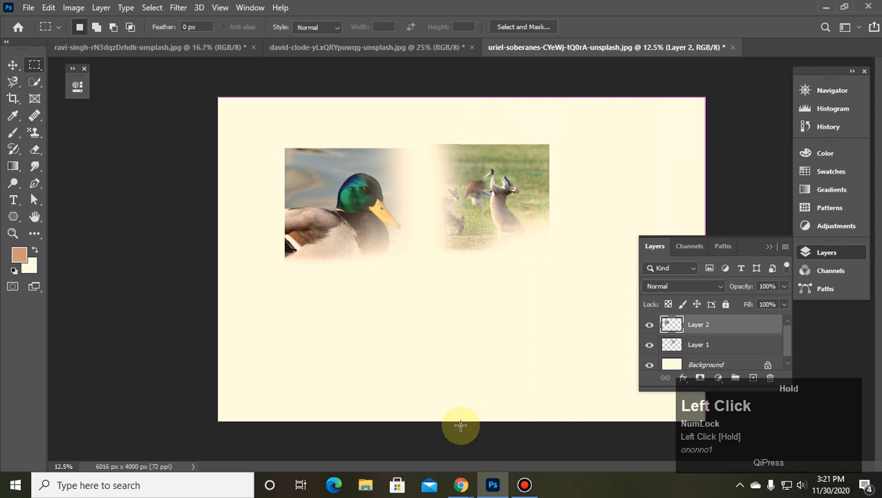
pyautogui.click(694, 365)
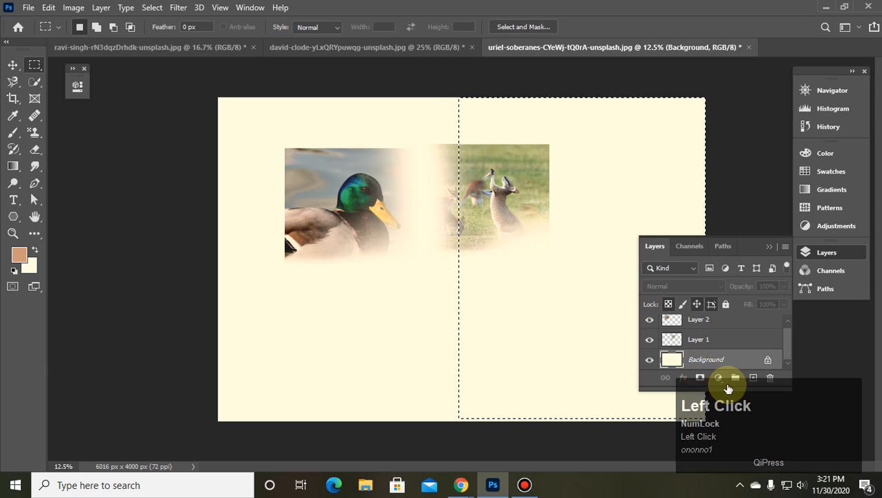
# Erase part of the Background layer to transparency inside the selected half with the Background Eraser Tool.
pyautogui.moveTo(35, 150); pyautogui.dragTo(76, 177)
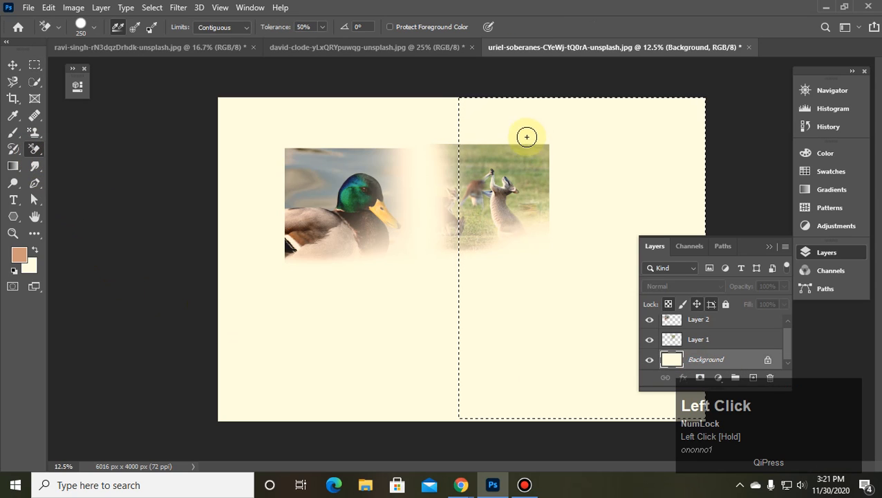
pyautogui.moveTo(461, 105)
pyautogui.mouseDown()
pyautogui.moveTo(655, 104)
pyautogui.moveTo(435, 109)
pyautogui.moveTo(461, 136)
pyautogui.moveTo(654, 76)
pyautogui.moveTo(615, 105)
pyautogui.moveTo(395, 159)
pyautogui.moveTo(642, 157)
pyautogui.moveTo(622, 142)
pyautogui.mouseUp()
pyautogui.moveTo(410, 294)
pyautogui.mouseDown()
pyautogui.moveTo(515, 299)
pyautogui.moveTo(487, 397)
pyautogui.moveTo(486, 291)
pyautogui.mouseUp()
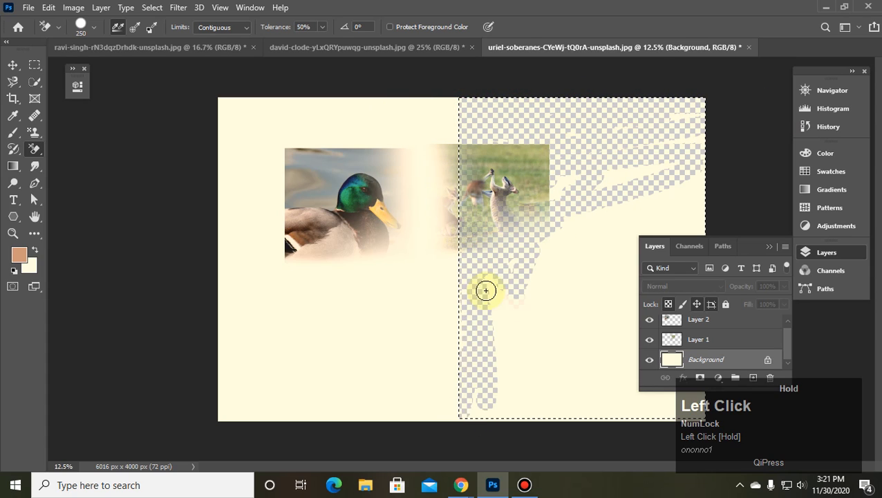
pyautogui.moveTo(501, 402)
pyautogui.mouseDown()
pyautogui.moveTo(490, 226)
pyautogui.moveTo(500, 244)
pyautogui.moveTo(498, 333)
pyautogui.moveTo(532, 342)
pyautogui.mouseUp()
# Enlarge the Background Eraser brush to 1700 px and erase the cream colour remaining in the selected half.
pyautogui.press(']')
pyautogui.press(']')
pyautogui.press(']')
pyautogui.press(']')
pyautogui.press(']')
pyautogui.press(']')
pyautogui.press(']')
pyautogui.press(']')
pyautogui.press(']')
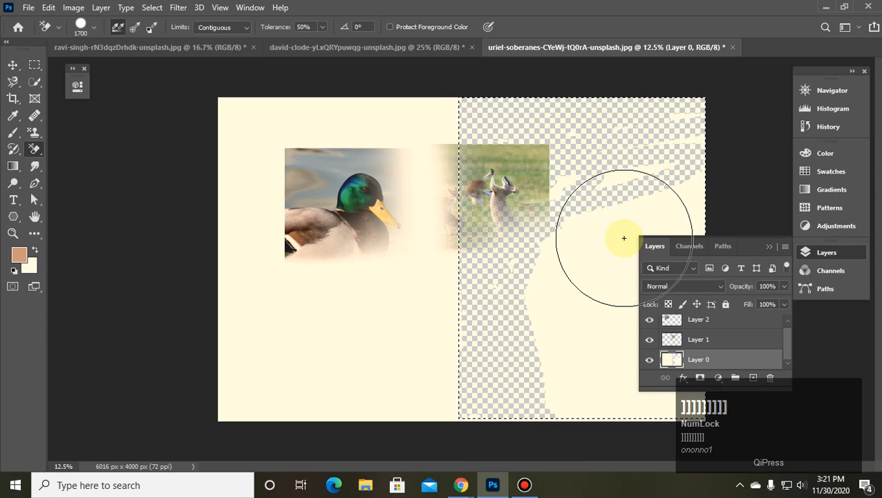
pyautogui.moveTo(601, 122)
pyautogui.mouseDown()
pyautogui.moveTo(654, 302)
pyautogui.moveTo(660, 210)
pyautogui.moveTo(688, 157)
pyautogui.moveTo(690, 243)
pyautogui.moveTo(670, 361)
pyautogui.moveTo(642, 417)
pyautogui.moveTo(559, 389)
pyautogui.moveTo(575, 254)
pyautogui.moveTo(573, 320)
pyautogui.moveTo(670, 253)
pyautogui.moveTo(680, 217)
pyautogui.moveTo(573, 164)
pyautogui.moveTo(514, 234)
pyautogui.moveTo(564, 294)
pyautogui.moveTo(674, 211)
pyautogui.moveTo(654, 175)
pyautogui.moveTo(687, 186)
pyautogui.moveTo(692, 172)
pyautogui.moveTo(625, 154)
pyautogui.moveTo(683, 144)
pyautogui.mouseUp()
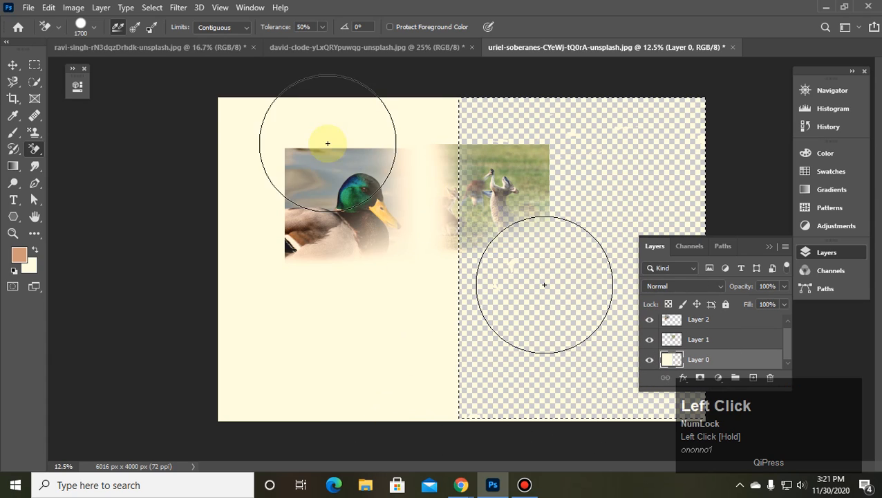
# Clear the selection and move the kangaroo and duck photos lower, across the boundary between the cream and transparent halves.
pyautogui.click(12, 64)
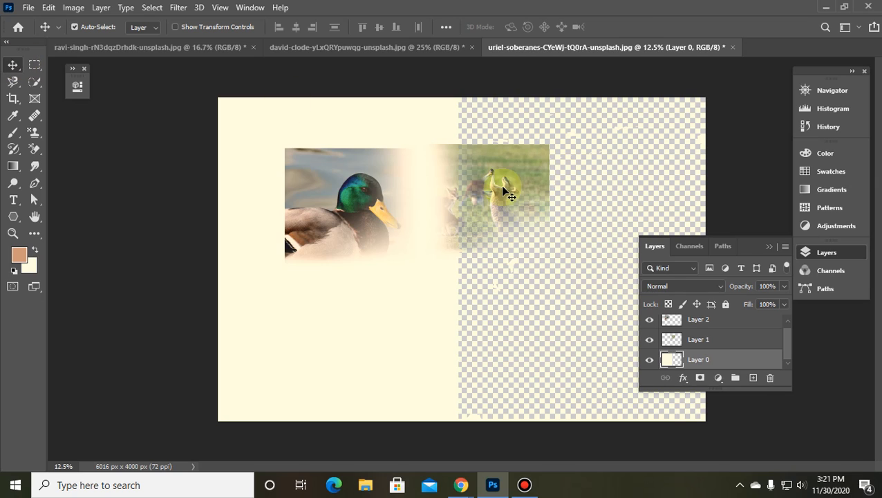
pyautogui.moveTo(484, 187); pyautogui.dragTo(498, 210)
pyautogui.moveTo(367, 201); pyautogui.dragTo(427, 223)
pyautogui.click(523, 315)
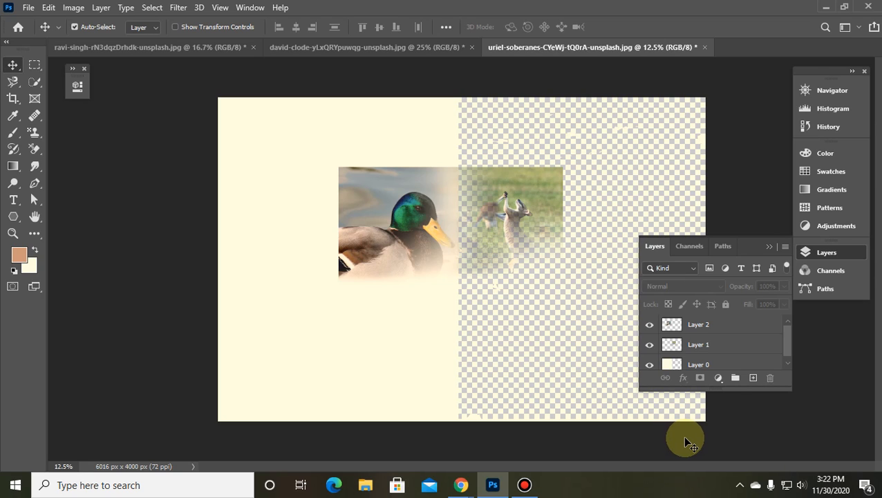
# Undo the photo moves, the deselection and the erasing of the Background layer's right half.
pyautogui.hotkey('ctrl', 'z')
pyautogui.hotkey('ctrl', 'z')
pyautogui.hotkey('ctrl', 'z')
pyautogui.hotkey('ctrl', 'z')
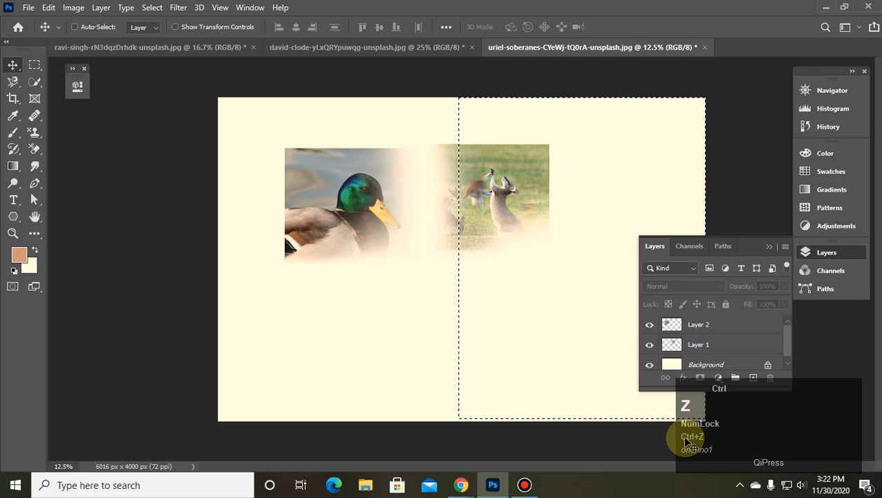
# Draw a freehand N-shaped selection below the duck and kangaroo photos with the Lasso Tool.
pyautogui.click(35, 85)
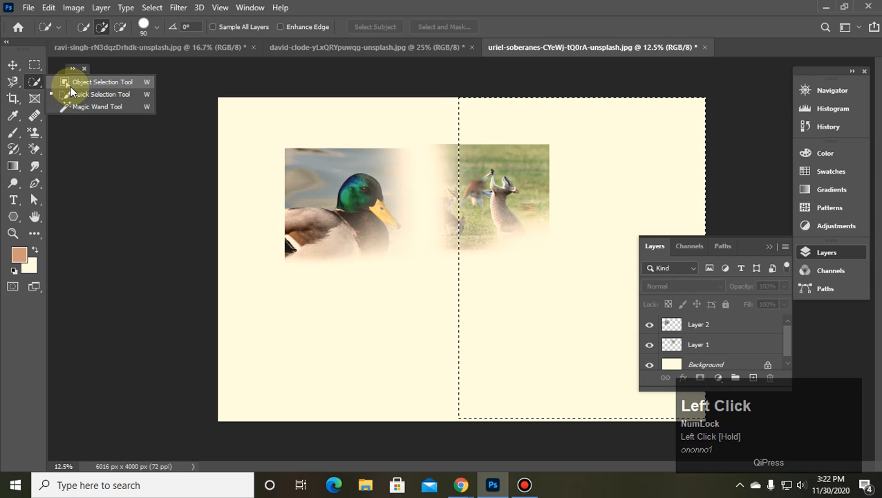
pyautogui.click(13, 81)
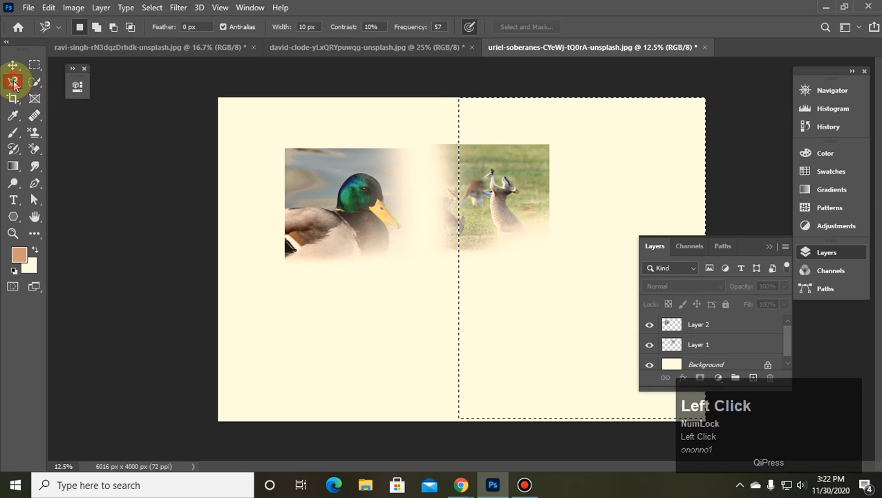
pyautogui.click(13, 81)
pyautogui.click(69, 80)
pyautogui.moveTo(332, 382)
pyautogui.mouseDown()
pyautogui.moveTo(371, 261)
pyautogui.moveTo(392, 316)
pyautogui.mouseUp()
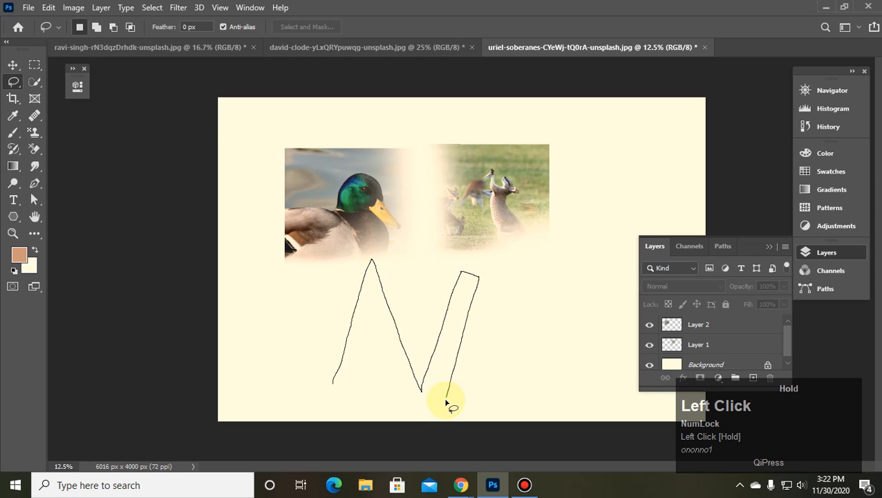
pyautogui.moveTo(397, 392)
pyautogui.mouseDown()
pyautogui.moveTo(376, 314)
pyautogui.moveTo(338, 413)
pyautogui.moveTo(317, 411)
pyautogui.moveTo(340, 365)
pyautogui.mouseUp()
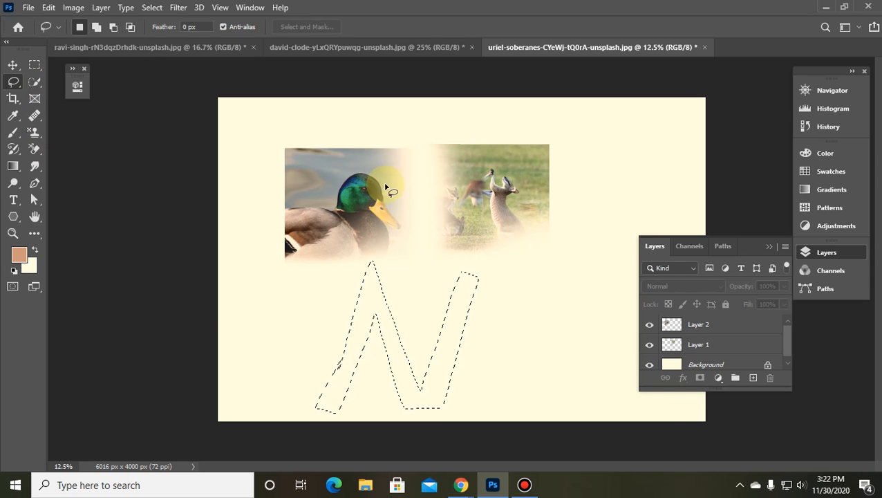
# Nudge the N-shaped selection upward until it overlaps the lower parts of the duck and kangaroo photos.
pyautogui.press('Up')
pyautogui.press('Up')
pyautogui.press('Up')
pyautogui.press('Up')
pyautogui.press('Up')
pyautogui.press('Up')
pyautogui.press('Up')
pyautogui.press('Up')
pyautogui.press('Up')
pyautogui.press('Up')
pyautogui.press('Up')
pyautogui.press('Up')
pyautogui.press('Up')
pyautogui.press('Up')
pyautogui.press('Up')
pyautogui.press('Up')
pyautogui.press('Up')
pyautogui.press('Up')
pyautogui.press('Up')
pyautogui.press('Up')
pyautogui.press('Up')
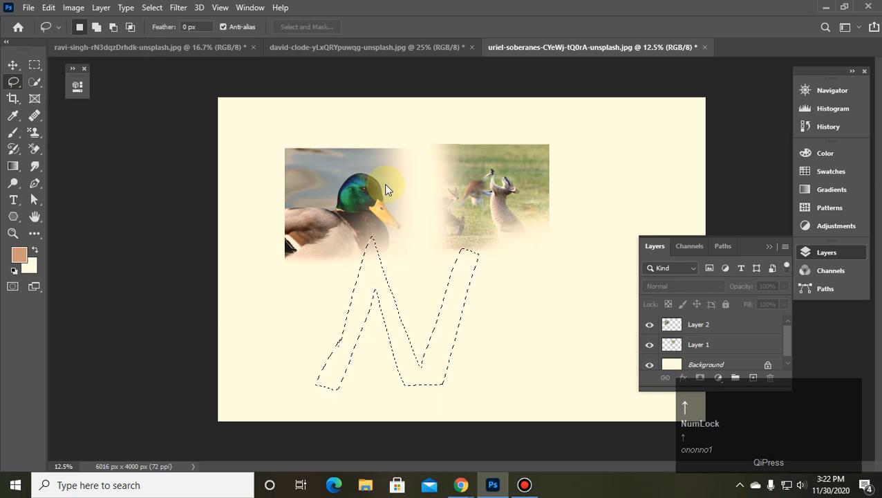
pyautogui.press('Up')
pyautogui.press('Up')
pyautogui.press('Up')
pyautogui.press('Up')
pyautogui.press('Up')
pyautogui.press('Up')
pyautogui.press('Up')
pyautogui.press('Up')
pyautogui.press('Up')
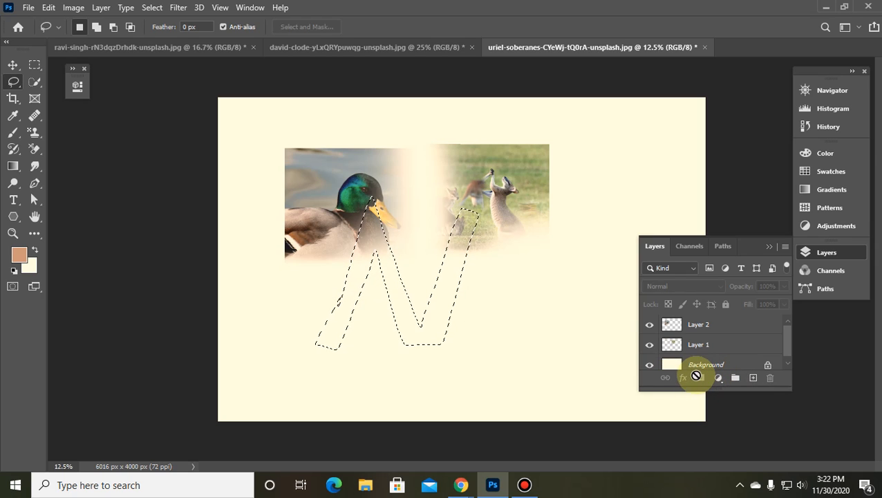
# Erase the Background layer inside the N-shaped selection with the Background Eraser Tool at 800 px, and clear the selection.
pyautogui.click(694, 369)
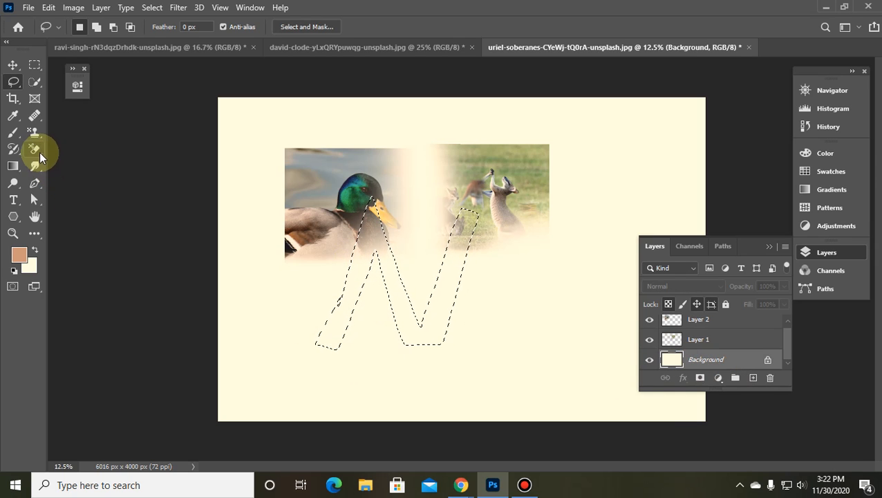
pyautogui.moveTo(35, 149)
pyautogui.mouseDown()
pyautogui.moveTo(104, 147)
pyautogui.moveTo(103, 163)
pyautogui.mouseUp()
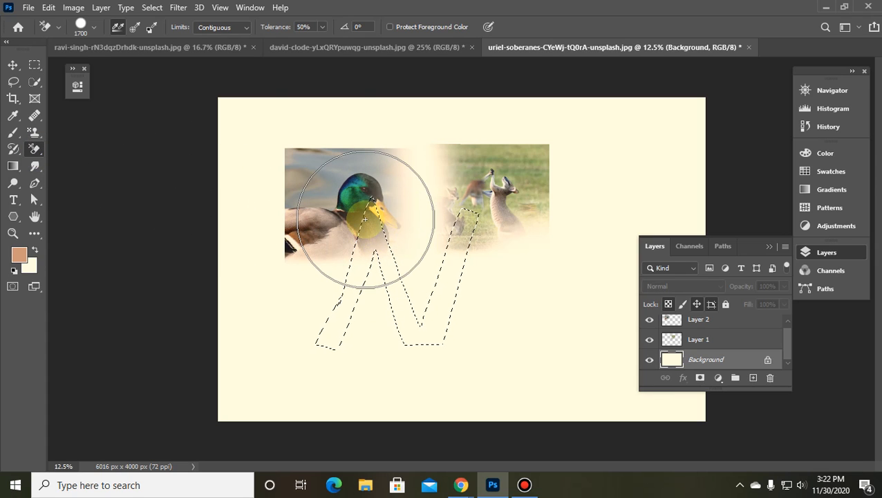
pyautogui.press('[')
pyautogui.press('[')
pyautogui.press('[')
pyautogui.press('[')
pyautogui.press('[')
pyautogui.press('[')
pyautogui.press('[')
pyautogui.press('[')
pyautogui.press('[')
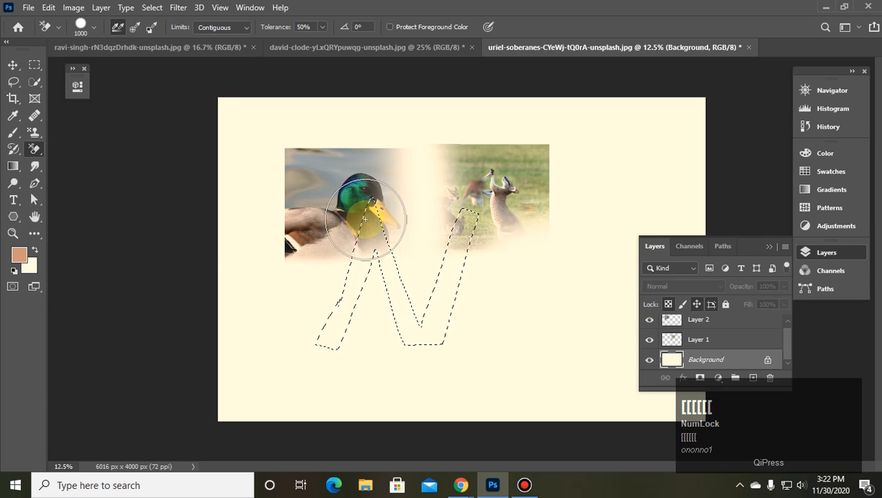
pyautogui.moveTo(368, 234)
pyautogui.mouseDown()
pyautogui.moveTo(407, 325)
pyautogui.moveTo(424, 324)
pyautogui.moveTo(463, 216)
pyautogui.moveTo(445, 308)
pyautogui.moveTo(426, 342)
pyautogui.moveTo(368, 247)
pyautogui.moveTo(331, 335)
pyautogui.moveTo(340, 282)
pyautogui.moveTo(335, 311)
pyautogui.mouseUp()
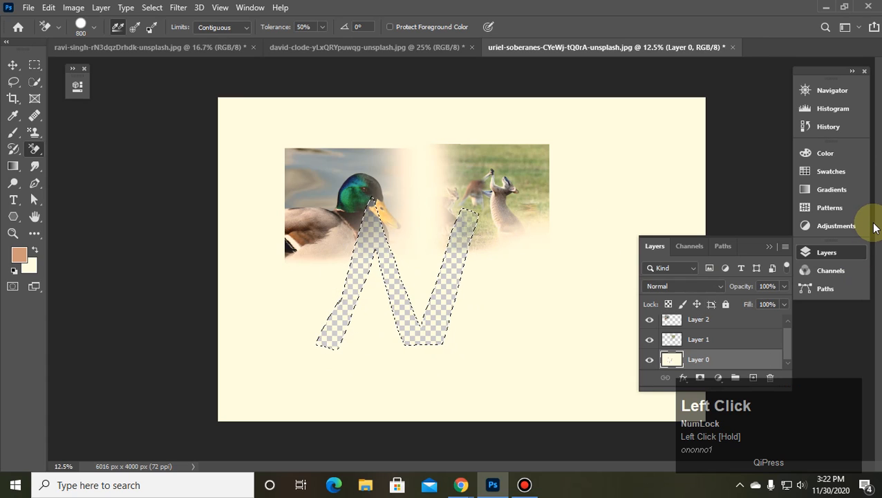
pyautogui.press('d')
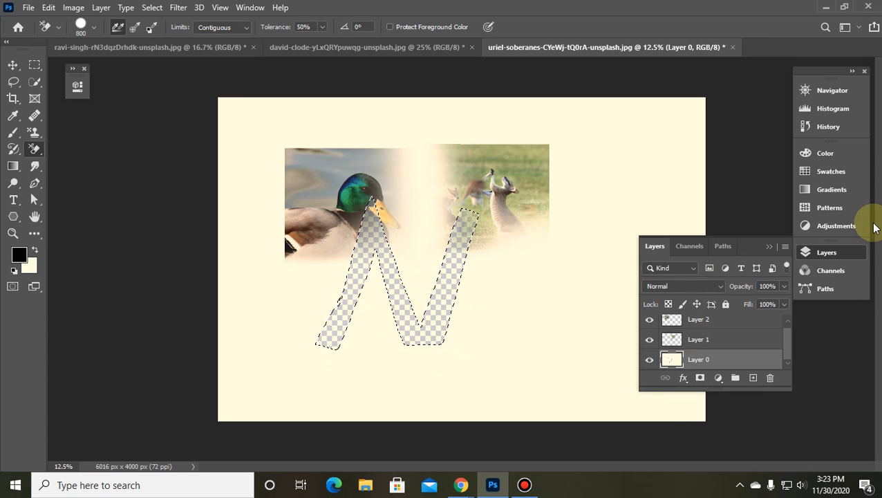
pyautogui.hotkey('ctrl', 'd')
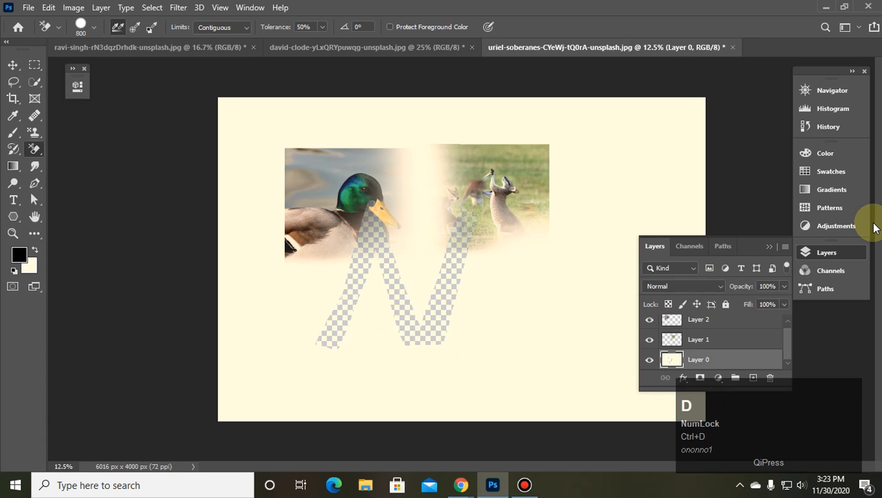
# Move the duck and kangaroo photos off the N-shaped cutout and stack them on the right side of the canvas.
pyautogui.click(12, 67)
pyautogui.moveTo(343, 188); pyautogui.dragTo(655, 147)
pyautogui.moveTo(506, 173); pyautogui.dragTo(625, 268)
pyautogui.click(624, 168)
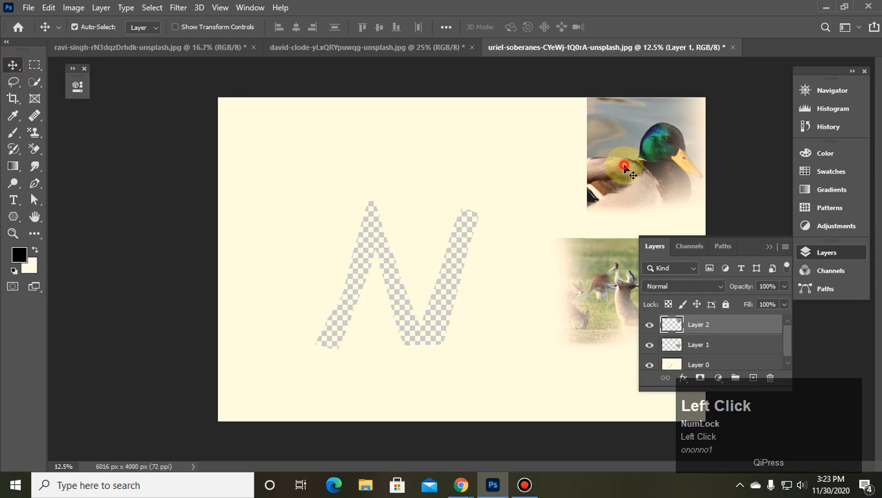
pyautogui.moveTo(624, 168); pyautogui.dragTo(566, 176)
pyautogui.moveTo(597, 297); pyautogui.dragTo(587, 269)
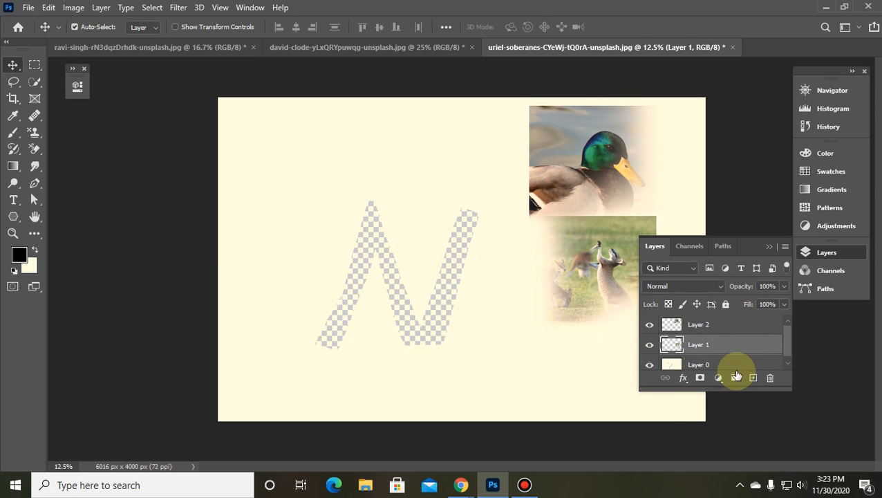
# Target Layer 0, review the lasso, selection and eraser tool variants, and switch to the Magic Eraser Tool.
pyautogui.click(699, 365)
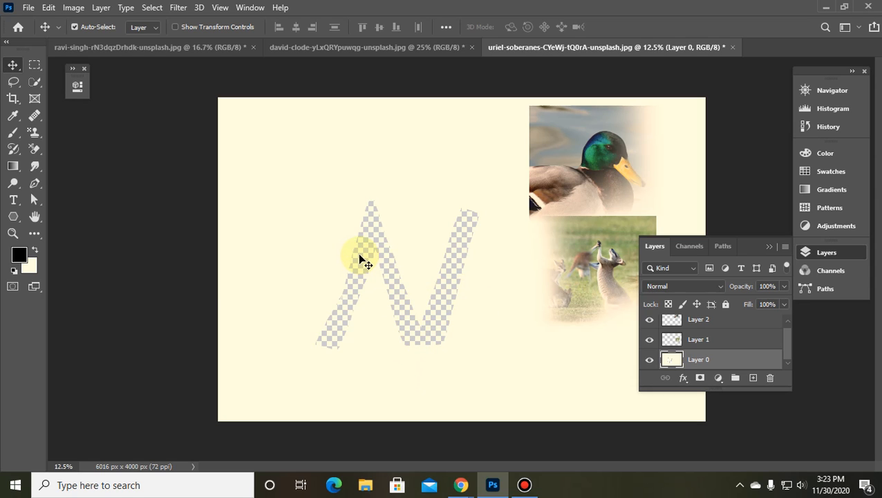
pyautogui.click(32, 148)
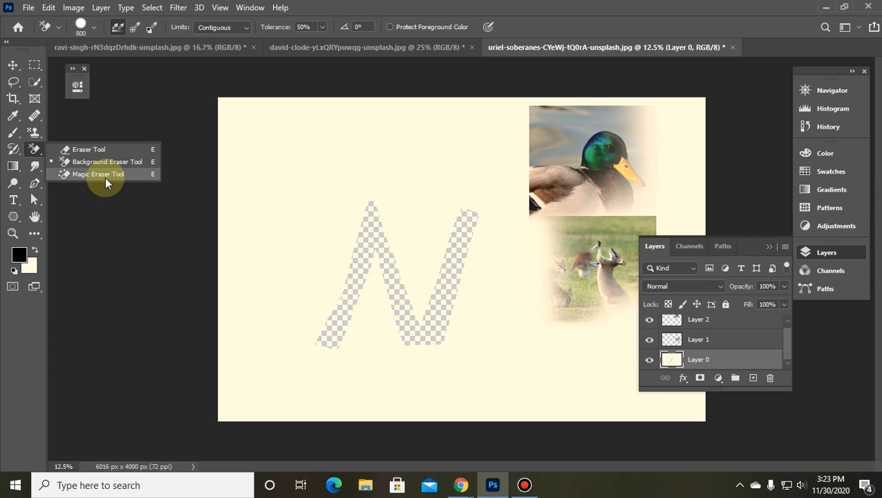
pyautogui.click(34, 150)
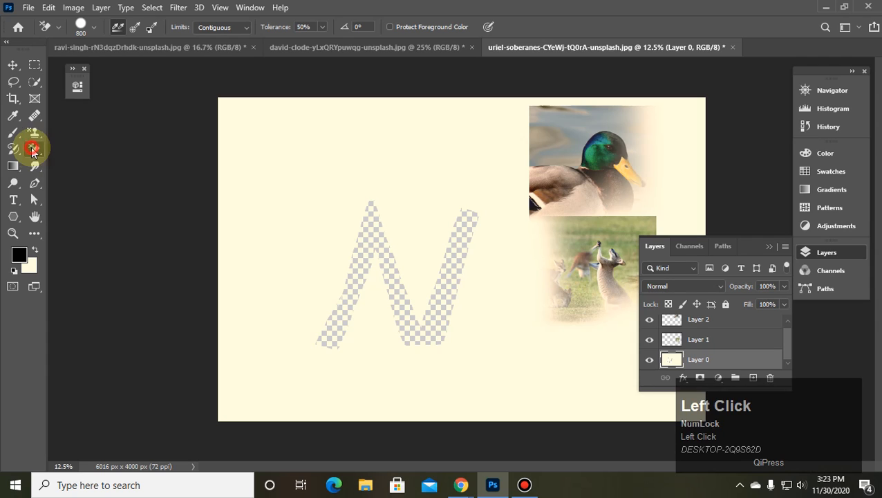
pyautogui.click(17, 83)
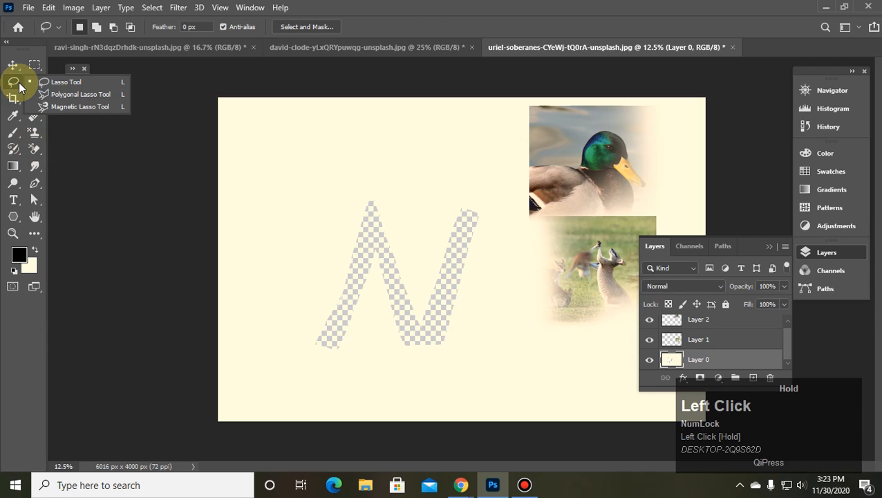
pyautogui.click(33, 84)
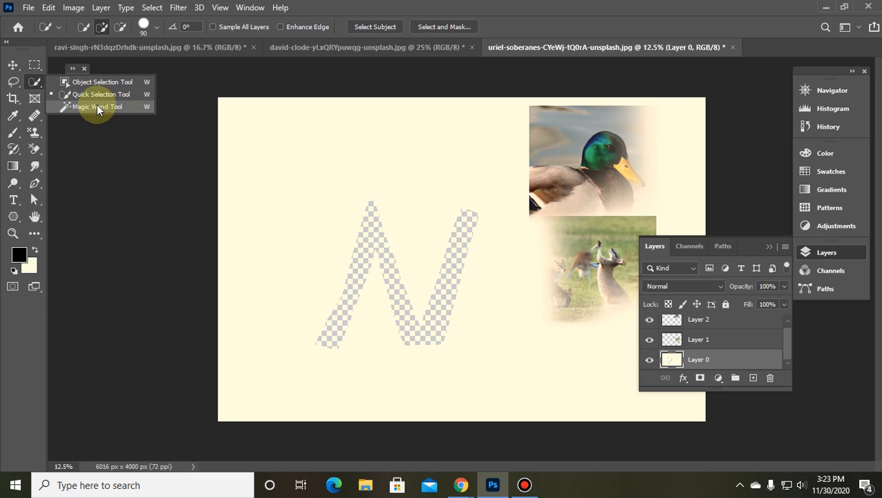
pyautogui.click(34, 149)
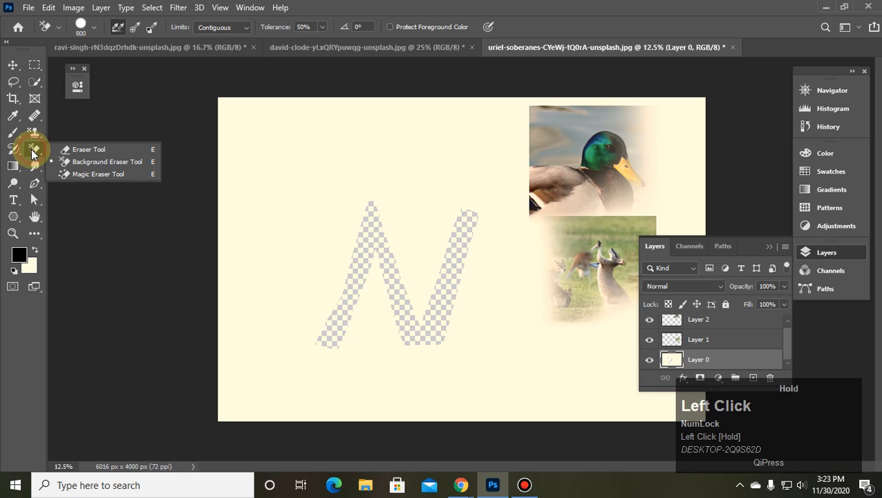
pyautogui.click(109, 172)
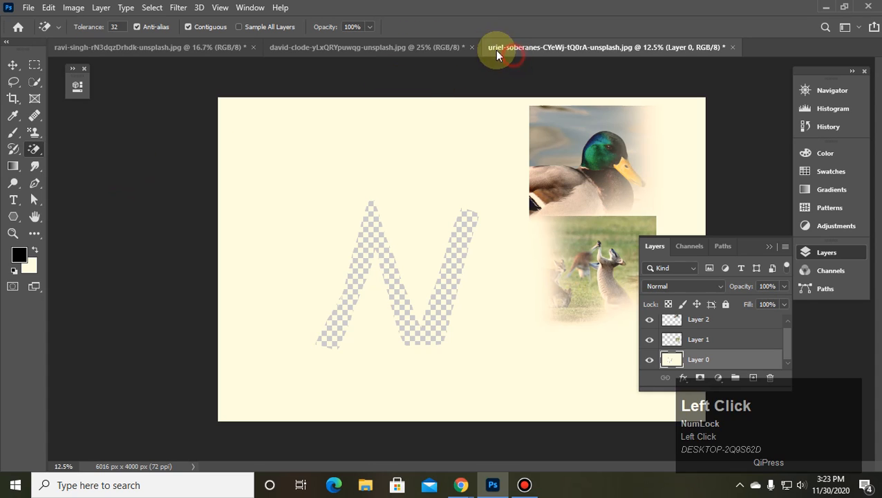
# Switch to the original duck photo document and clear its rectangular selection.
pyautogui.click(426, 46)
pyautogui.click(178, 49)
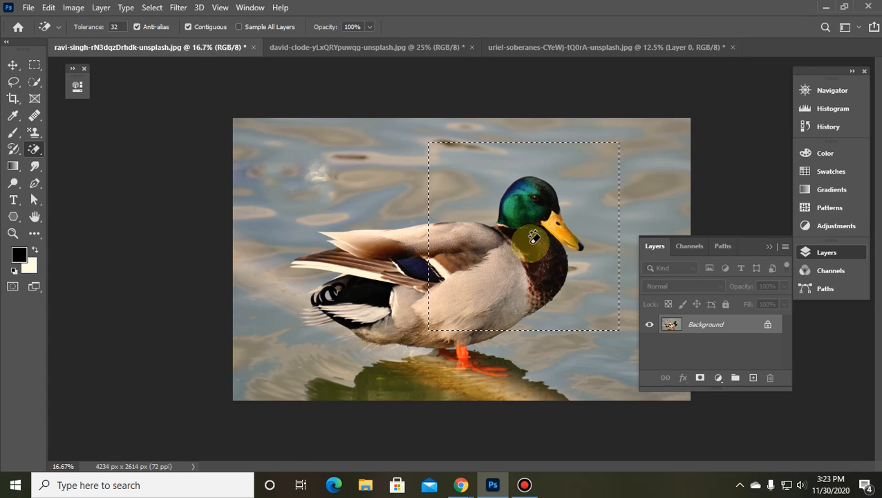
pyautogui.press('ctrl')
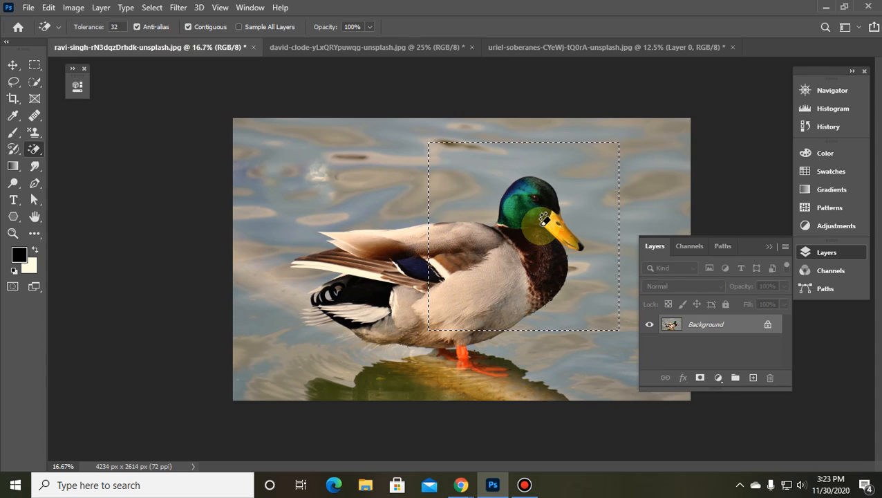
pyautogui.hotkey('ctrl', 'd')
# Open the pink flower photo from the Flower folder.
pyautogui.click(28, 7)
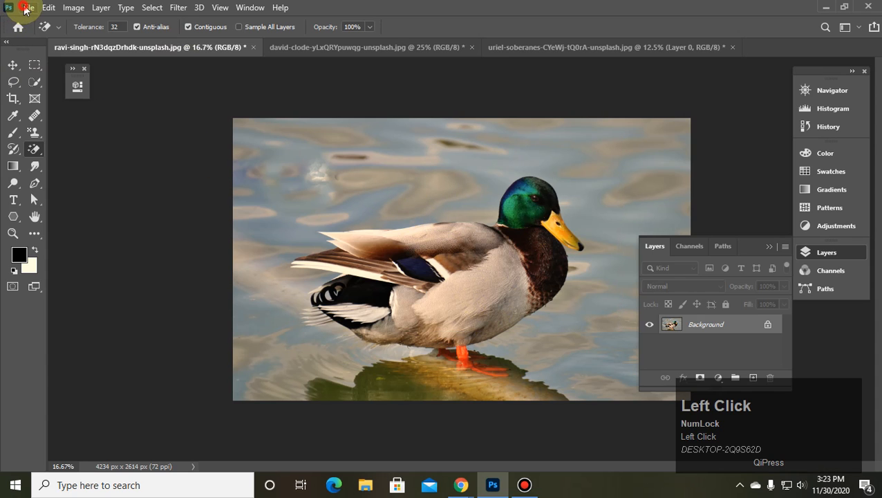
pyautogui.click(167, 29)
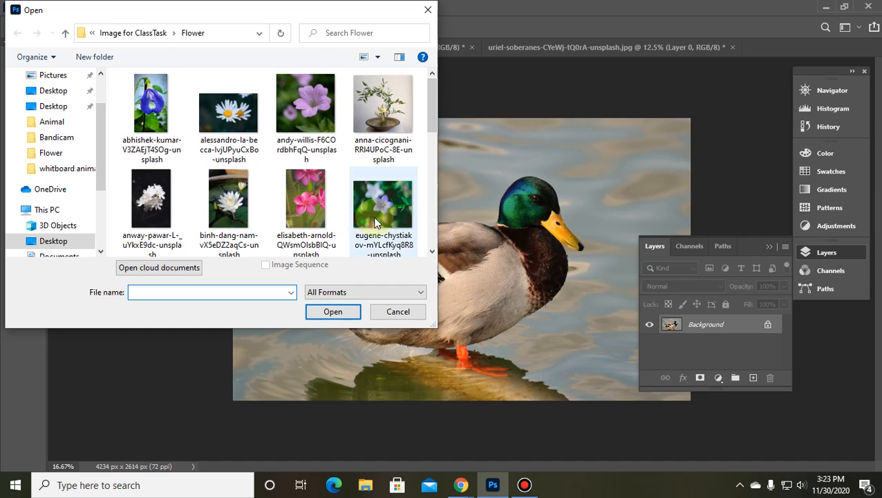
pyautogui.doubleClick(311, 202)
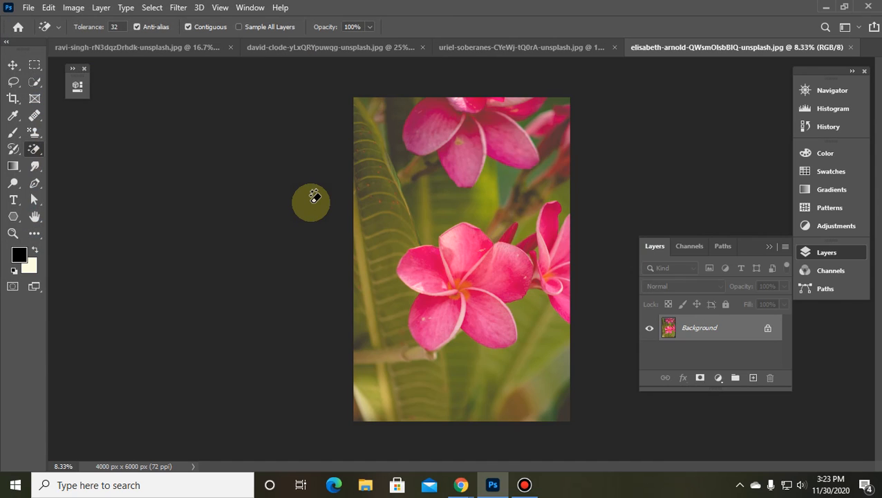
# Erase the upper-right petal of the central pink flower with the Magic Eraser Tool, undoing the accidental removal of the green background.
pyautogui.click(510, 273)
pyautogui.click(508, 252)
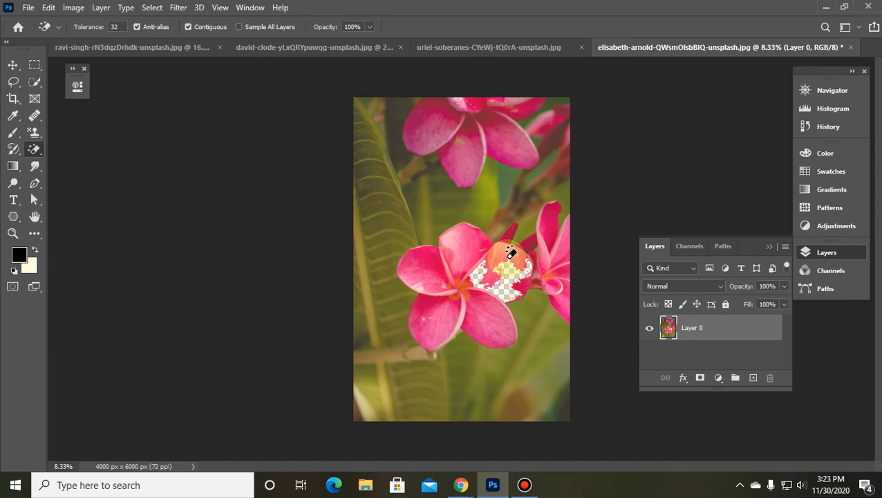
pyautogui.click(530, 290)
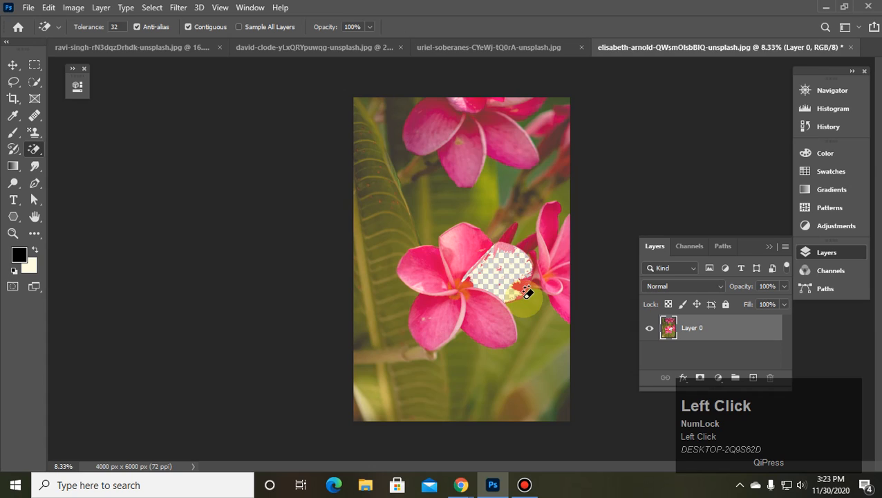
pyautogui.click(522, 297)
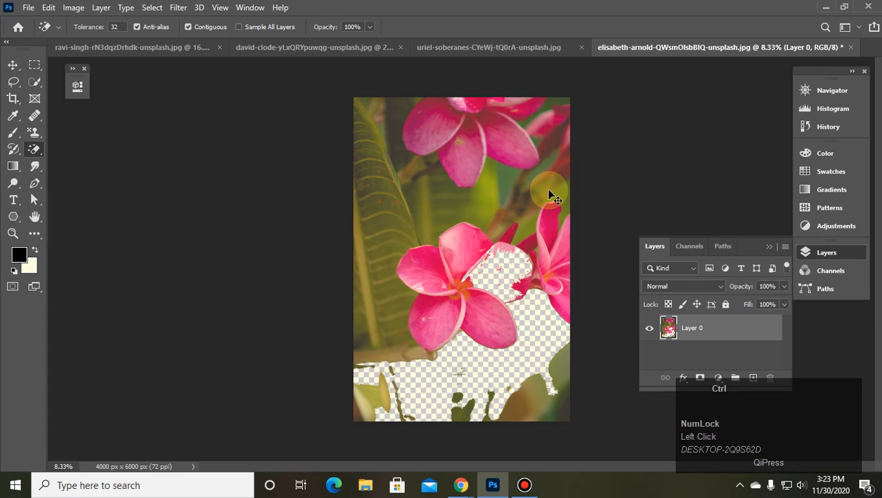
pyautogui.hotkey('ctrl', 'z')
pyautogui.click(505, 258)
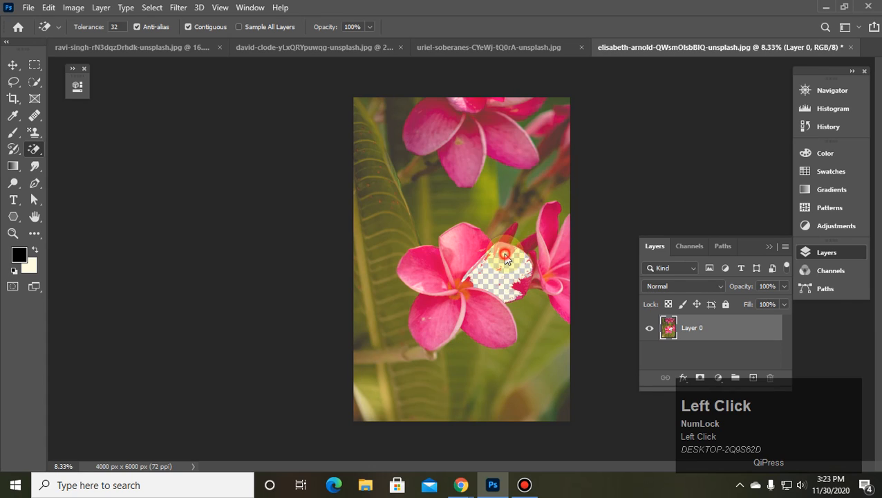
pyautogui.click(504, 257)
pyautogui.click(528, 283)
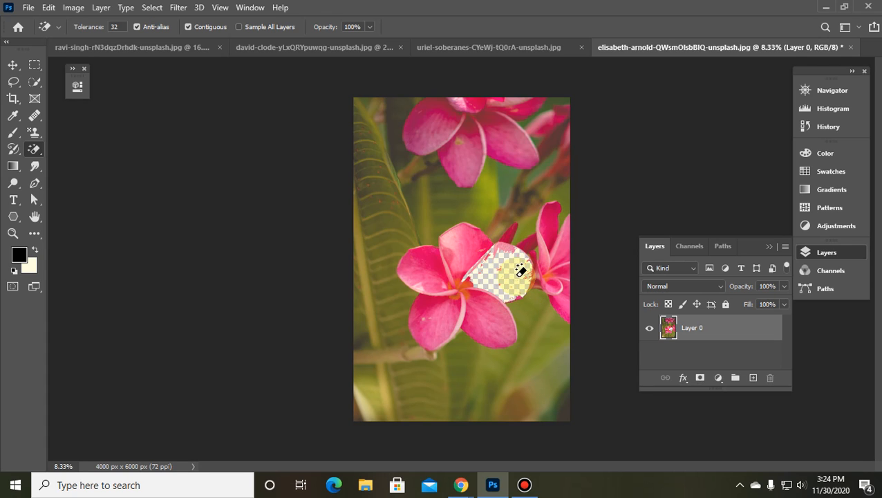
# Erase the leftover pink patches along the top and inside of the removed petal area with the Magic Eraser Tool.
pyautogui.scroll(5, 520, 267)
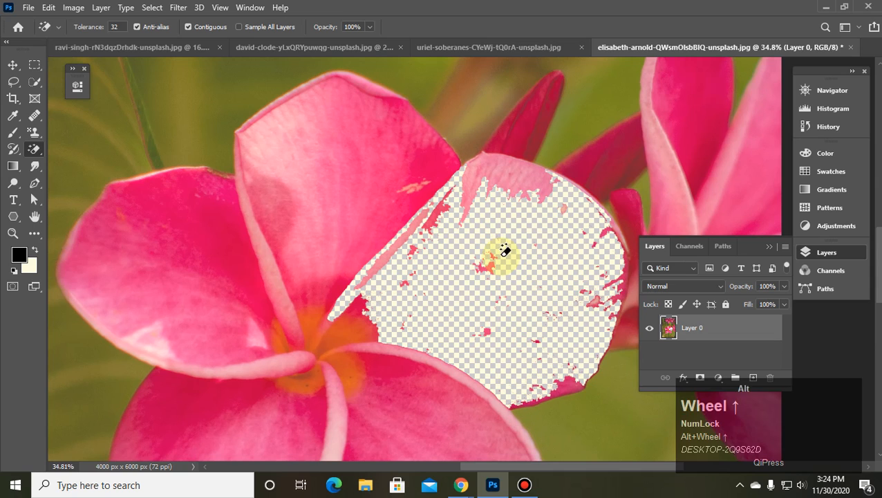
pyautogui.click(508, 175)
pyautogui.click(431, 223)
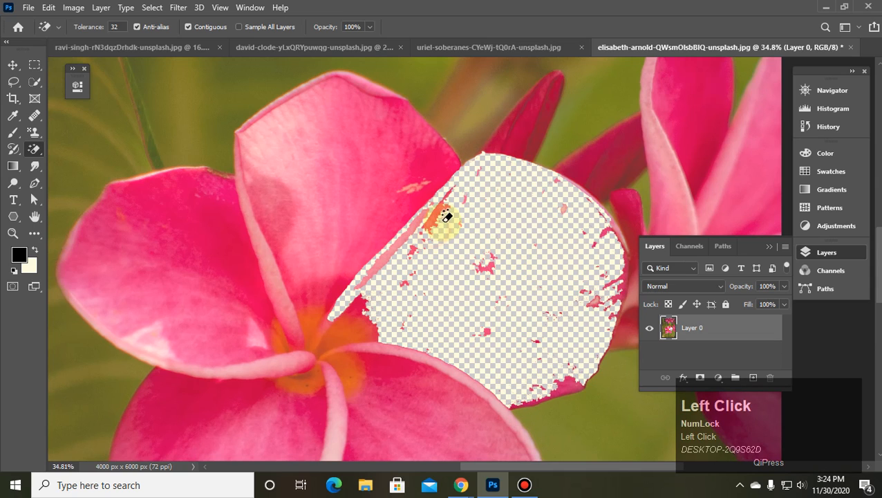
pyautogui.click(593, 299)
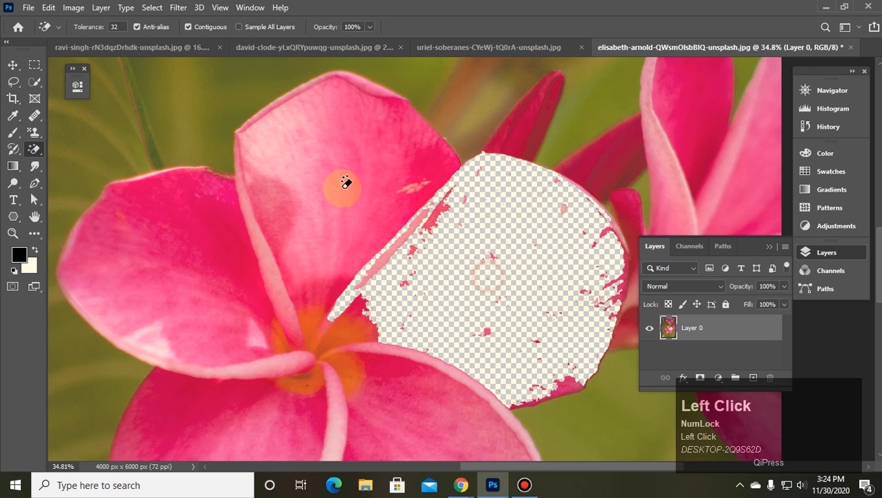
# Erase pink areas of the central flower's upper, left and lower petals with the Magic Eraser Tool.
pyautogui.click(330, 151)
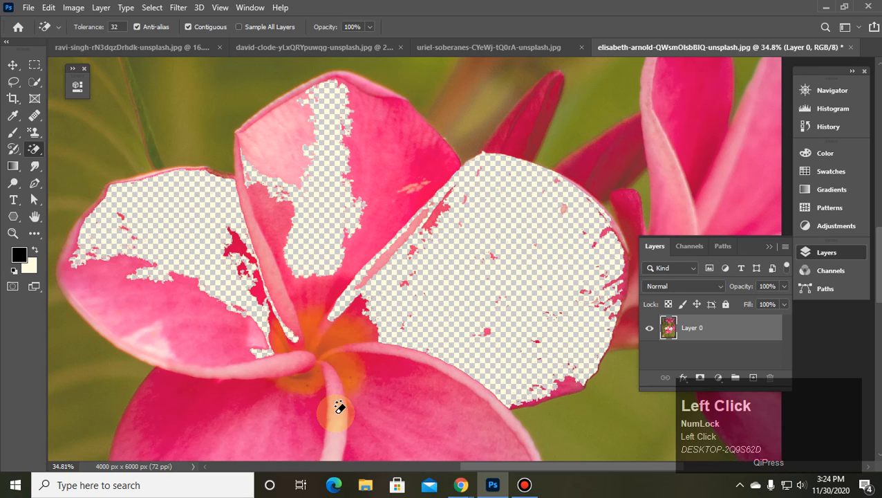
pyautogui.click(404, 416)
pyautogui.click(257, 415)
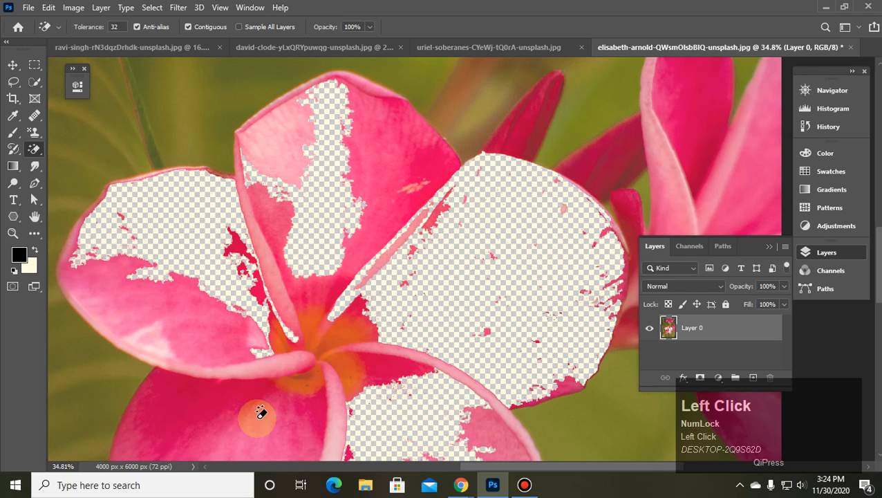
pyautogui.click(384, 149)
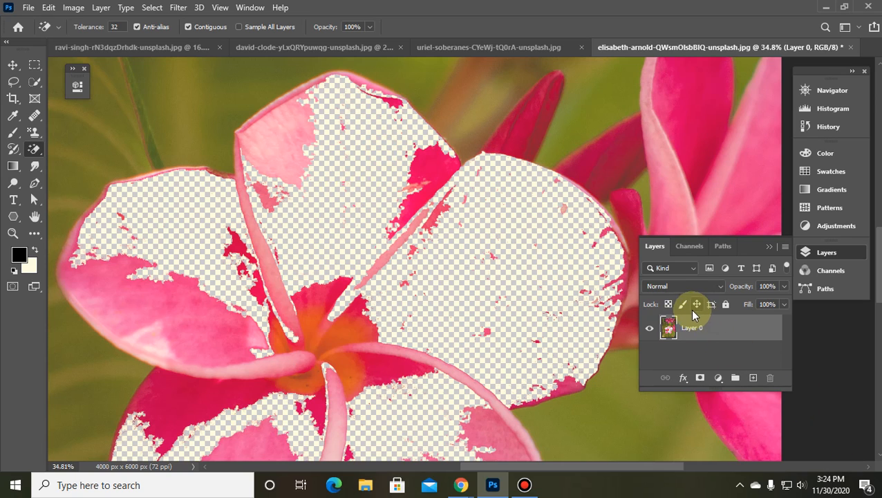
# Undo all the Magic Eraser edits on the pink flower photo back to its original locked Background layer.
pyautogui.hotkey('ctrl', 'z')
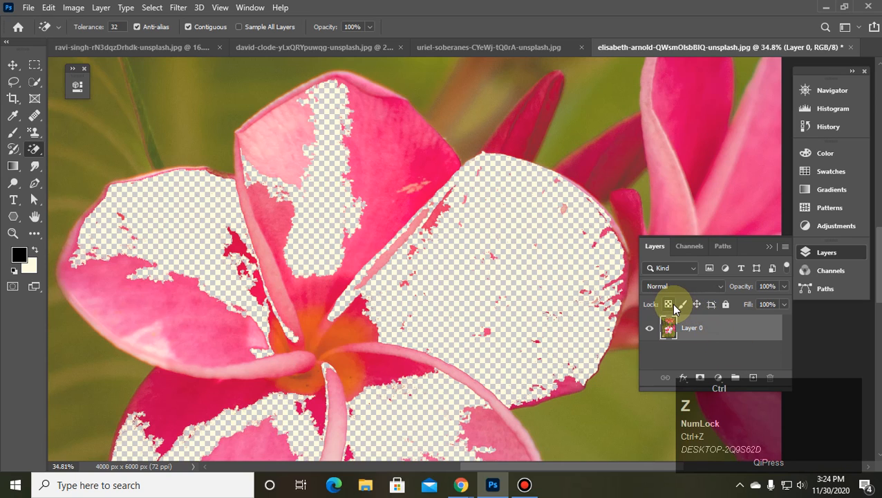
pyautogui.hotkey('ctrl', 'z')
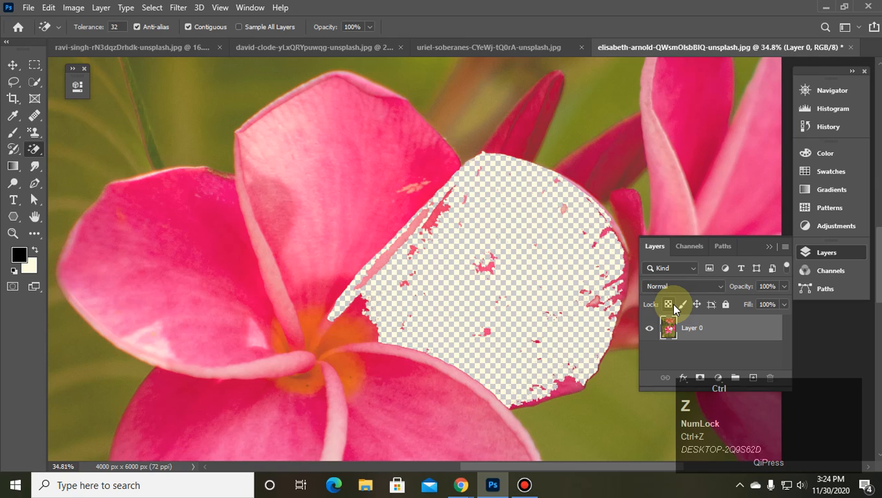
pyautogui.hotkey('ctrl', 'z')
pyautogui.hotkey('ctrl', 'z')
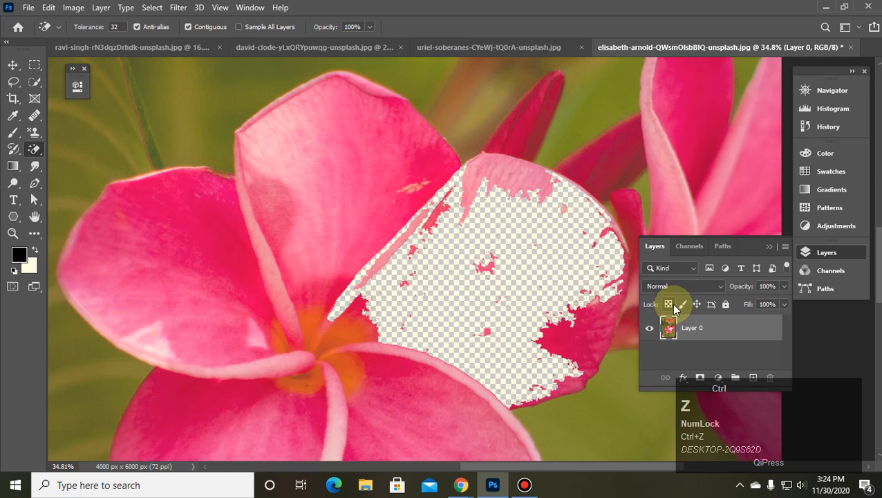
pyautogui.hotkey('ctrl', 'z')
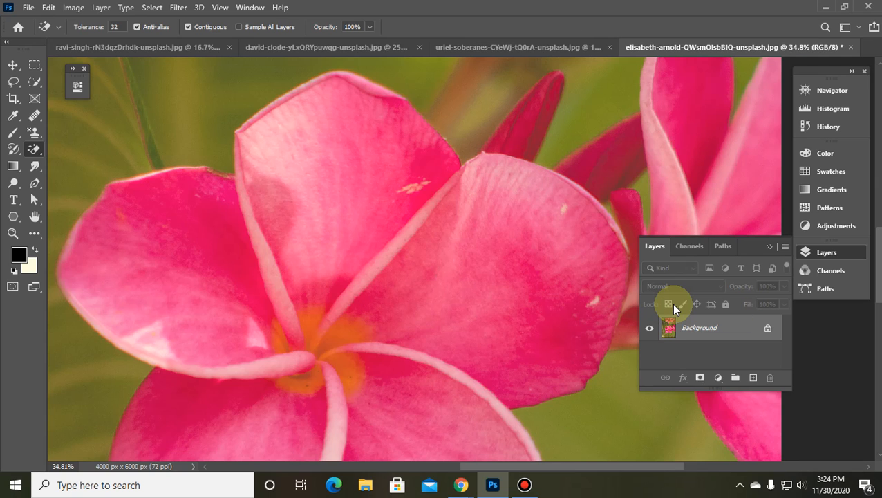
pyautogui.hotkey('ctrl', '-')
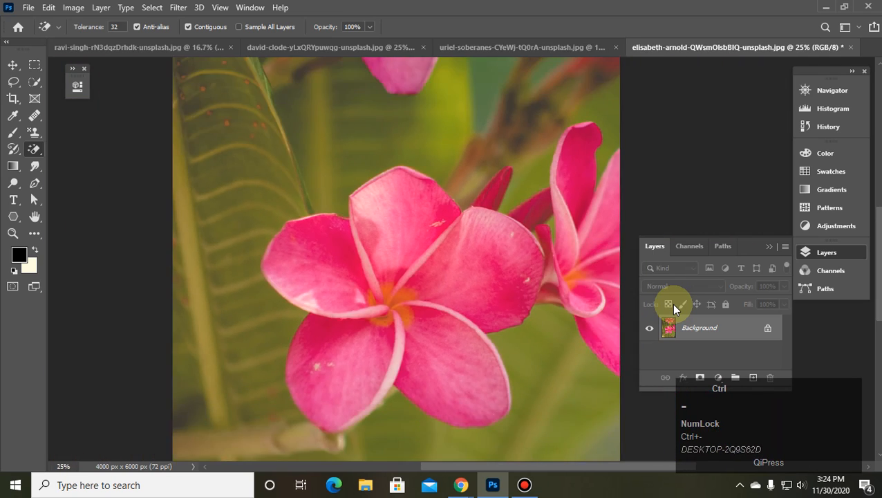
pyautogui.hotkey('ctrl', '-')
pyautogui.hotkey('ctrl', '-')
pyautogui.hotkey('ctrl', '-')
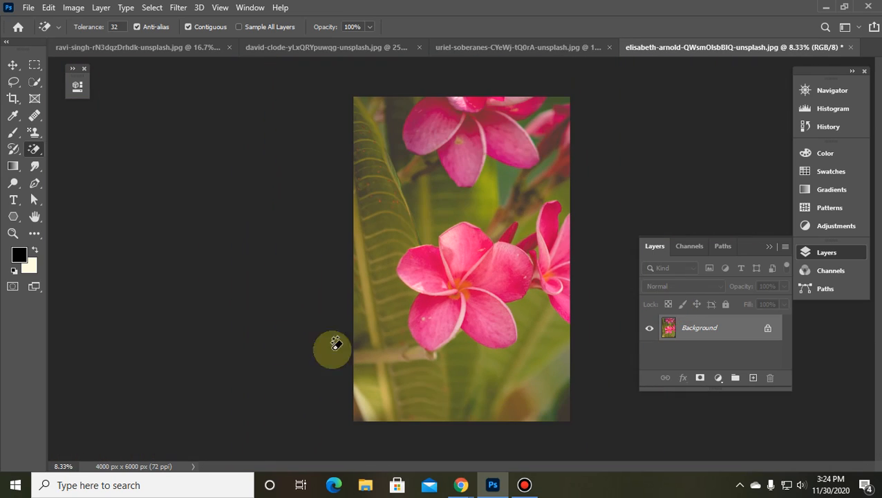
# Select the whole central pink flower with the Quick Selection Tool.
pyautogui.click(35, 150)
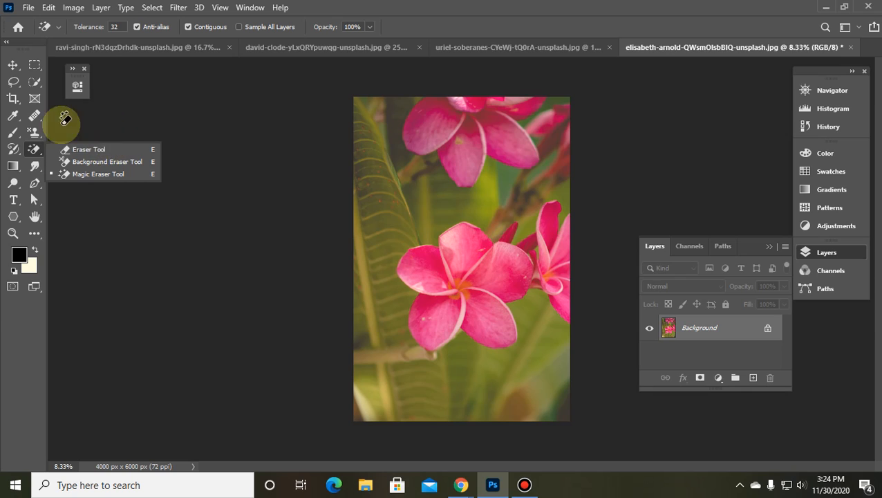
pyautogui.click(34, 82)
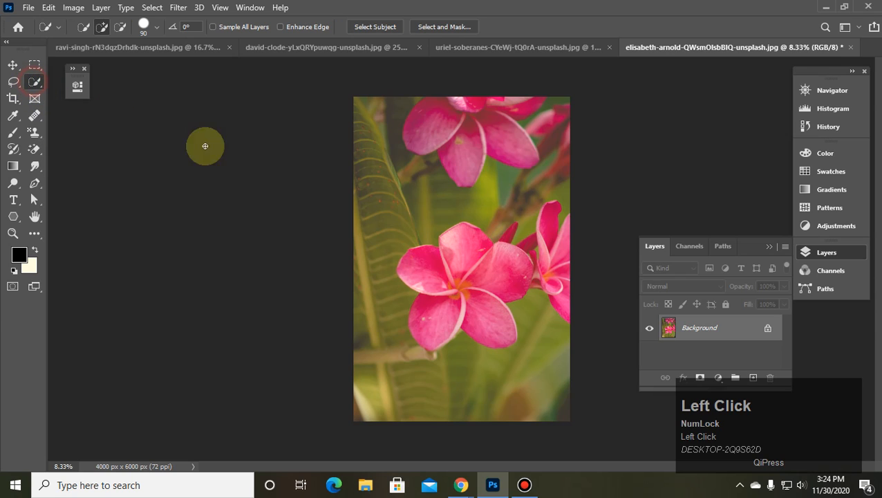
pyautogui.click(470, 249)
pyautogui.moveTo(471, 250)
pyautogui.mouseDown()
pyautogui.moveTo(504, 270)
pyautogui.moveTo(484, 308)
pyautogui.moveTo(460, 325)
pyautogui.moveTo(442, 322)
pyautogui.moveTo(404, 265)
pyautogui.moveTo(412, 282)
pyautogui.mouseUp()
# Erase the selected flower to the background colour with the Eraser Tool.
pyautogui.click(36, 150)
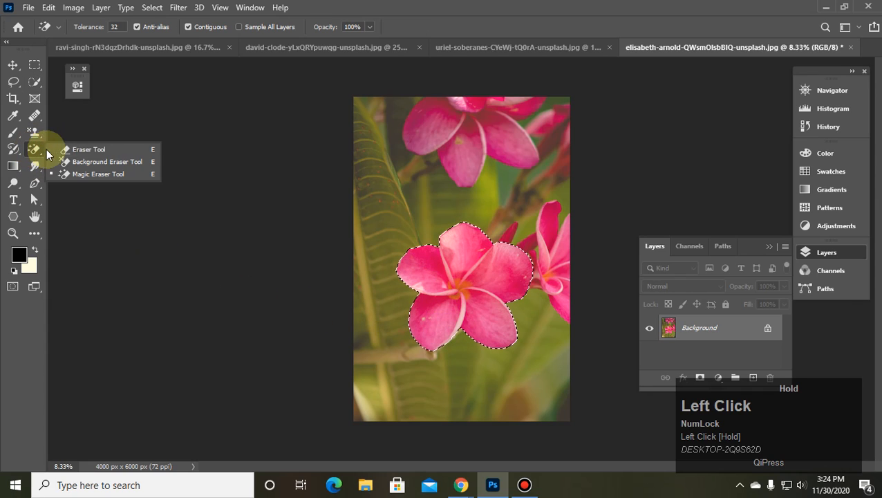
pyautogui.click(87, 150)
pyautogui.moveTo(468, 300)
pyautogui.mouseDown()
pyautogui.moveTo(459, 277)
pyautogui.moveTo(473, 267)
pyautogui.moveTo(499, 295)
pyautogui.moveTo(483, 327)
pyautogui.moveTo(456, 244)
pyautogui.moveTo(510, 307)
pyautogui.moveTo(447, 283)
pyautogui.moveTo(473, 295)
pyautogui.moveTo(428, 254)
pyautogui.moveTo(433, 303)
pyautogui.moveTo(492, 324)
pyautogui.moveTo(481, 293)
pyautogui.mouseUp()
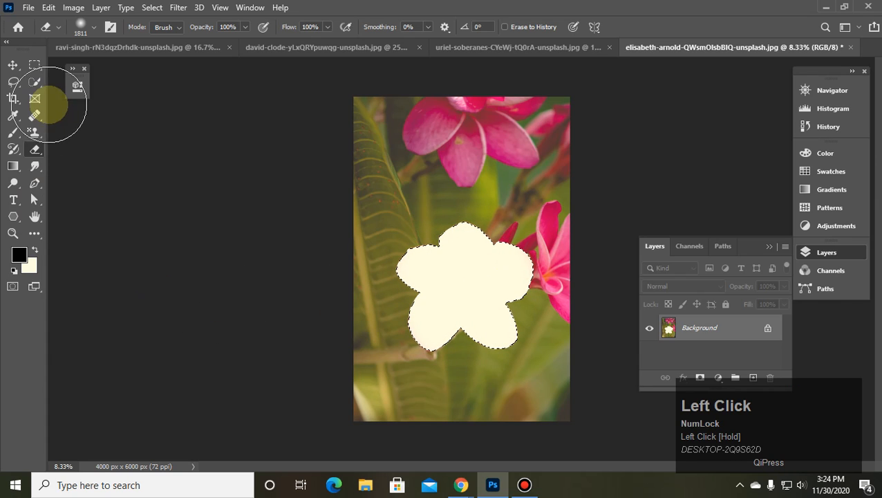
# Erase the cream flower shape to transparency with the Magic Eraser Tool and clear the selection.
pyautogui.click(35, 152)
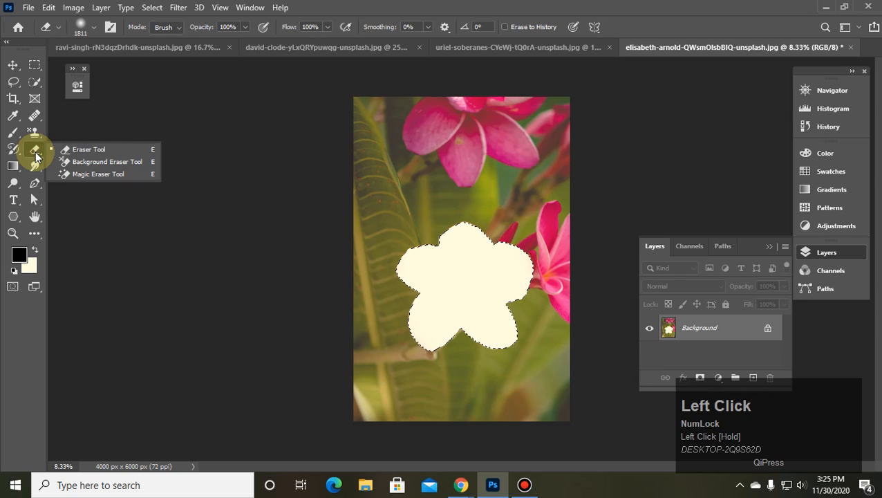
pyautogui.click(36, 152)
pyautogui.click(35, 152)
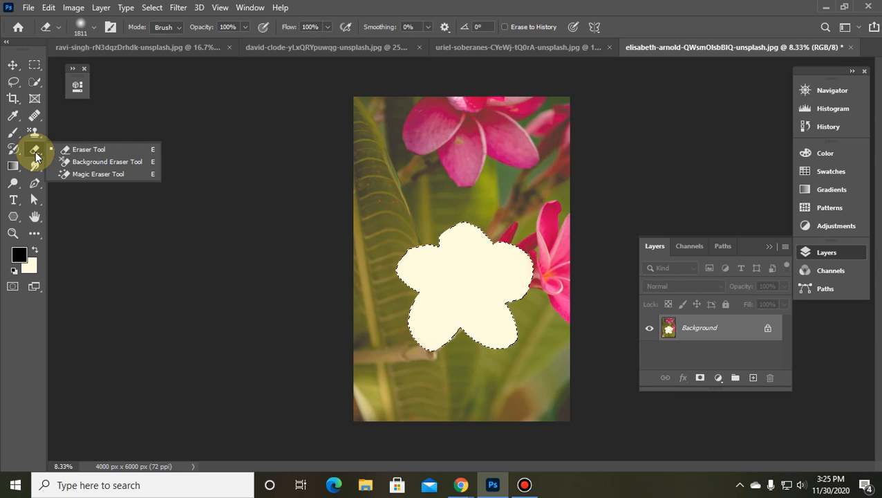
pyautogui.click(95, 174)
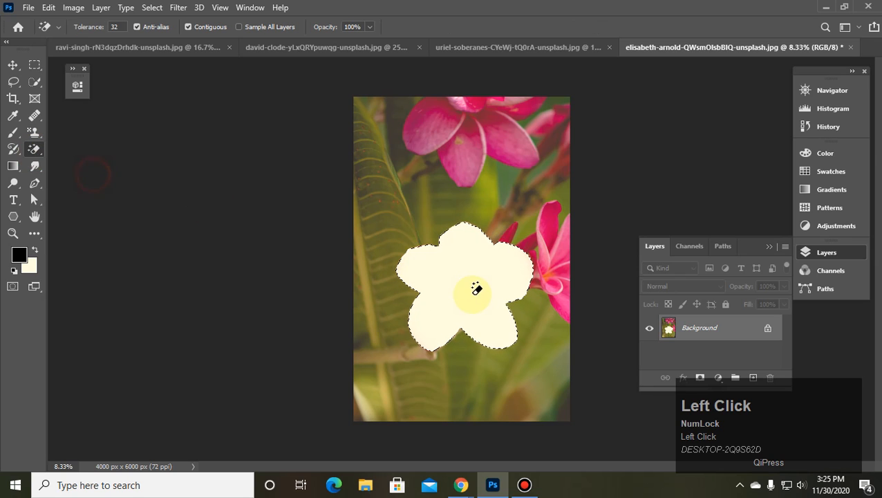
pyautogui.click(470, 298)
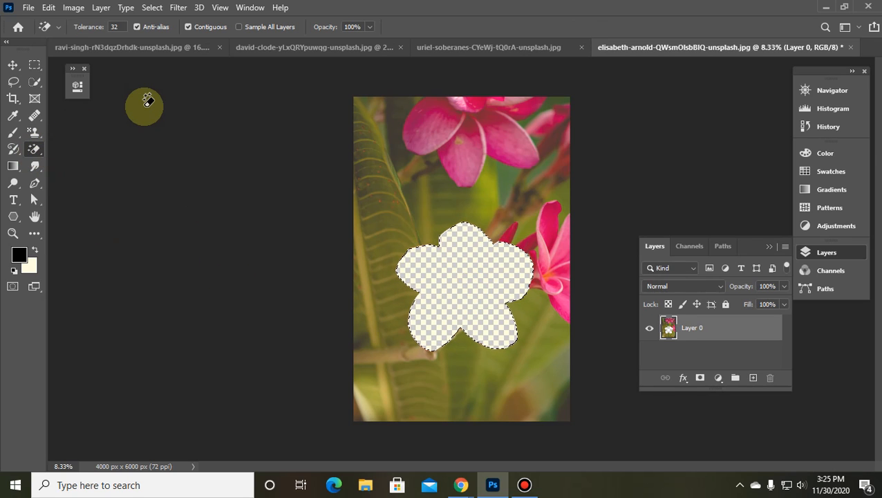
pyautogui.hotkey('ctrl', 'd')
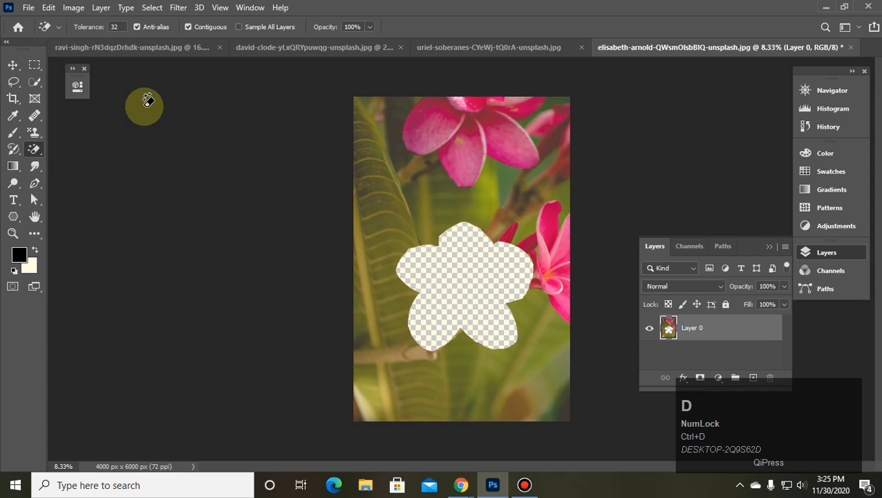
# Move the cut-out flower photo into the uriel-soberanes document with the Move Tool and place it over the canvas's left half.
pyautogui.click(13, 64)
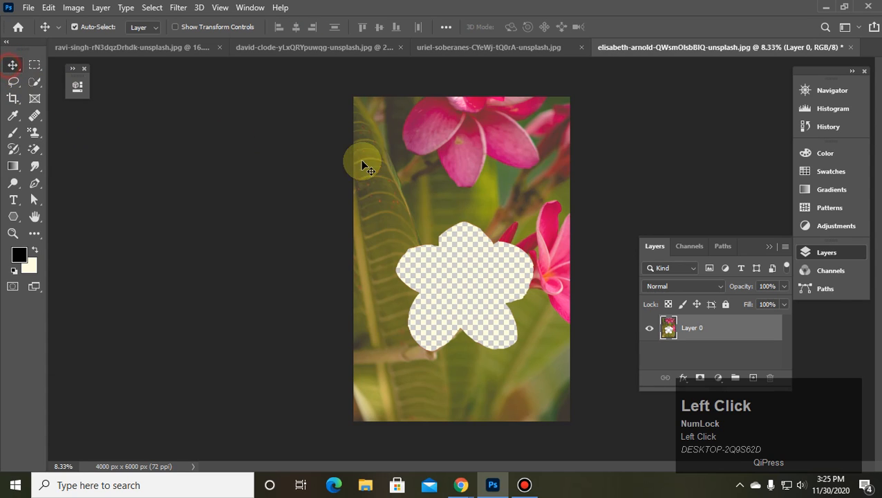
pyautogui.click(444, 169)
pyautogui.moveTo(446, 176); pyautogui.dragTo(405, 213)
pyautogui.moveTo(463, 135); pyautogui.dragTo(433, 289)
pyautogui.moveTo(445, 200); pyautogui.dragTo(499, 181)
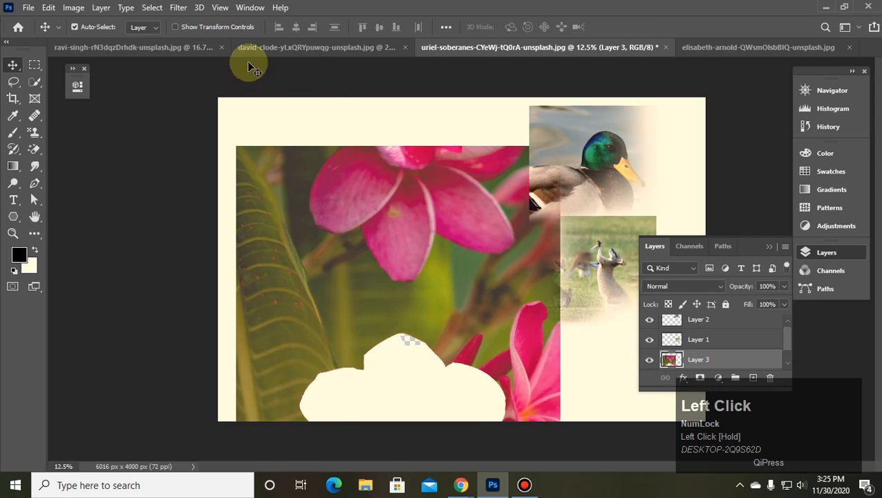
# Show the transform controls, scale the flower photo to 49.75%, and place it over the duck and kangaroo photos.
pyautogui.click(195, 29)
pyautogui.moveTo(560, 142); pyautogui.dragTo(352, 380)
pyautogui.moveTo(302, 402); pyautogui.dragTo(564, 145)
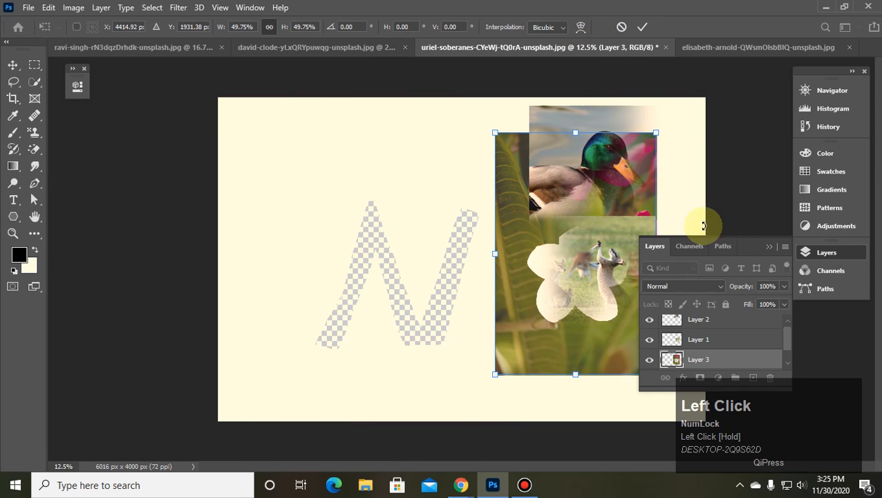
pyautogui.click(643, 26)
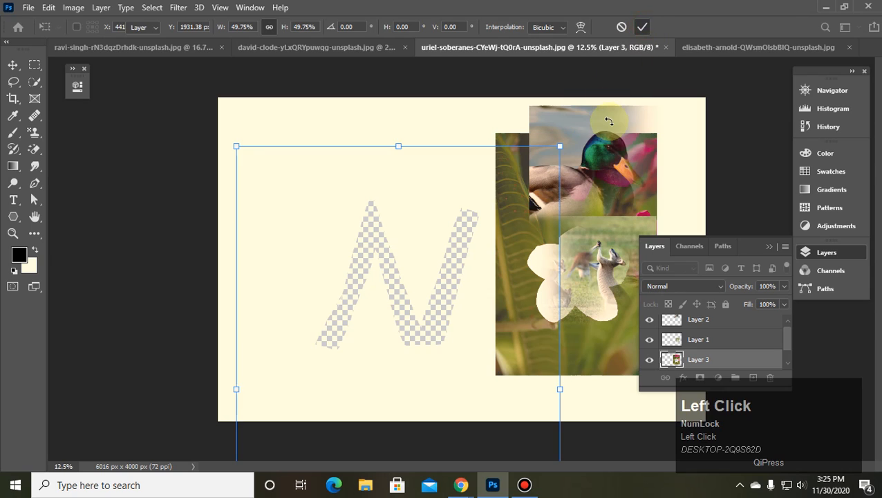
# Move the duck photo to the canvas's upper left and align the flower photo's cutout with the kangaroo photo.
pyautogui.moveTo(608, 122); pyautogui.dragTo(398, 149)
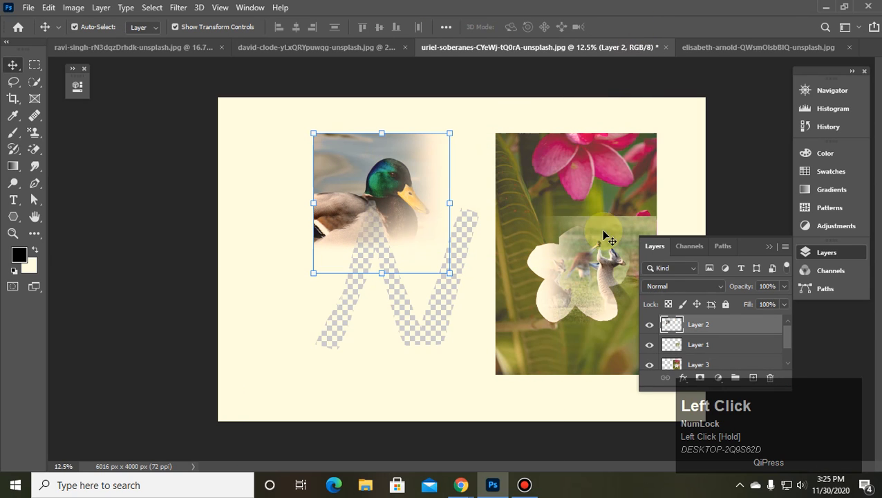
pyautogui.moveTo(603, 221); pyautogui.dragTo(577, 225)
pyautogui.click(618, 167)
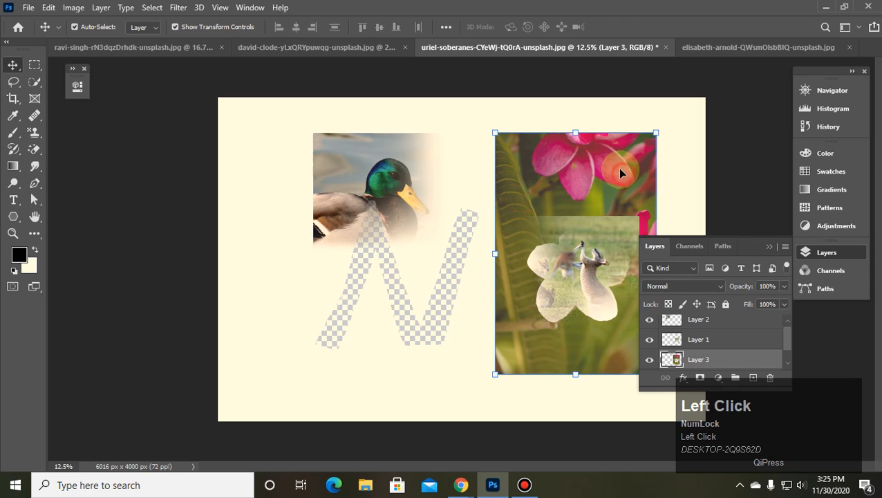
pyautogui.moveTo(618, 169); pyautogui.dragTo(598, 173)
pyautogui.moveTo(713, 358); pyautogui.dragTo(704, 323)
pyautogui.moveTo(603, 198)
pyautogui.mouseDown()
pyautogui.moveTo(627, 168)
pyautogui.moveTo(629, 185)
pyautogui.moveTo(602, 186)
pyautogui.moveTo(608, 212)
pyautogui.moveTo(604, 189)
pyautogui.moveTo(617, 197)
pyautogui.mouseUp()
pyautogui.click(769, 247)
pyautogui.click(617, 188)
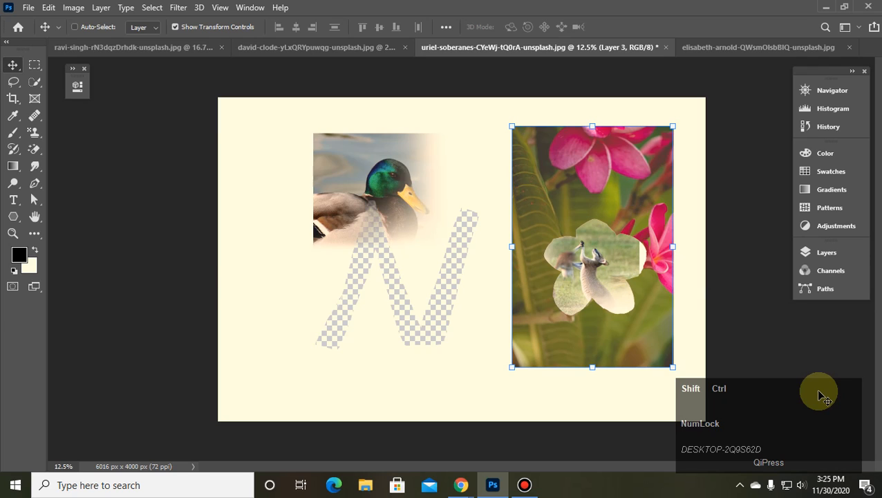
# Switch the flower photo repeatedly between the back and front of the layer stack, leaving it in front.
pyautogui.hotkey('ctrl', 'shift', ']')
pyautogui.hotkey('ctrl', 'shift', '[')
pyautogui.hotkey('ctrl', 'shift', ']')
pyautogui.hotkey('ctrl', 'shift', '[')
pyautogui.hotkey('ctrl', 'shift', ']')
pyautogui.hotkey('ctrl', 'shift', '[')
pyautogui.hotkey('ctrl', 'shift', ']')
pyautogui.hotkey('ctrl', 'shift', '[')
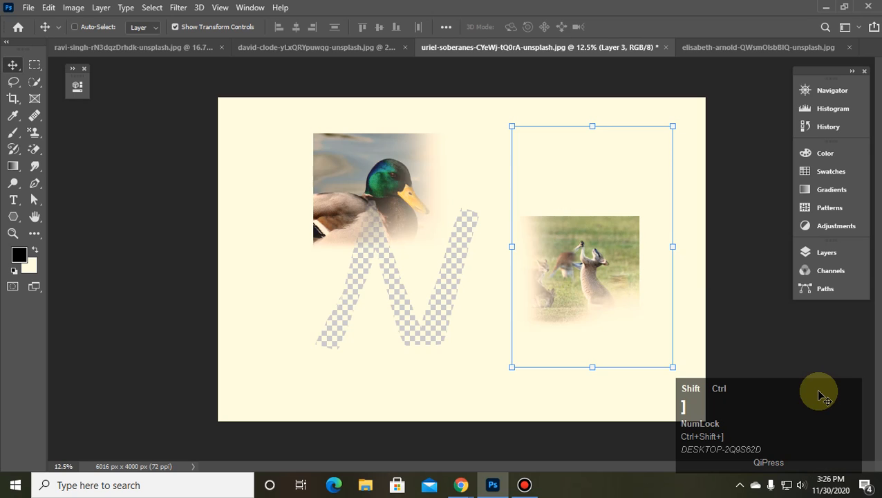
pyautogui.hotkey('ctrl', 'shift', ']')
pyautogui.hotkey('ctrl', 'shift', '[')
pyautogui.hotkey('ctrl', 'shift', ']')
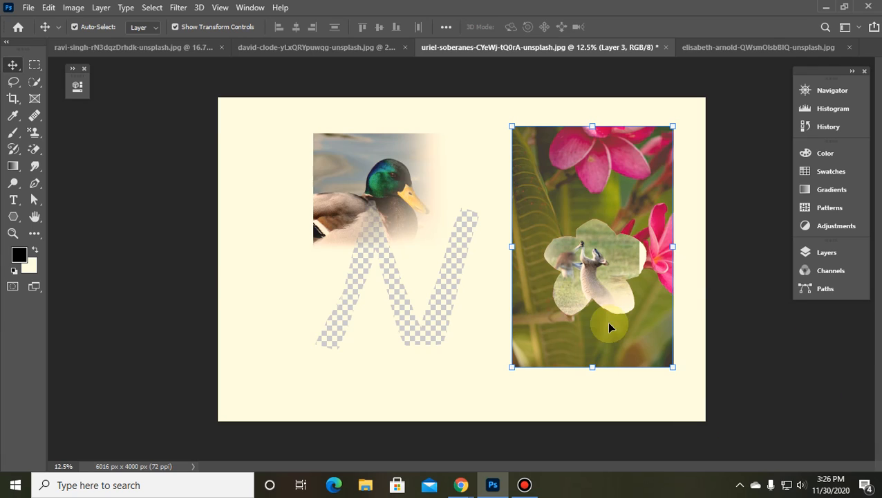
# Show the tools grouped with the Gradient Tool and those grouped with the Smudge Tool.
pyautogui.moveTo(474, 6)
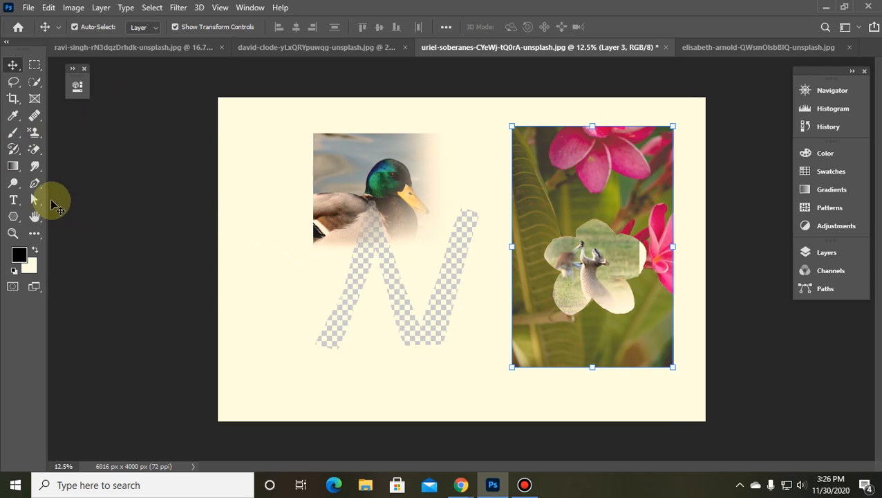
pyautogui.click(13, 166)
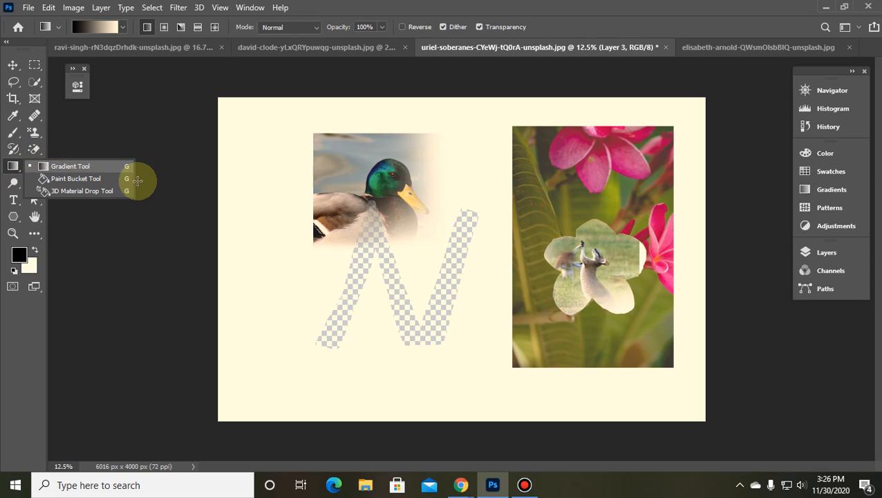
pyautogui.click(12, 167)
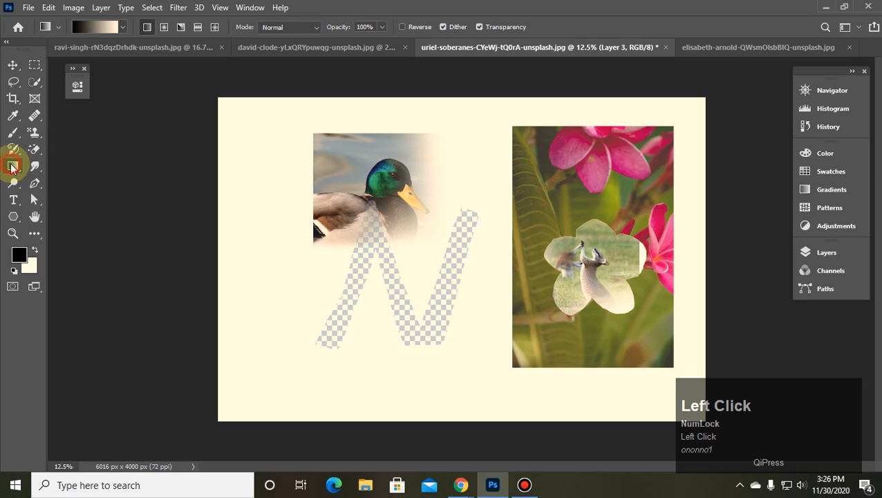
pyautogui.click(35, 166)
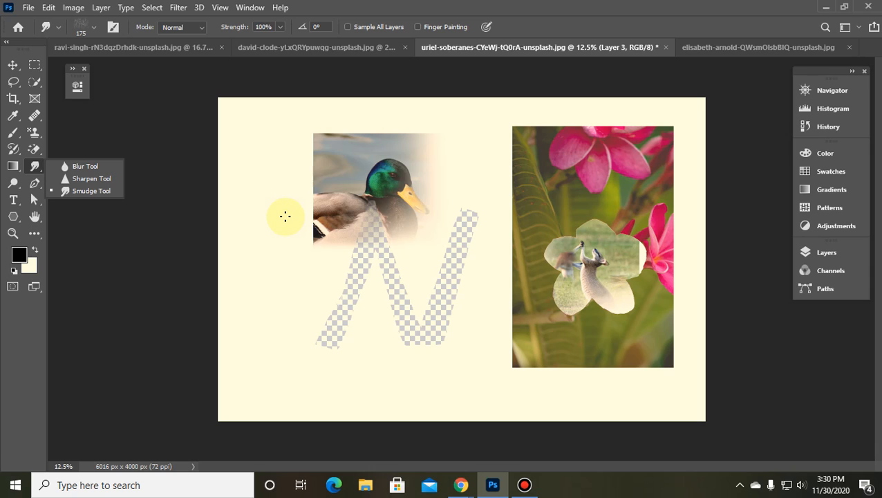
# Switch to Chrome and check the WhatsApp group chat, the Class 025 Classroom page and the Google Meet call.
pyautogui.click(456, 488)
pyautogui.click(400, 447)
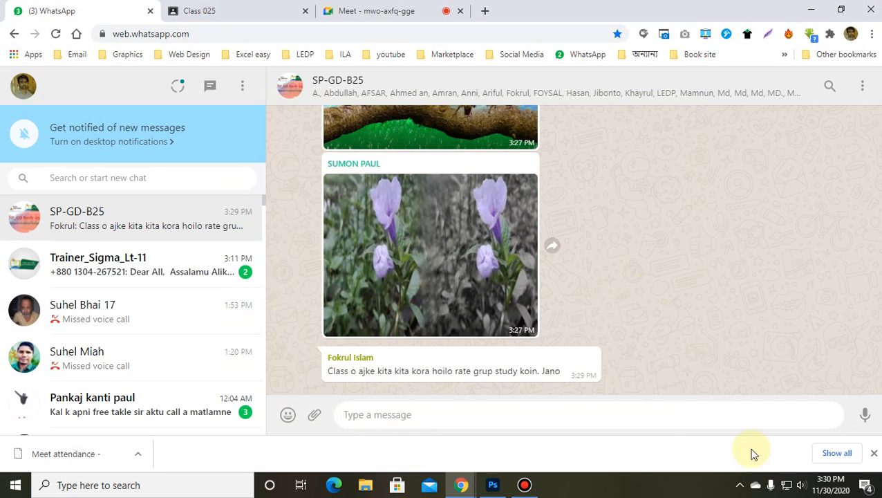
pyautogui.click(394, 9)
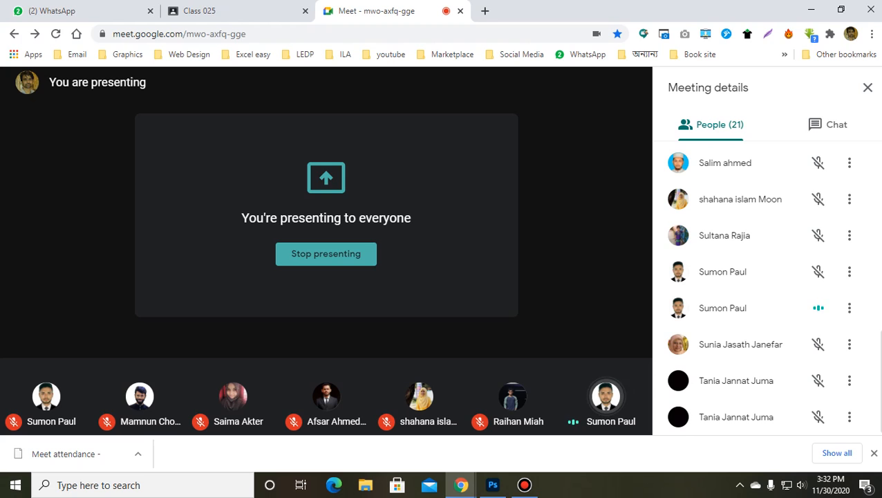
pyautogui.click(212, 9)
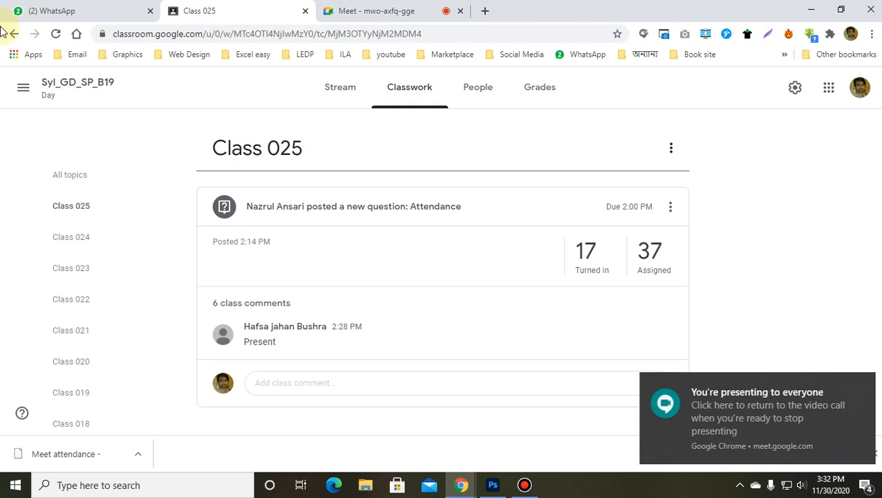
pyautogui.click(61, 10)
pyautogui.click(384, 11)
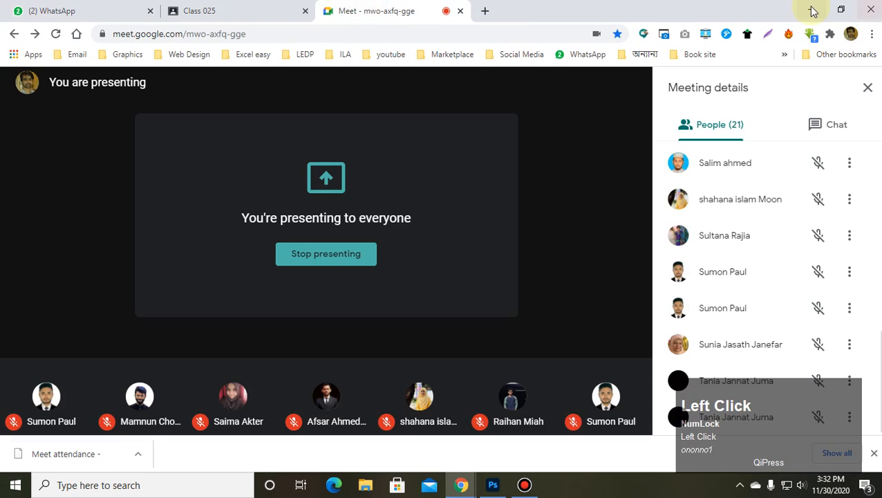
# Switch back to Photoshop, move the flower photo slightly left and up, and activate the Eraser Tool.
pyautogui.click(812, 9)
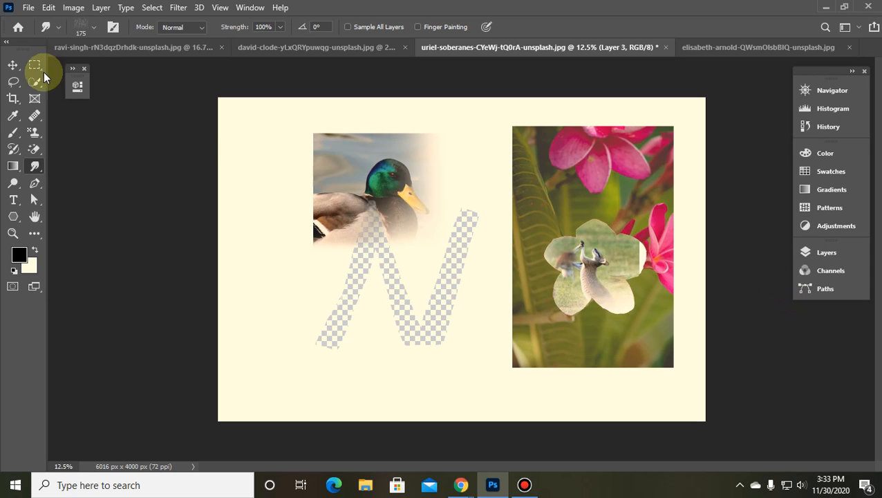
pyautogui.click(13, 64)
pyautogui.moveTo(560, 156); pyautogui.dragTo(539, 161)
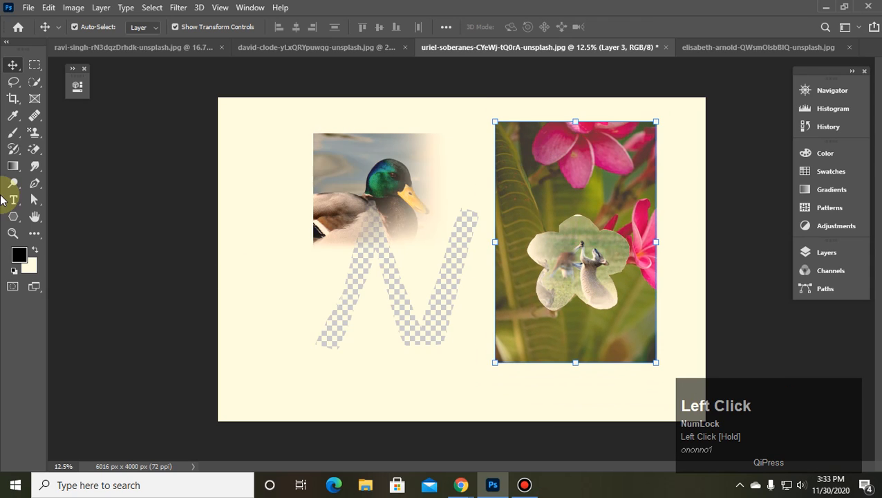
pyautogui.moveTo(35, 149)
pyautogui.mouseDown()
pyautogui.moveTo(68, 174)
pyautogui.moveTo(80, 150)
pyautogui.mouseUp()
pyautogui.click(36, 152)
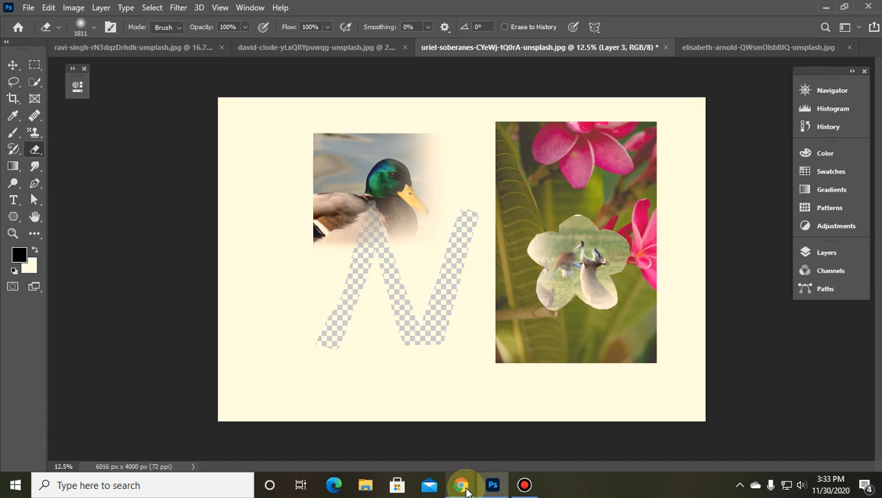
# Switch to the Google Meet call in Chrome and admit the participant waiting to join.
pyautogui.click(465, 488)
pyautogui.click(413, 430)
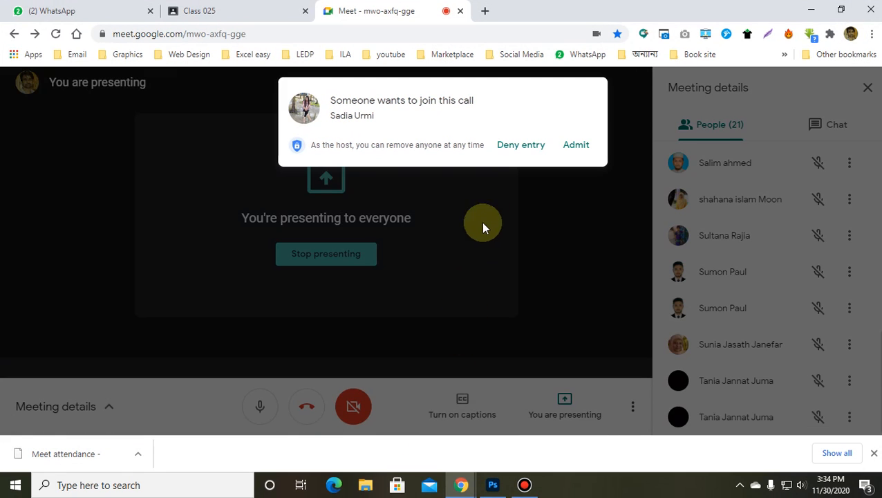
pyautogui.click(572, 154)
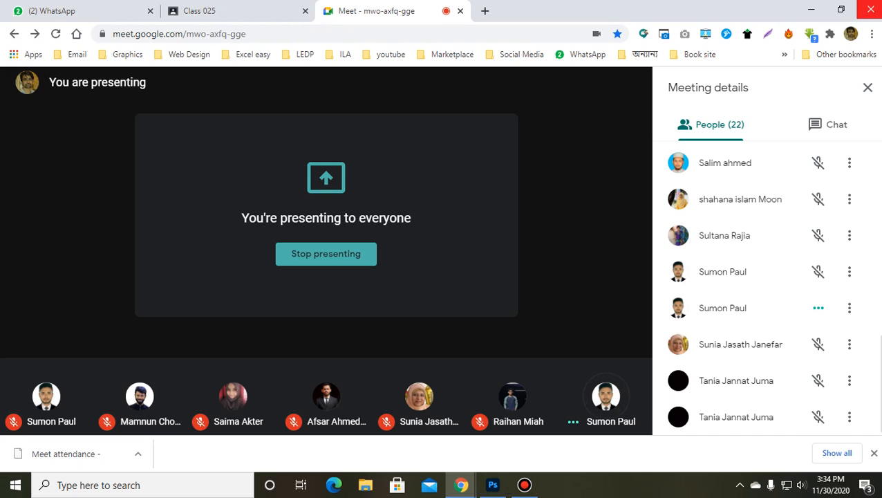
# Return to Photoshop and show the tools grouped with the Eraser Tool and with the Art History Brush Tool.
pyautogui.click(492, 484)
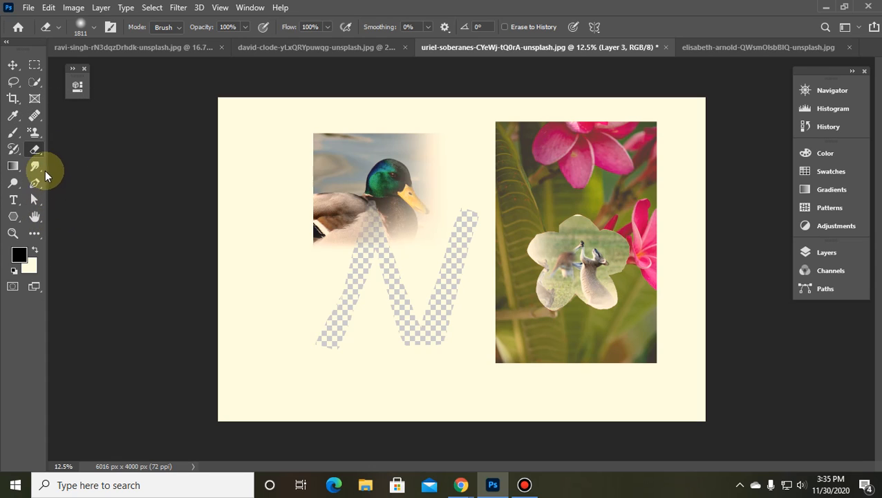
pyautogui.click(35, 150)
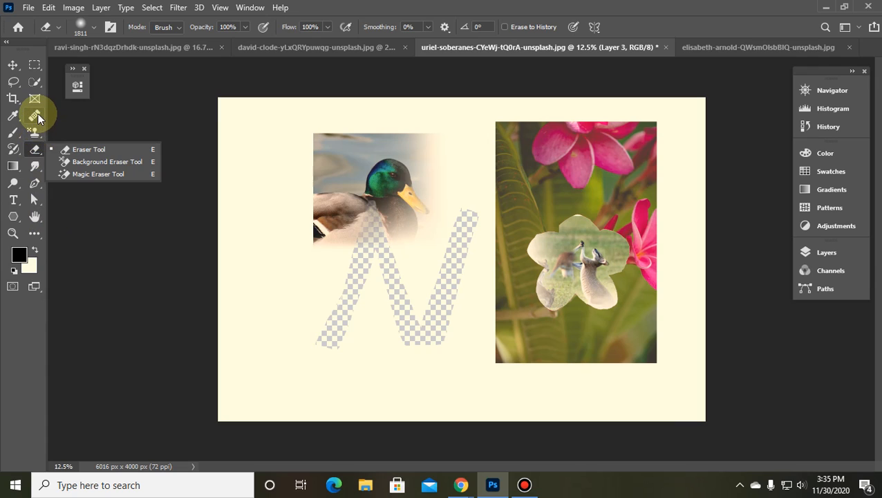
pyautogui.click(15, 149)
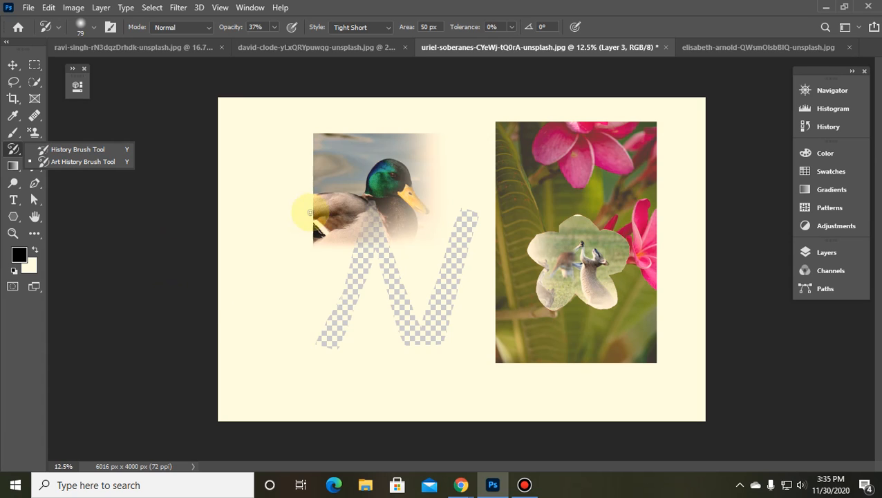
# Switch to the Google Meet call in Chrome and look through its participant list.
pyautogui.click(461, 486)
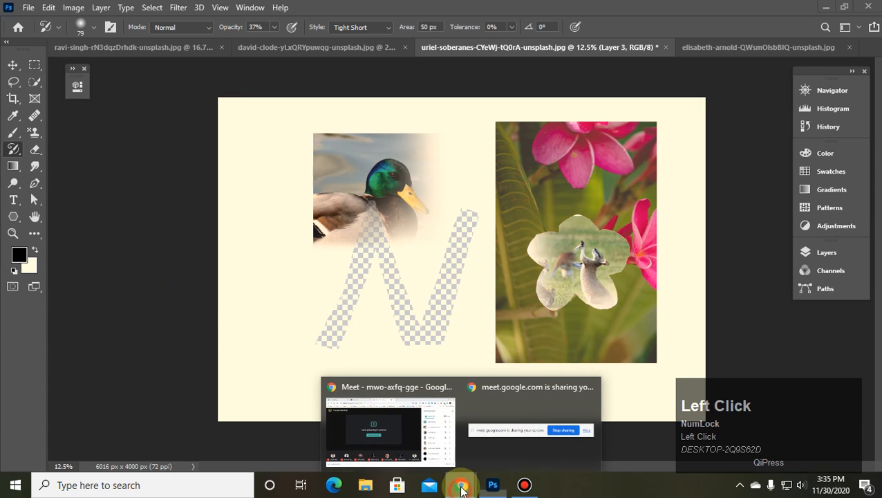
pyautogui.click(414, 432)
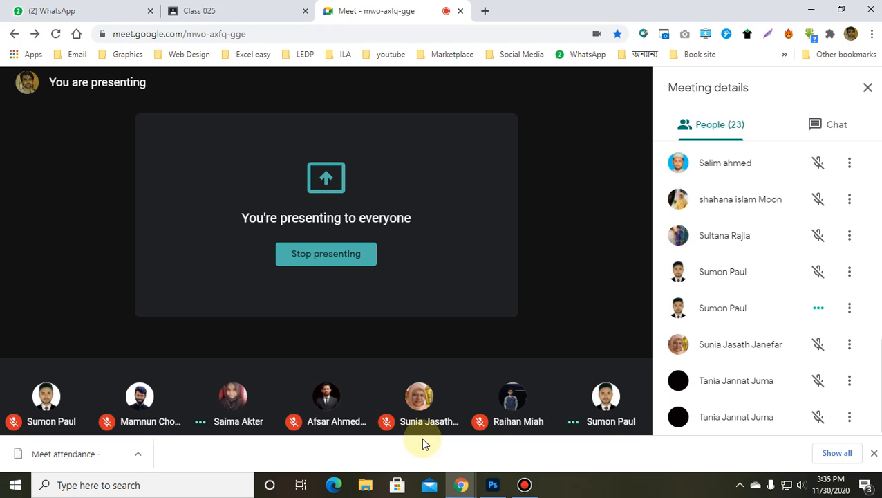
pyautogui.scroll(-1, 809, 299)
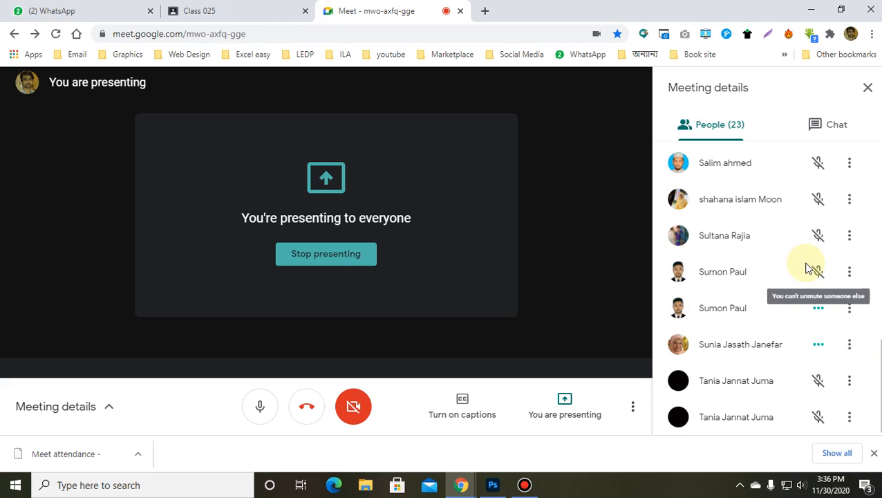
pyautogui.scroll(-1, 809, 268)
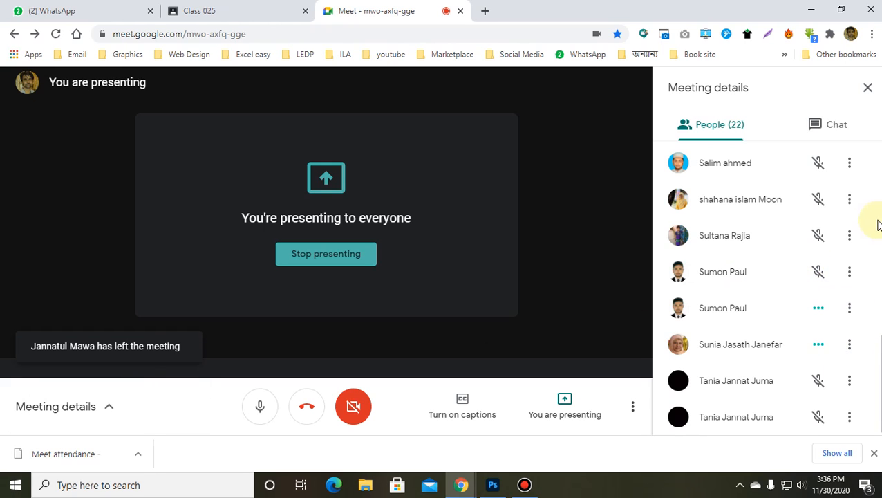
pyautogui.moveTo(879, 340); pyautogui.dragTo(880, 305)
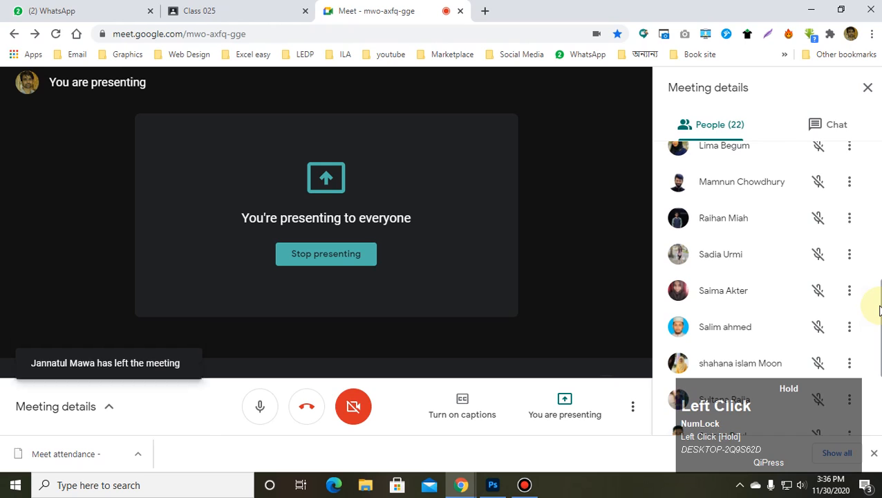
pyautogui.click(679, 255)
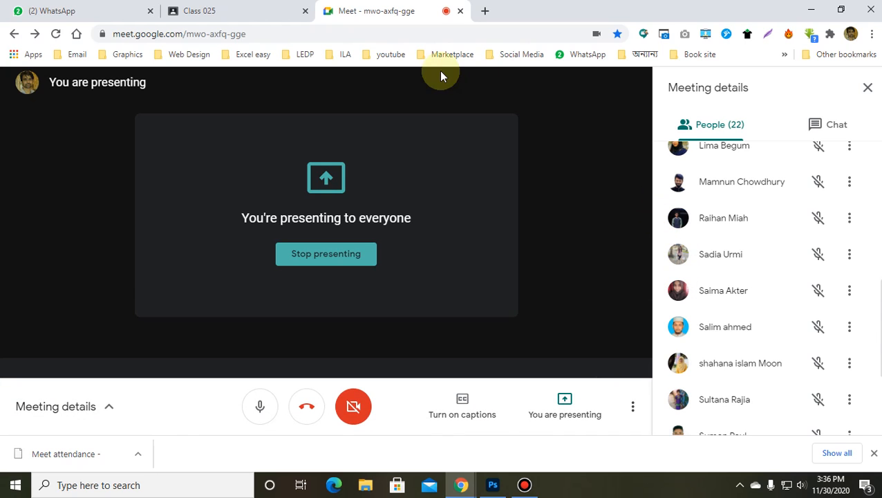
# Return to Photoshop and activate the Gradient Tool.
pyautogui.click(495, 486)
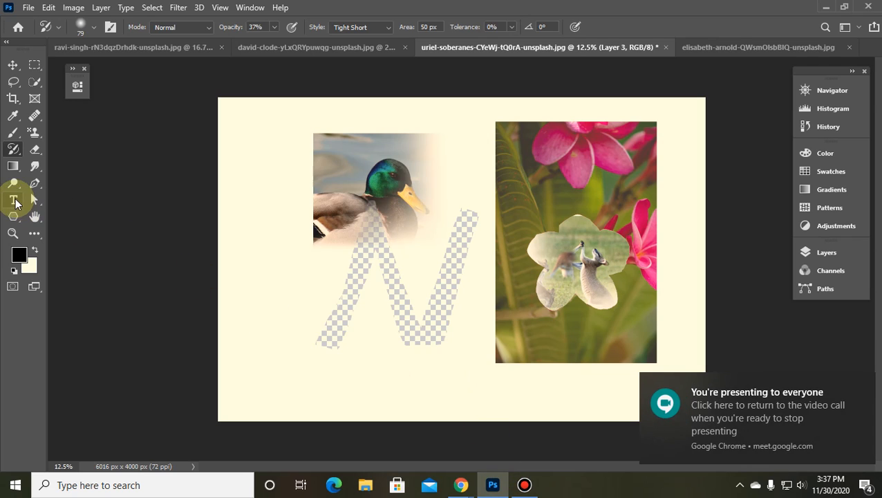
pyautogui.click(13, 169)
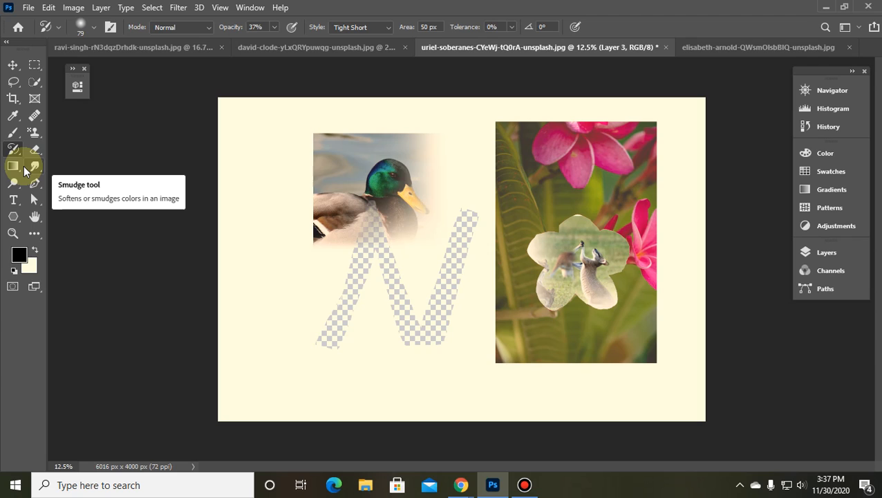
pyautogui.click(25, 171)
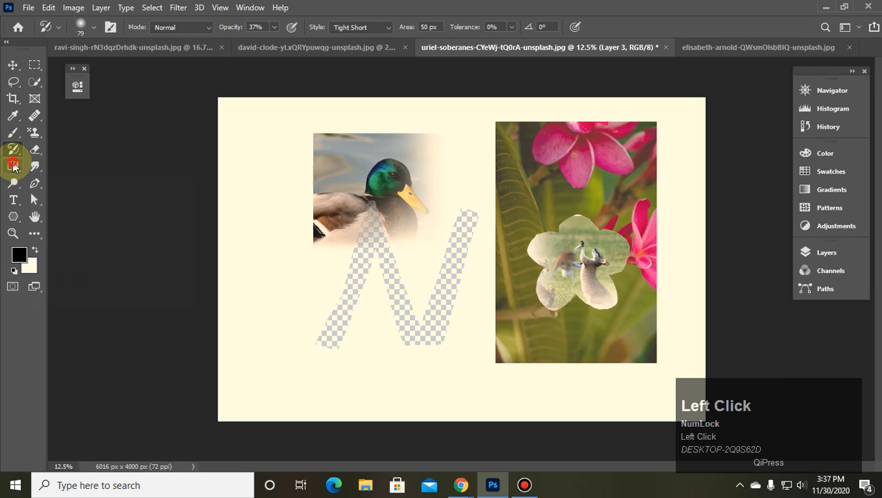
pyautogui.click(49, 165)
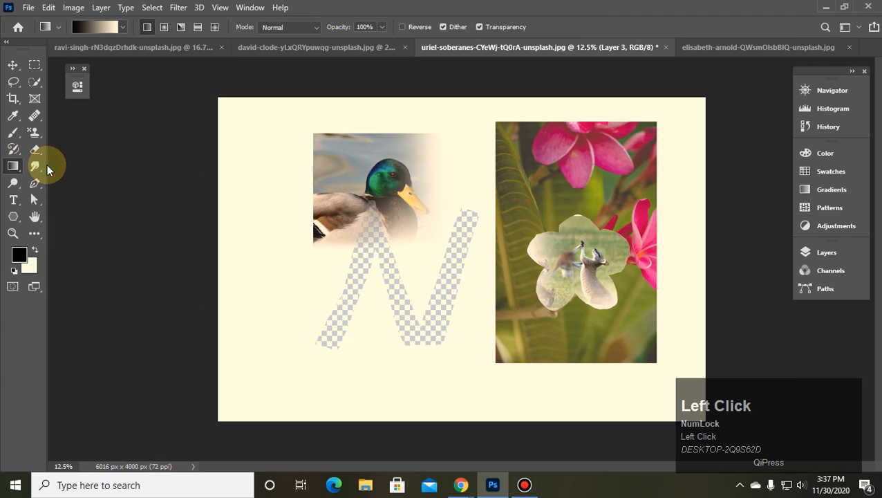
# Show the gradient preset folders and the Gradient Editor for the current gradient, leaving the editor without changes.
pyautogui.click(123, 27)
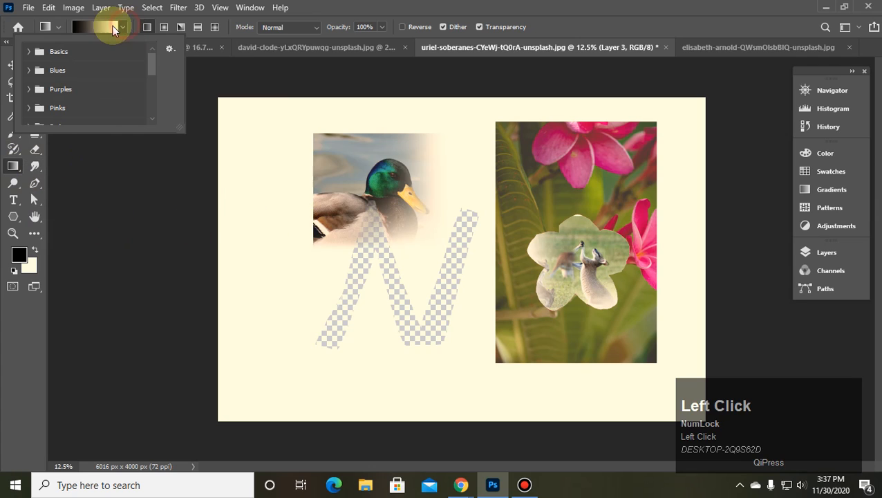
pyautogui.moveTo(154, 55); pyautogui.dragTo(115, 28)
pyautogui.click(115, 28)
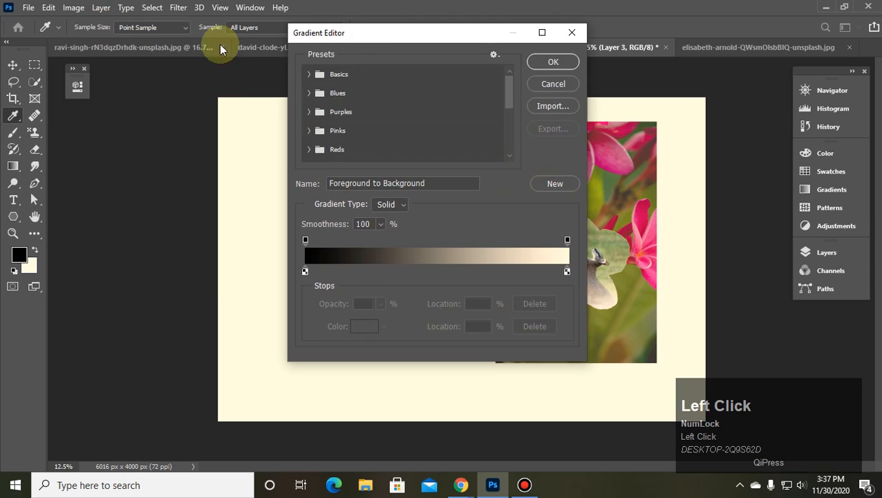
pyautogui.moveTo(394, 33); pyautogui.dragTo(271, 35)
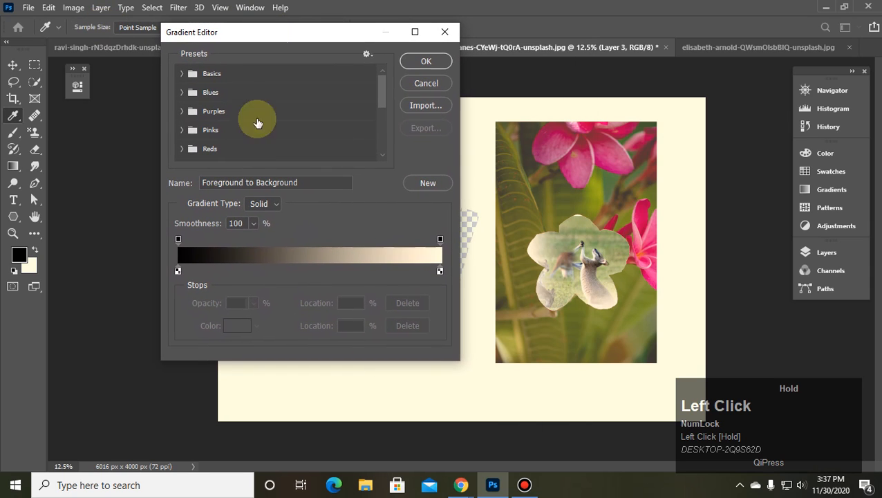
pyautogui.click(424, 83)
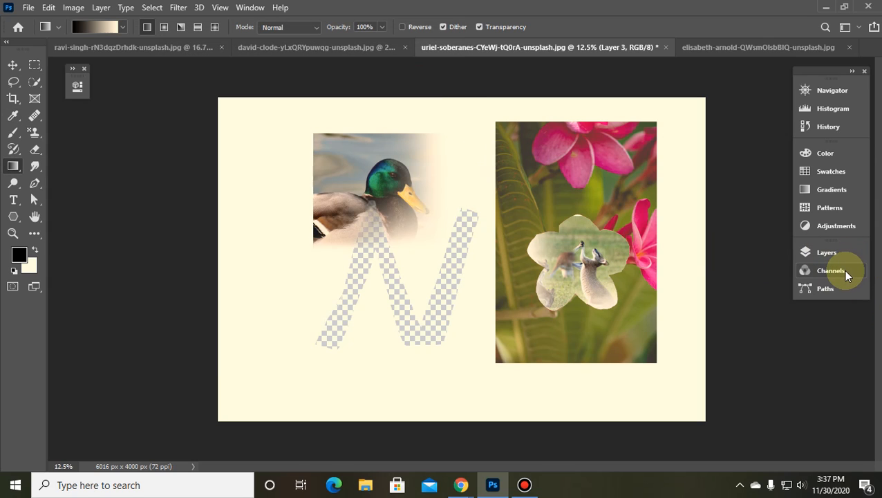
# Show the Gradients and Patterns preset collections, returning to the gradients.
pyautogui.click(832, 191)
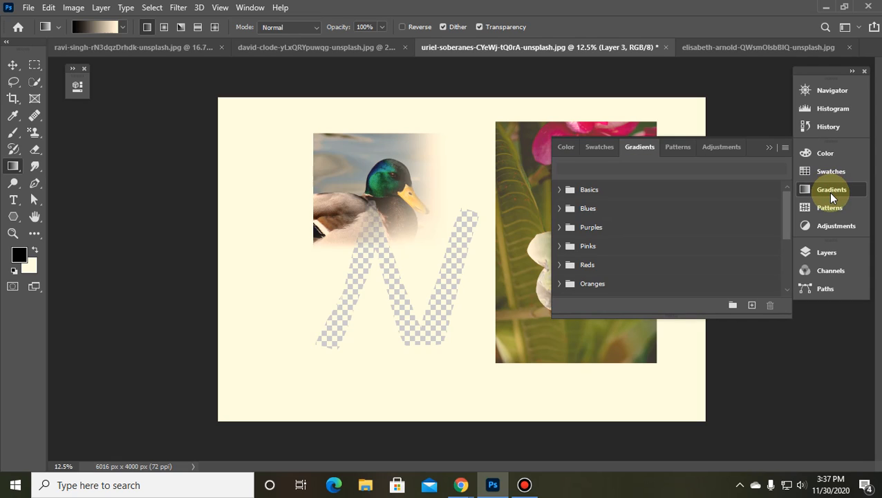
pyautogui.click(681, 147)
pyautogui.click(639, 147)
# Minimize Photoshop and Chrome and open the business-card folder inside the desktop's Fiverr folder.
pyautogui.click(826, 7)
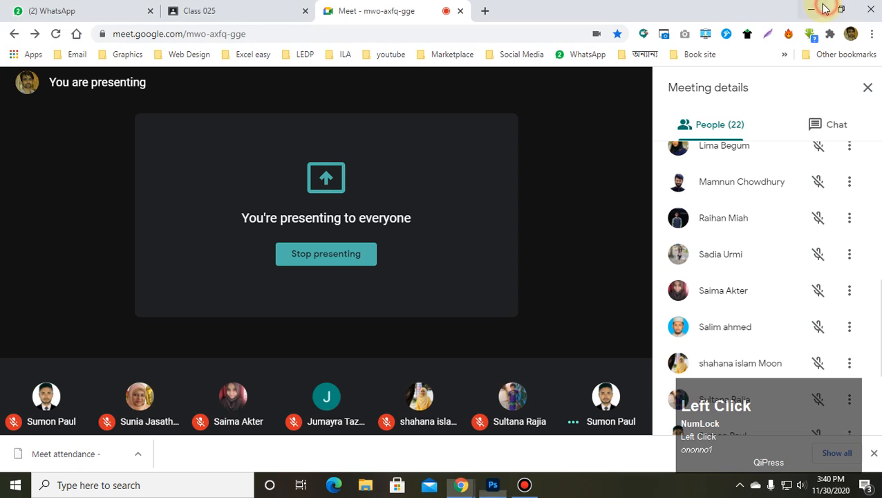
pyautogui.click(812, 9)
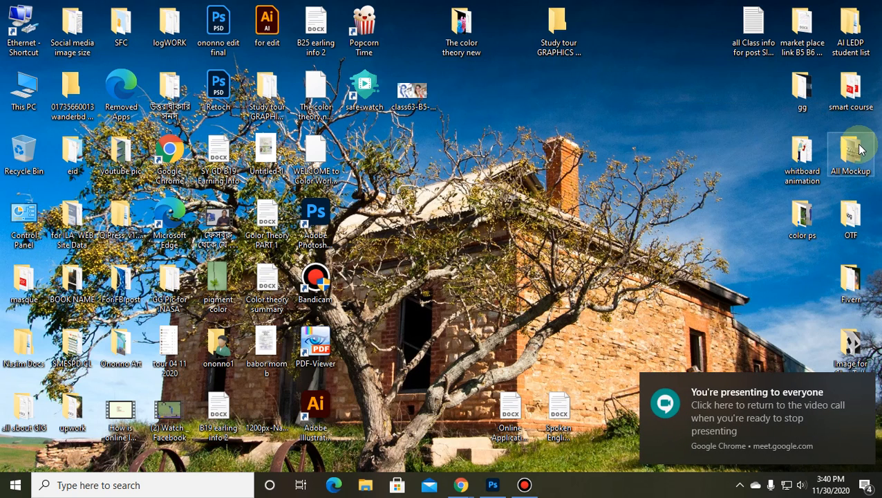
pyautogui.doubleClick(875, 303)
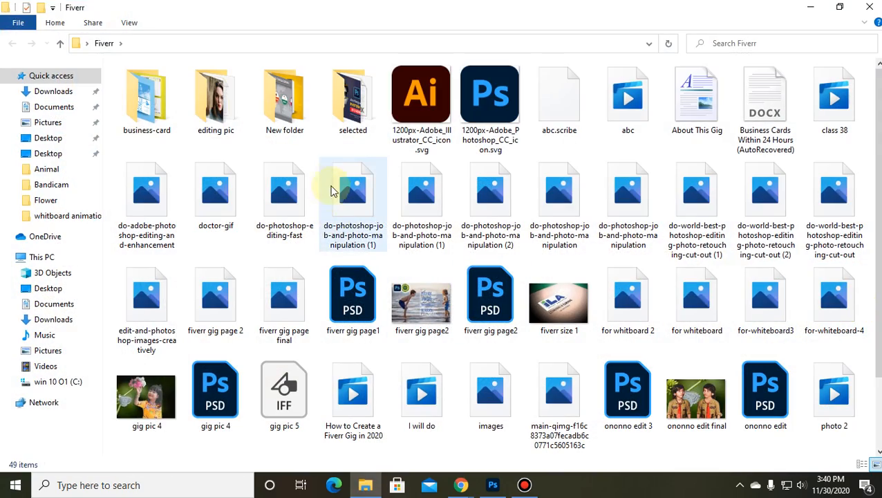
pyautogui.doubleClick(173, 135)
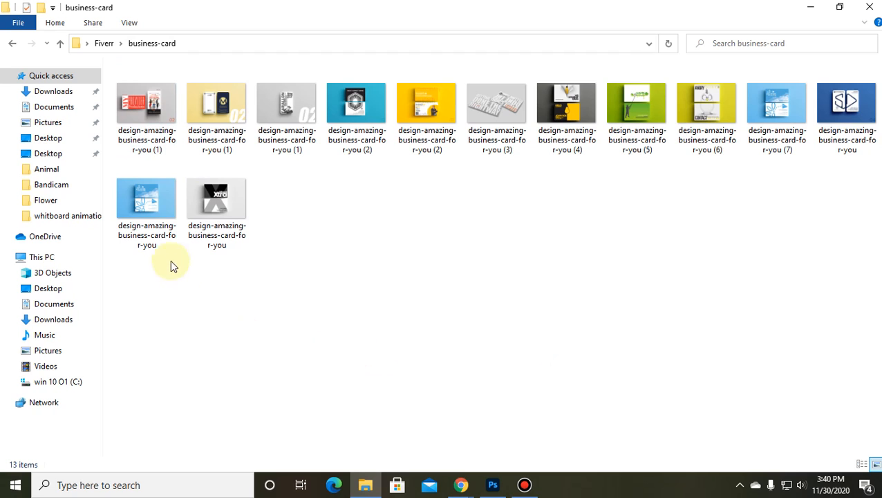
# Open the light-blue High Flyr business card image in Photos and maximize its window.
pyautogui.click(147, 206)
pyautogui.doubleClick(147, 206)
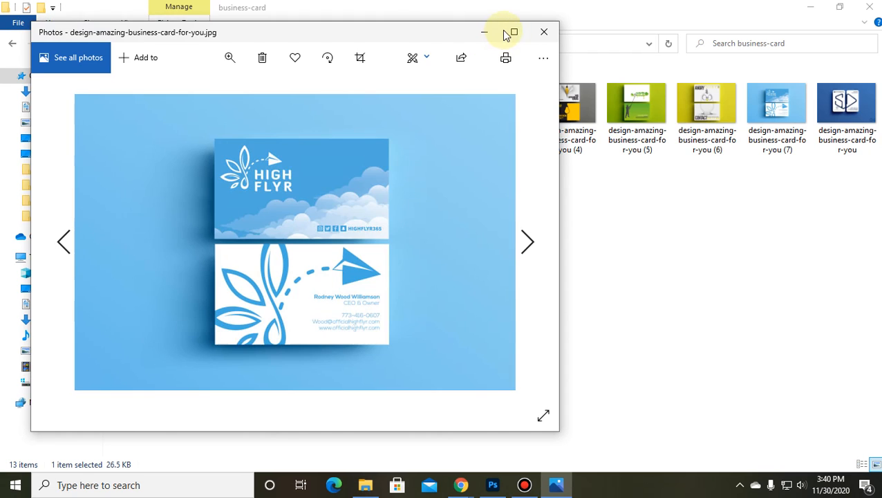
pyautogui.click(512, 30)
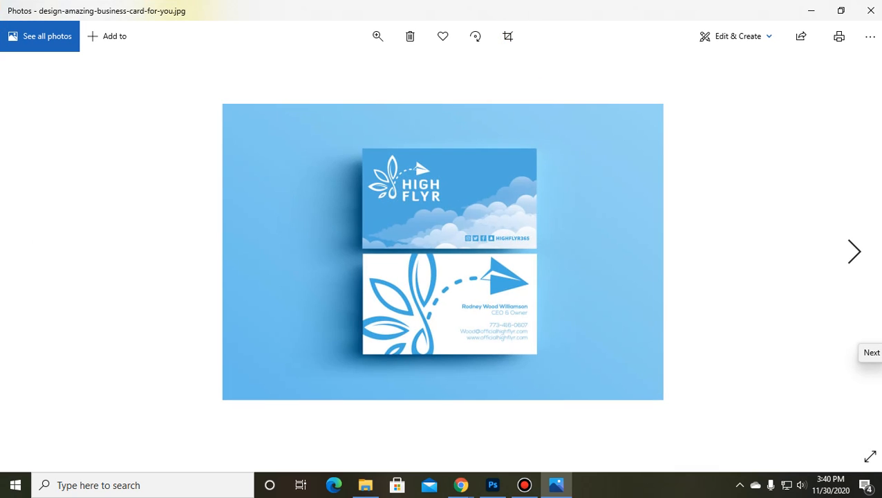
# Browse backward through the sample business card images to examine their colours, gradients and layouts.
pyautogui.press('Left')
pyautogui.press('Left')
pyautogui.press('Left')
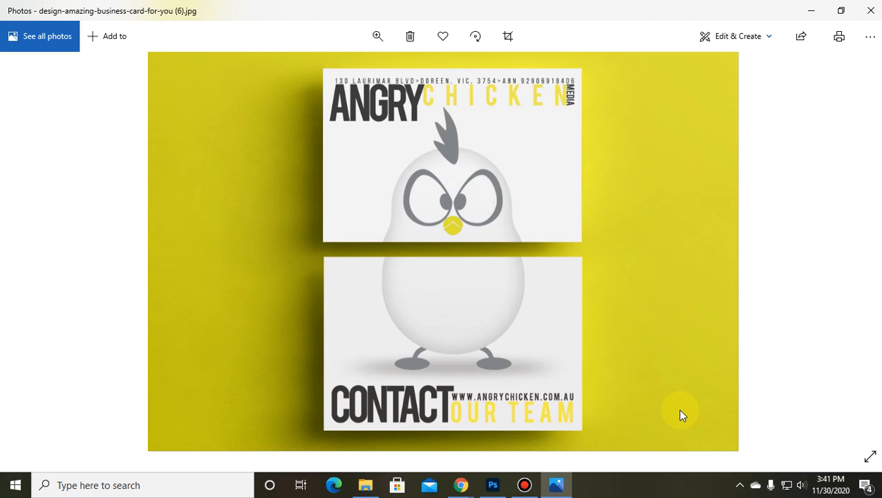
pyautogui.press('Left')
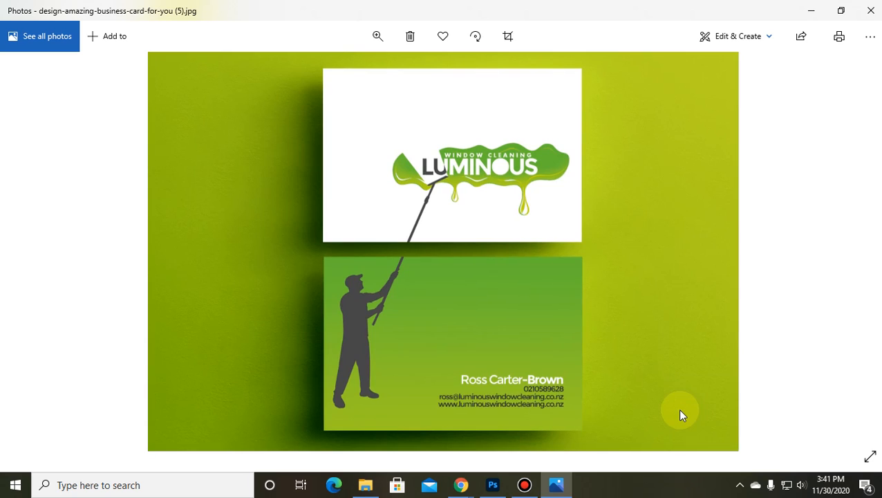
pyautogui.press('Left')
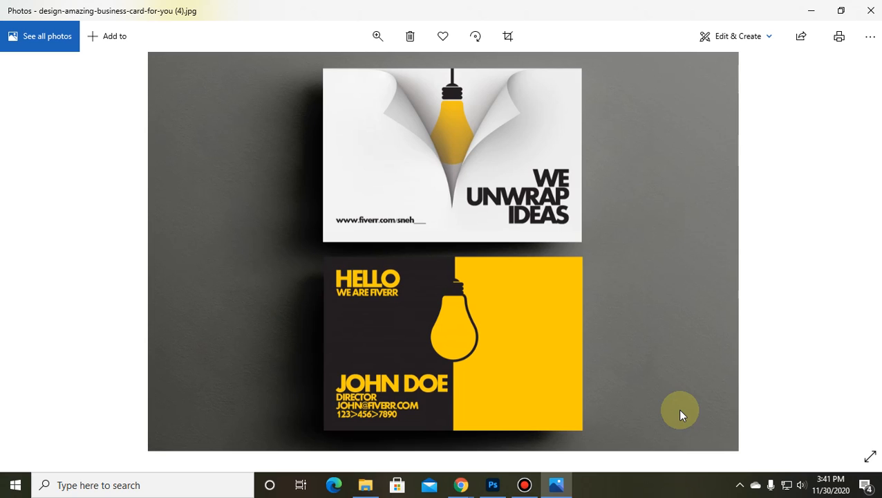
pyautogui.press('Left')
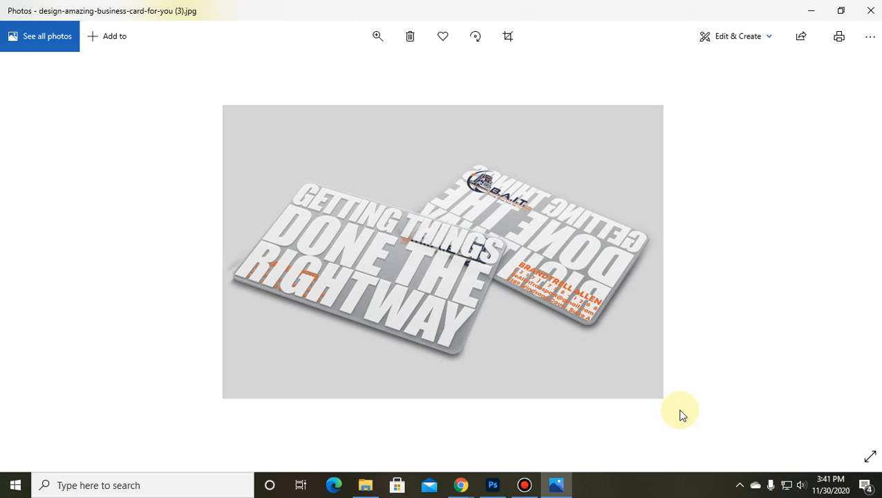
pyautogui.press('Left')
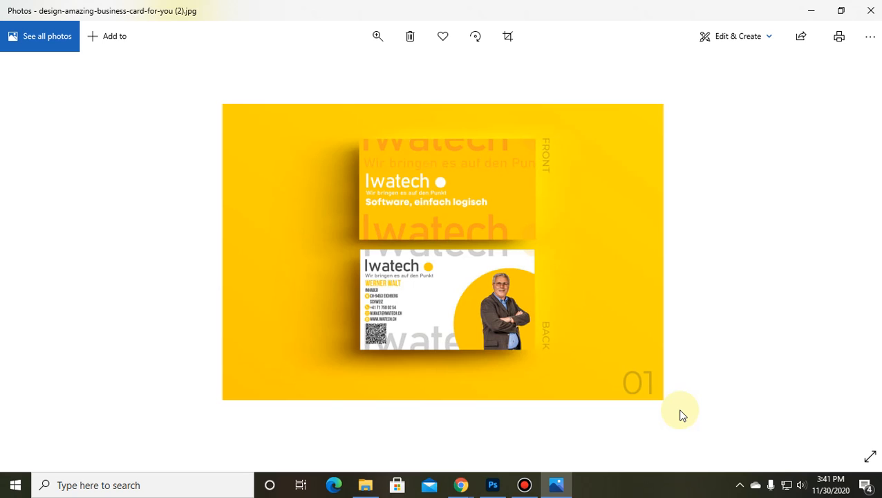
pyautogui.press('Left')
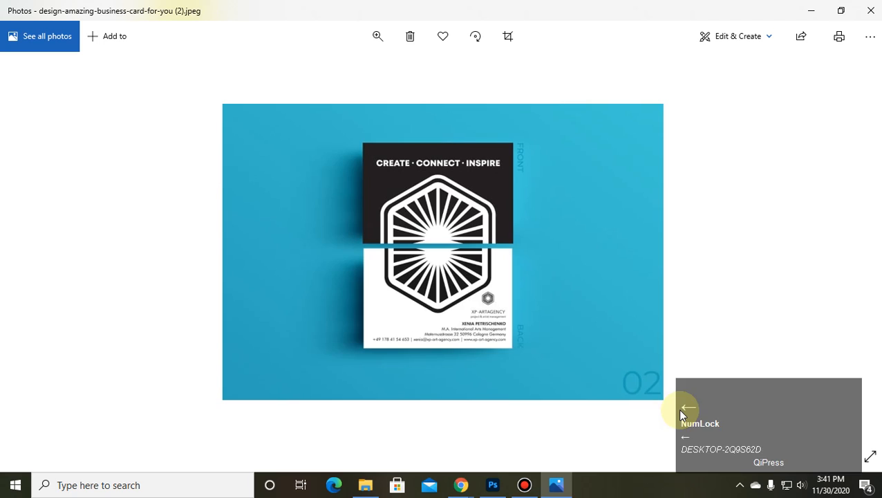
# View the preceding business card samples back to the red My Provider Productions design, and close Photos and the image folder.
pyautogui.press('Left')
pyautogui.press('Left')
pyautogui.press('Left')
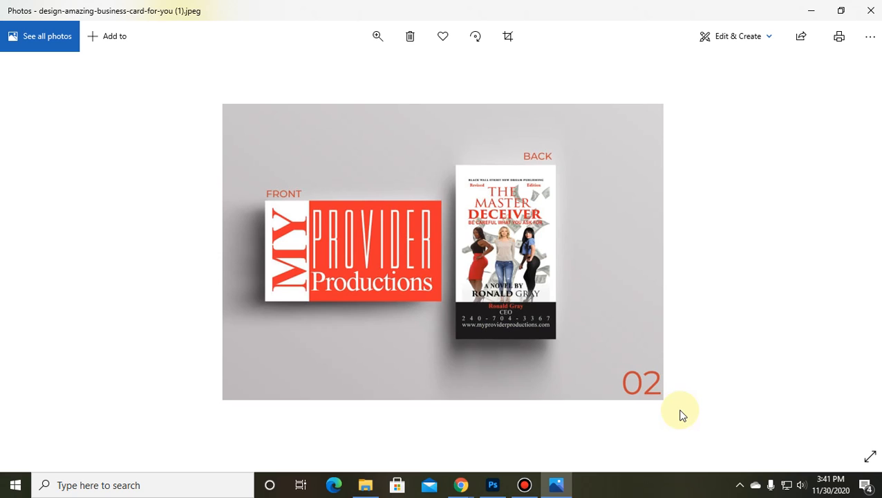
pyautogui.click(872, 10)
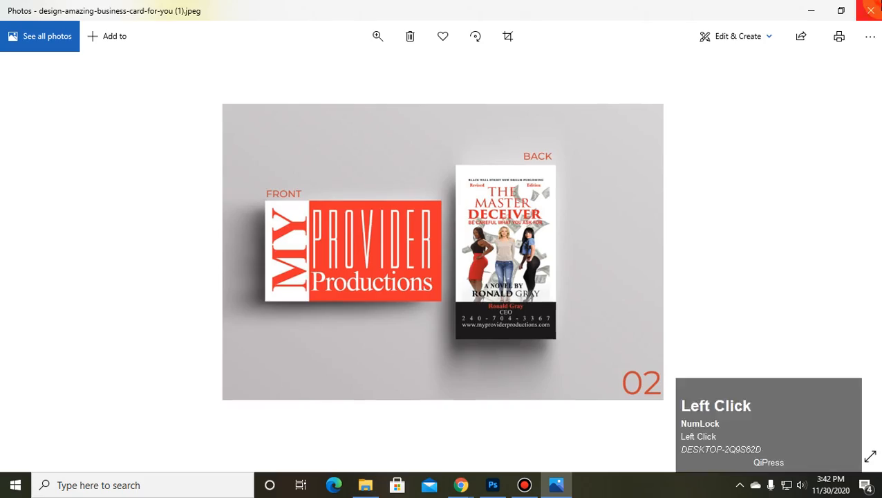
pyautogui.click(875, 9)
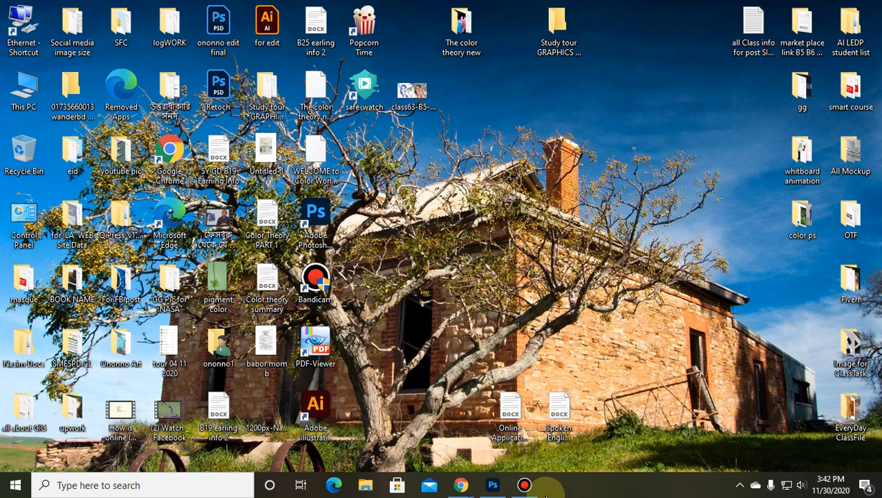
# Switch back to Photoshop and collapse the expanded Gradients panel to uncover the photo composition.
pyautogui.click(492, 484)
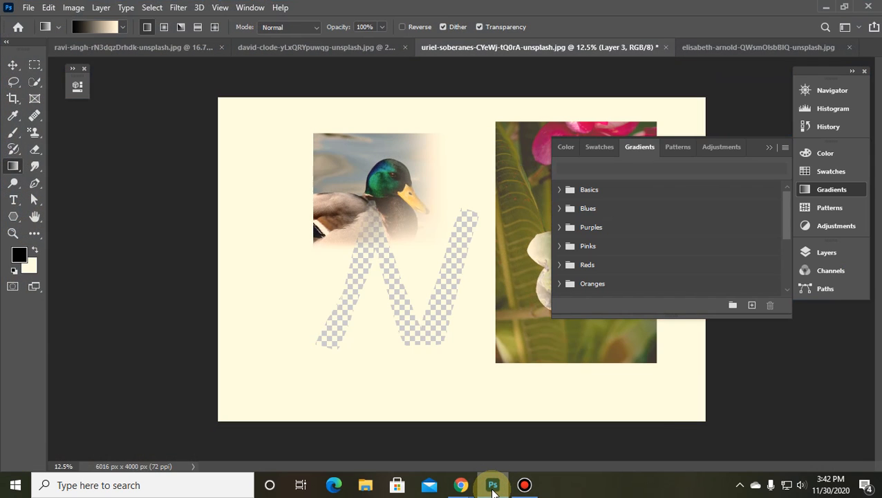
pyautogui.moveTo(515, 486)
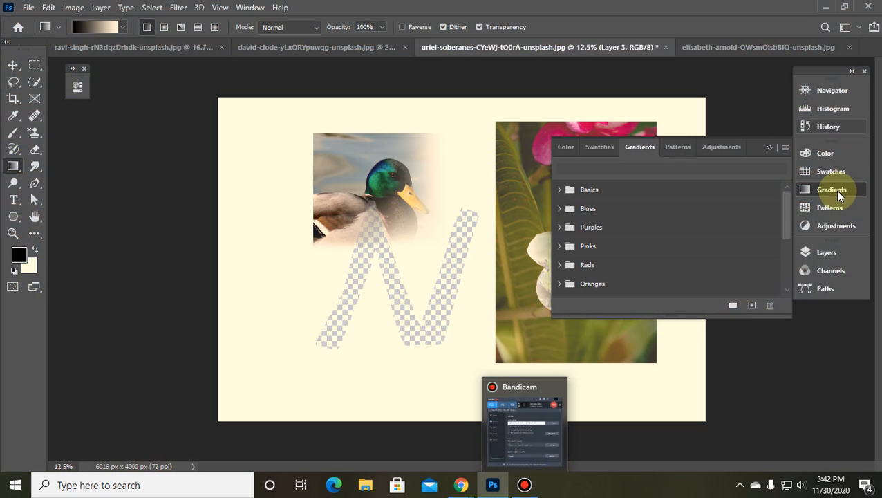
pyautogui.click(771, 149)
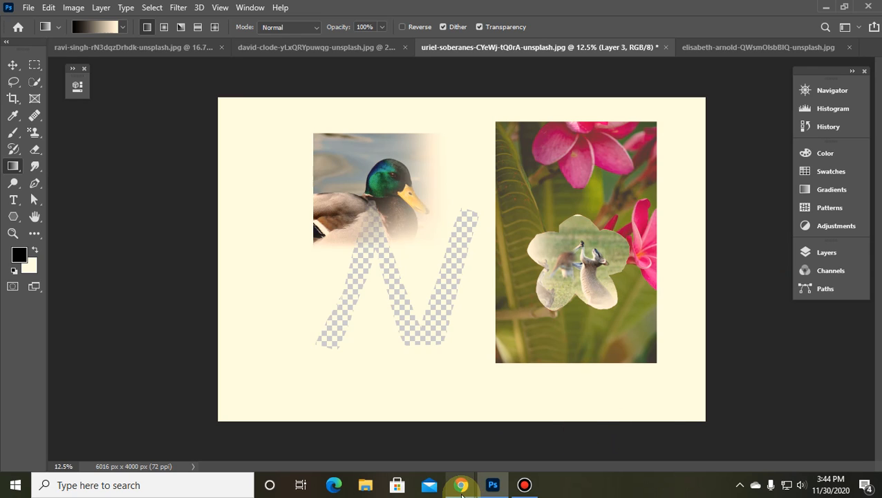
# Switch to the Google Meet class in Chrome, showing the presentation screen and participant list.
pyautogui.click(461, 484)
pyautogui.click(419, 419)
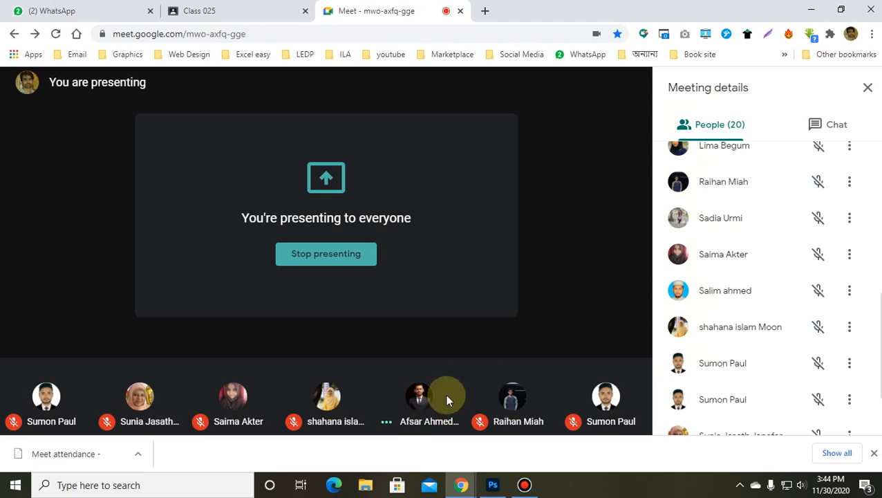
pyautogui.click(553, 238)
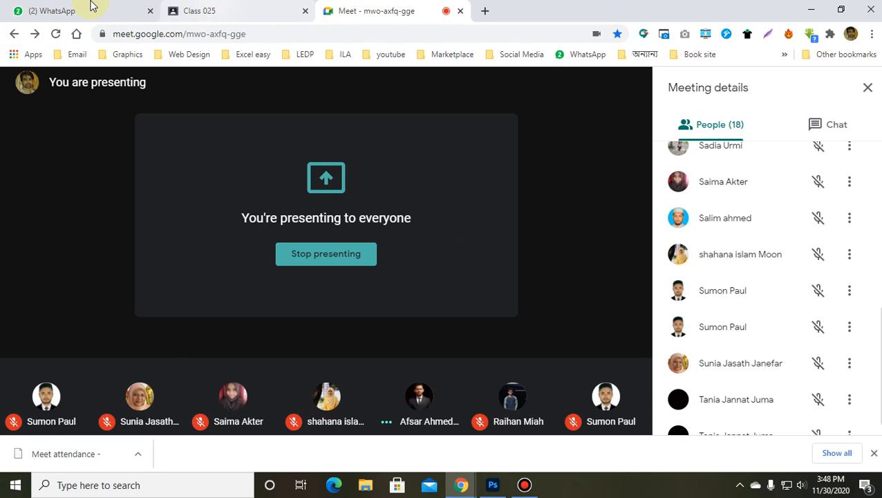
pyautogui.moveTo(450, 7)
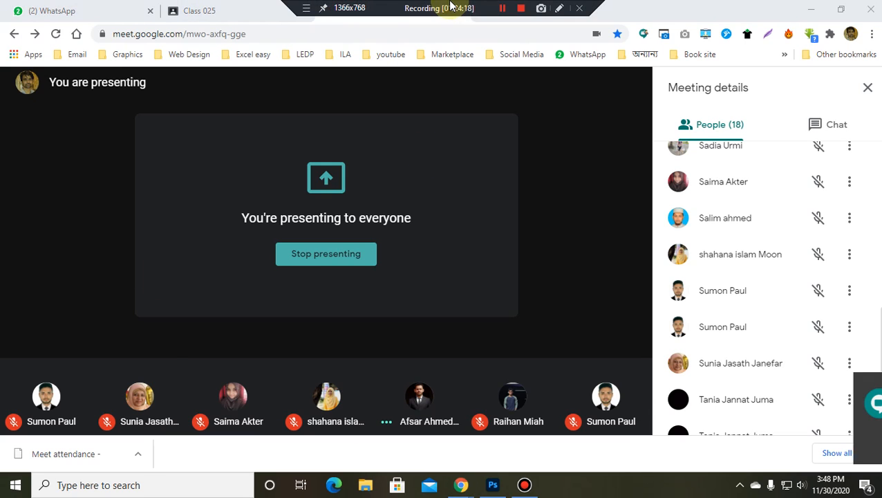